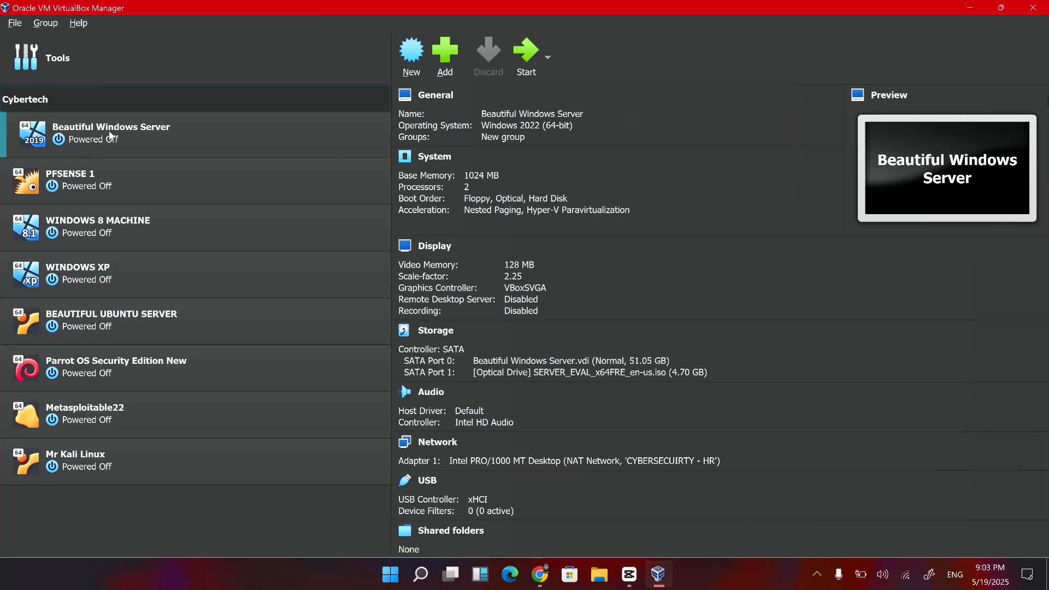
Finish naming the group Cybertech and move WINDOWS 8 MACHINE and WINDOWS XP into it.
key(Return)
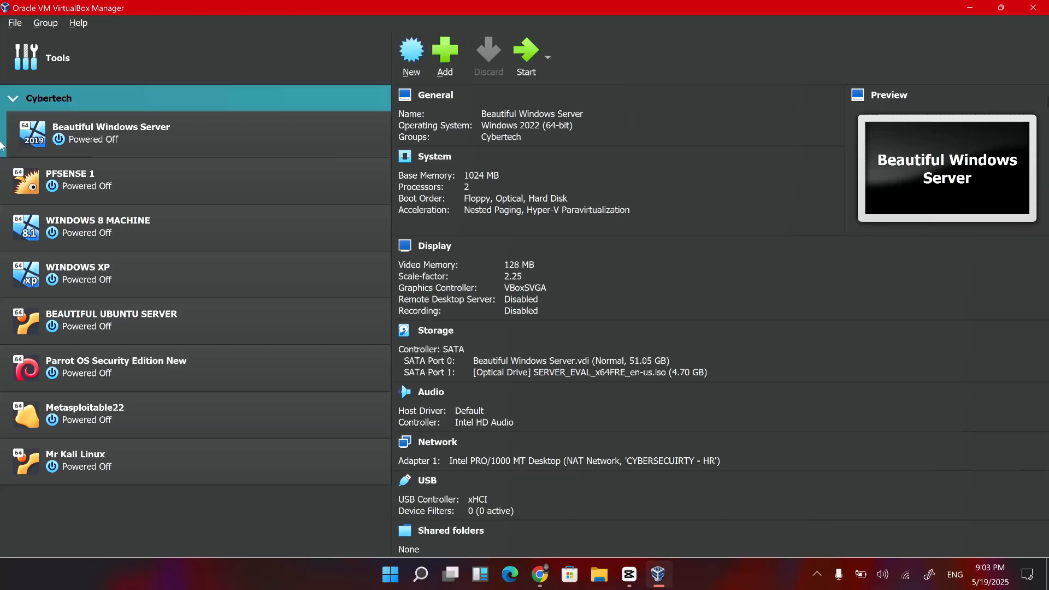
right_click(93, 236)
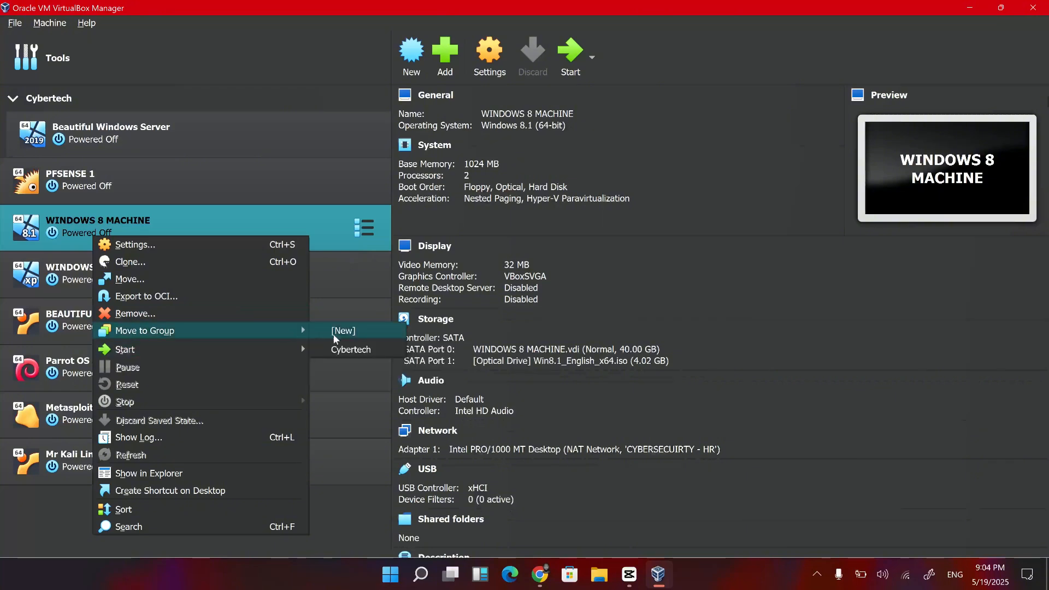
click(343, 349)
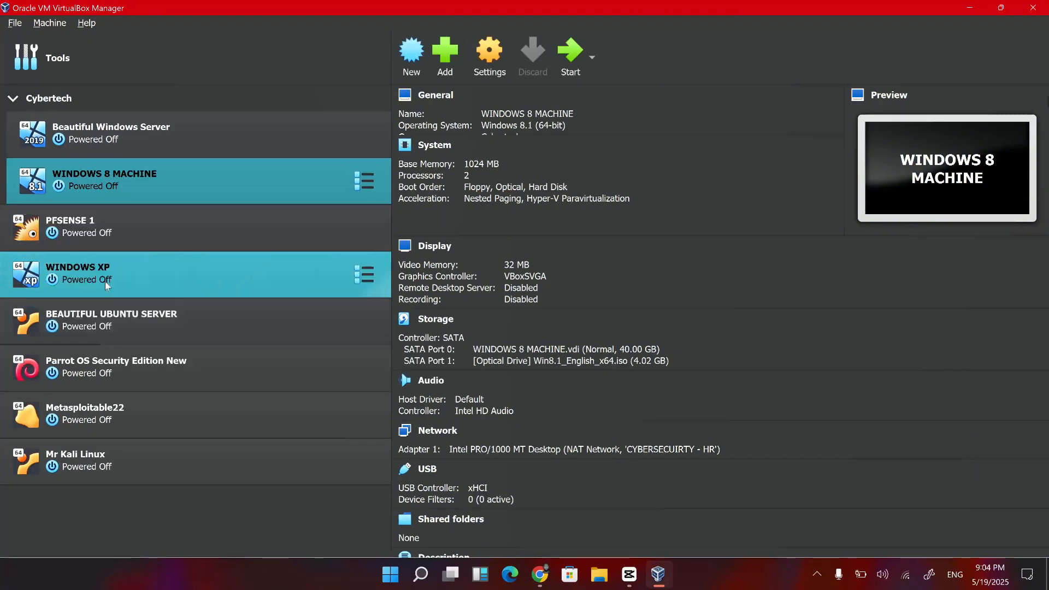
right_click(105, 281)
mouse_move(291, 372)
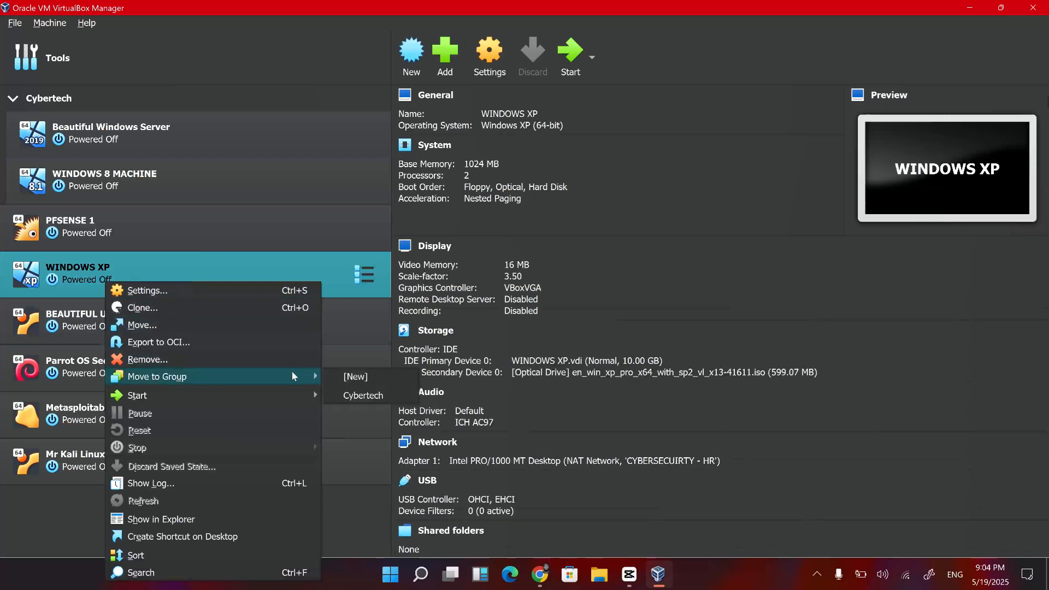
click(355, 395)
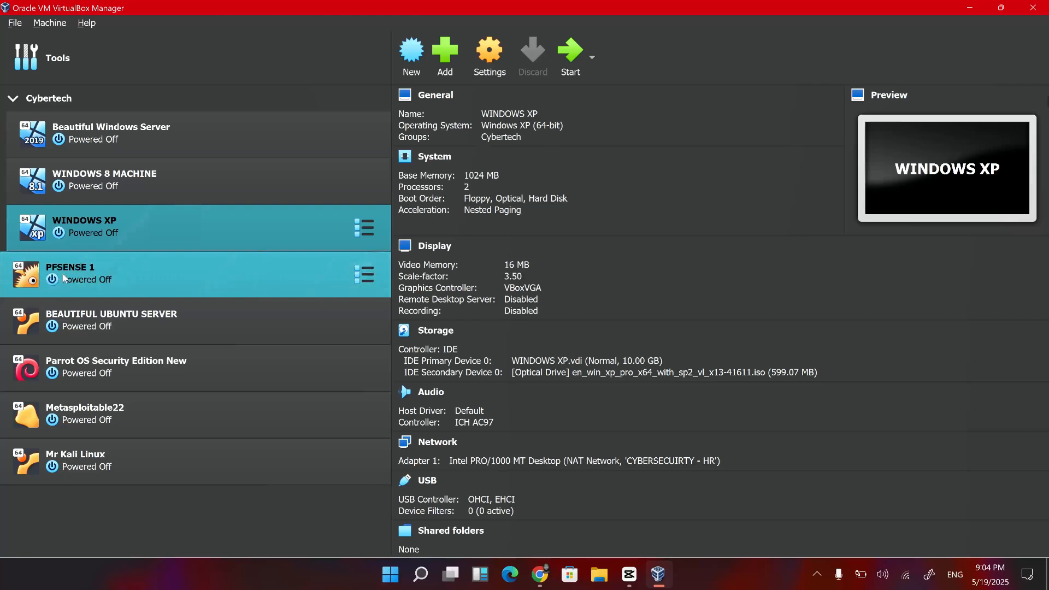
Move the PFSENSE 1 virtual machine into a new group.
right_click(97, 271)
mouse_move(284, 363)
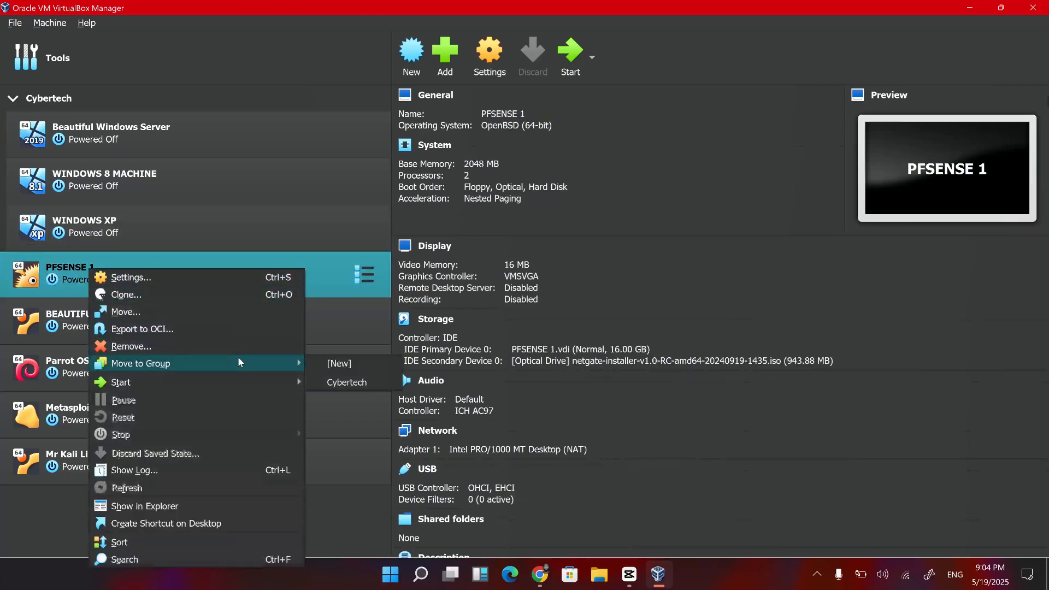
click(331, 363)
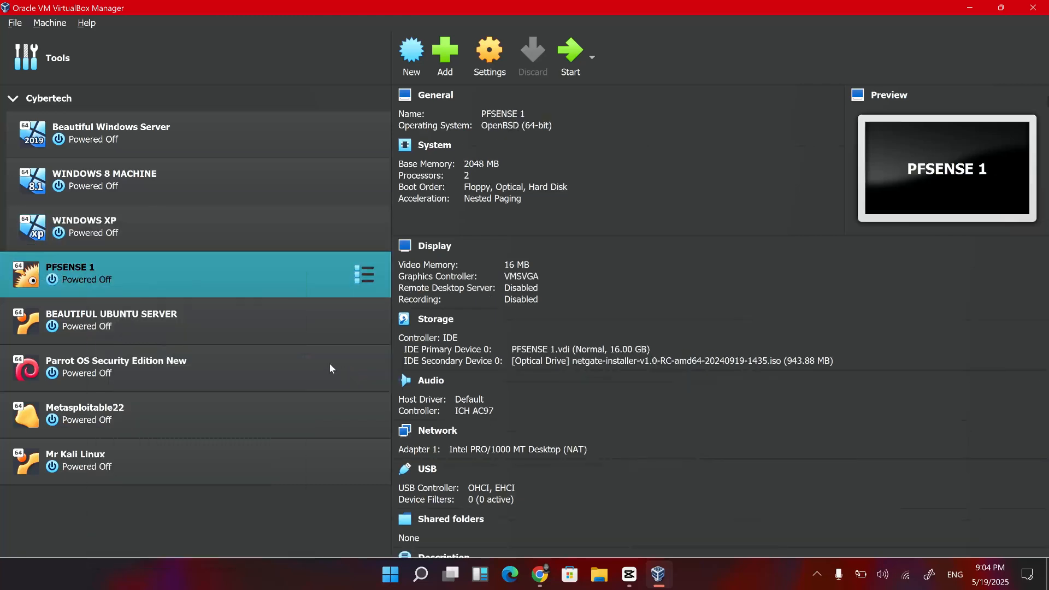
Rename the new group containing PFSENSE 1 as "Others not on cybertech" and collapse it.
right_click(95, 264)
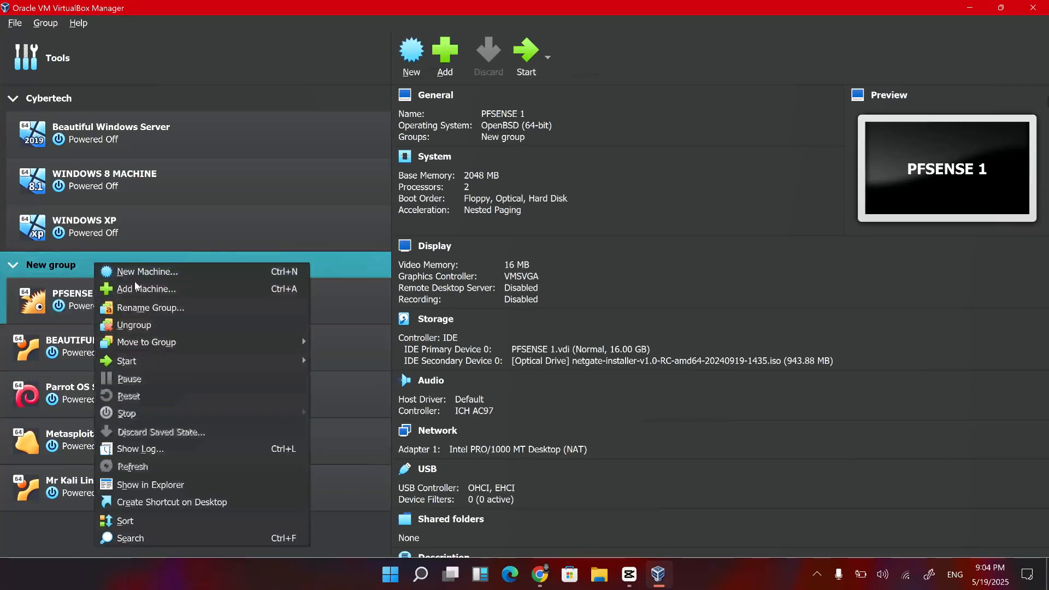
click(163, 314)
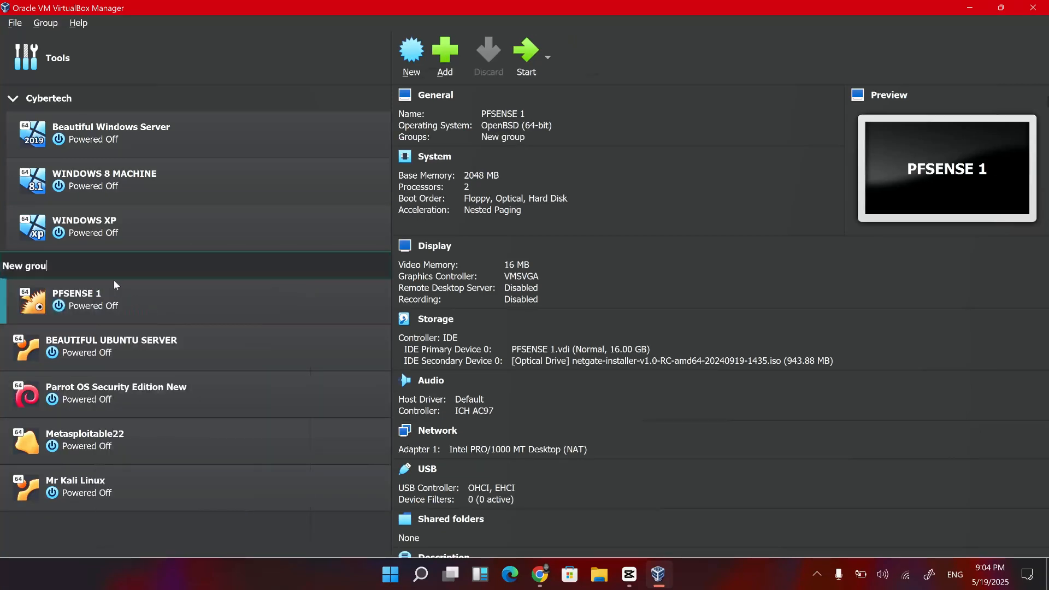
text(N)
key(BackSpace)
text(Others n)
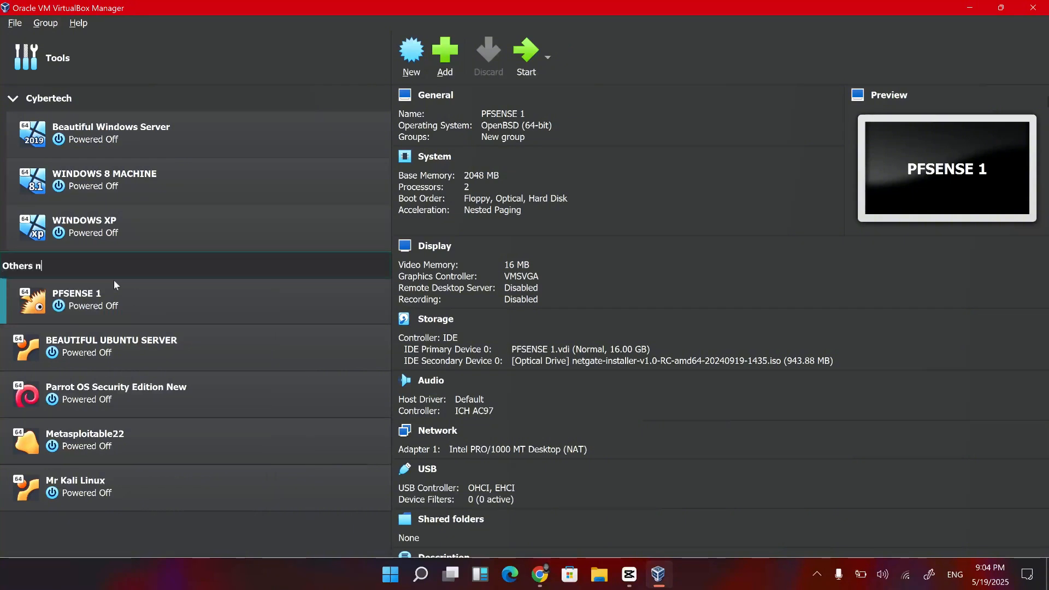
text(ot on cybertech)
key(Return)
click(131, 293)
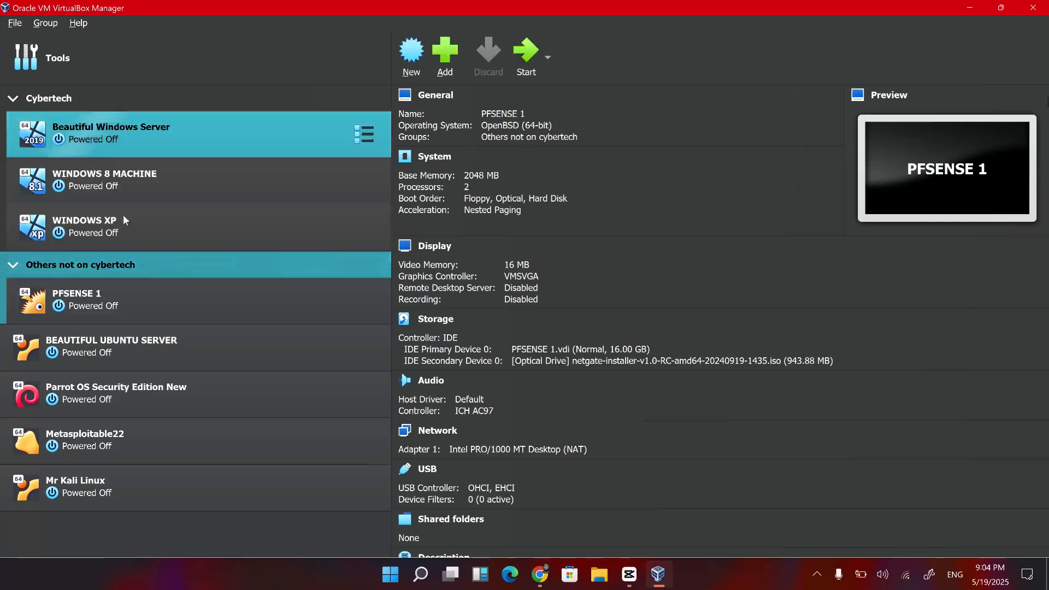
click(13, 266)
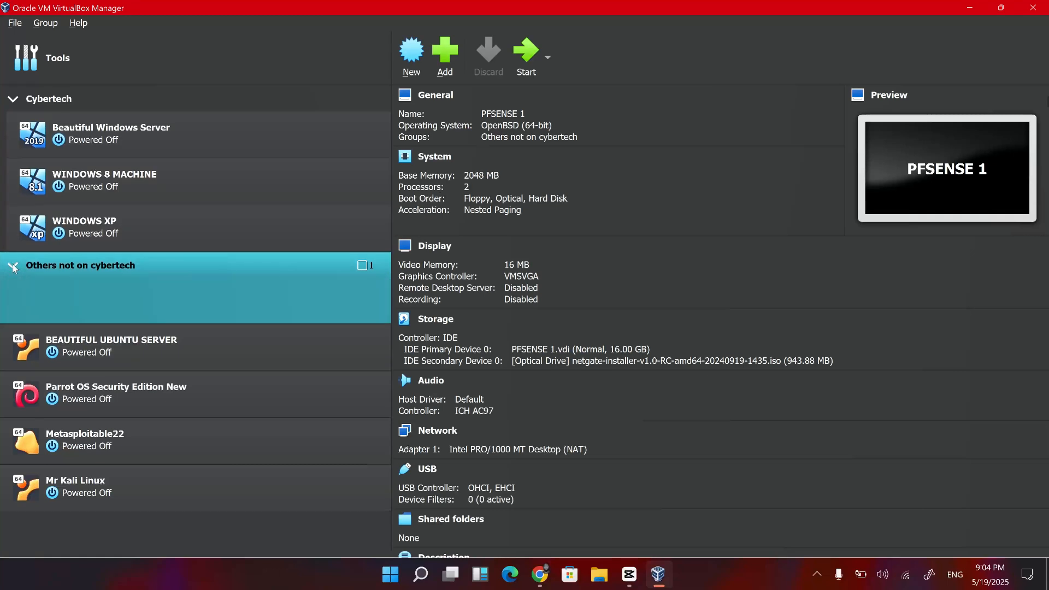
Move BEAUTIFUL UBUNTU SERVER and Parrot OS Security Edition New into the group "Others not on cybertech".
right_click(147, 330)
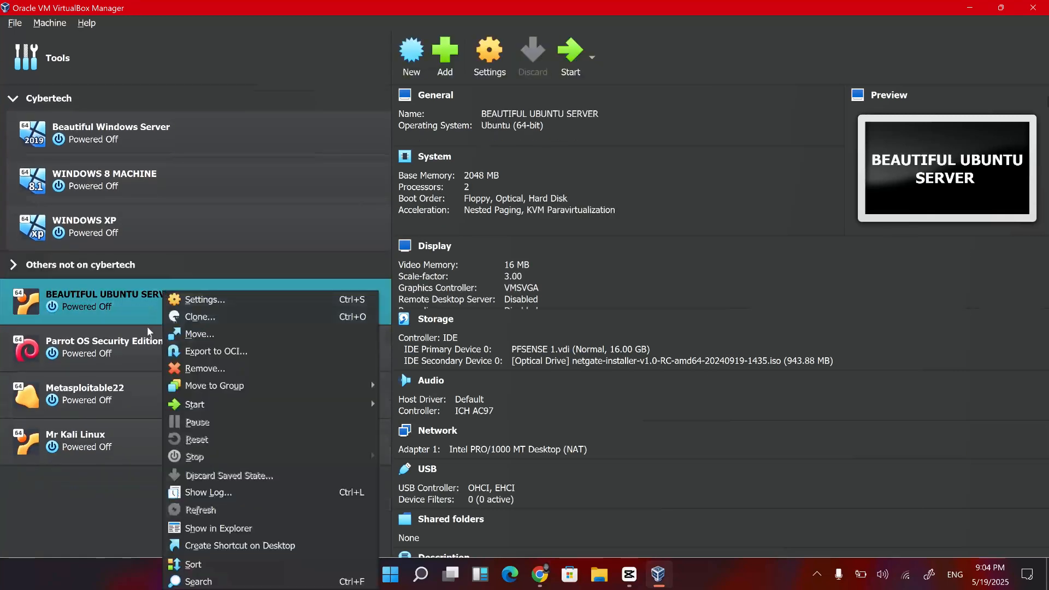
mouse_move(328, 386)
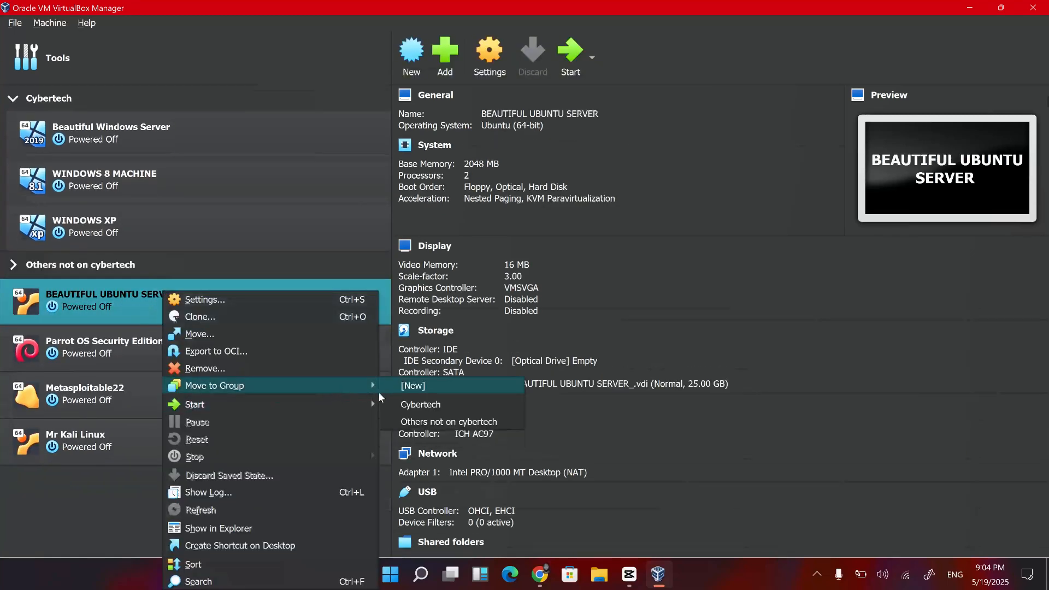
click(415, 422)
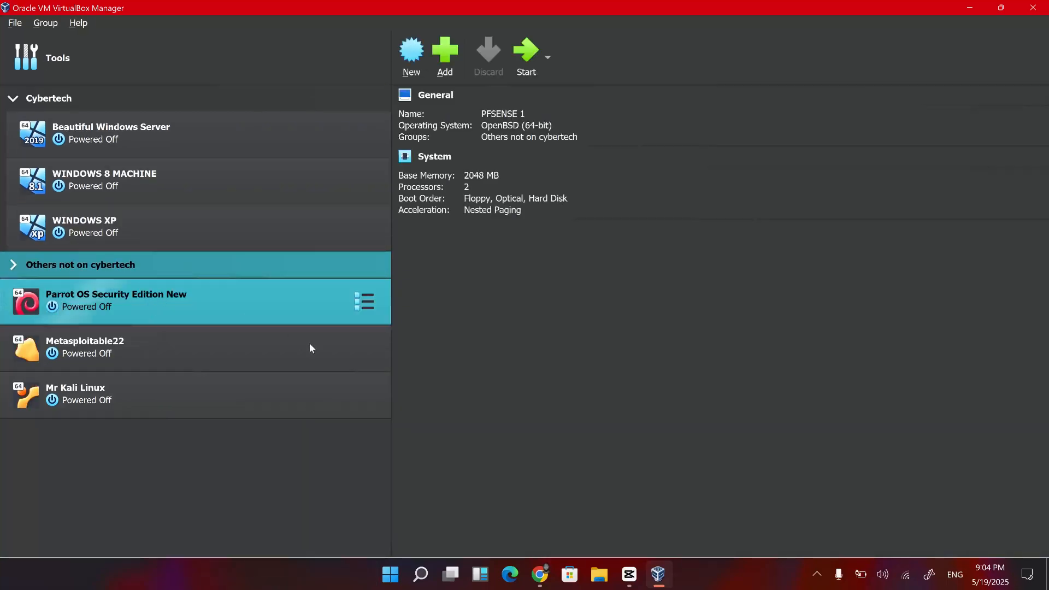
click(333, 323)
right_click(325, 315)
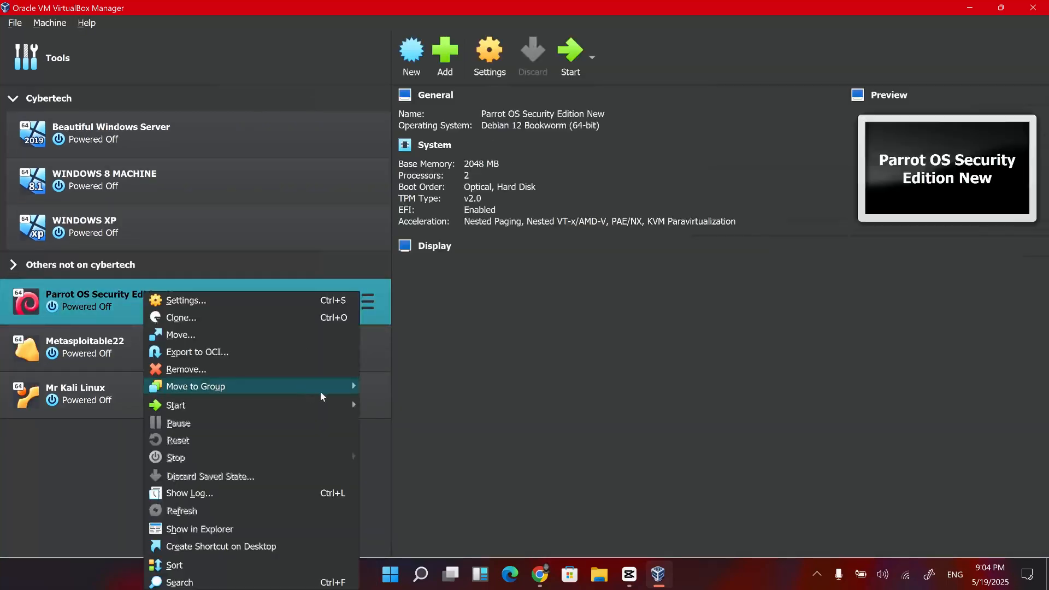
mouse_move(320, 391)
click(391, 424)
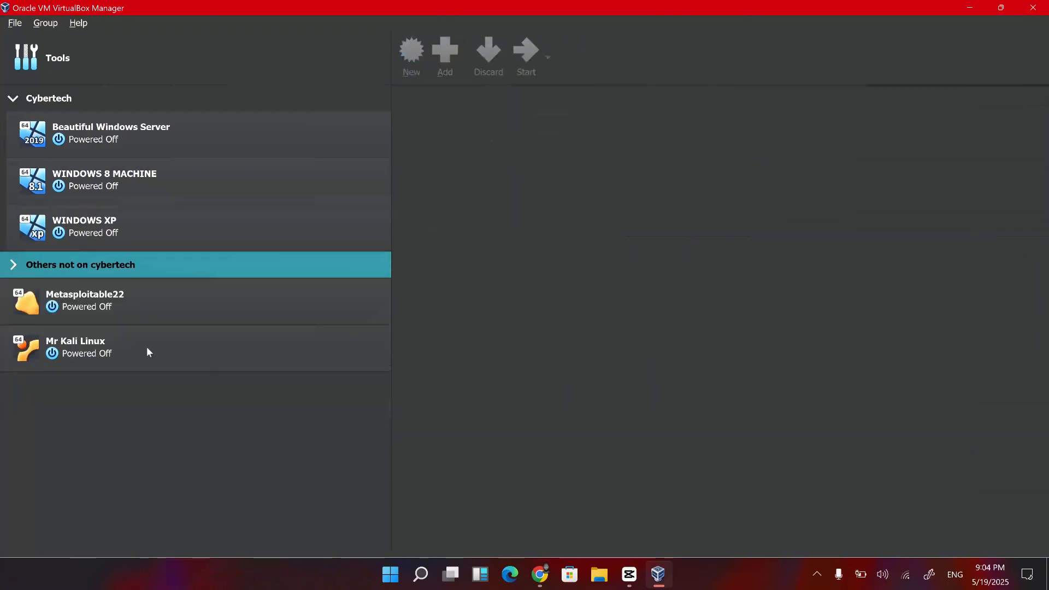
Move Metasploitable22 and Mr Kali Linux into the group "Others not on cybertech".
right_click(90, 310)
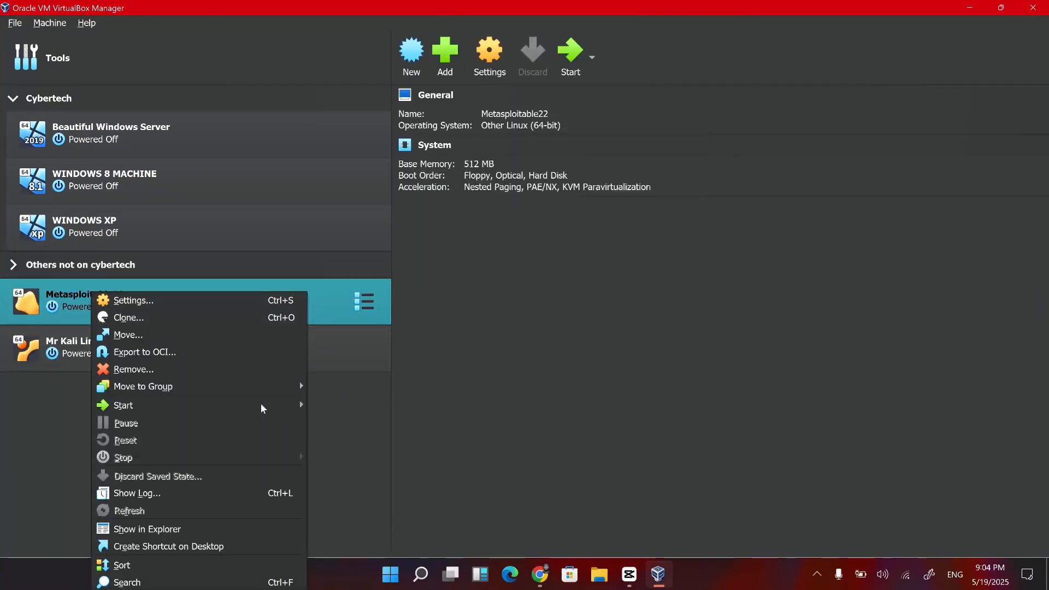
mouse_move(292, 388)
click(341, 424)
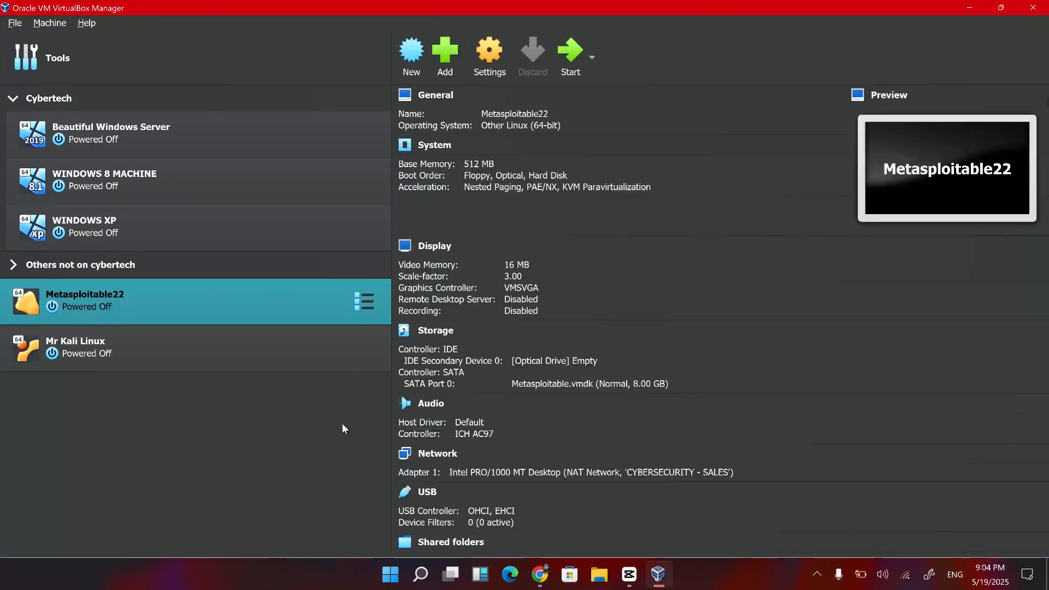
right_click(114, 309)
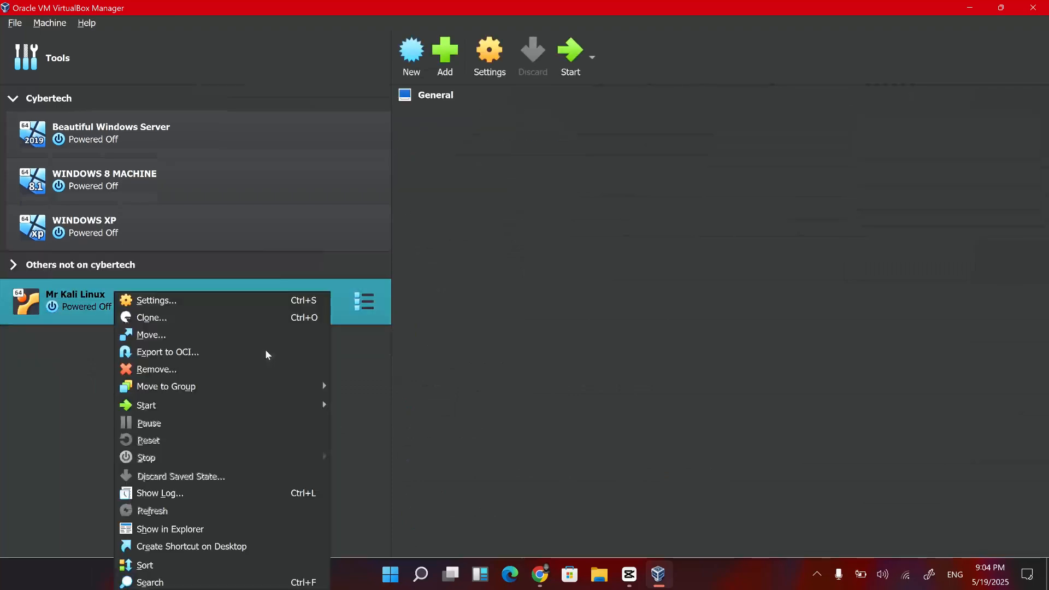
mouse_move(331, 389)
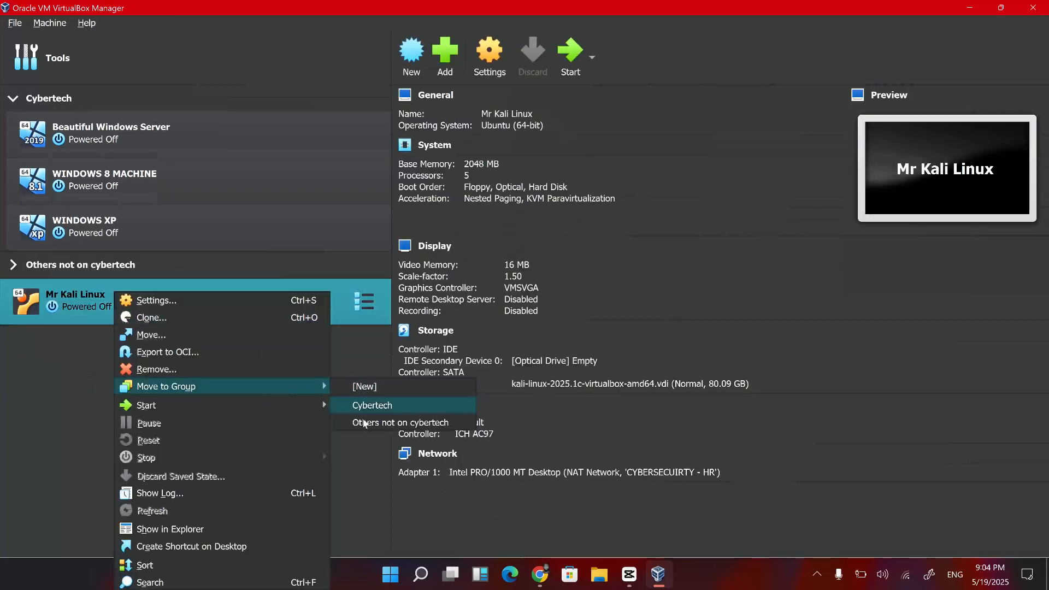
click(393, 422)
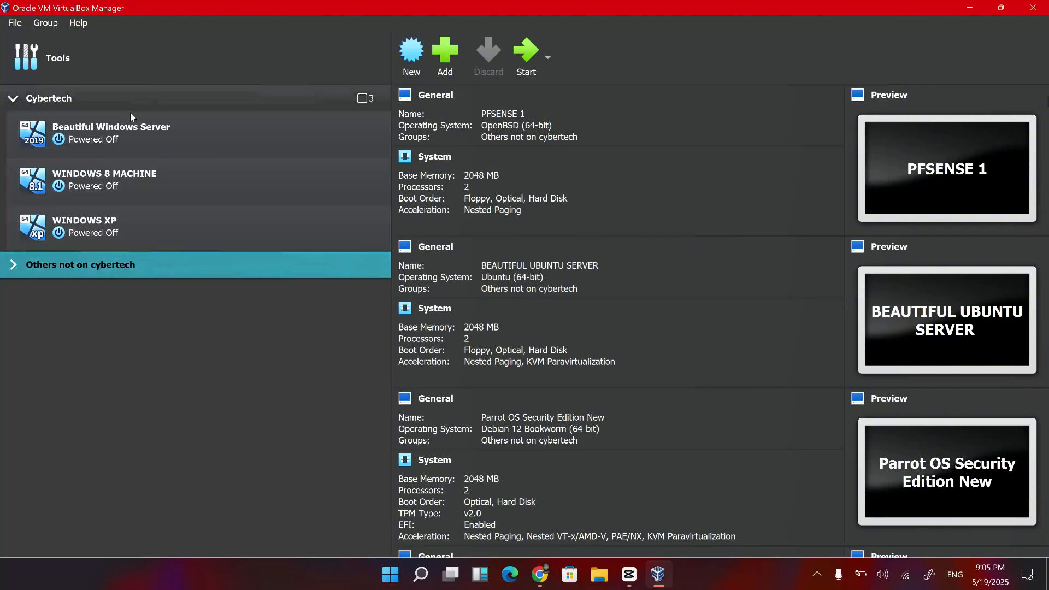
Review the details of the Cybertech group and its individual Windows virtual machines.
click(126, 98)
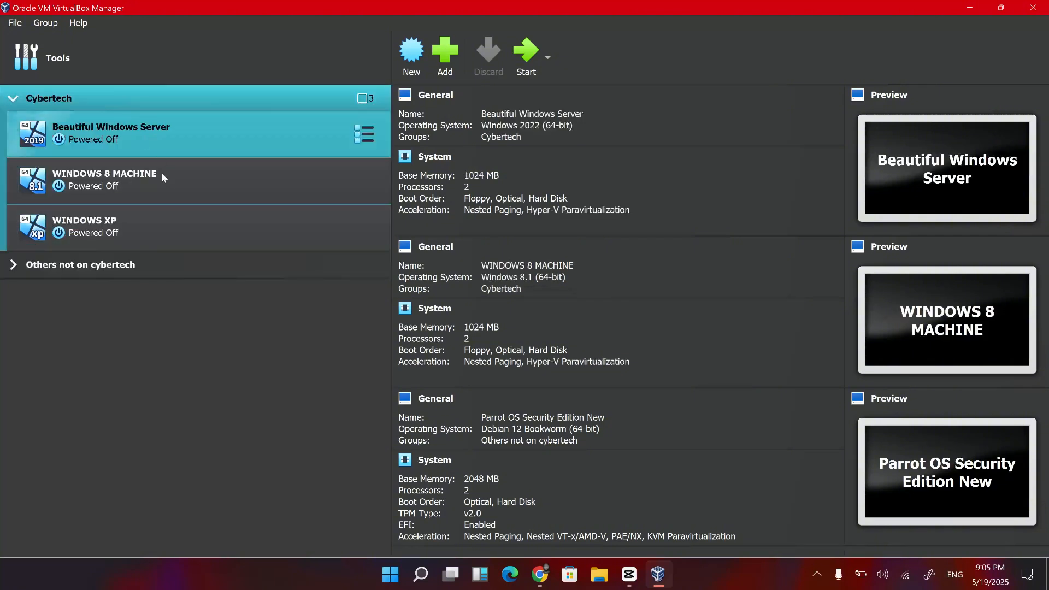
click(122, 134)
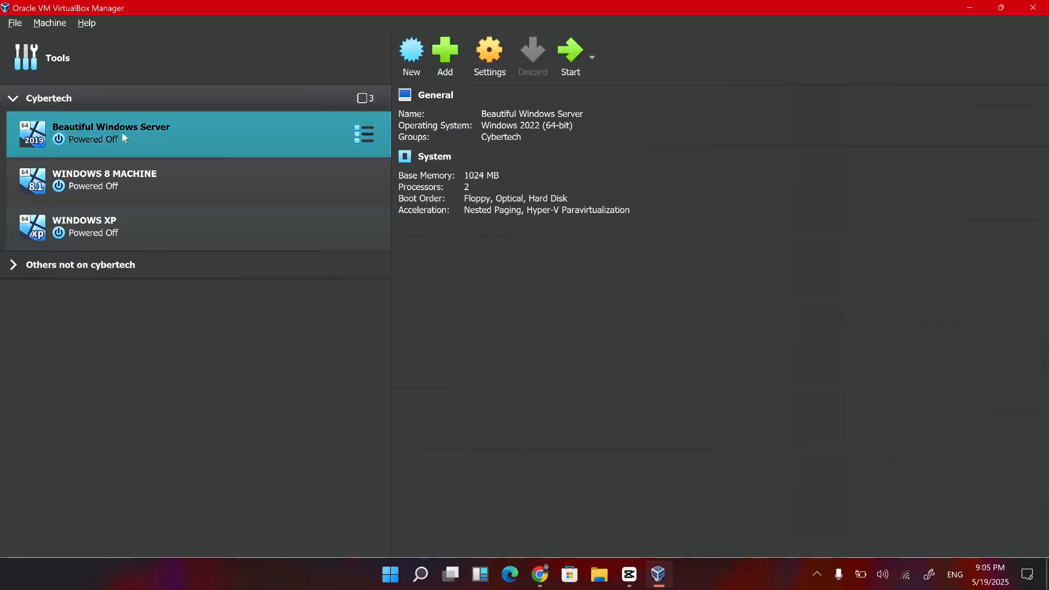
click(129, 182)
click(100, 234)
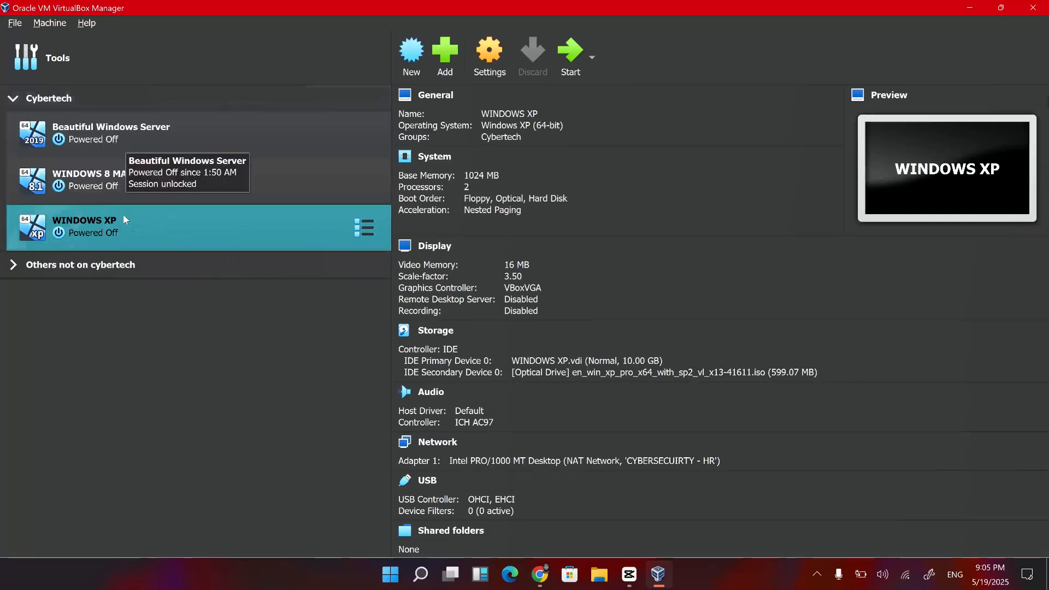
ctrl+click(135, 164)
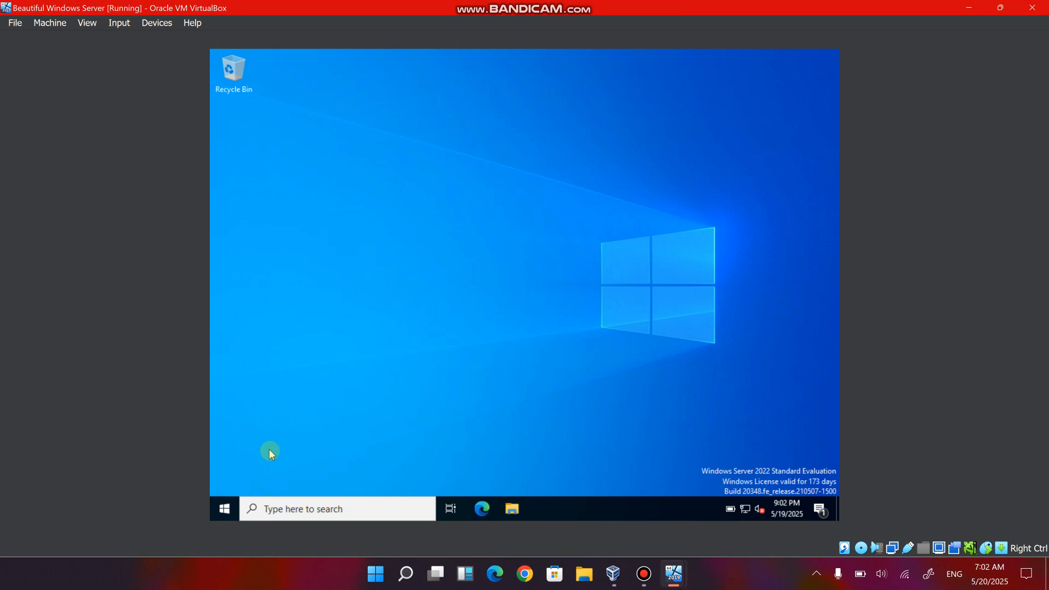
Open Server Manager in the Beautiful Windows Server virtual machine and dismiss the Windows Admin Center notice.
click(226, 509)
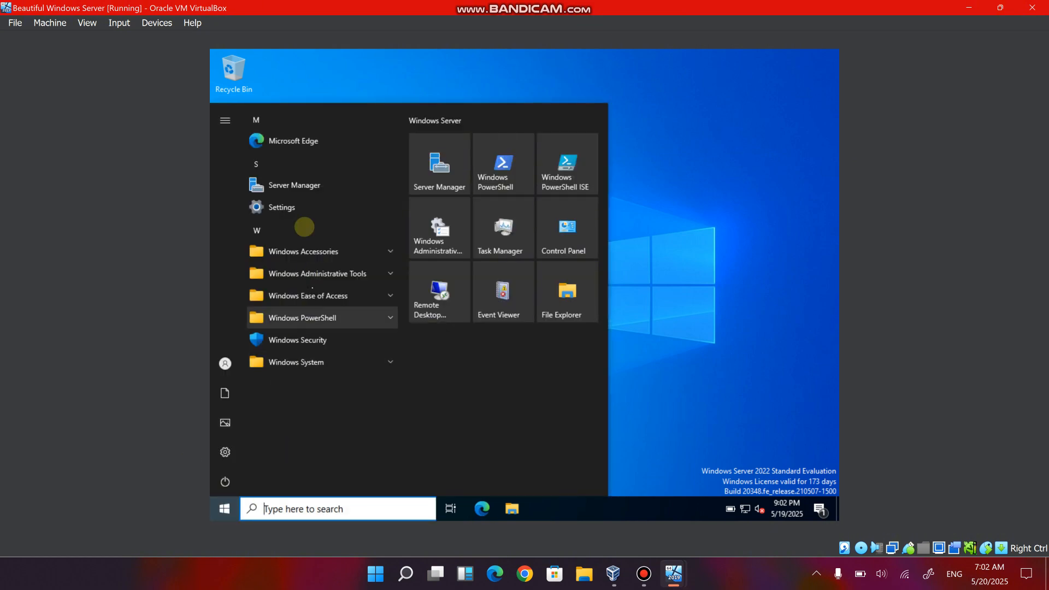
click(297, 184)
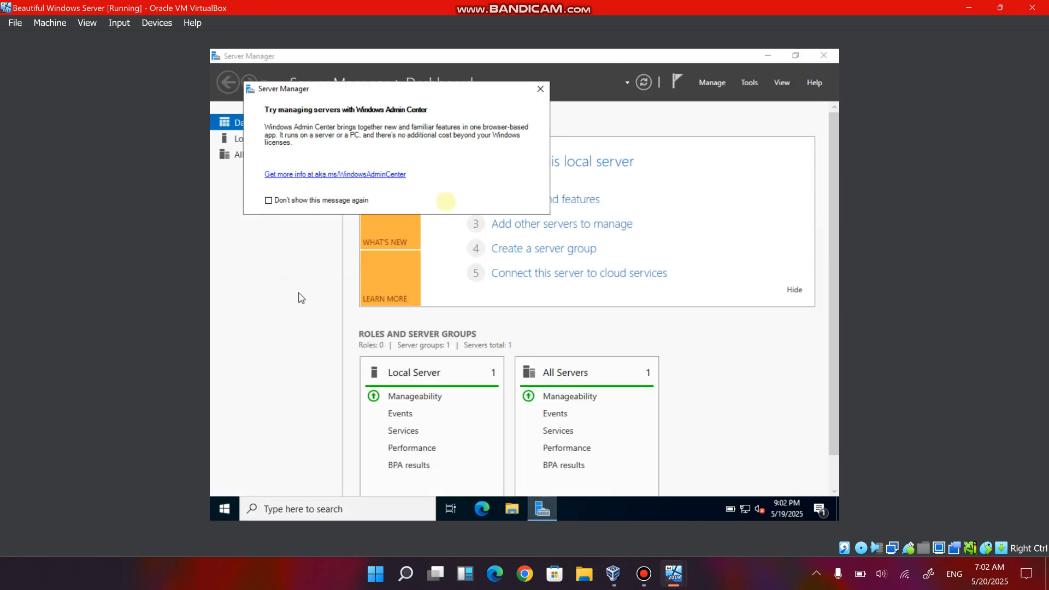
click(540, 89)
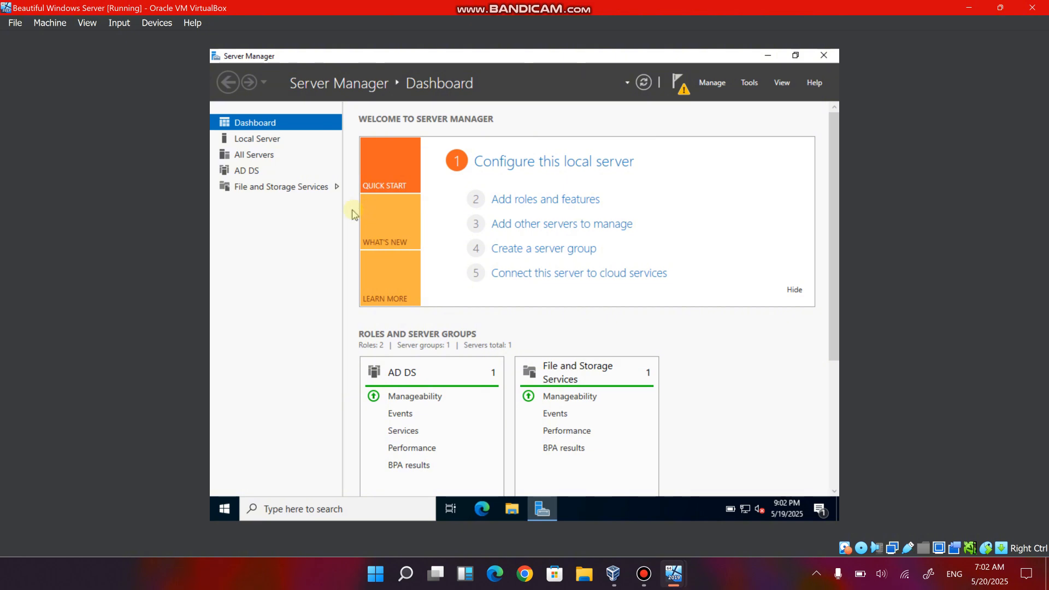
Start the Add Roles and Features Wizard, keep role-based installation and the default server, and select Active Directory Domain Services among the roles.
click(714, 83)
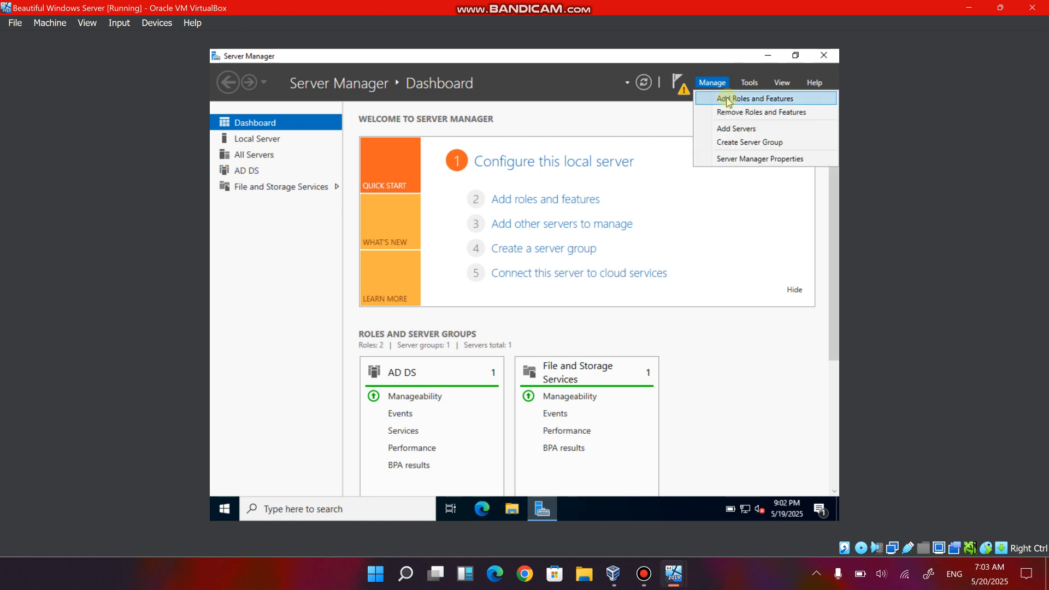
click(728, 100)
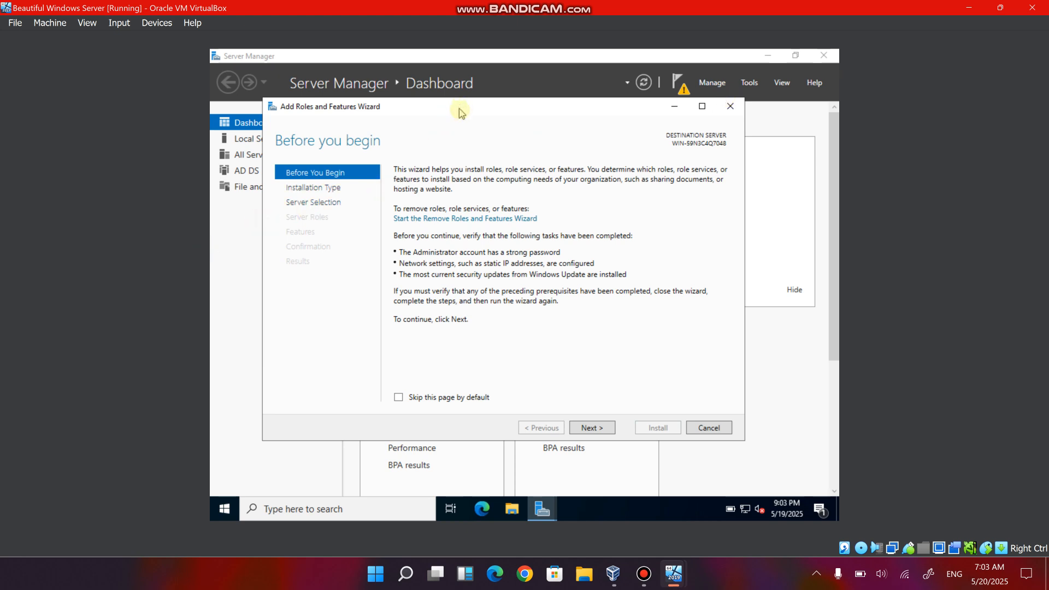
drag(460, 110, 457, 115)
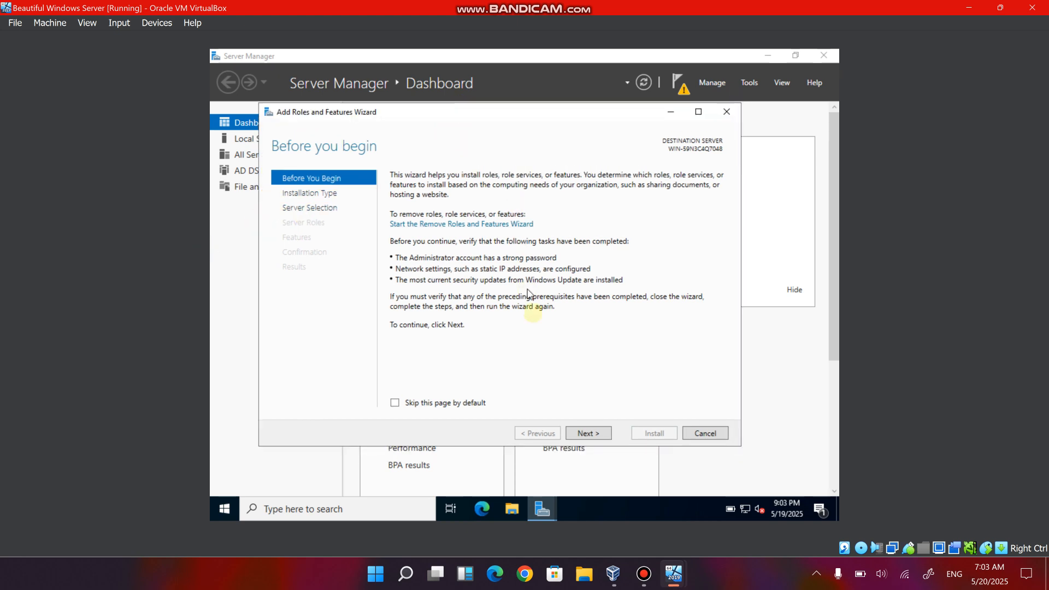
click(590, 435)
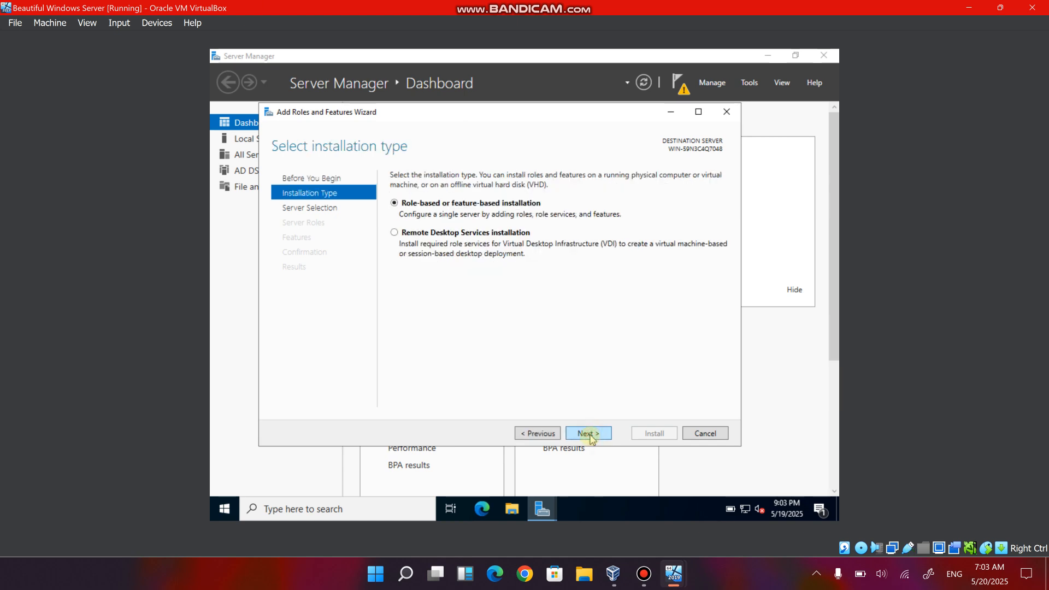
click(588, 434)
click(589, 435)
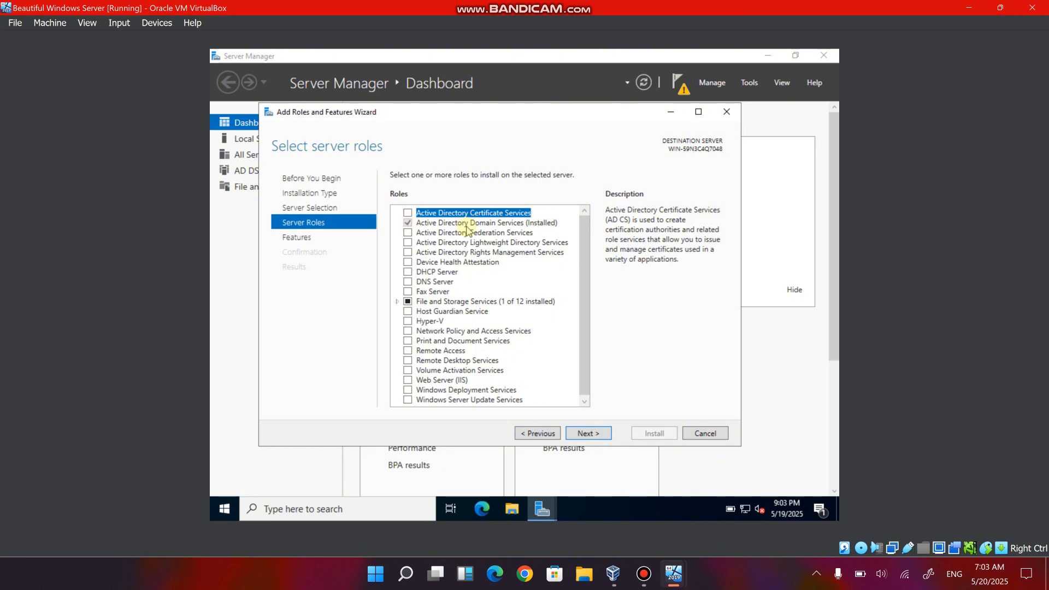
click(410, 224)
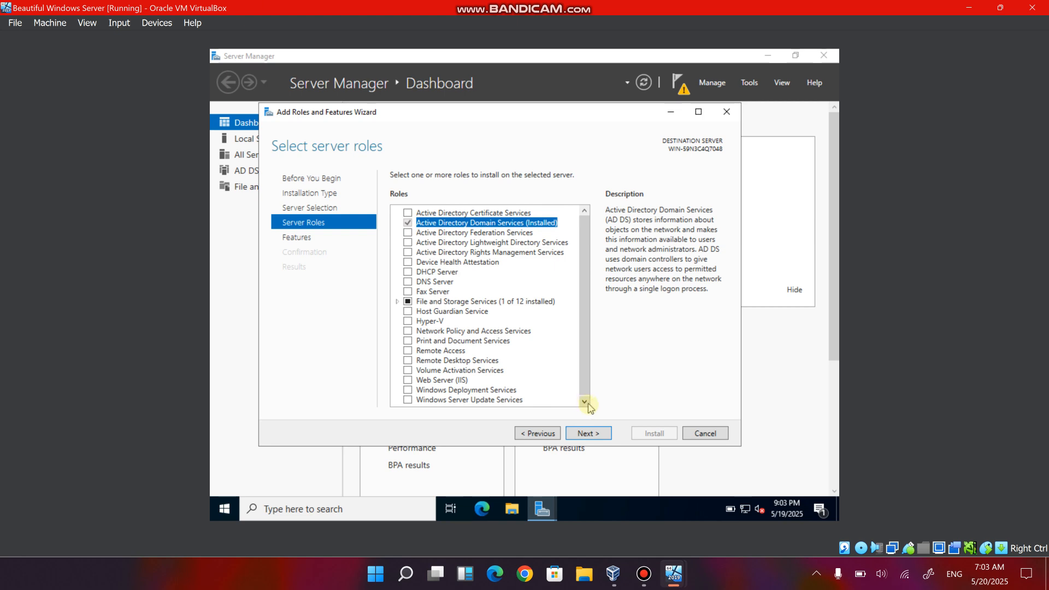
Advance to the feature selection and cancel the Add Roles and Features Wizard.
click(594, 433)
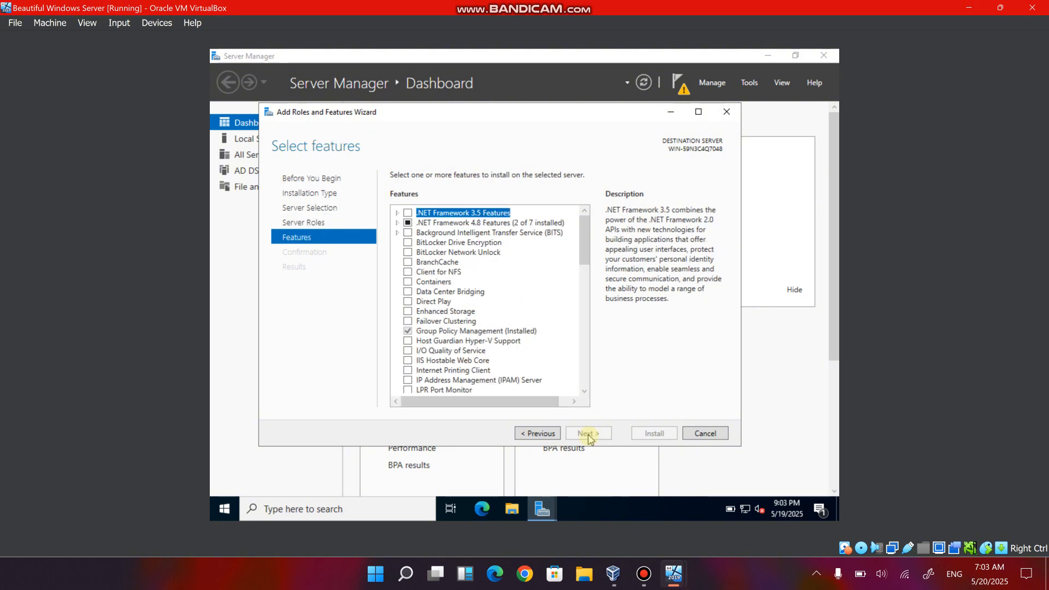
click(586, 433)
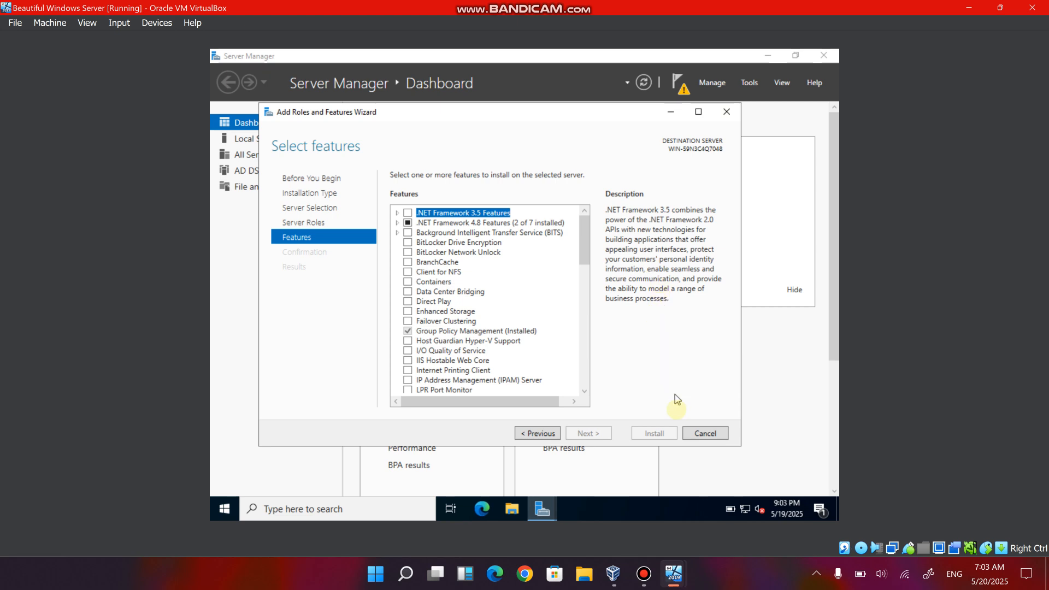
click(698, 437)
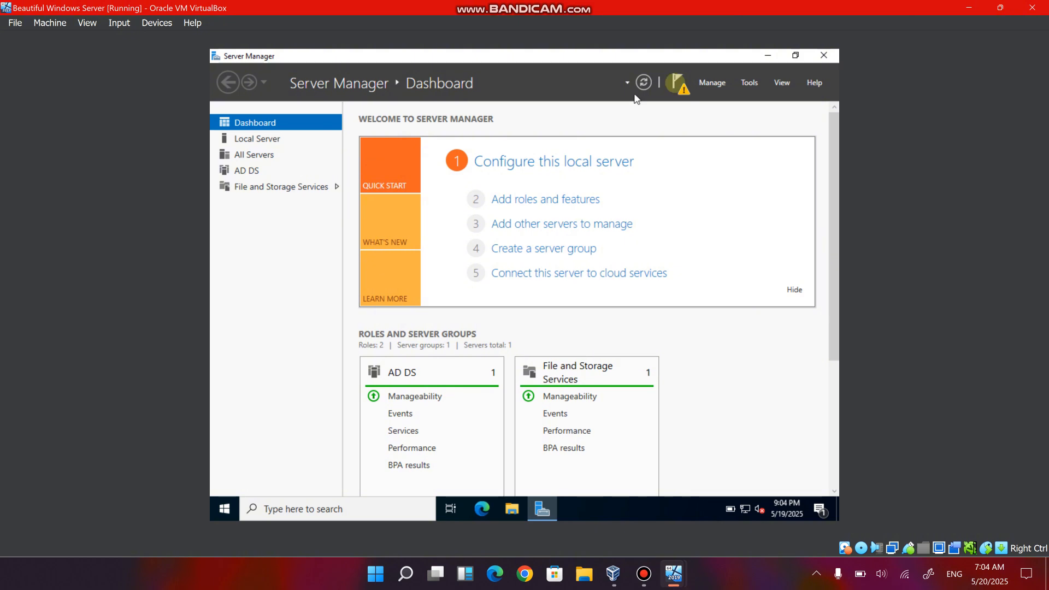
Start promoting this server to a domain controller and choose to add a new forest.
click(715, 83)
click(719, 86)
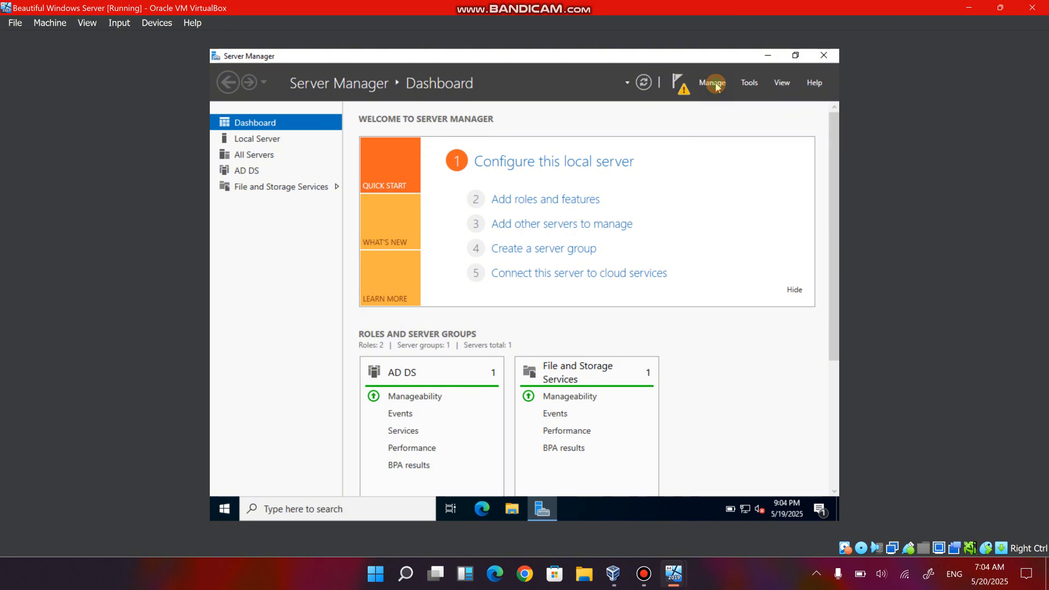
click(680, 87)
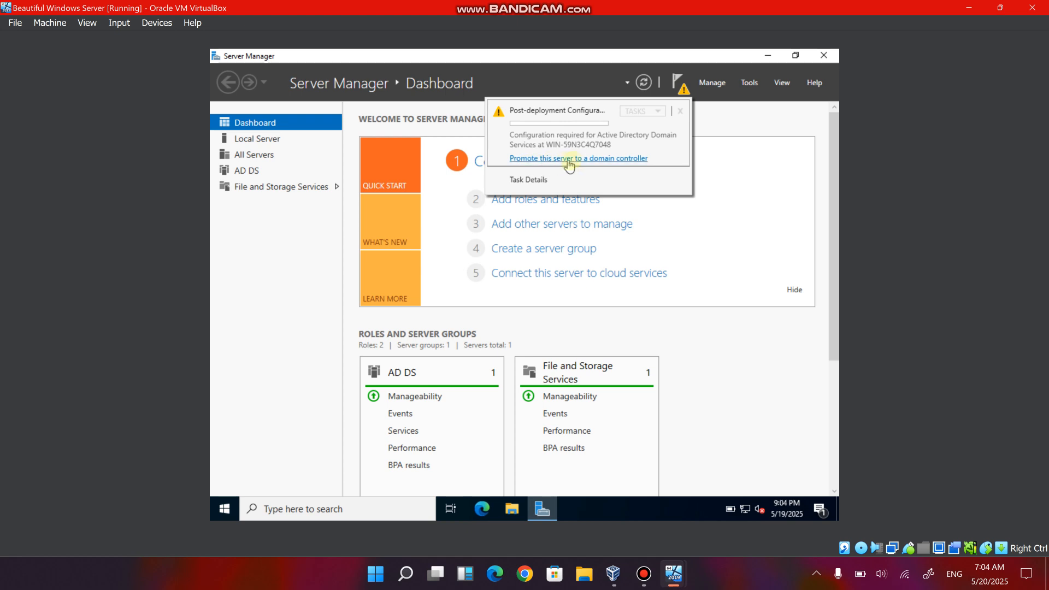
click(630, 162)
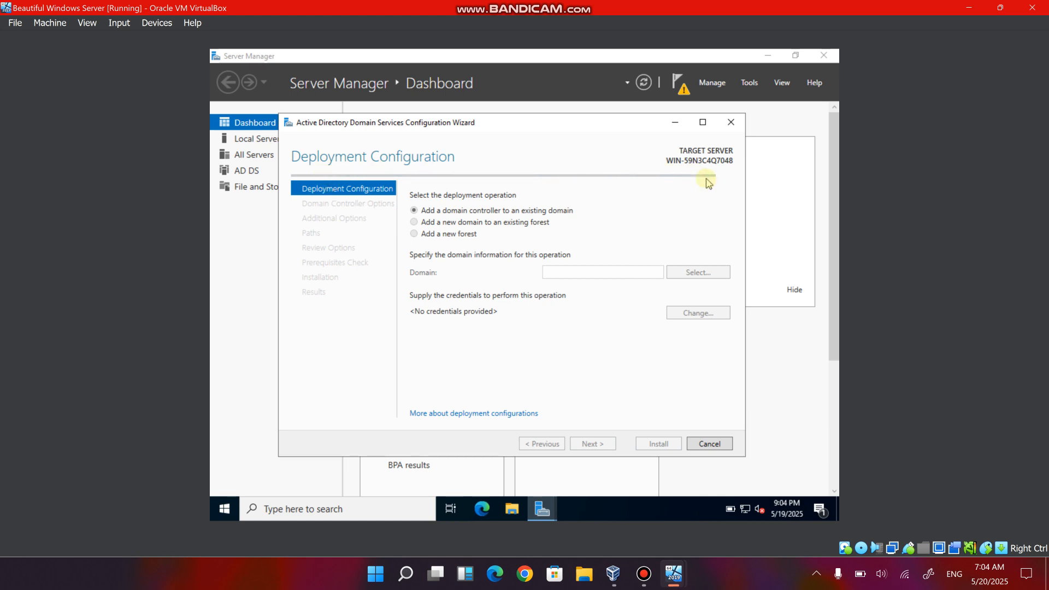
click(416, 235)
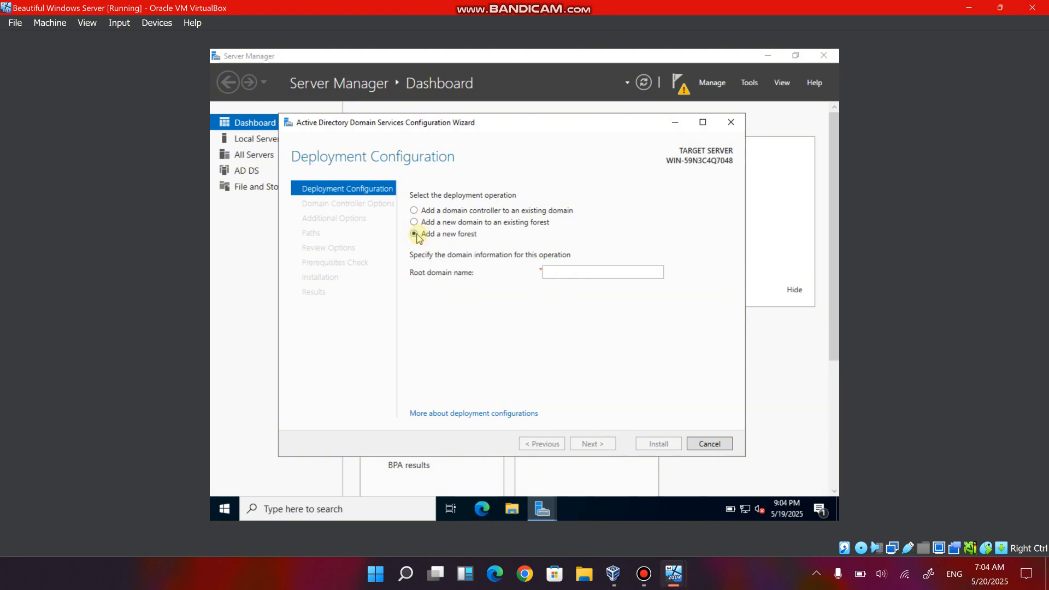
Check the machine groups in VirtualBox Manager, return to the server, and set the new forest's root domain name to cybertech.local.
click(557, 271)
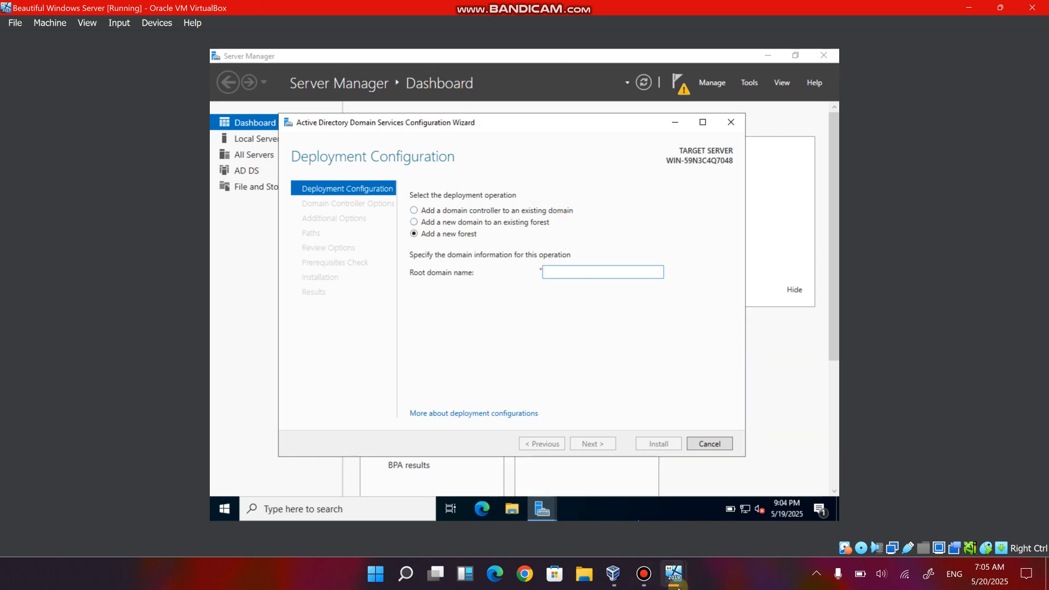
mouse_move(674, 574)
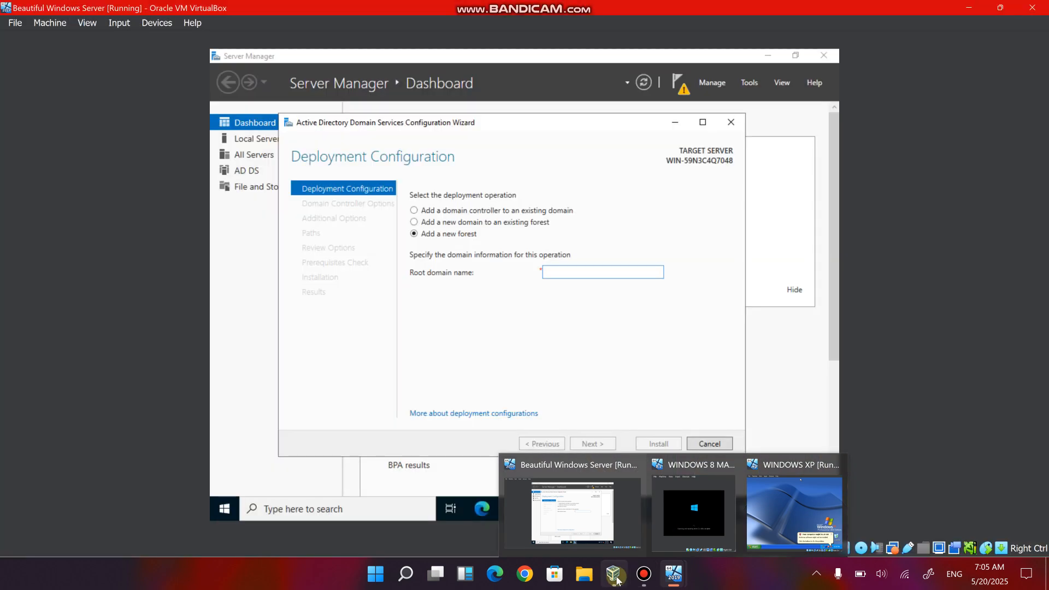
mouse_move(613, 572)
click(583, 519)
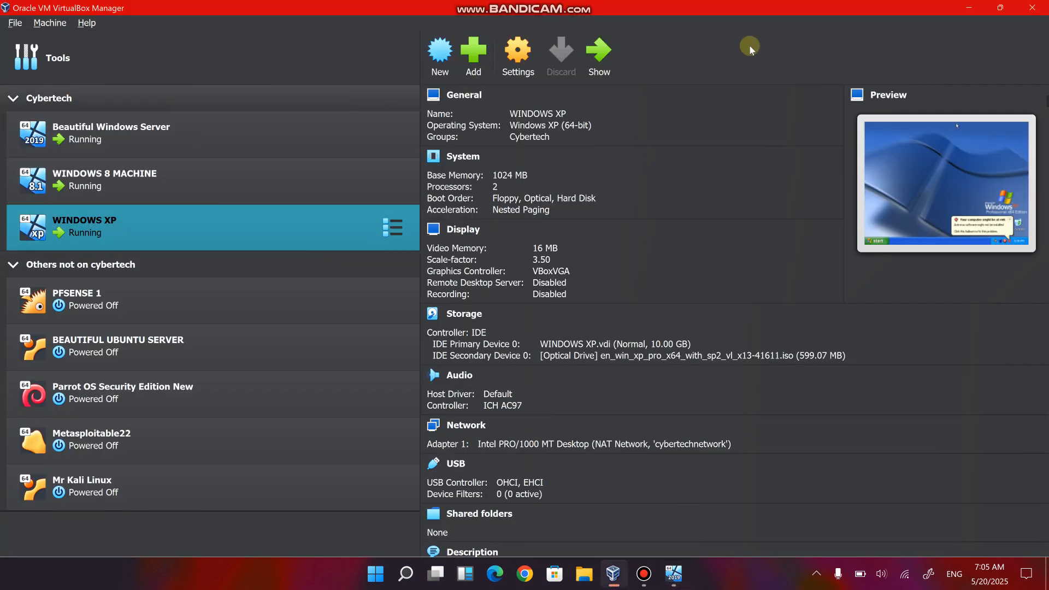
click(969, 7)
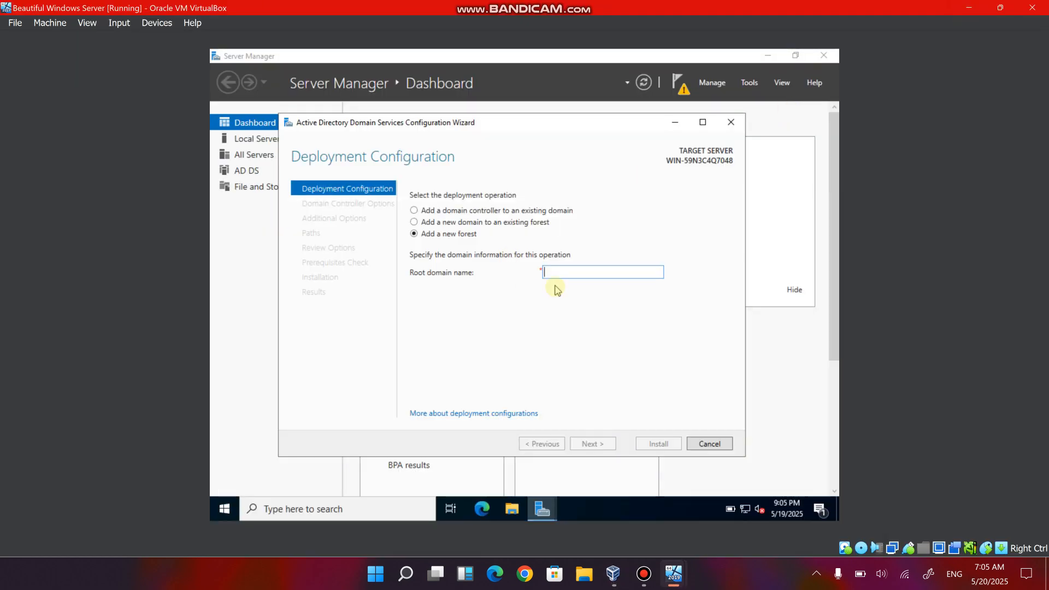
text(cybe)
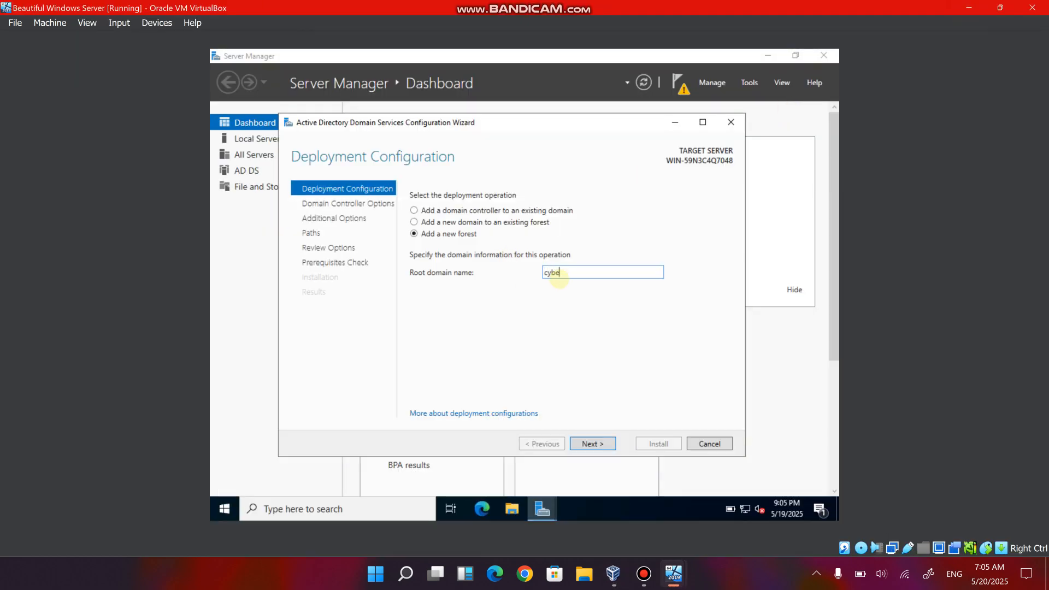
text(rtech.local)
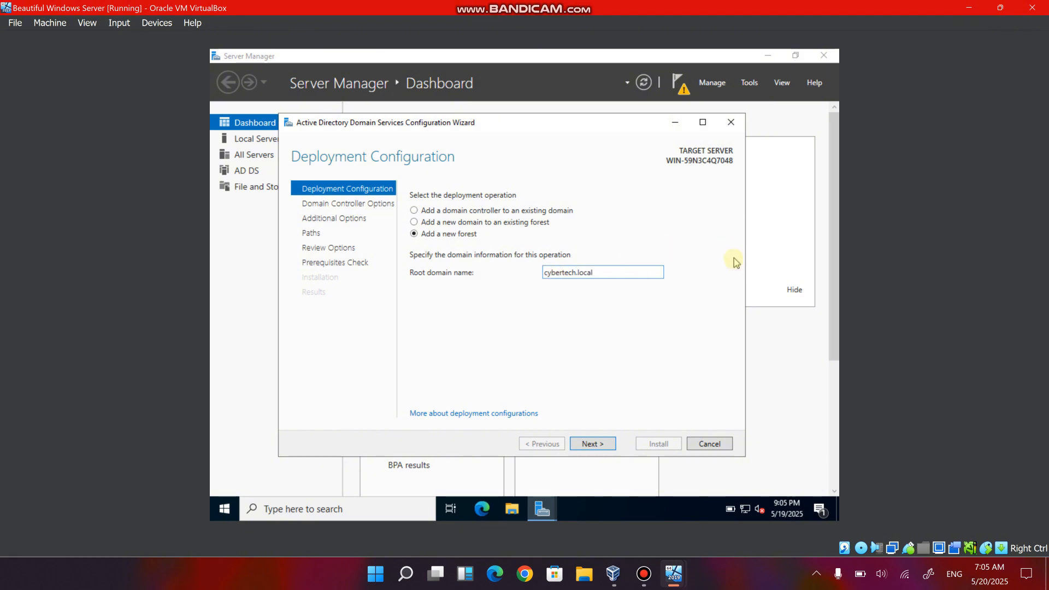
click(599, 445)
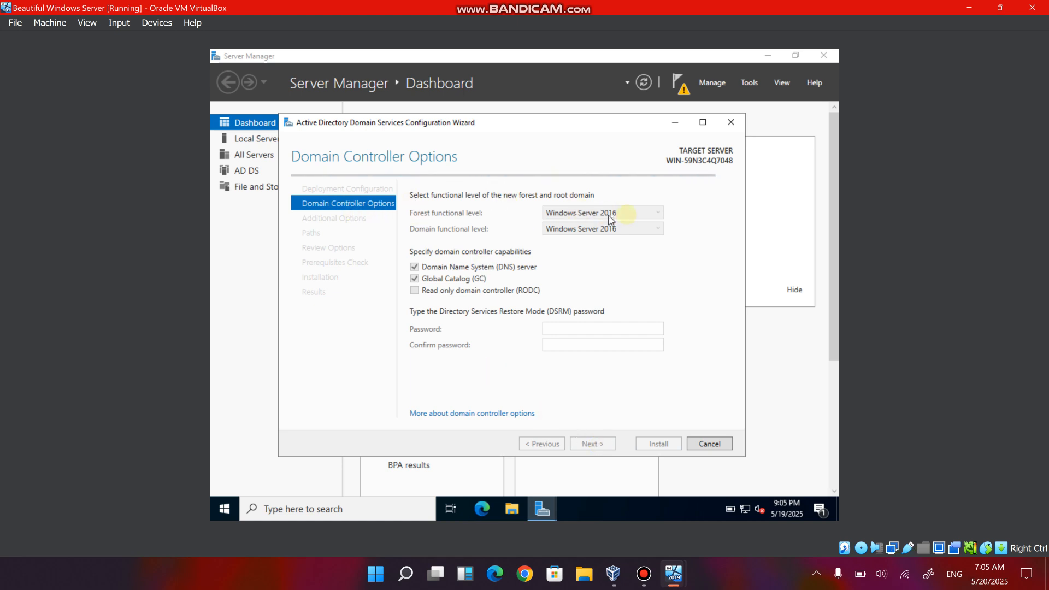
Keep the forest functional level at Windows Server 2016, and enter and confirm the Directory Services Restore Mode password.
click(658, 215)
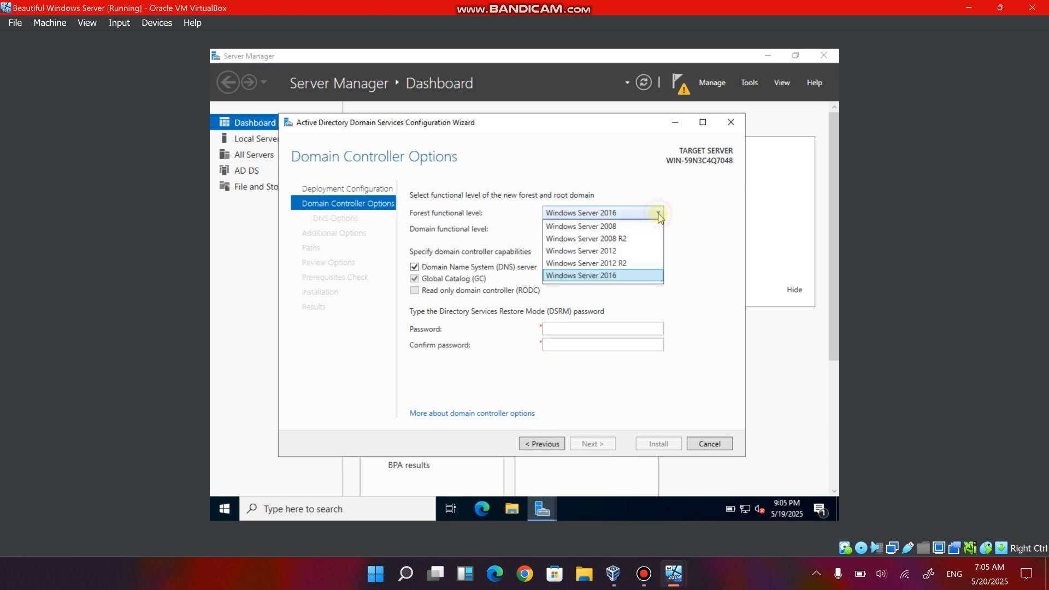
click(612, 276)
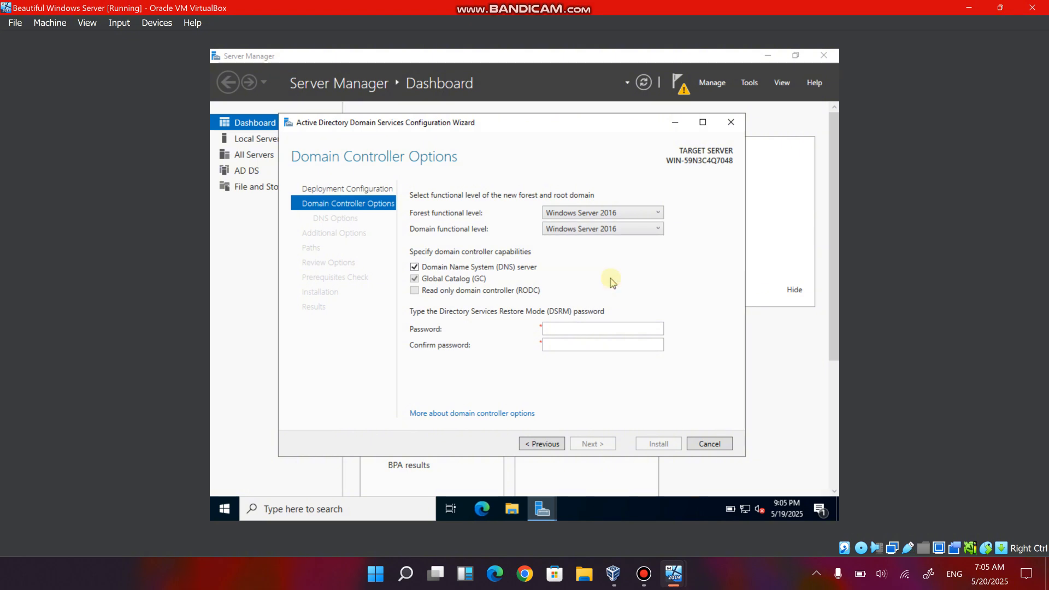
click(580, 328)
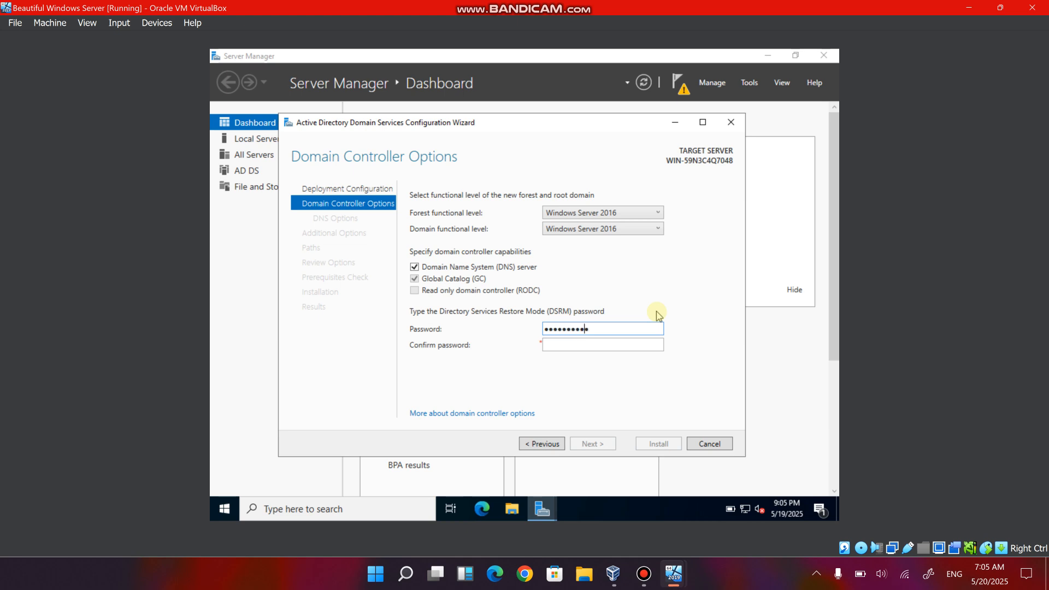
text(1)
key(Tab)
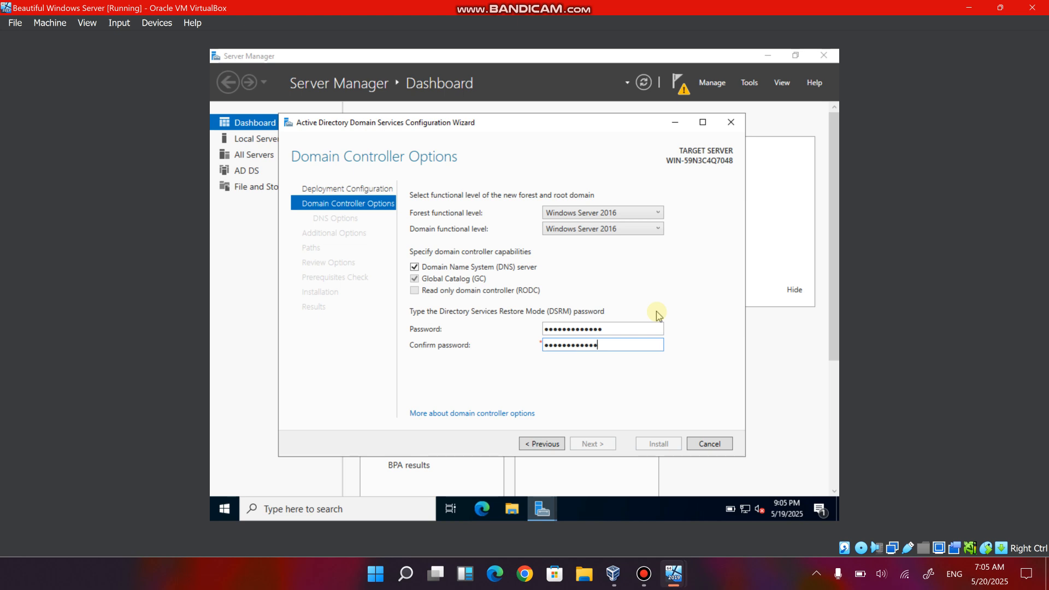
text(1)
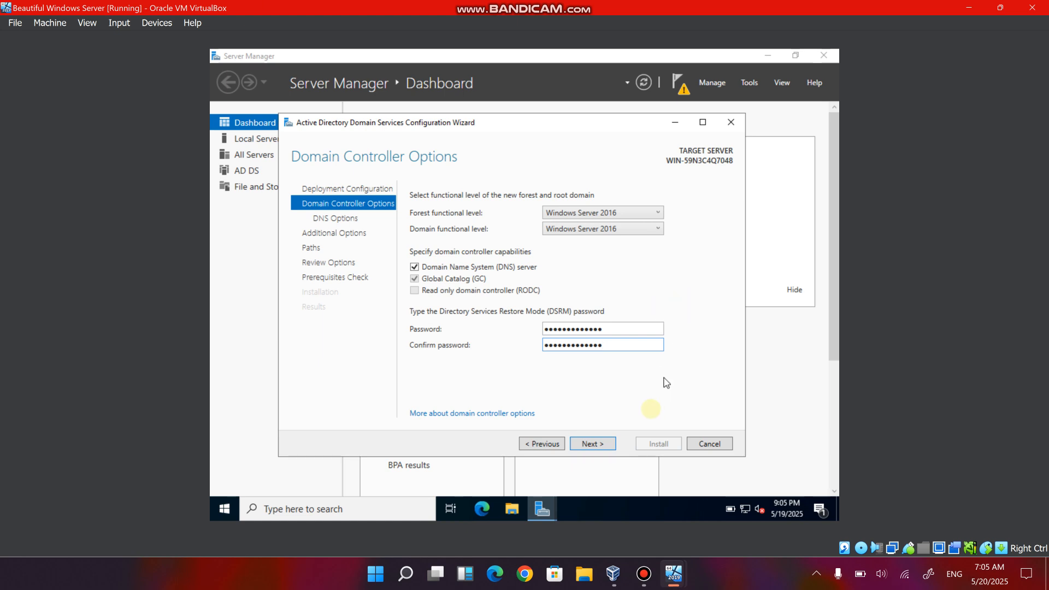
click(595, 445)
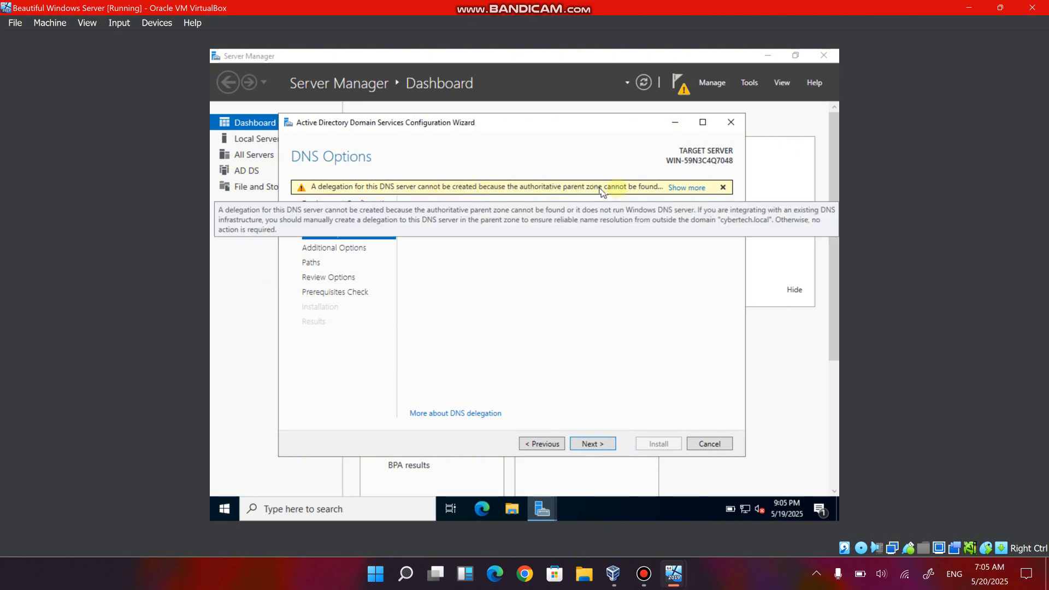
Accept the default DNS options, the NetBIOS name CYBERTECH and the default folder paths, and install the domain controller configuration.
click(580, 442)
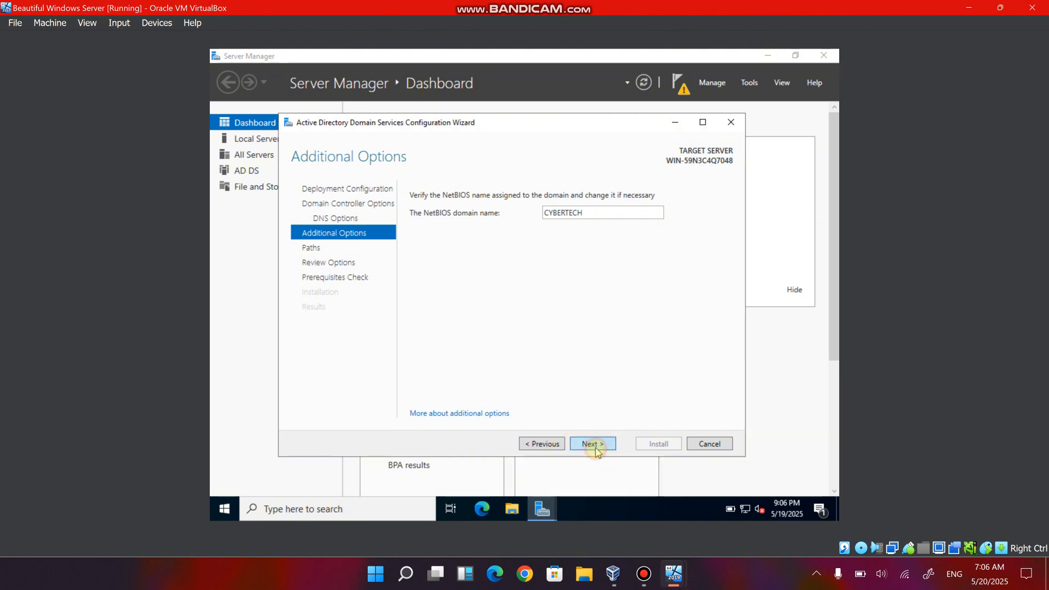
click(595, 446)
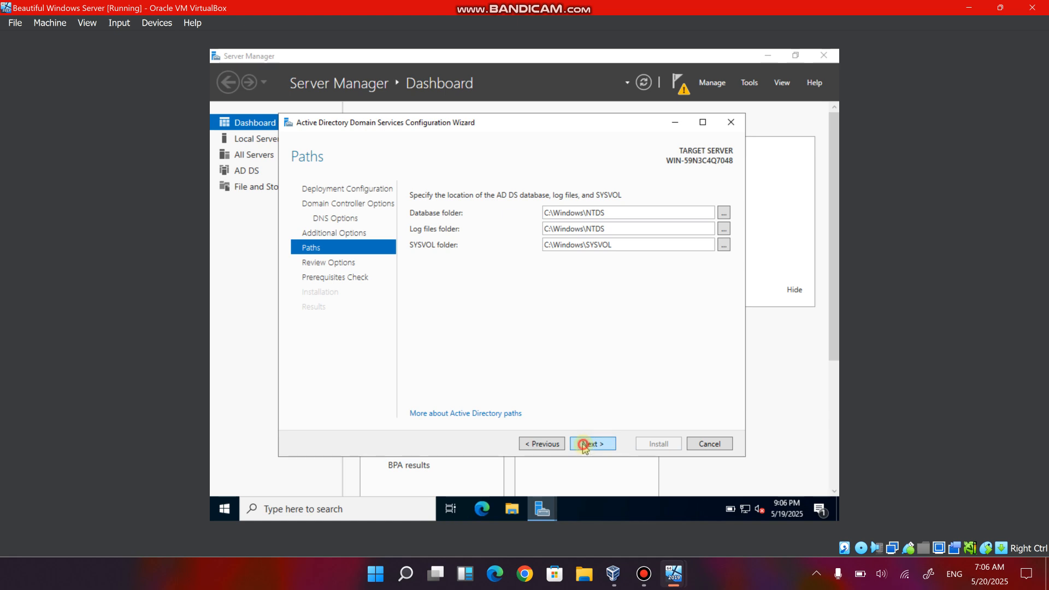
click(585, 442)
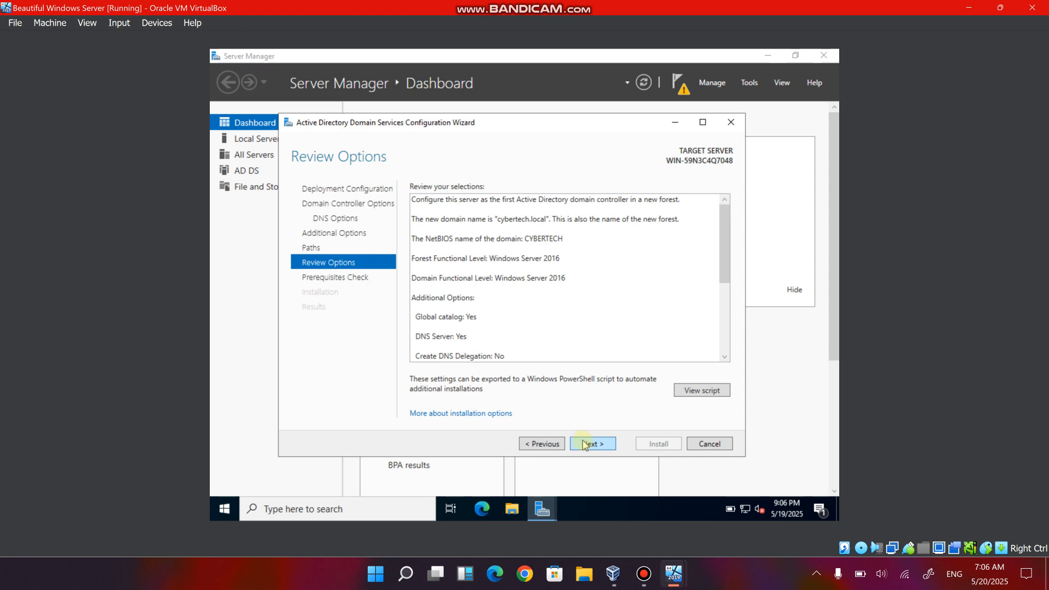
click(584, 443)
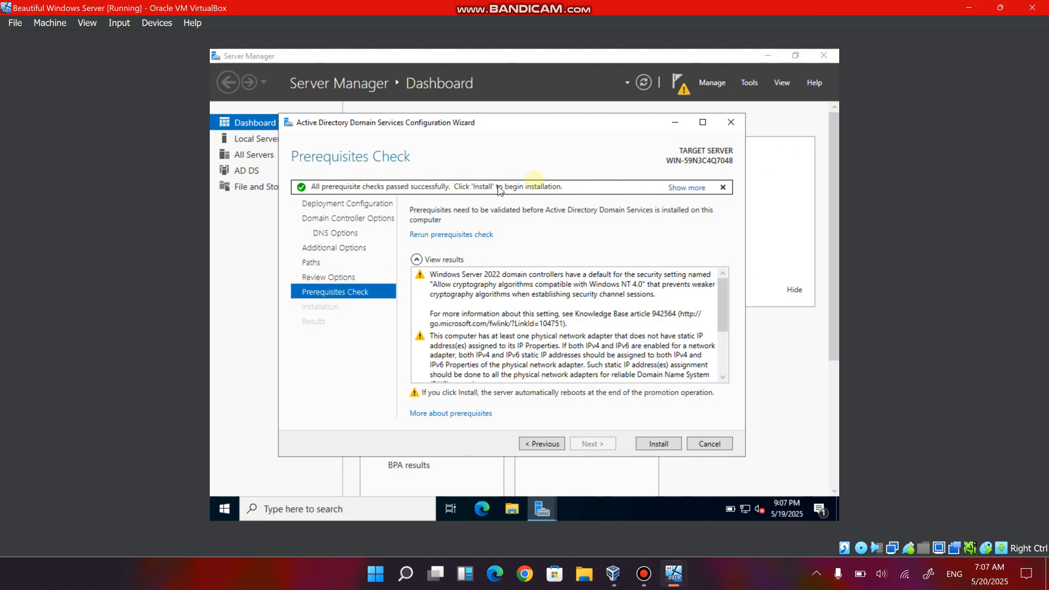
click(660, 445)
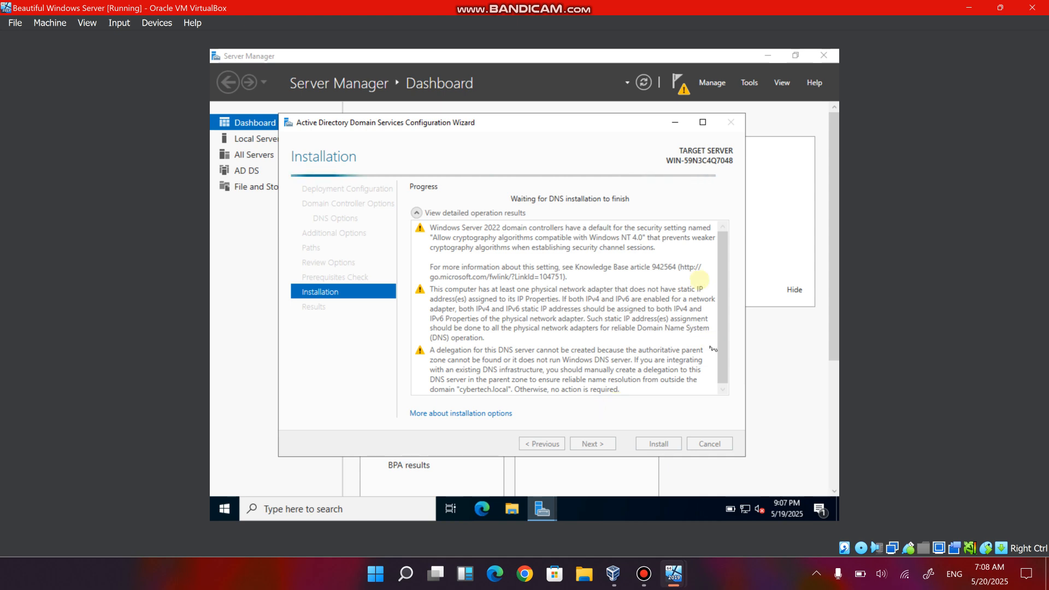
mouse_move(643, 574)
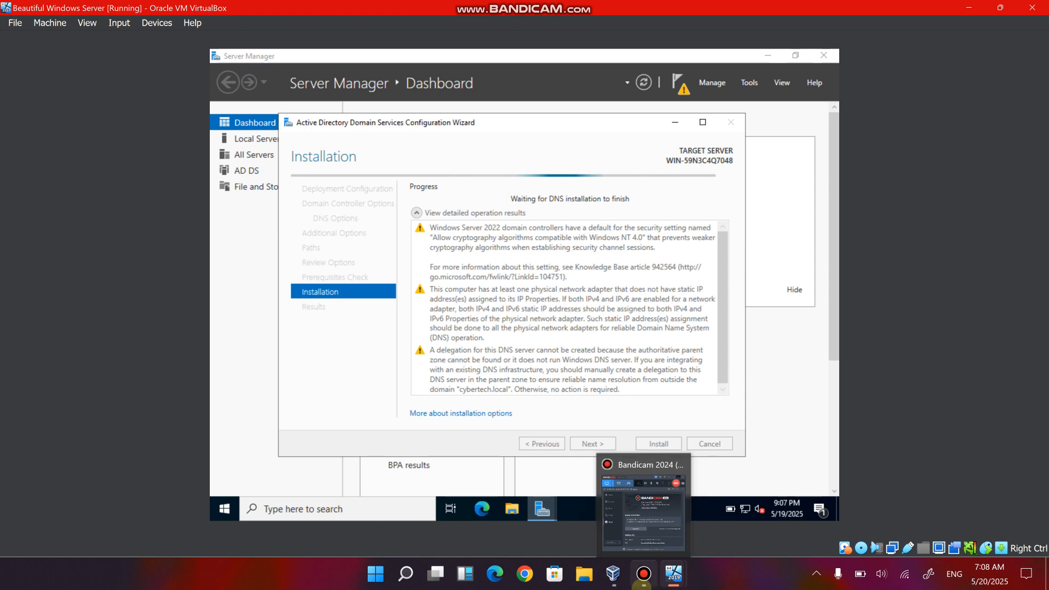
click(630, 507)
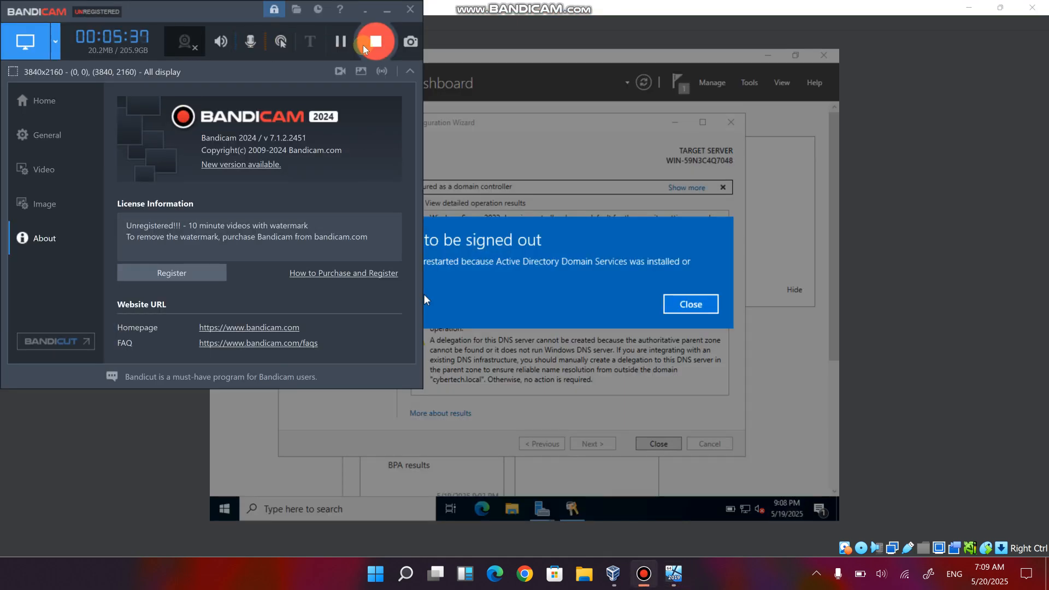
click(382, 12)
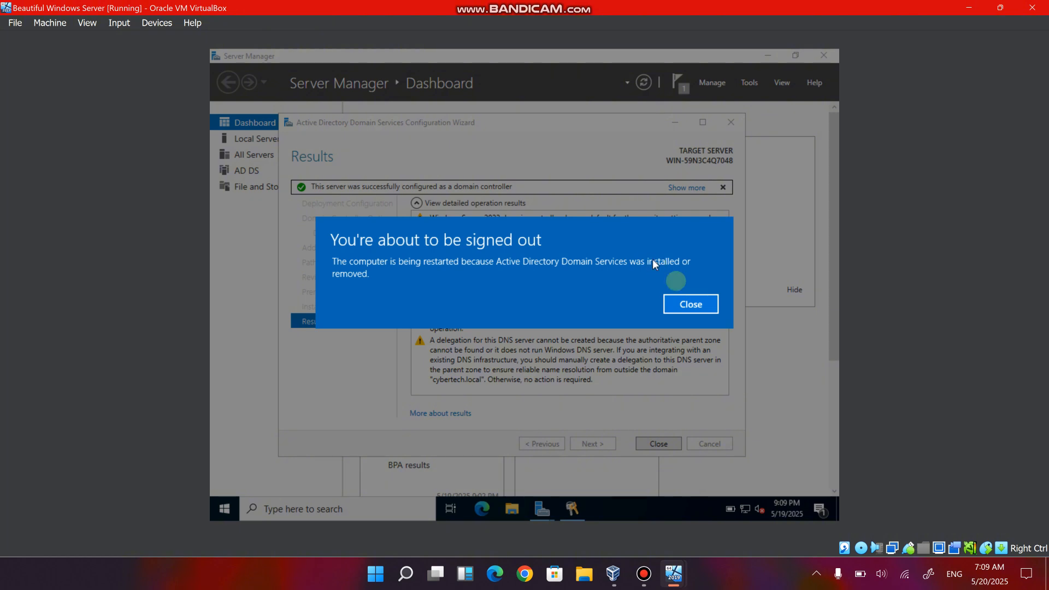
Dismiss the sign-out notice so the server can restart.
click(690, 304)
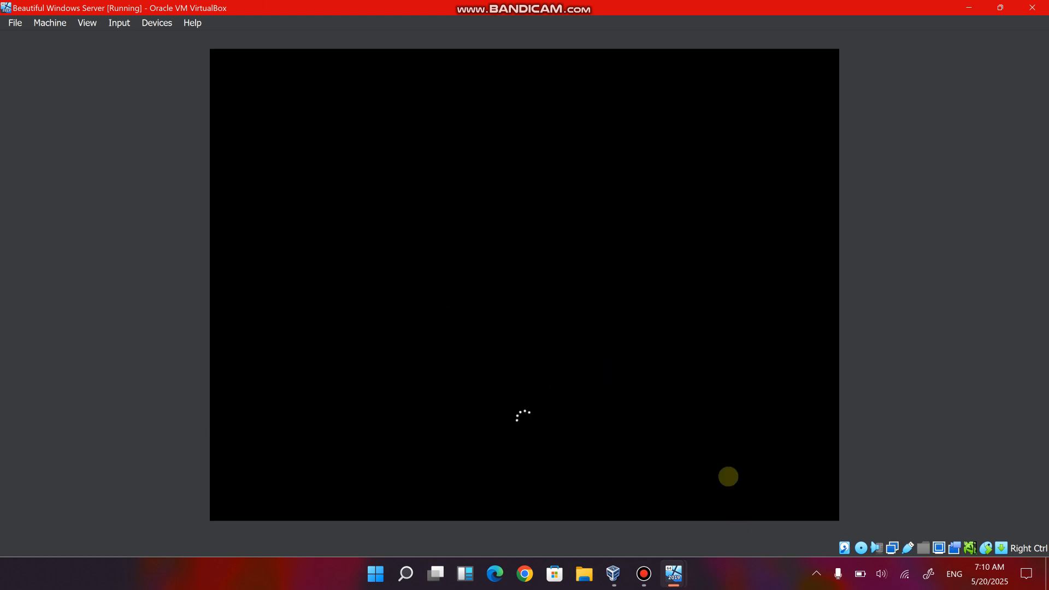
mouse_move(643, 579)
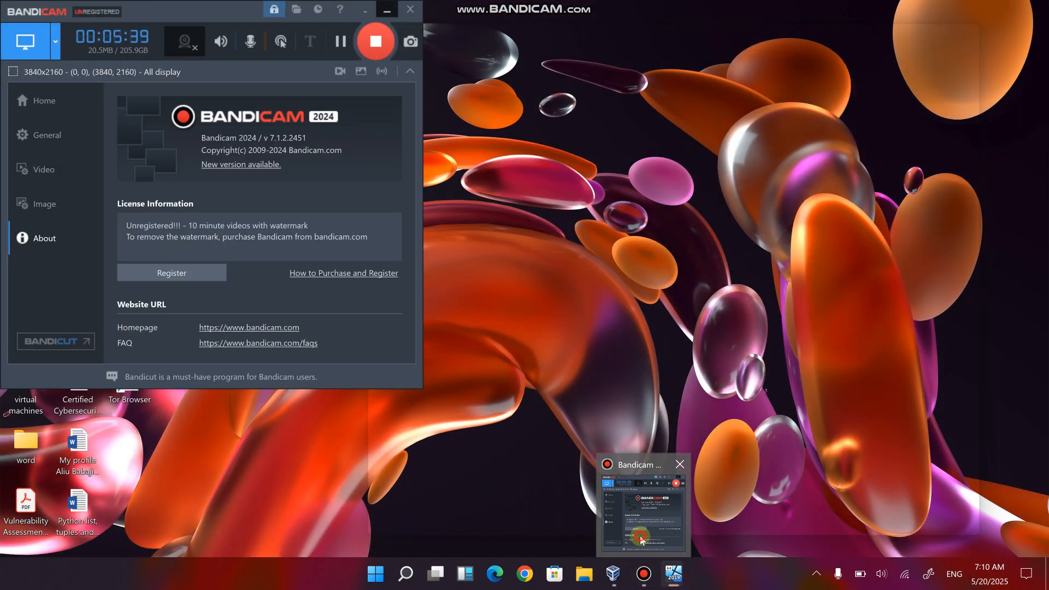
click(640, 536)
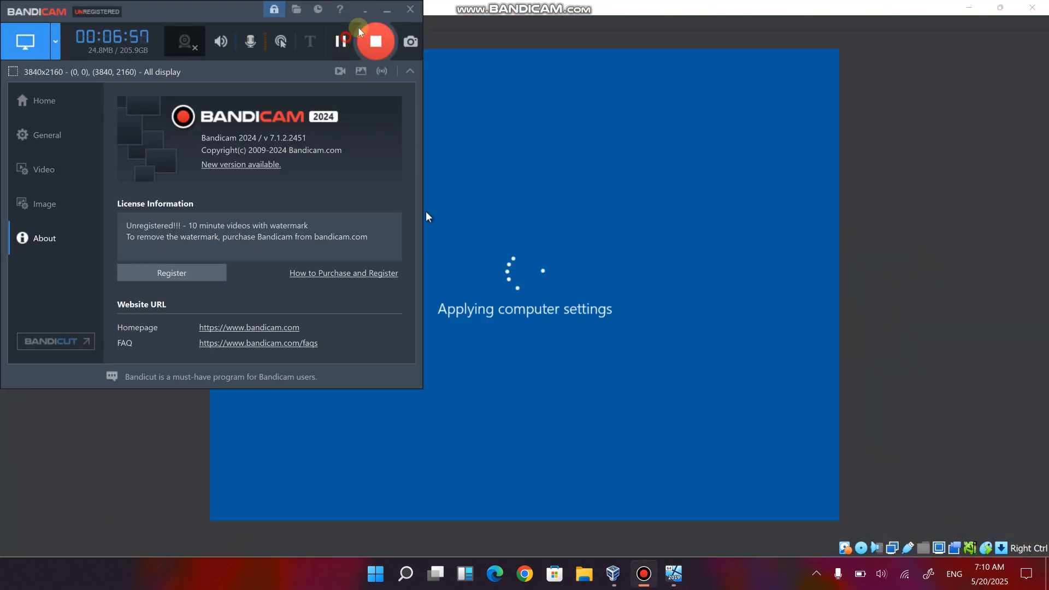
click(425, 212)
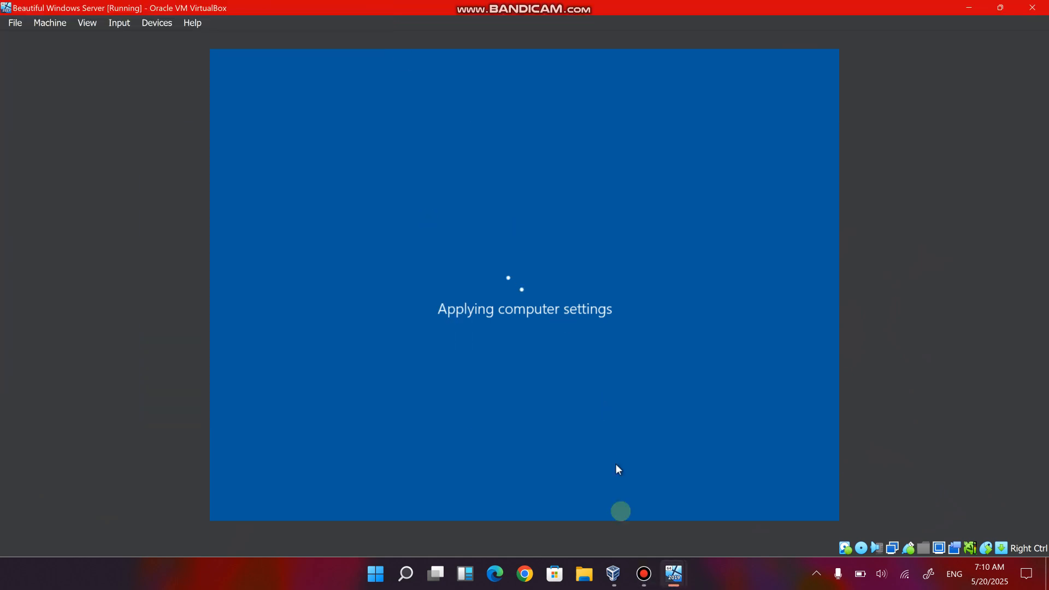
click(640, 579)
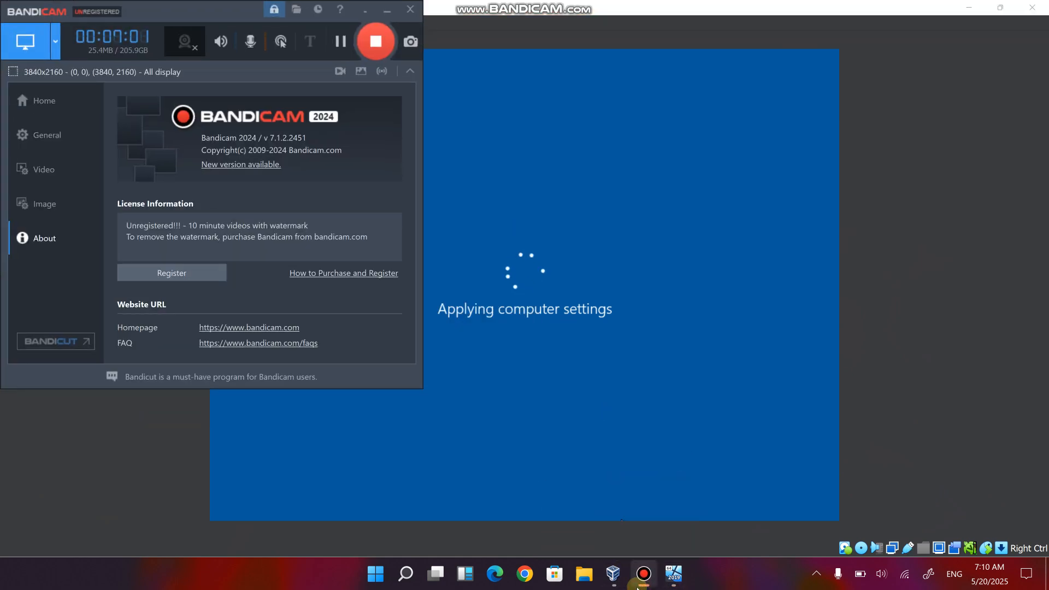
click(638, 580)
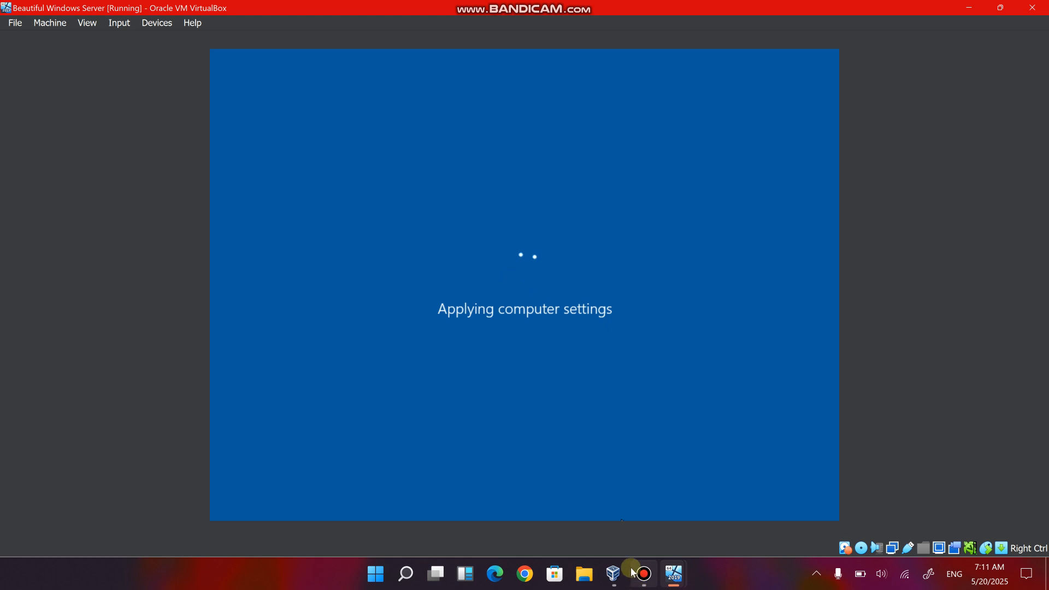
mouse_move(629, 572)
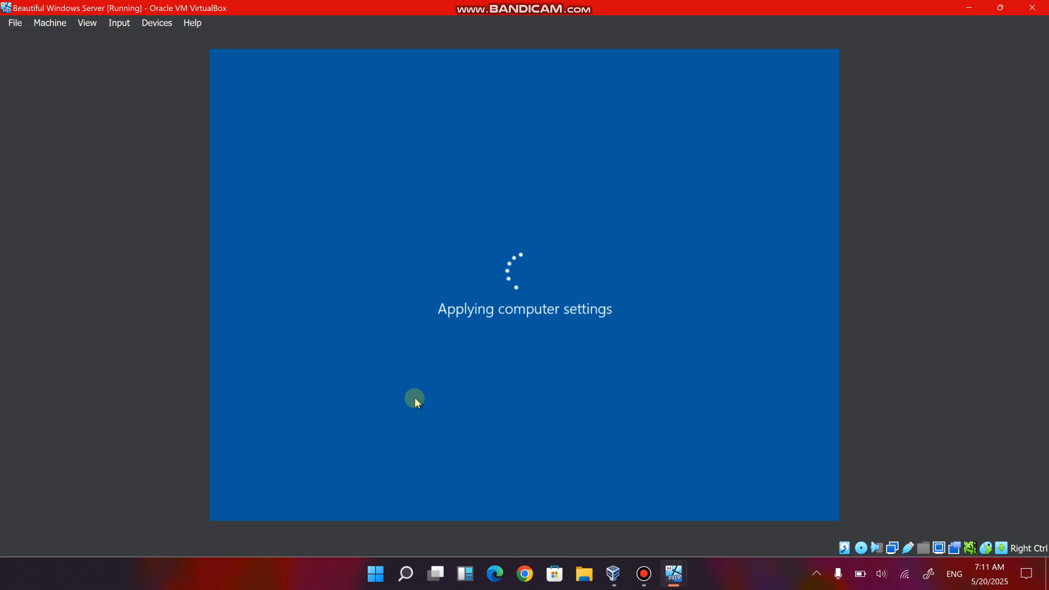
click(634, 573)
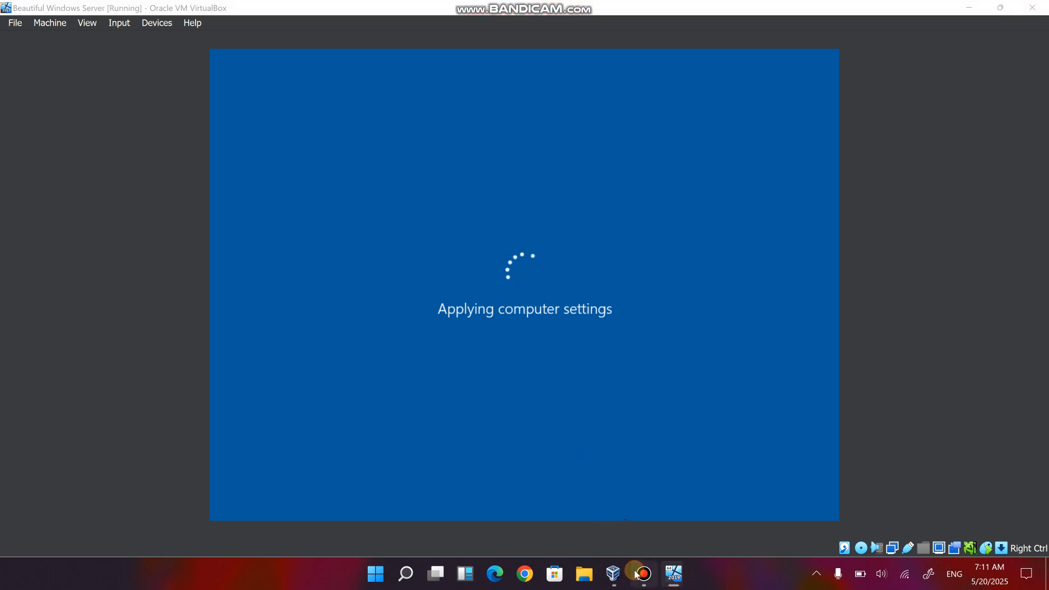
click(337, 43)
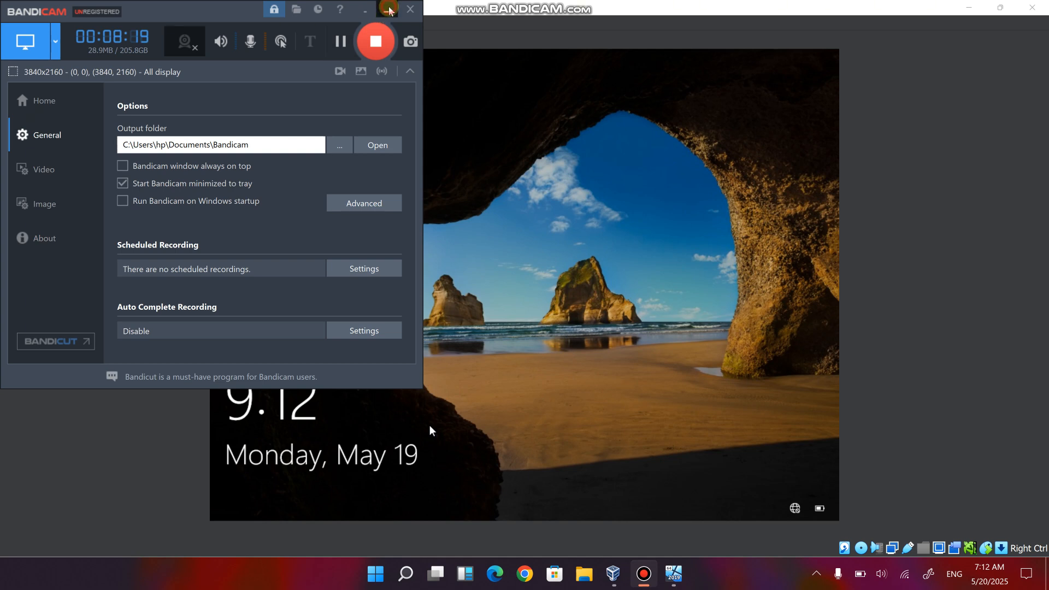
click(388, 11)
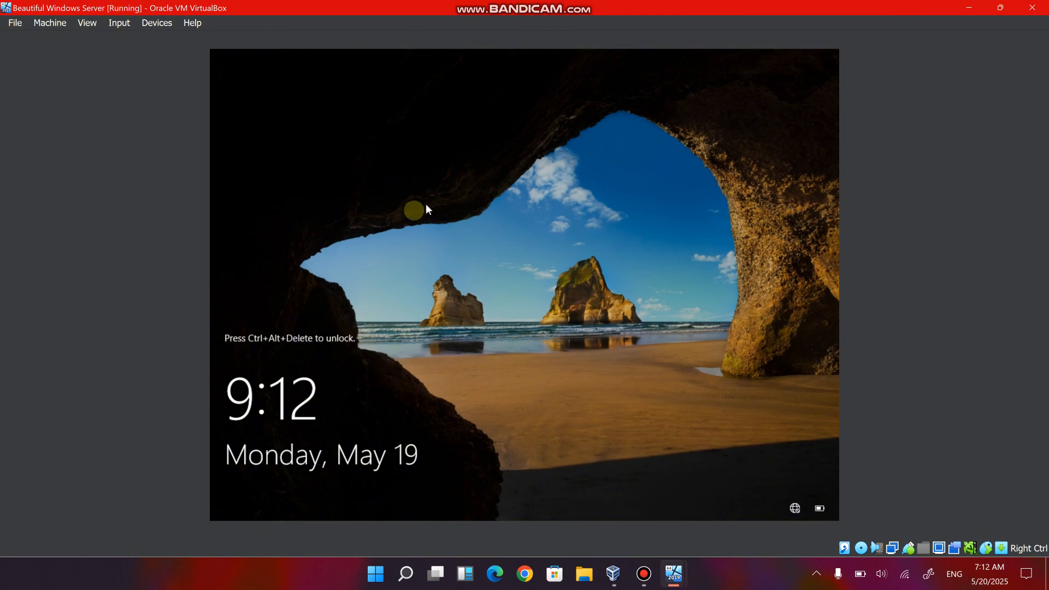
Unlock the restarted server, sign in as CYBERTECH\Administrator with the account password, and dismiss the Windows Admin Center message.
click(113, 27)
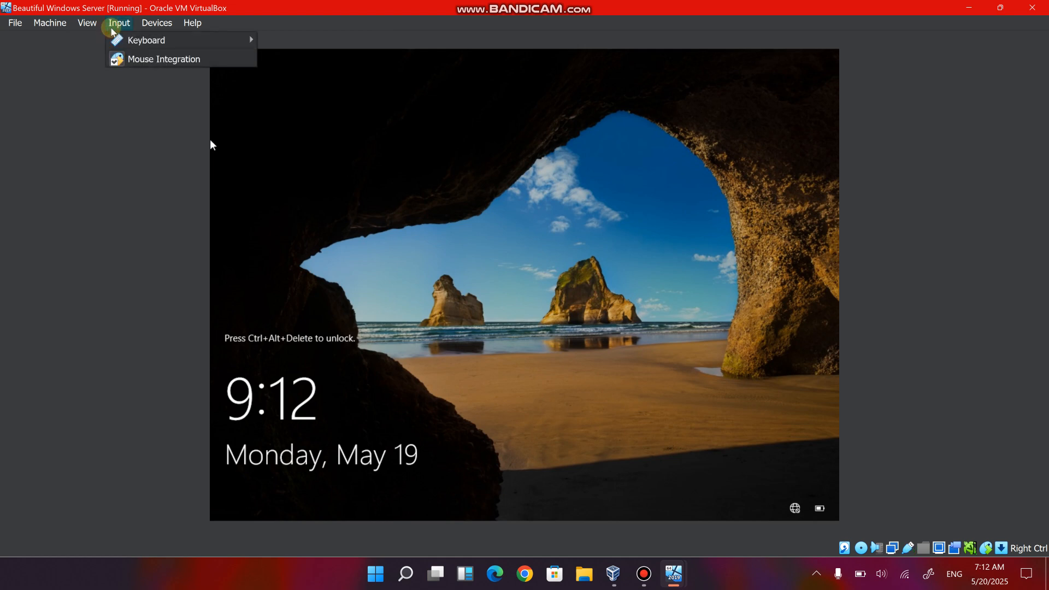
mouse_move(175, 41)
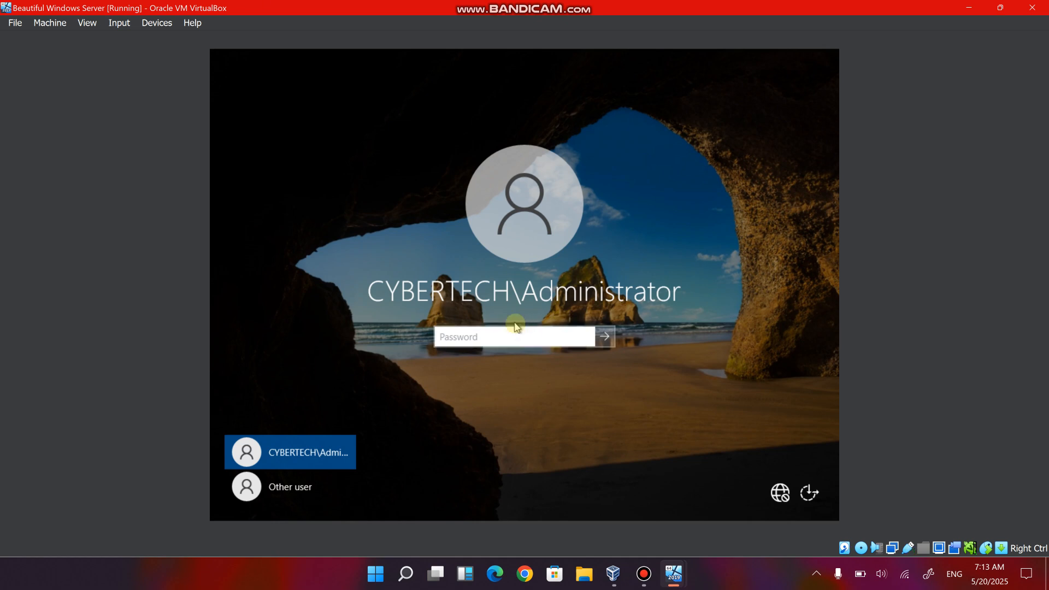
text(P•••••••)
key(Return)
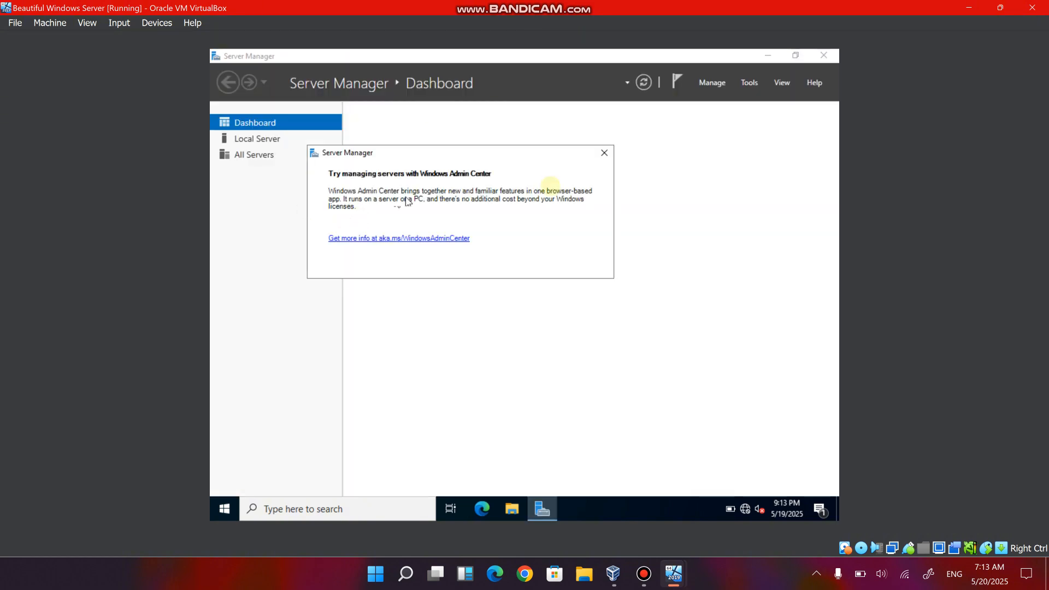
click(604, 159)
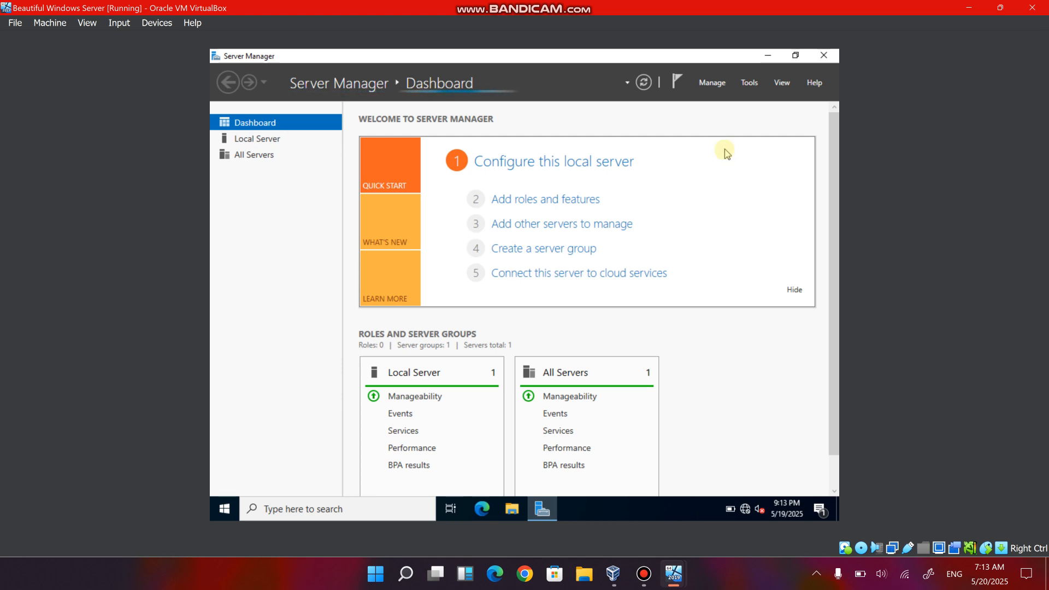
mouse_move(643, 572)
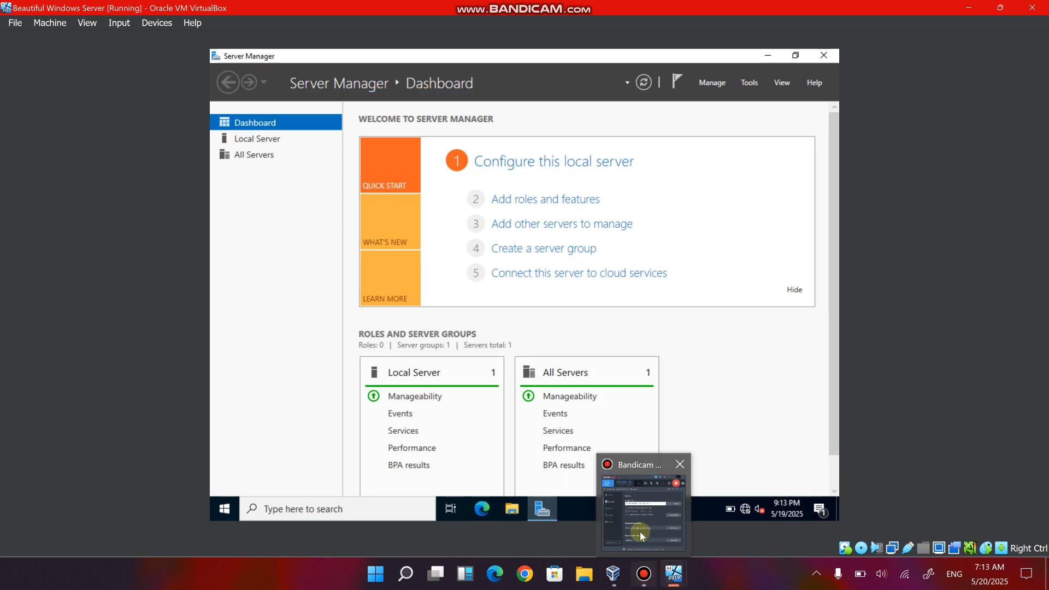
click(641, 535)
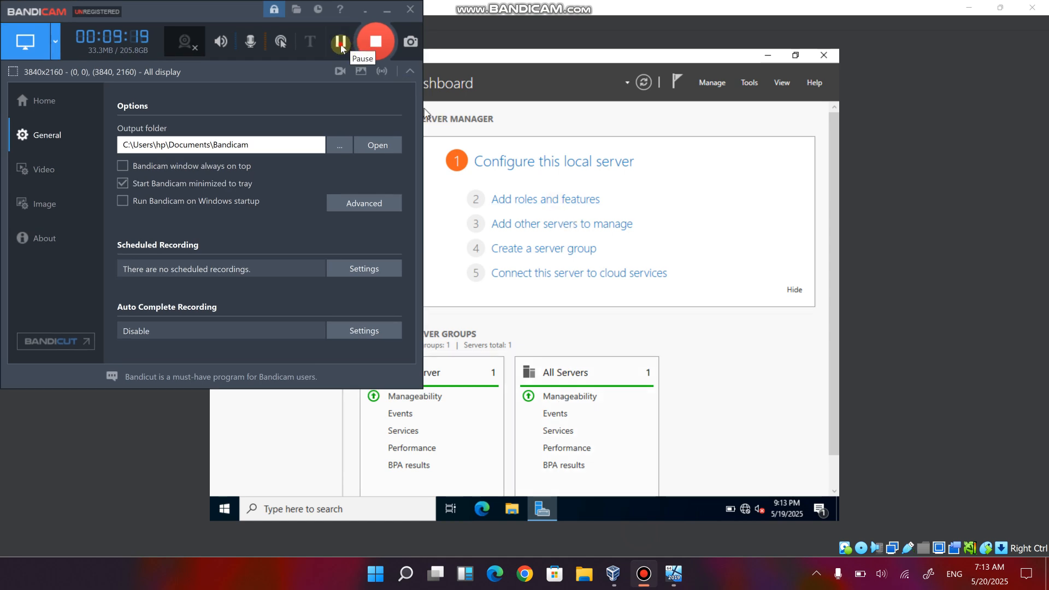
click(342, 48)
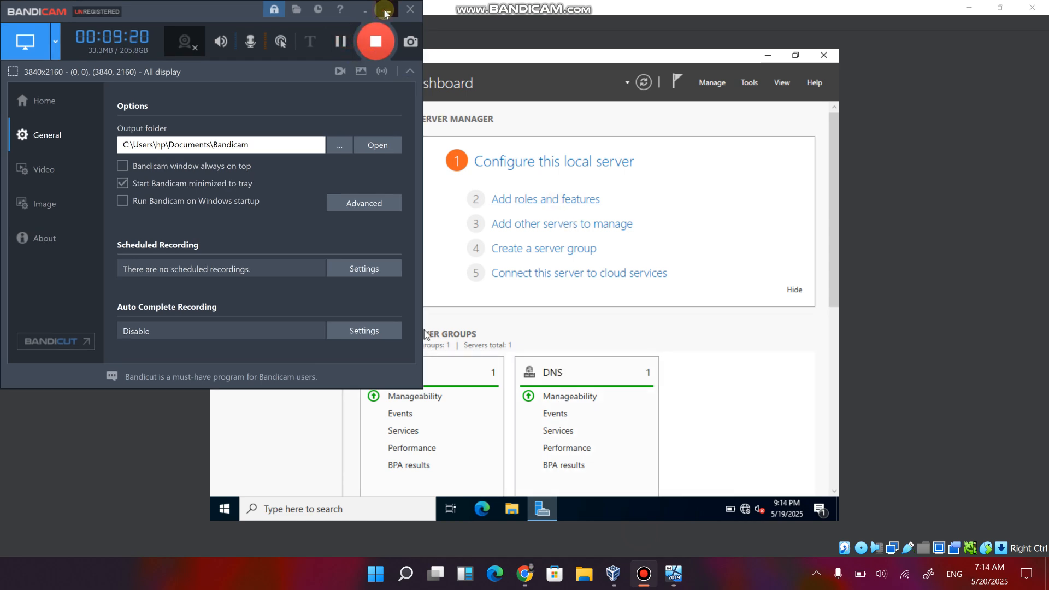
click(385, 11)
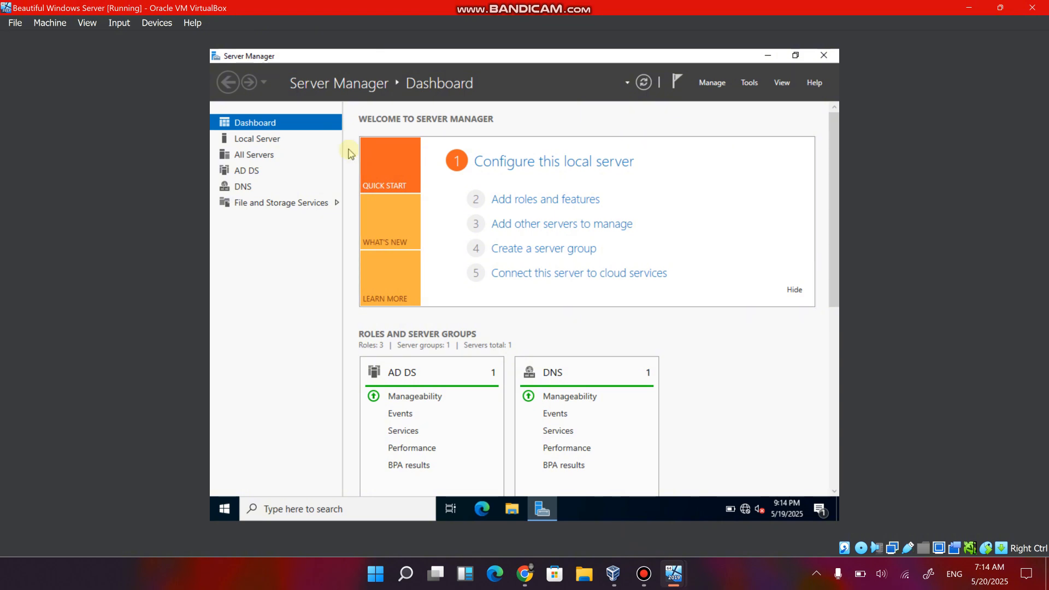
Switch to the Canva diagram in Chrome and tick off steps 3 to 6 with the red pen.
click(536, 581)
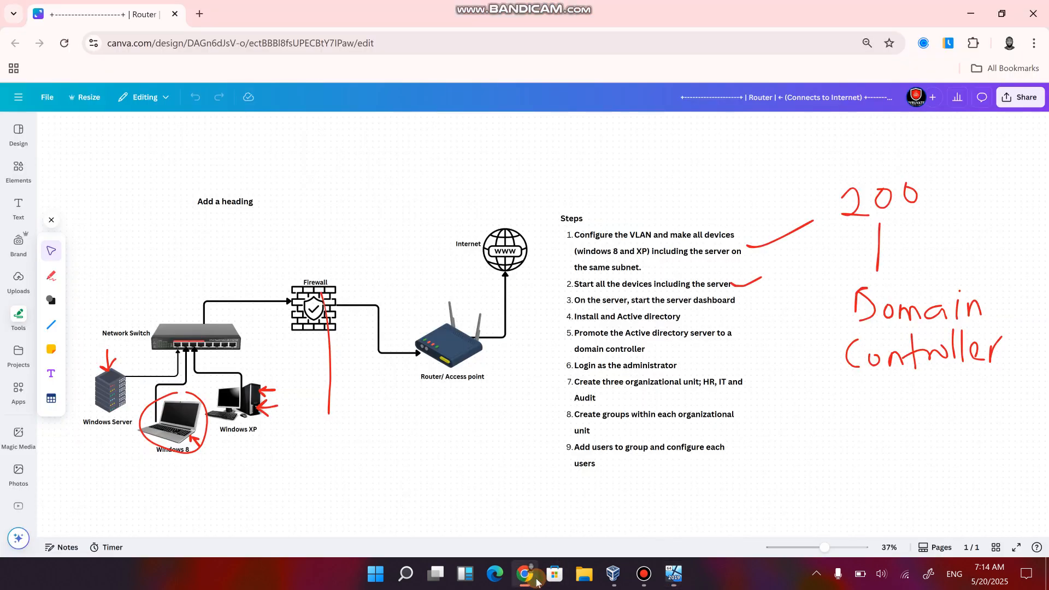
click(52, 276)
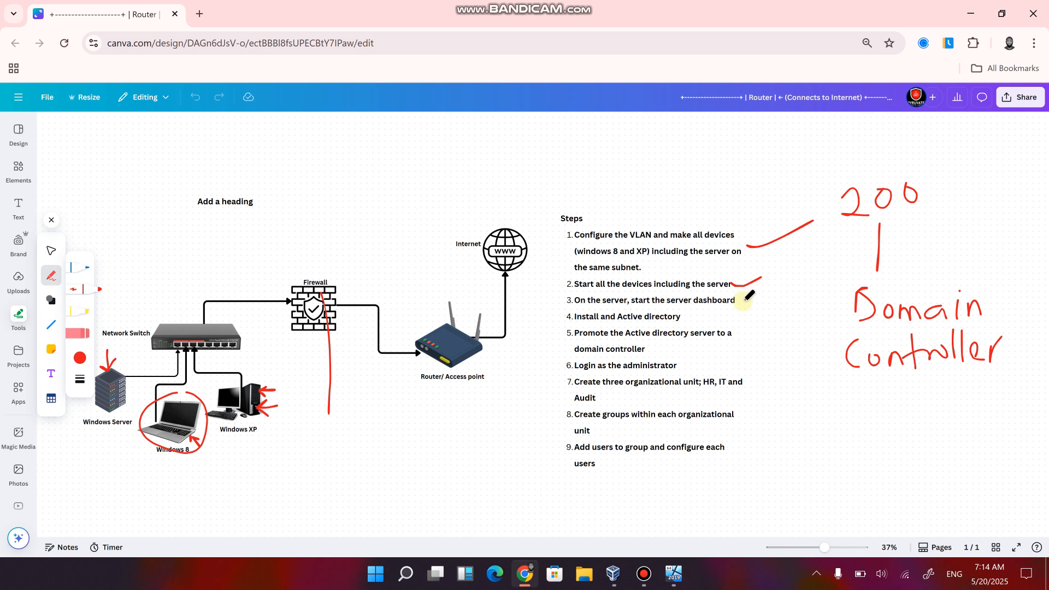
drag(739, 295, 763, 290)
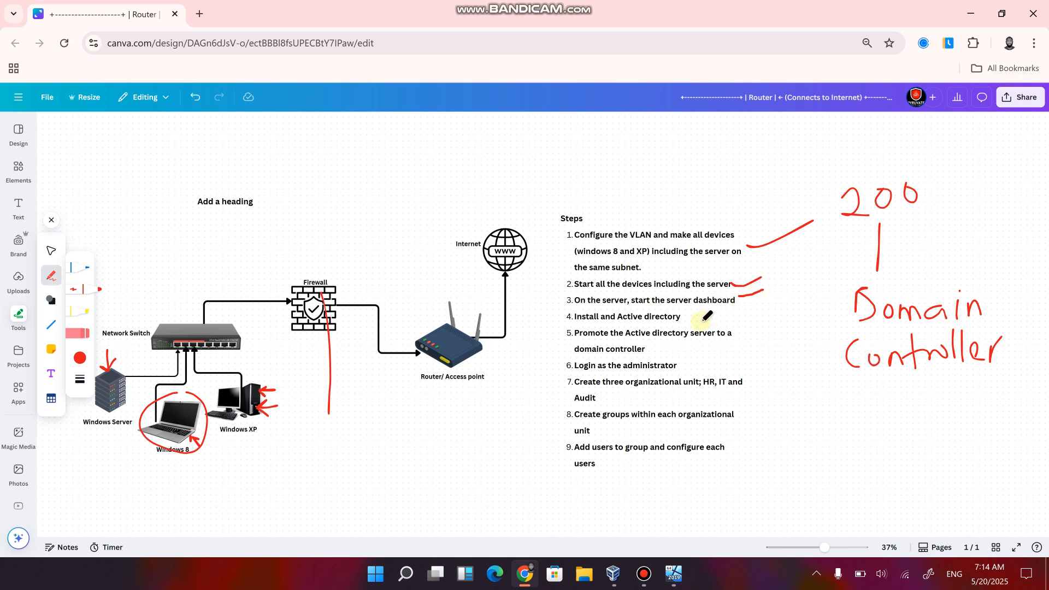
drag(687, 318, 745, 305)
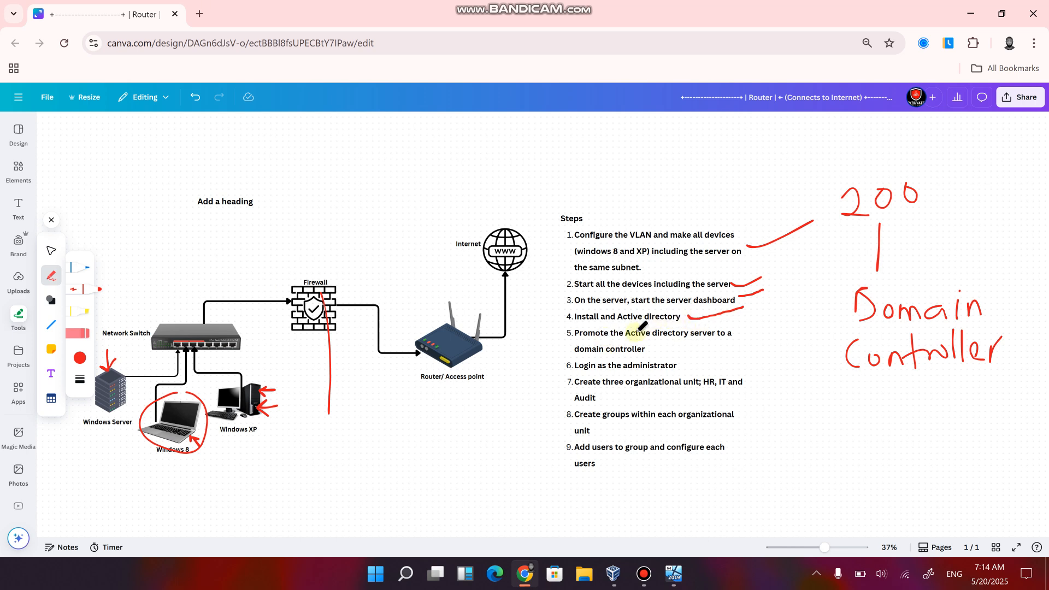
drag(679, 340, 758, 329)
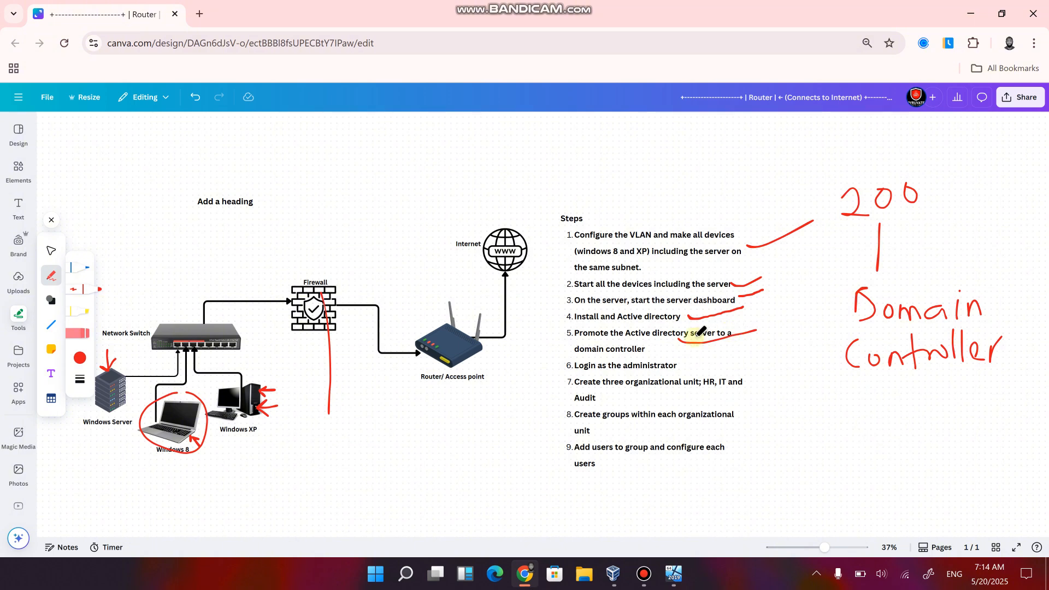
drag(689, 365, 765, 349)
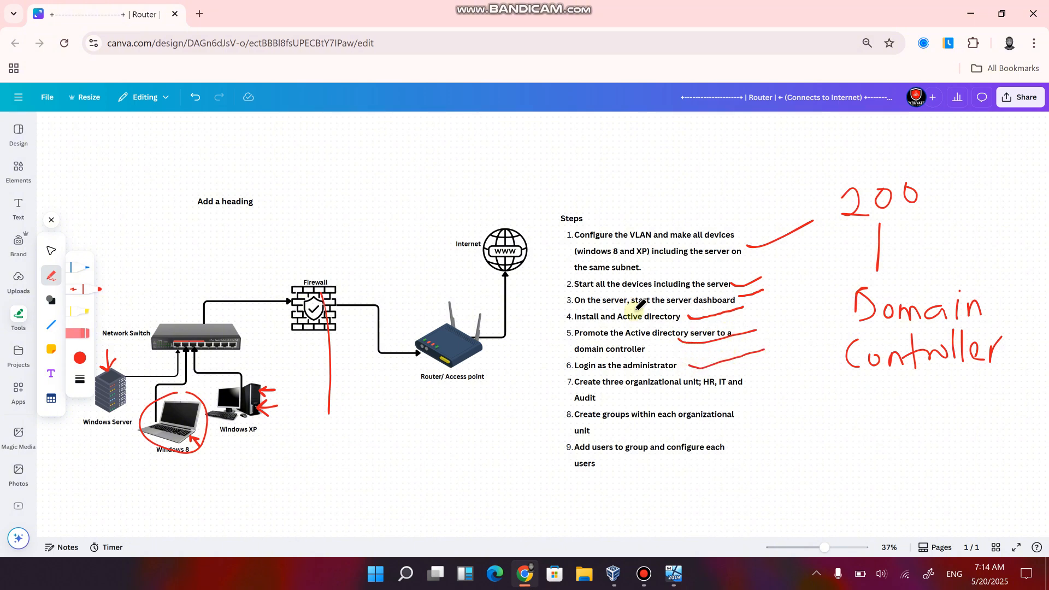
Draw a line from step 7 to a handwritten OUs label and write (OU) after step 8.
mouse_move(627, 391)
mouse_down()
mouse_move(786, 392)
mouse_move(828, 432)
mouse_move(835, 399)
mouse_move(878, 396)
mouse_move(878, 429)
mouse_up()
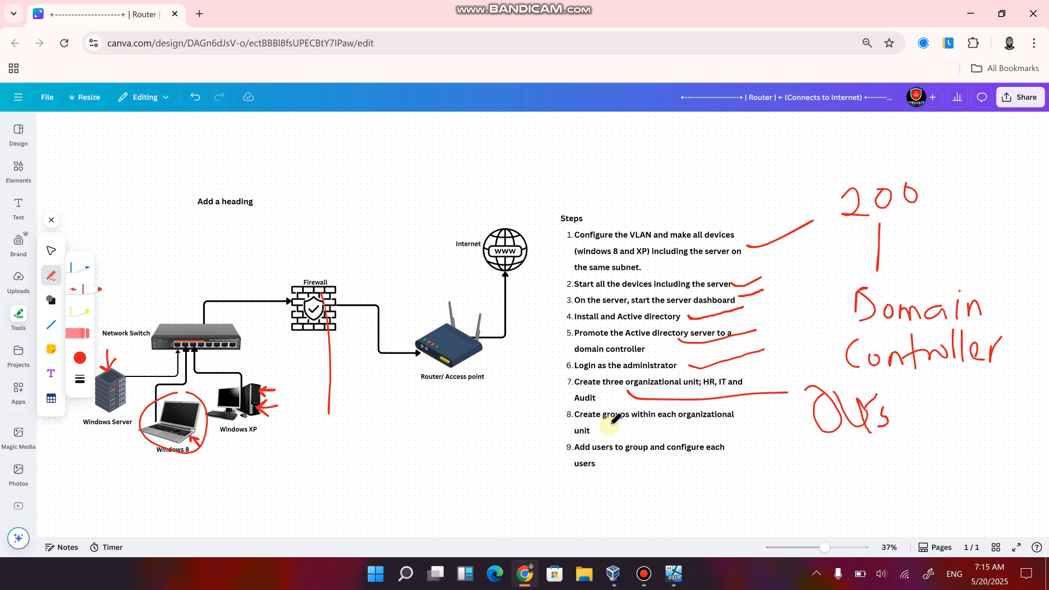
mouse_move(599, 422)
mouse_down()
mouse_move(597, 435)
mouse_move(633, 422)
mouse_move(656, 431)
mouse_move(649, 444)
mouse_up()
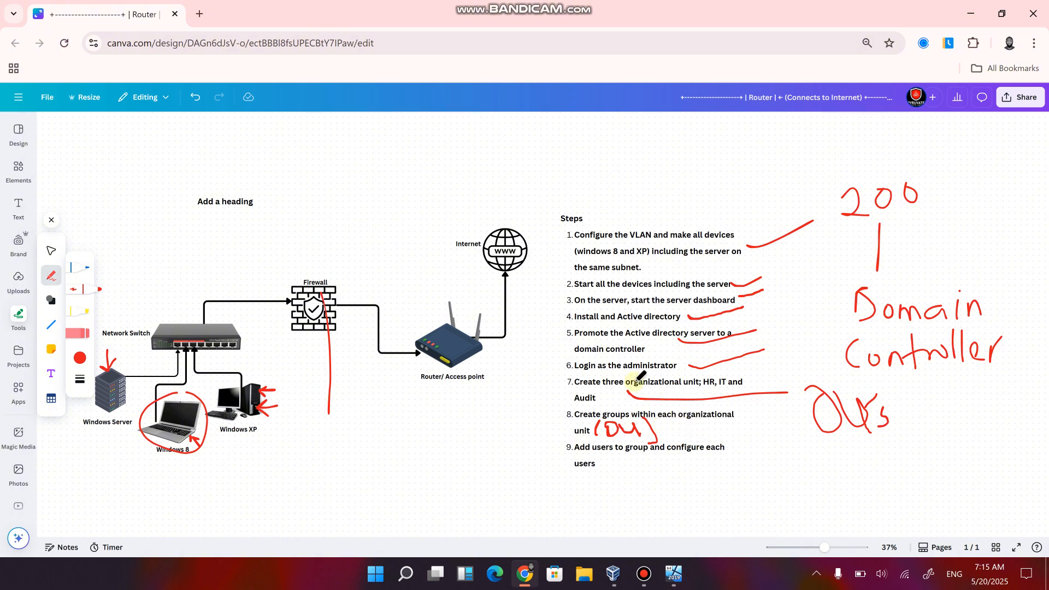
Handwrite a circled manager note below the router and a circled IT manager note below the Windows 8 laptop, with the pen.
scroll(592, 360, up, 2)
scroll(592, 359, left, 5)
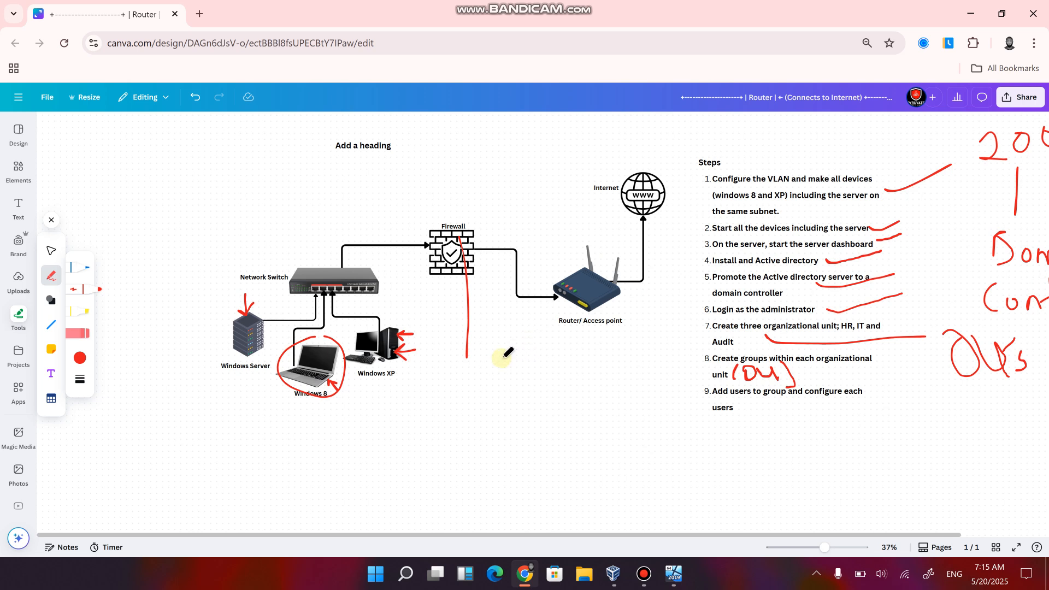
mouse_move(501, 356)
mouse_down()
mouse_move(508, 390)
mouse_move(578, 384)
mouse_up()
mouse_move(583, 365)
mouse_down()
mouse_move(584, 384)
mouse_move(616, 398)
mouse_up()
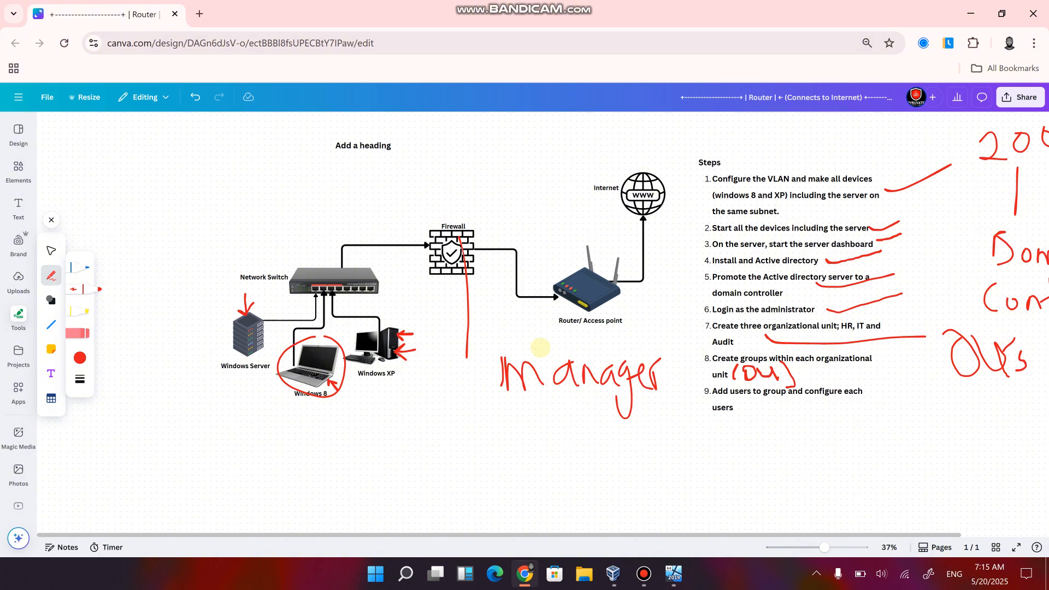
mouse_move(545, 331)
mouse_down()
mouse_move(539, 346)
mouse_move(620, 361)
mouse_up()
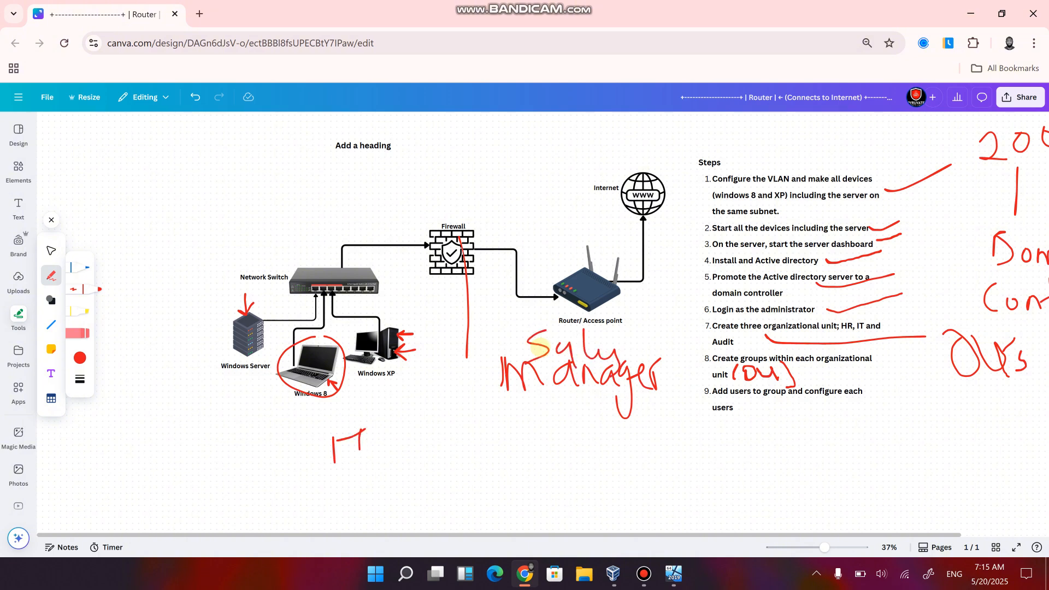
mouse_move(315, 492)
mouse_down()
mouse_move(343, 495)
mouse_move(398, 464)
mouse_move(403, 503)
mouse_move(412, 459)
mouse_up()
mouse_move(309, 429)
mouse_down()
mouse_move(439, 480)
mouse_move(309, 428)
mouse_up()
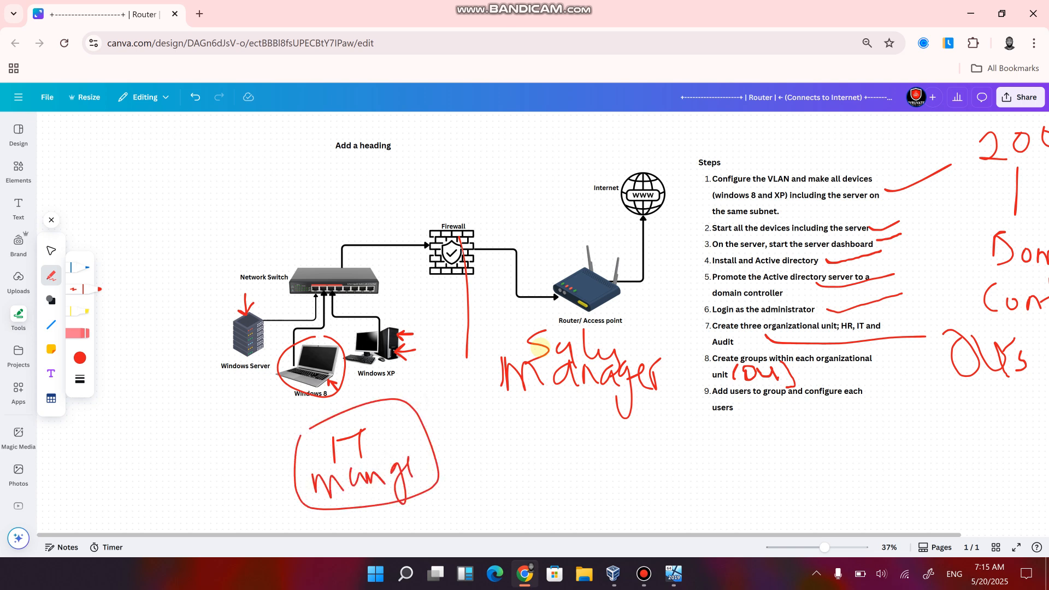
mouse_move(493, 407)
mouse_down()
mouse_move(541, 318)
mouse_move(658, 407)
mouse_move(495, 396)
mouse_up()
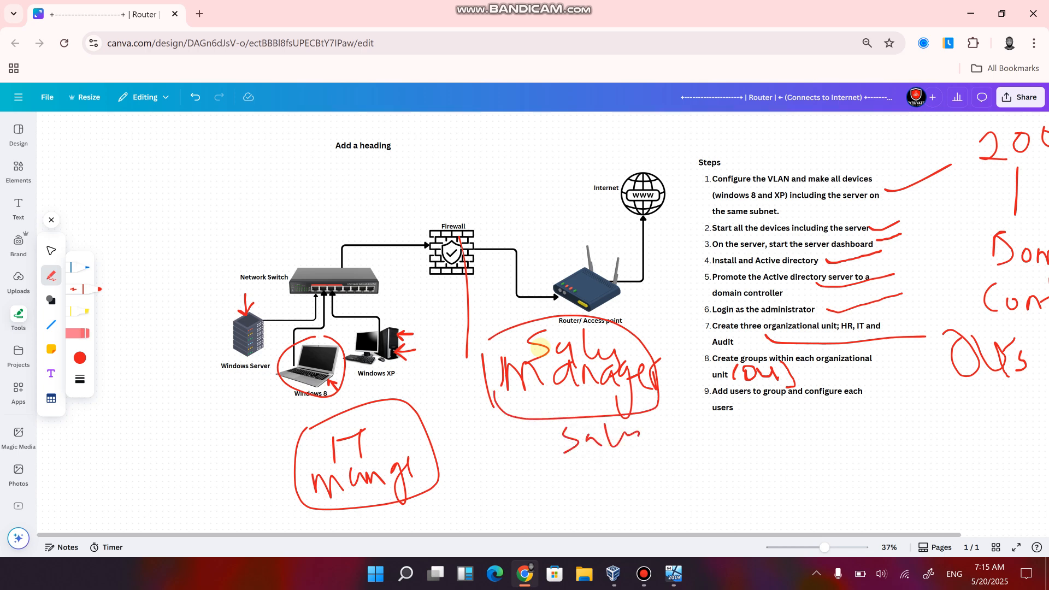
Add short pen strokes below the IT circle and a two-way branch with handwritten ends below the Sales label.
mouse_move(378, 511)
mouse_down()
mouse_move(382, 527)
mouse_move(403, 499)
mouse_up()
drag(406, 502, 410, 524)
mouse_move(562, 453)
mouse_down()
mouse_move(558, 501)
mouse_move(661, 440)
mouse_move(698, 498)
mouse_up()
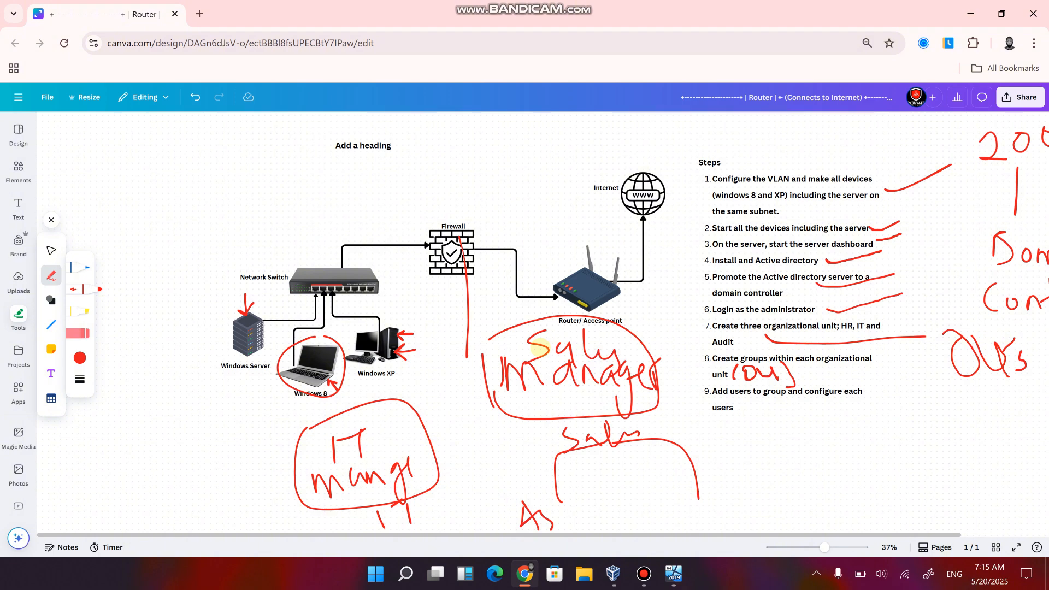
drag(718, 513, 811, 489)
Return to the server, open Active Directory Users and Computers, and display the Users container of cybertech.local.
click(972, 7)
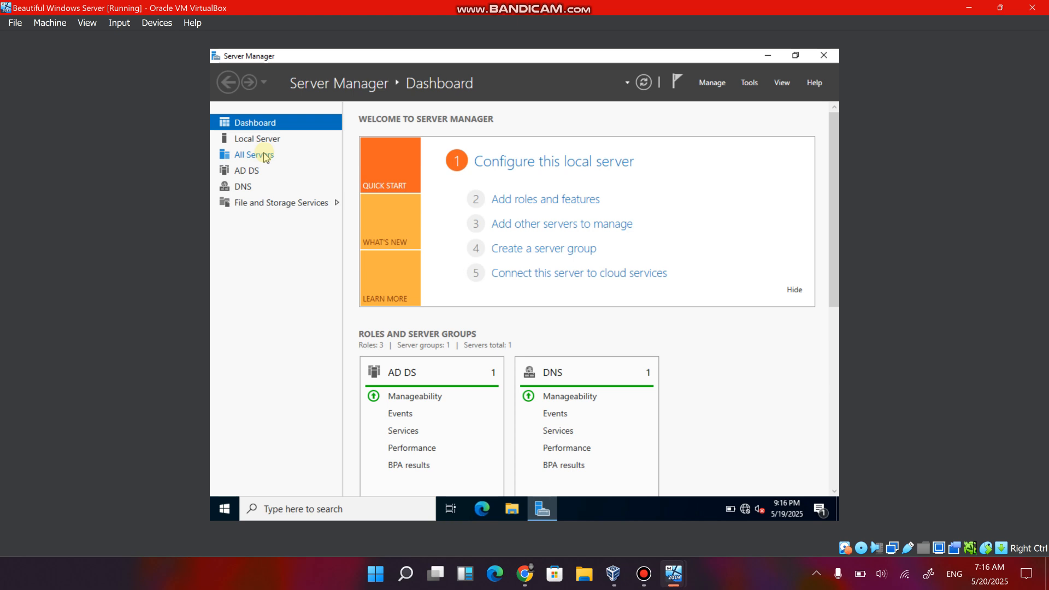
click(739, 89)
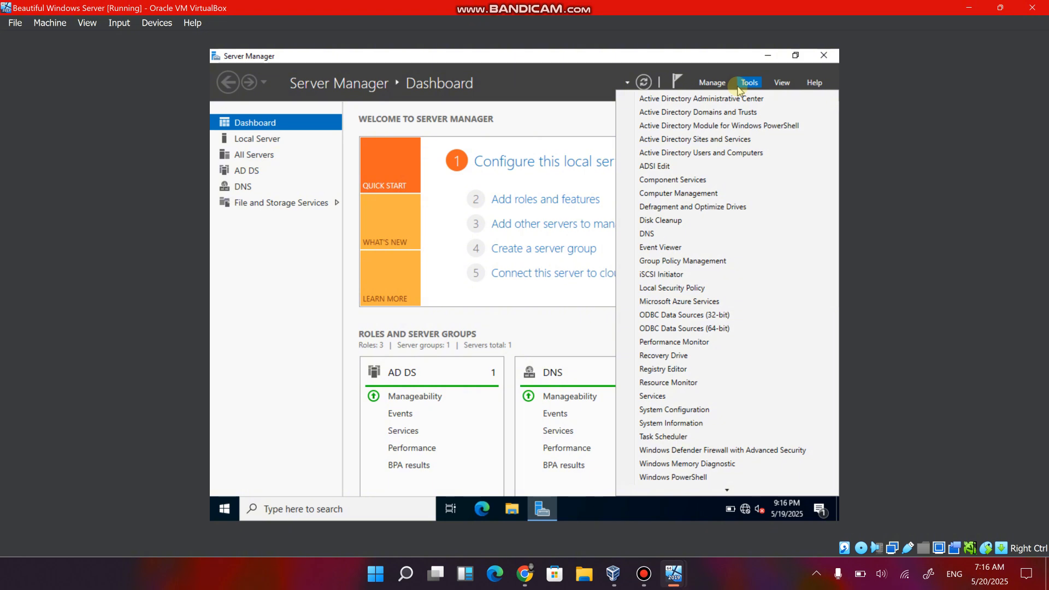
click(695, 156)
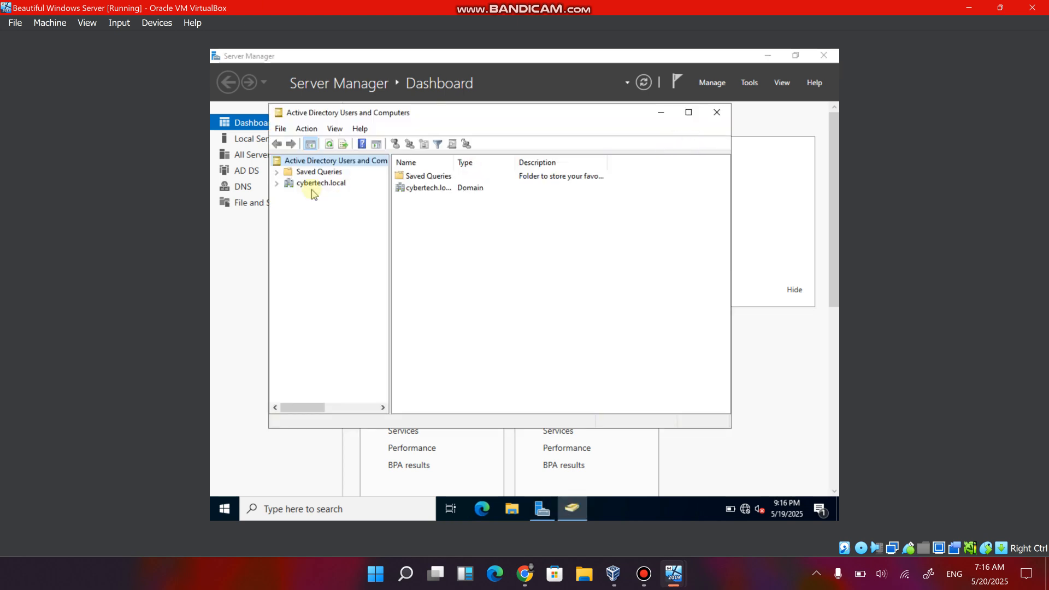
click(277, 184)
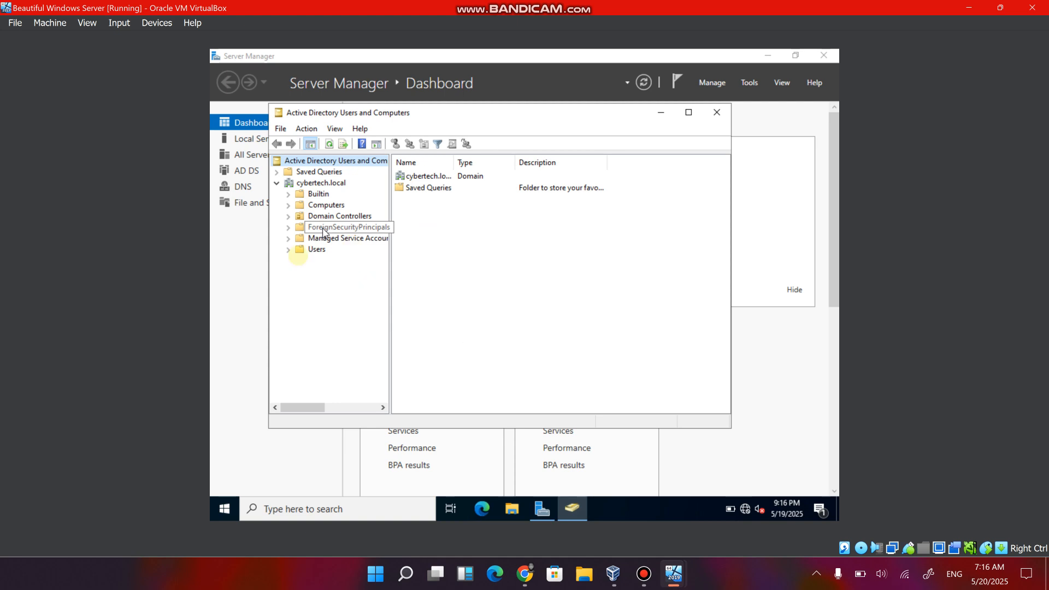
click(288, 250)
click(316, 250)
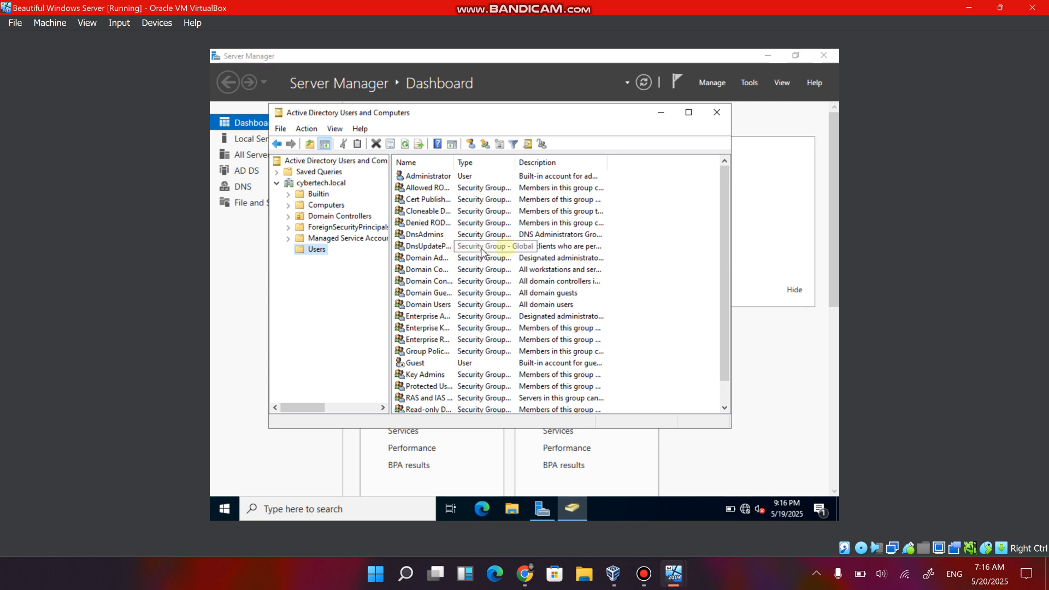
Maximize the Active Directory Users and Computers window and widen the Description and Name columns.
click(689, 112)
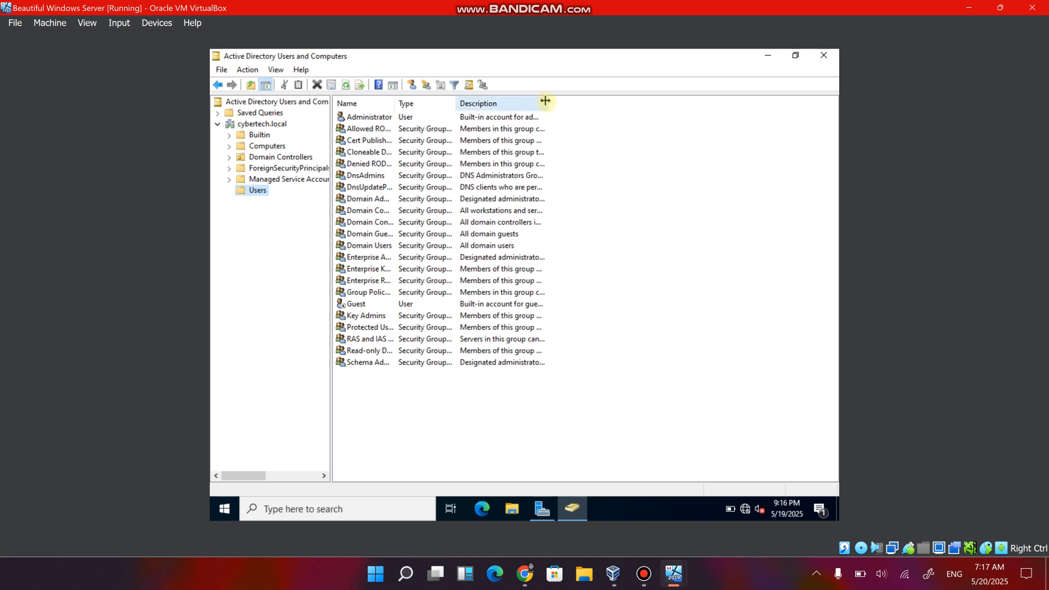
drag(545, 101, 728, 109)
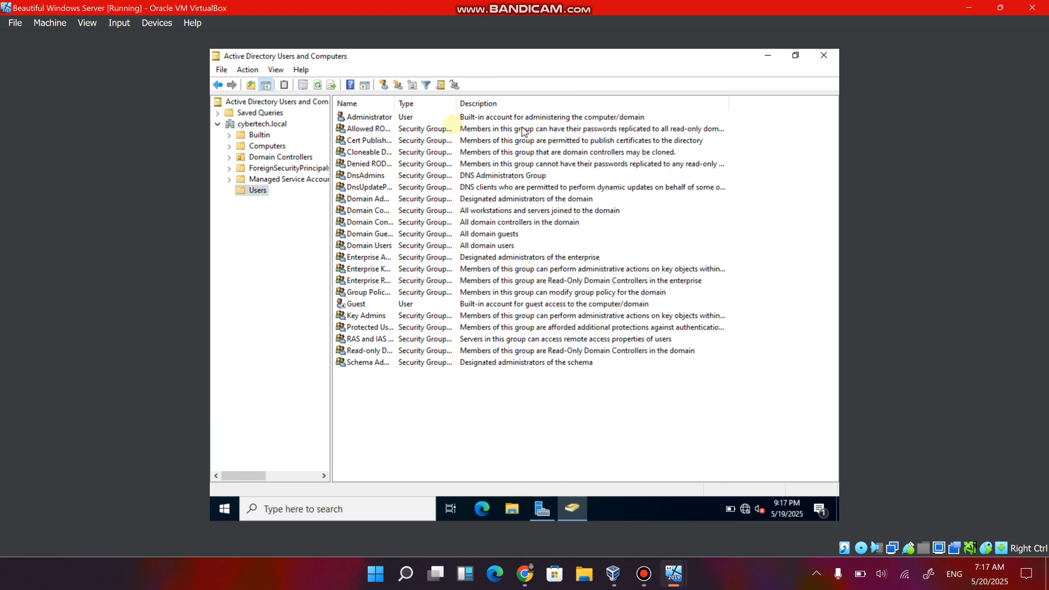
drag(403, 107, 470, 105)
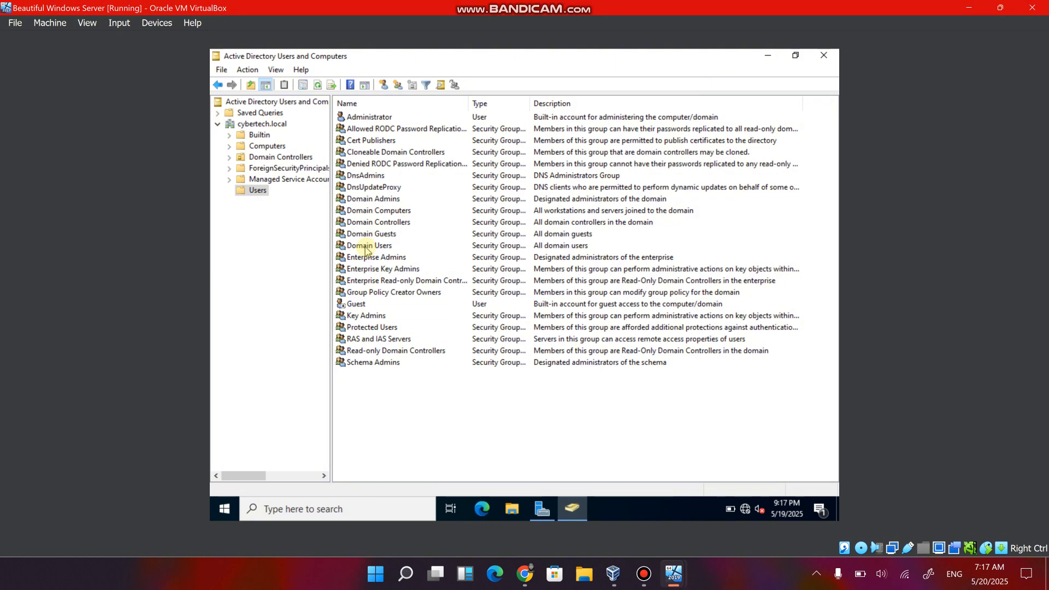
Examine the DnsAdmins group's description and display the containers directly under cybertech.local.
click(380, 176)
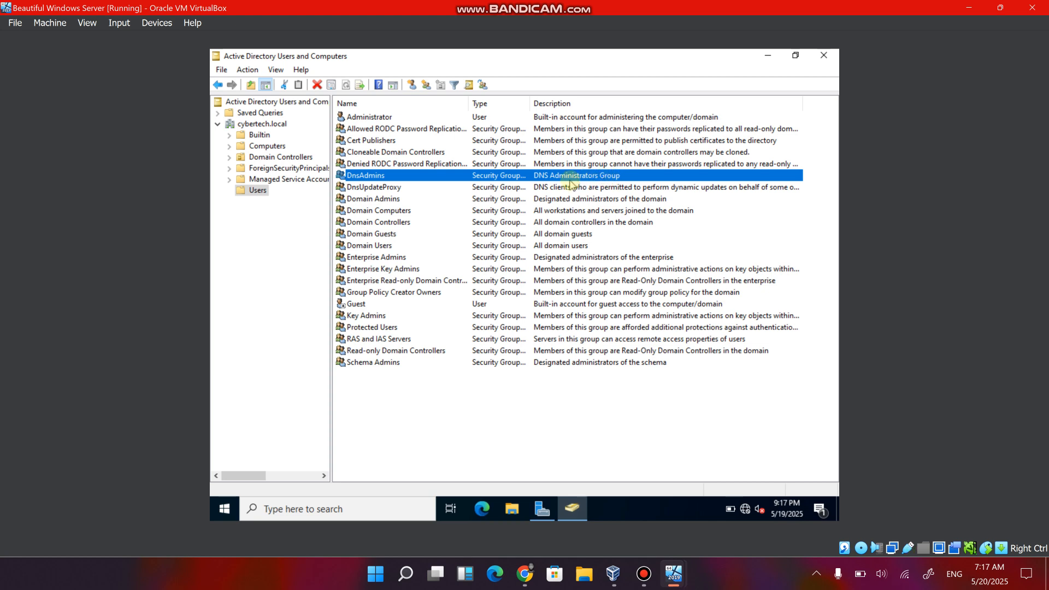
click(260, 232)
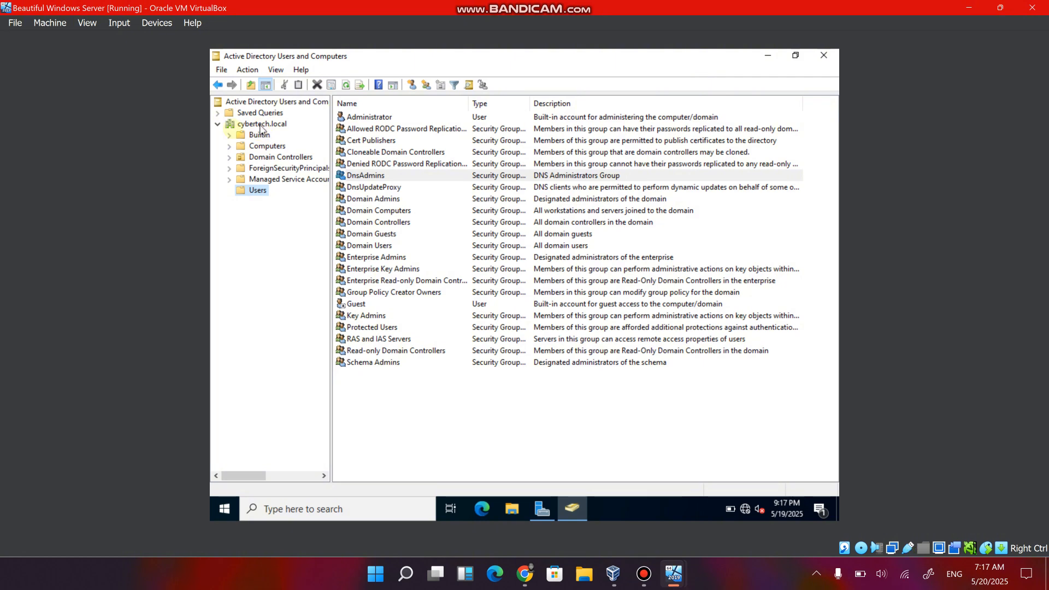
click(222, 126)
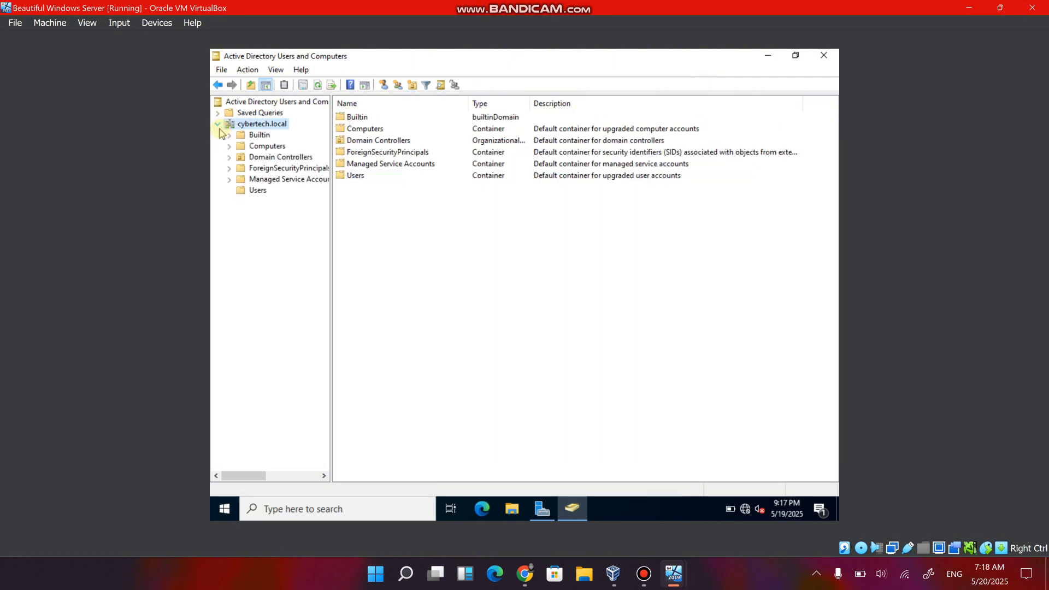
Create an organizational unit named SALES directly under the cybertech.local domain.
right_click(255, 126)
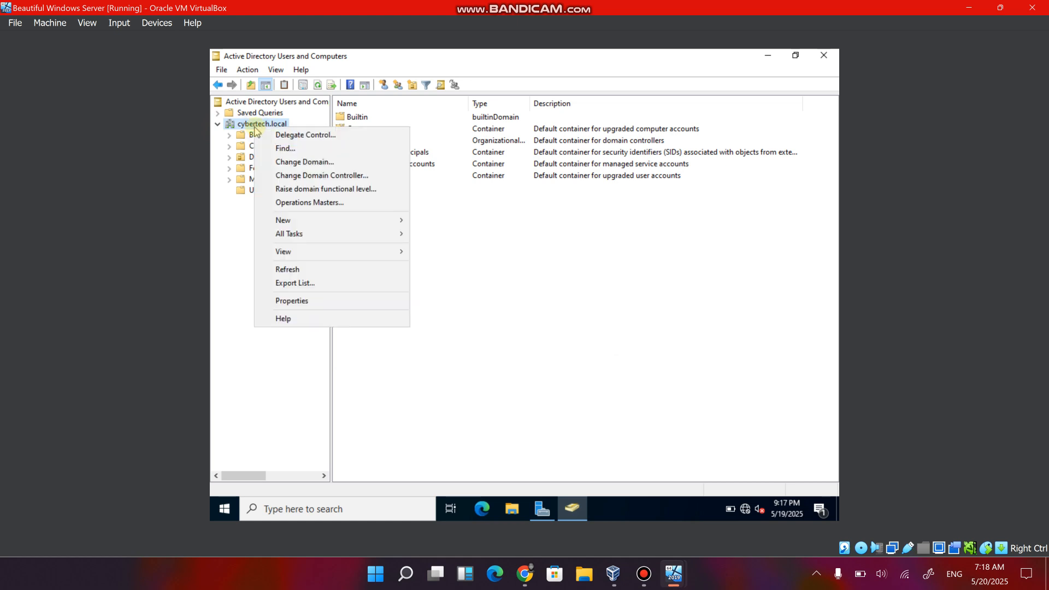
mouse_move(356, 221)
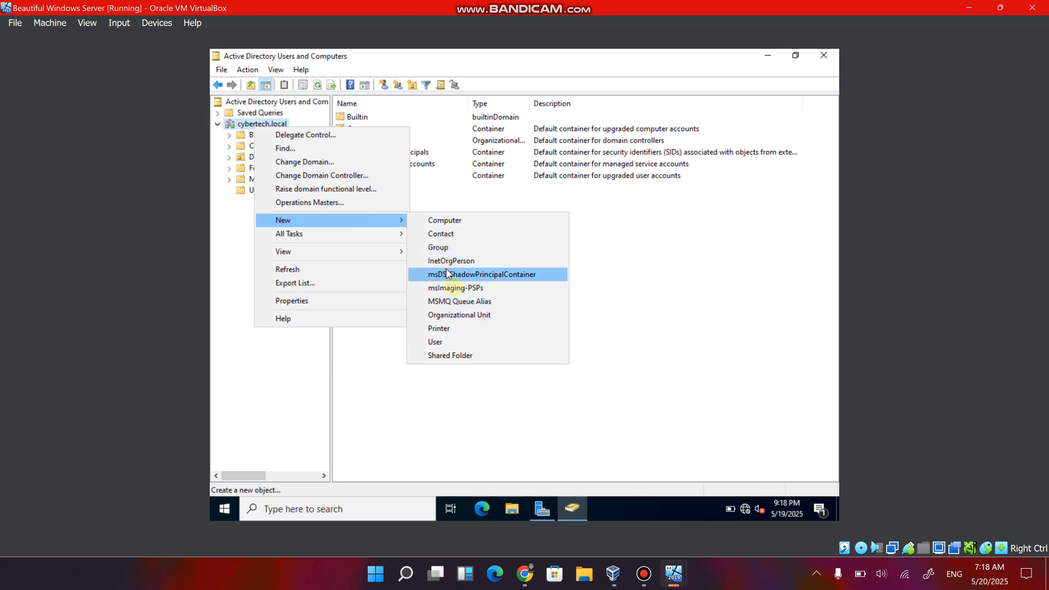
click(456, 316)
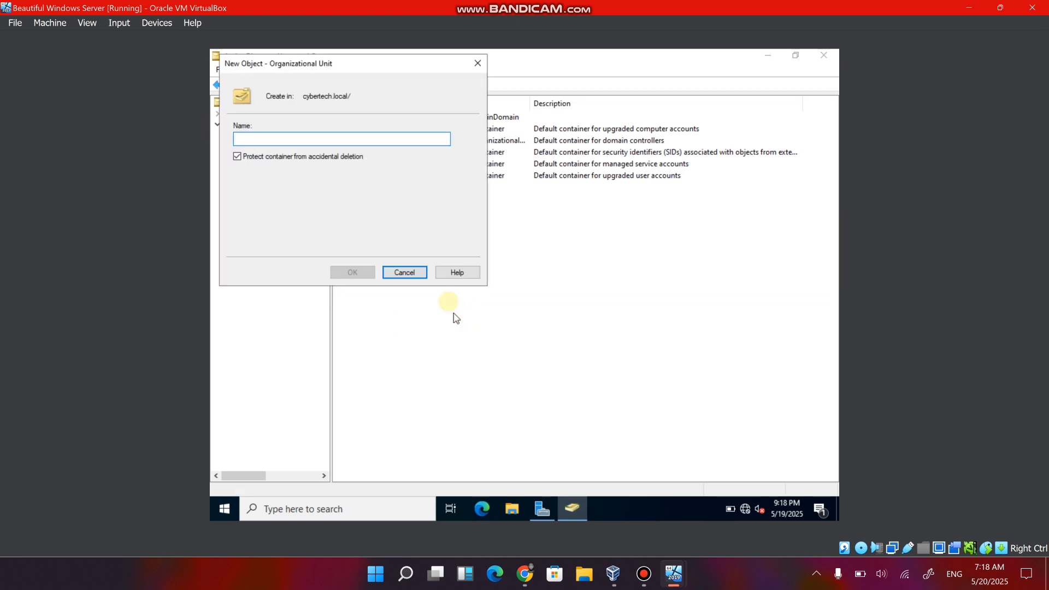
text(SALES)
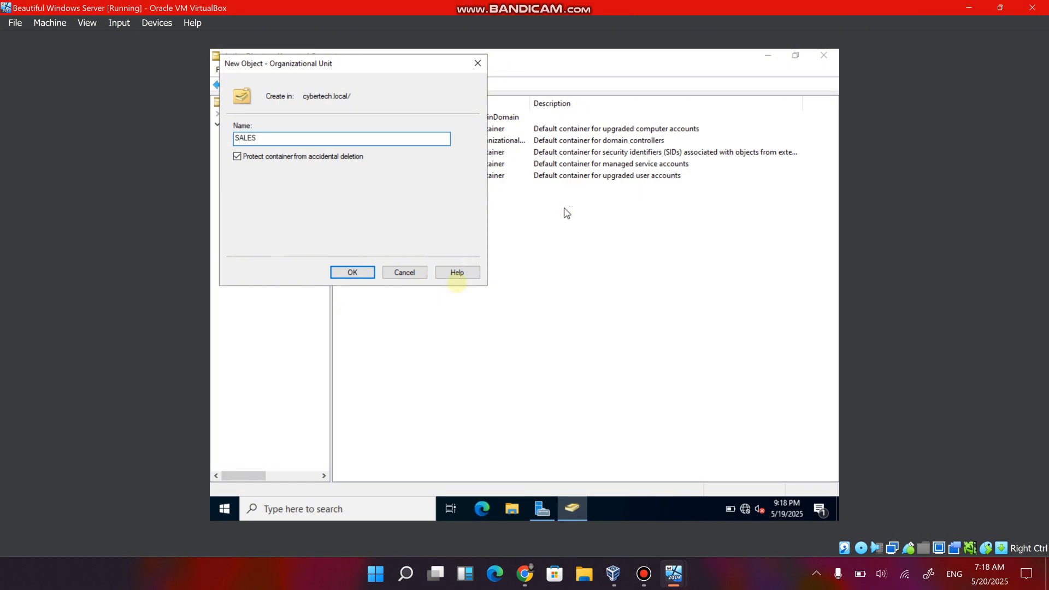
click(350, 272)
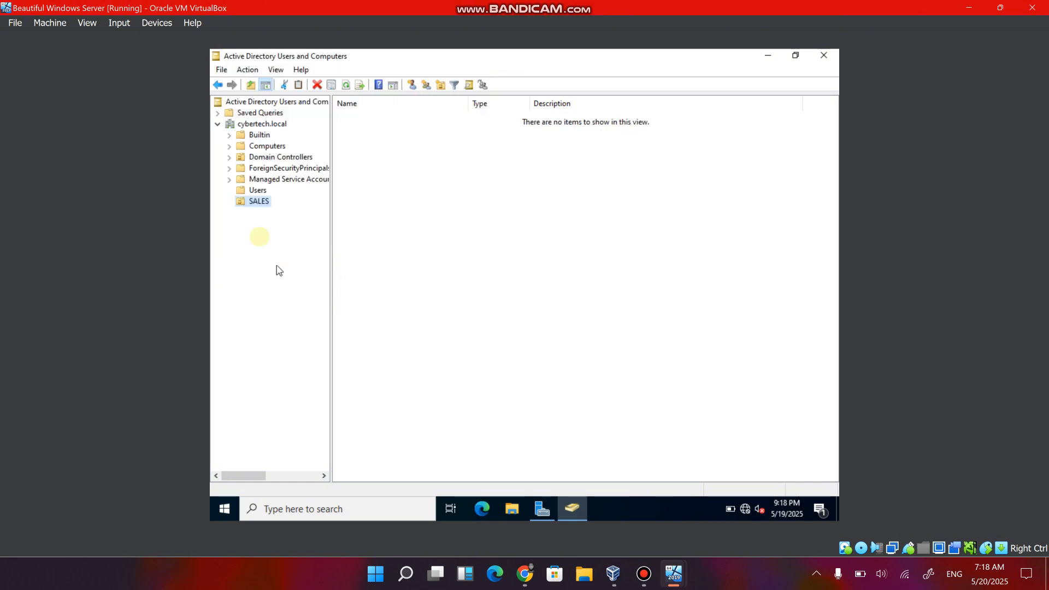
Create an organizational unit named IT DEPARTMENT directly under the cybertech.local domain.
right_click(275, 127)
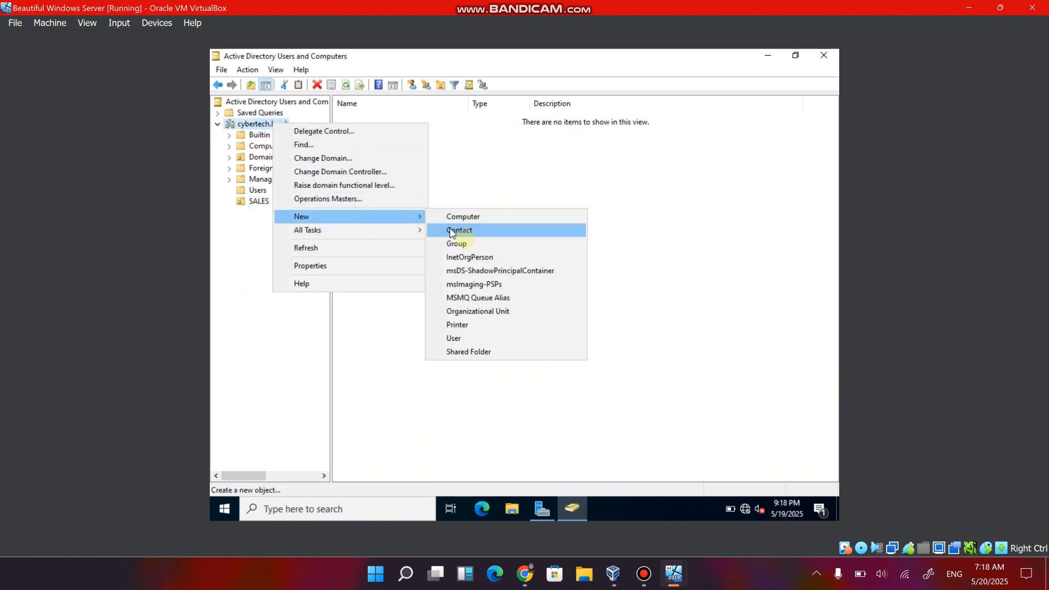
click(481, 312)
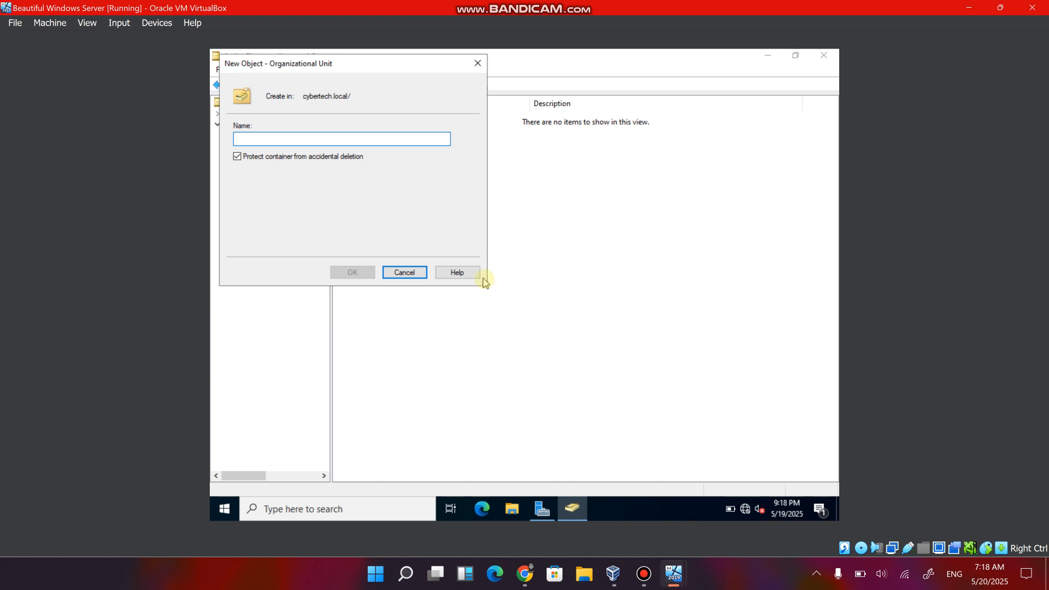
text(IT DE)
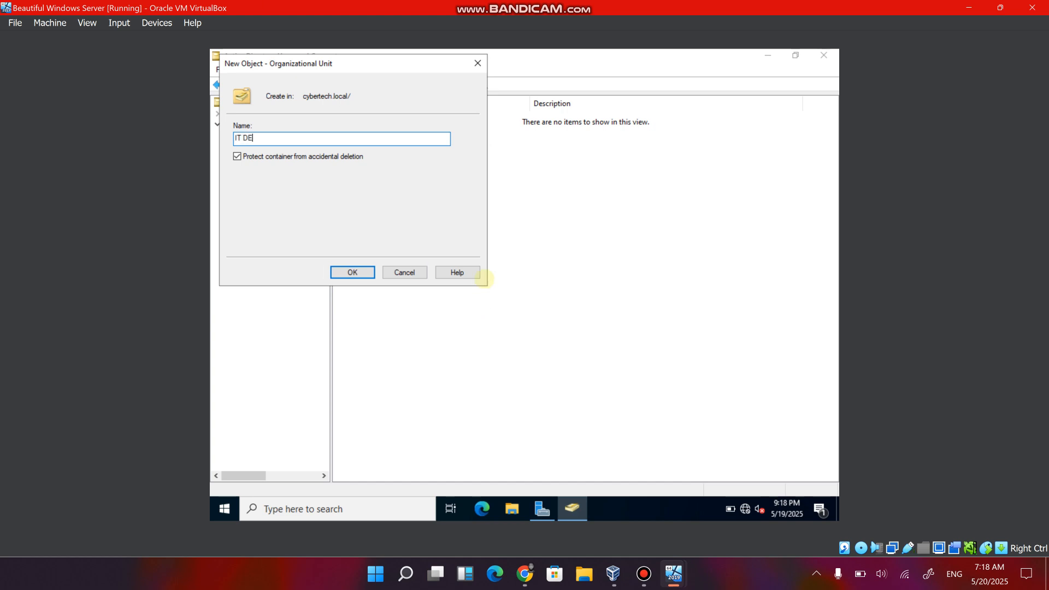
text(PARTMENT)
key(Return)
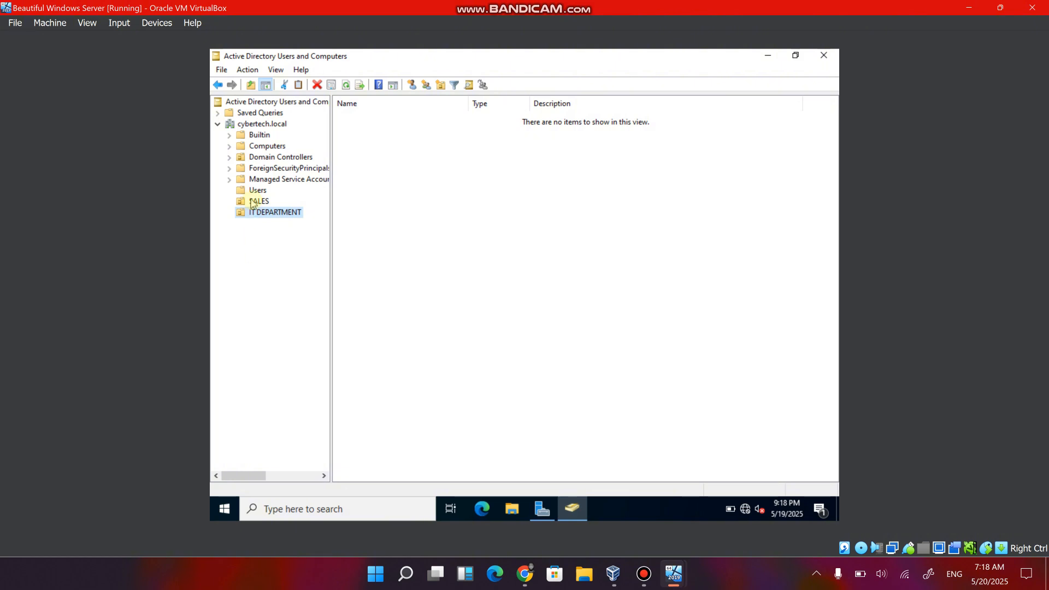
Create a global security group named Cybersecurity in the IT DEPARTMENT organizational unit.
right_click(260, 214)
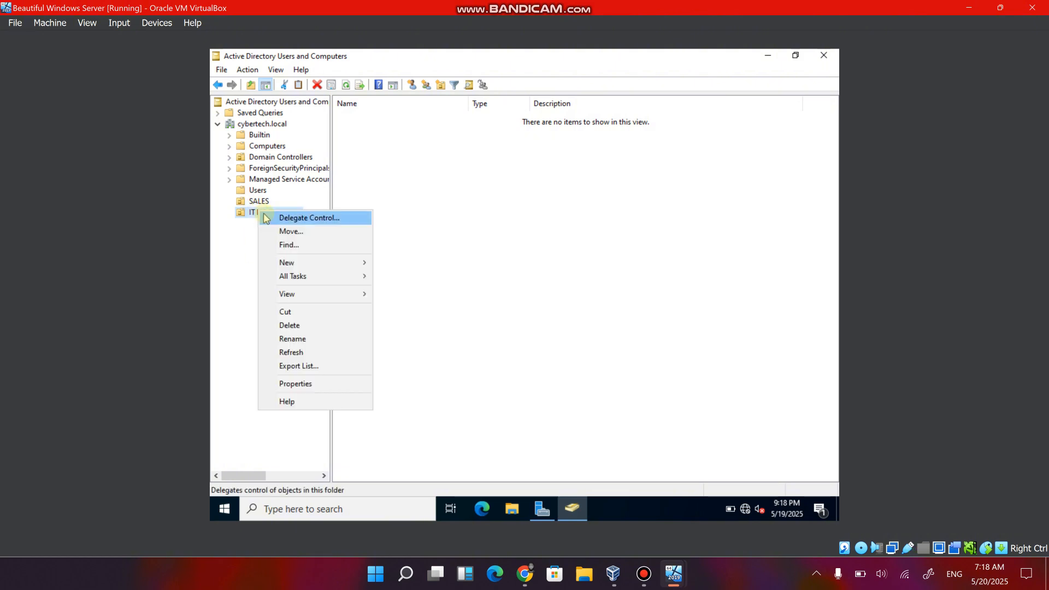
mouse_move(302, 266)
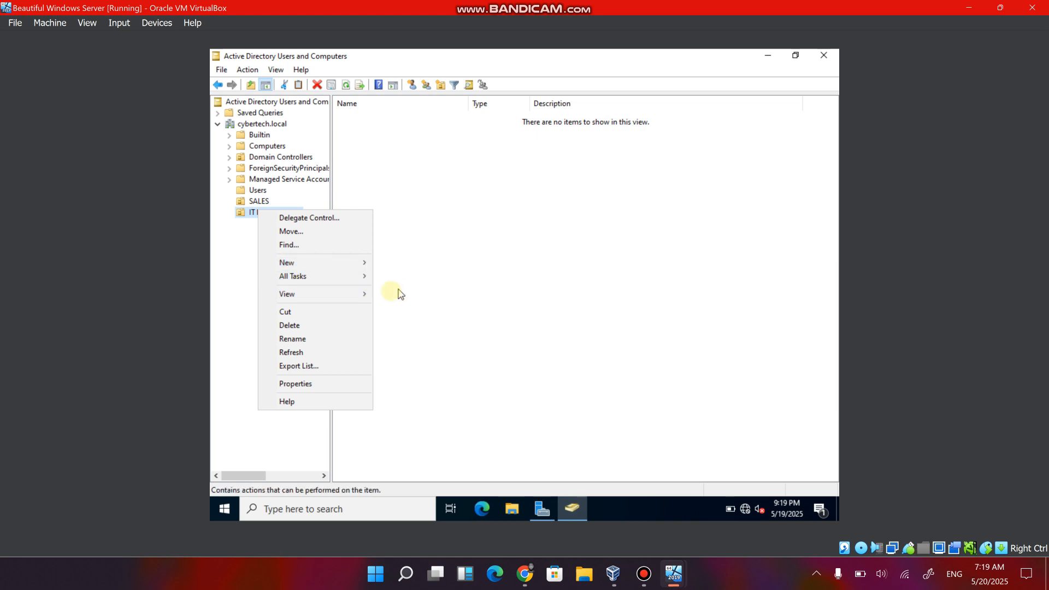
mouse_move(337, 262)
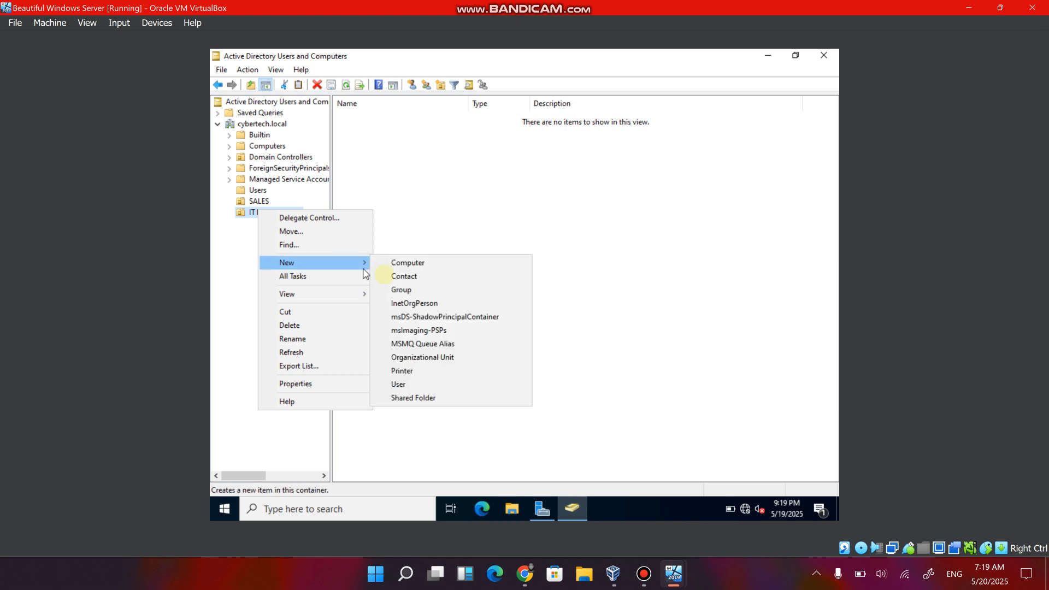
click(405, 295)
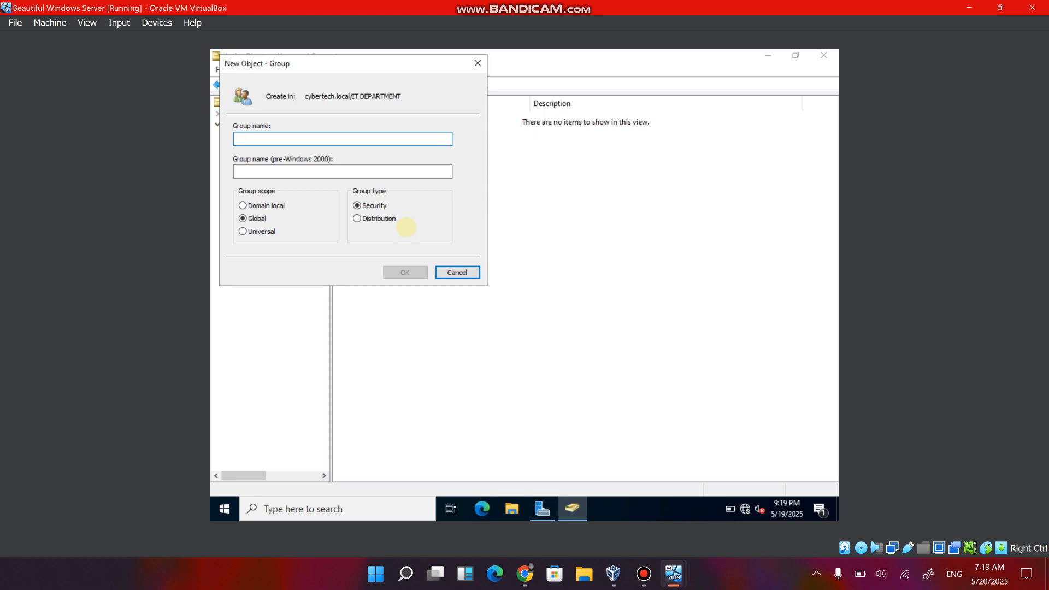
text(Cybersec)
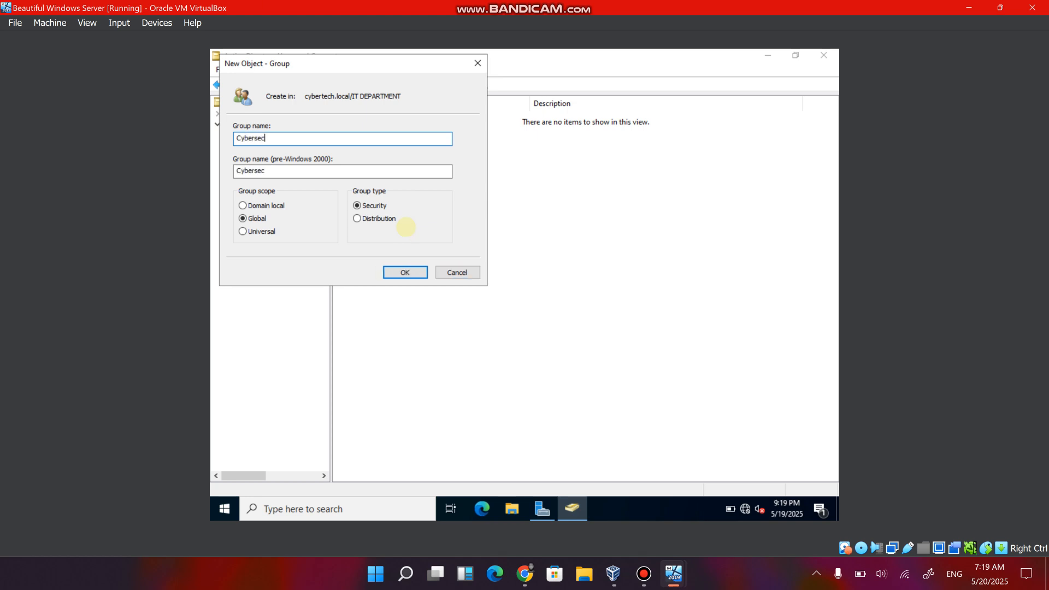
text(uritu)
key(BackSpace)
key(BackSpace)
text(yty)
click(407, 273)
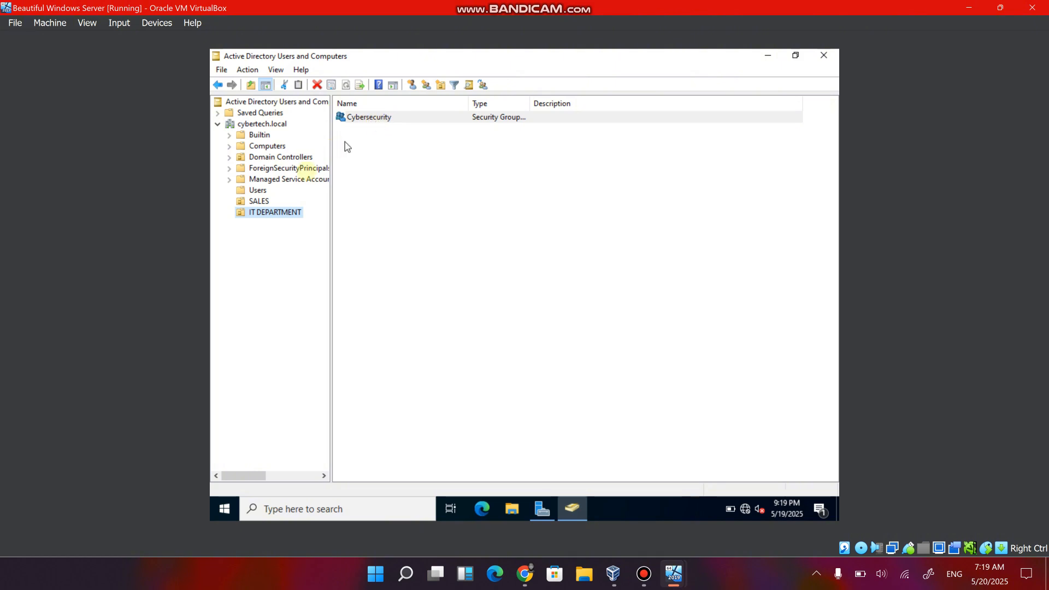
Create a global security group named Printers in the IT DEPARTMENT organizational unit.
right_click(253, 218)
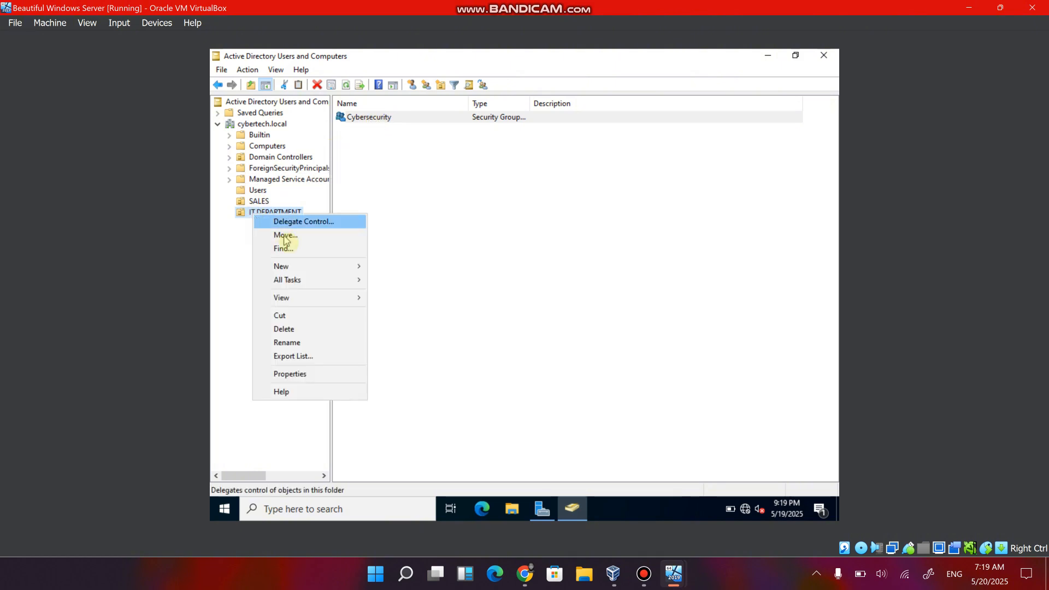
mouse_move(321, 271)
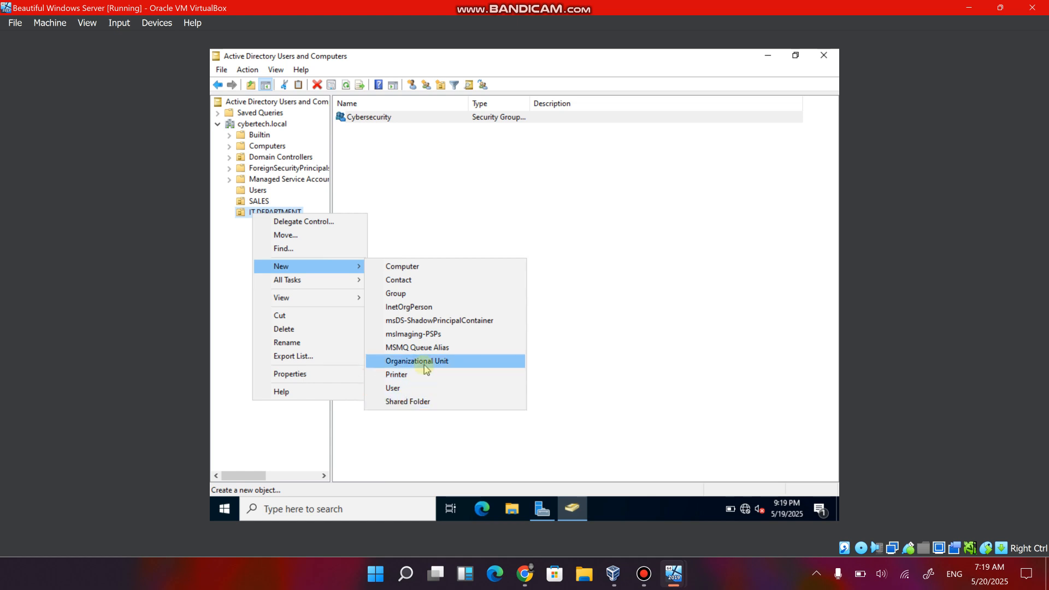
click(405, 293)
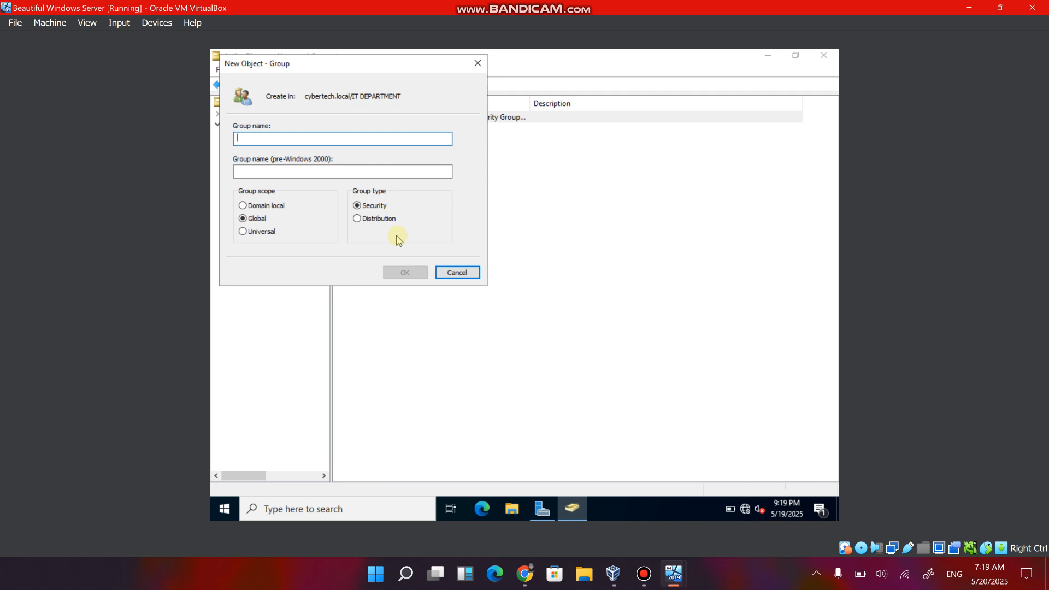
text(Pri)
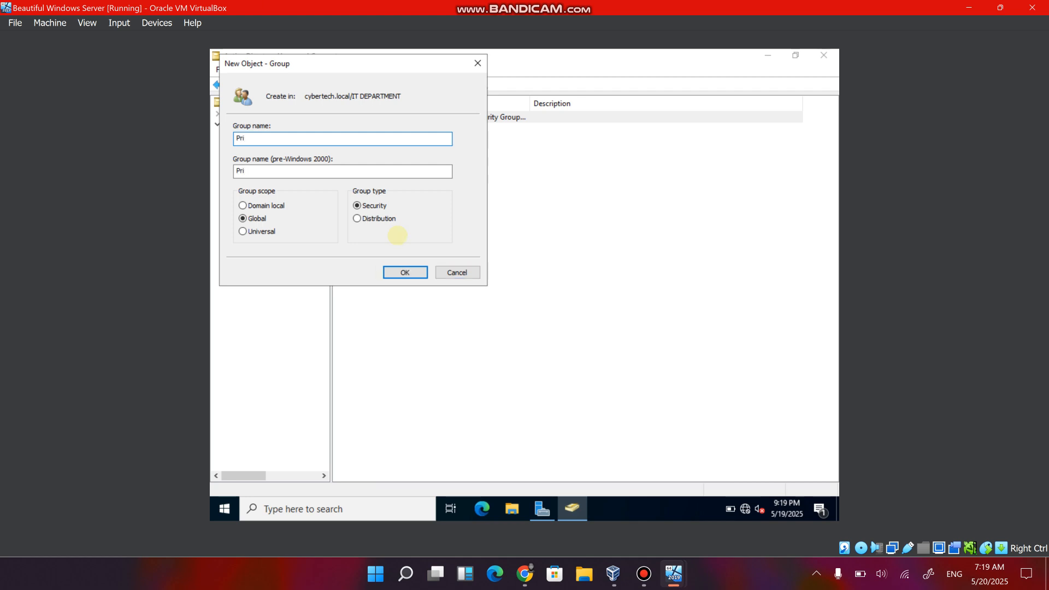
text(nters)
click(406, 272)
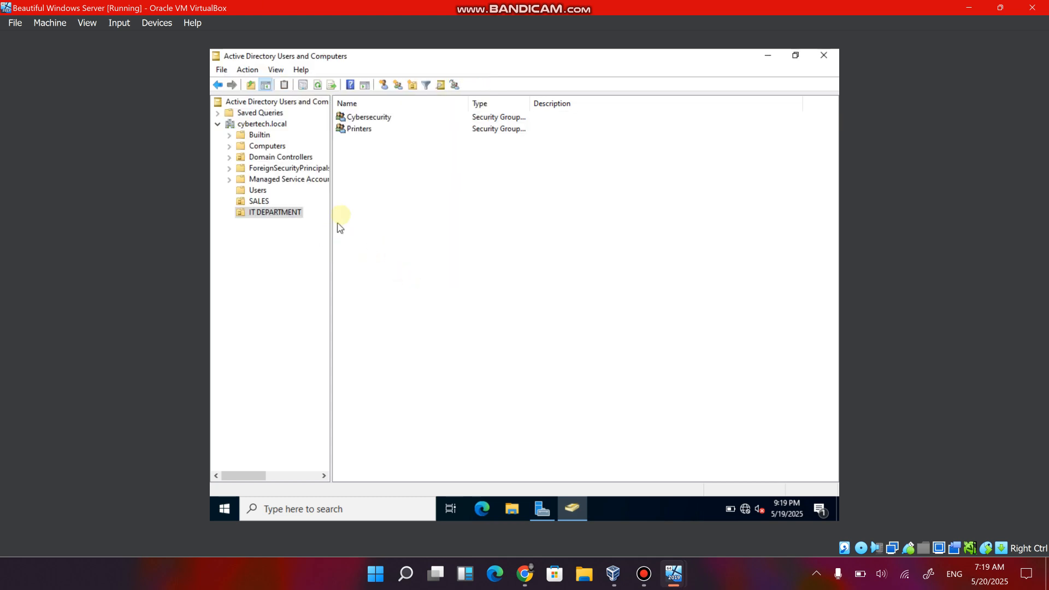
Rename the Printers group to Printers Information, using the same text for its pre-Windows 2000 group name.
click(359, 131)
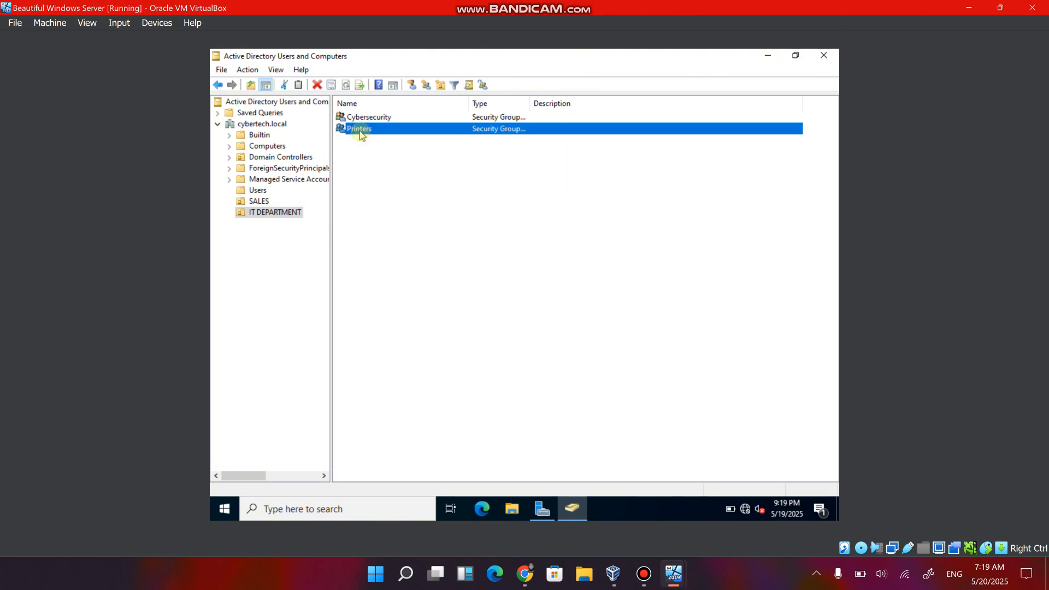
right_click(360, 134)
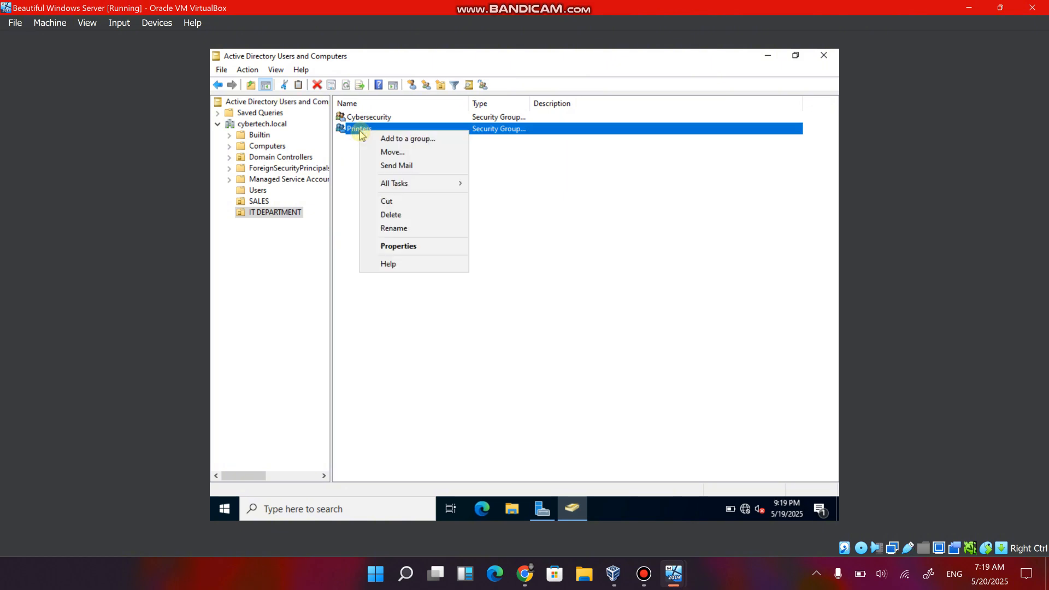
click(411, 232)
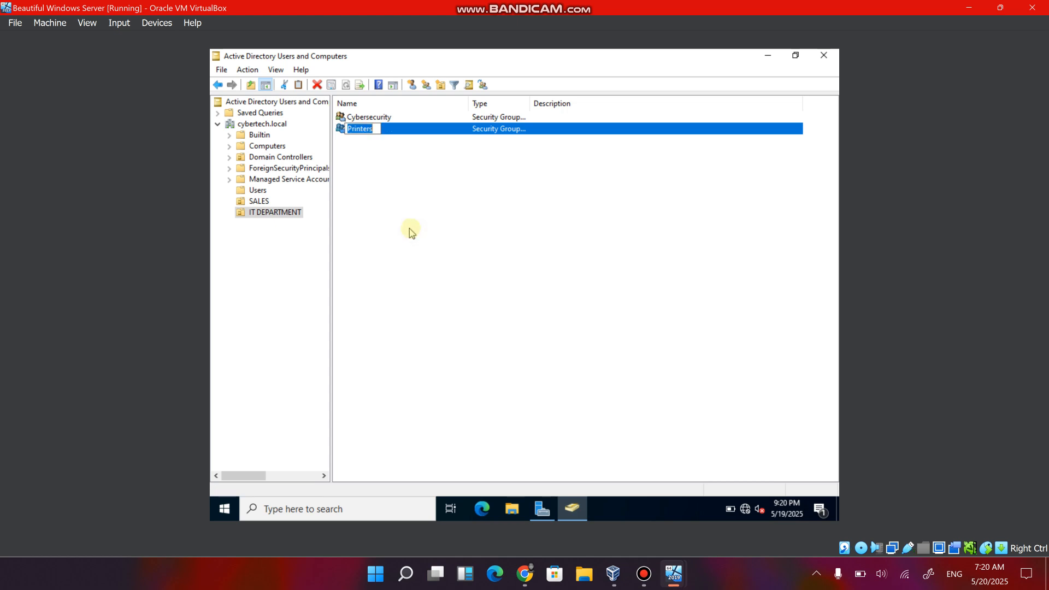
key(End)
text(Information)
key(Return)
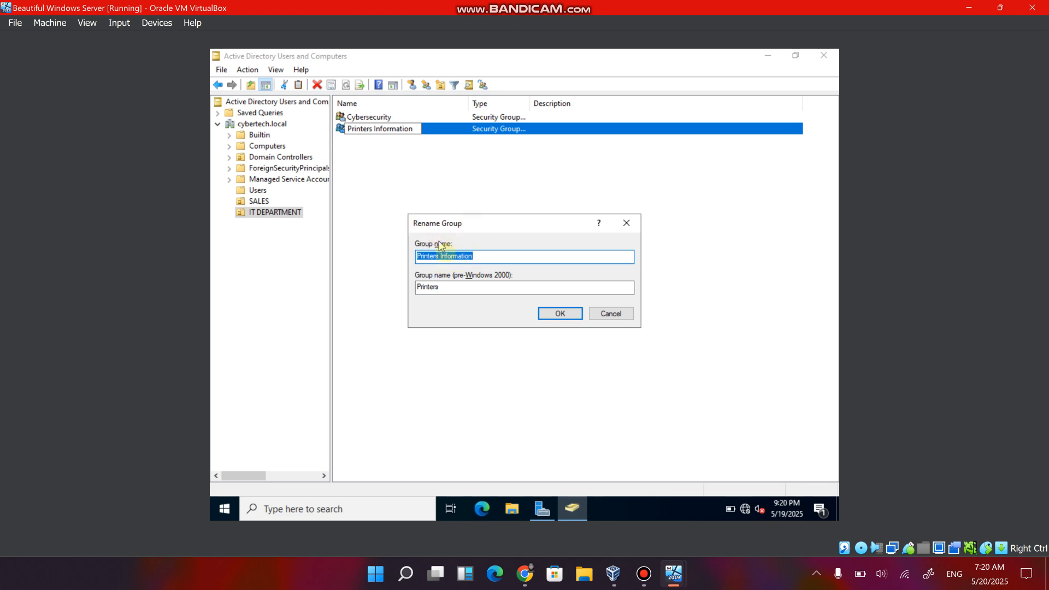
click(452, 286)
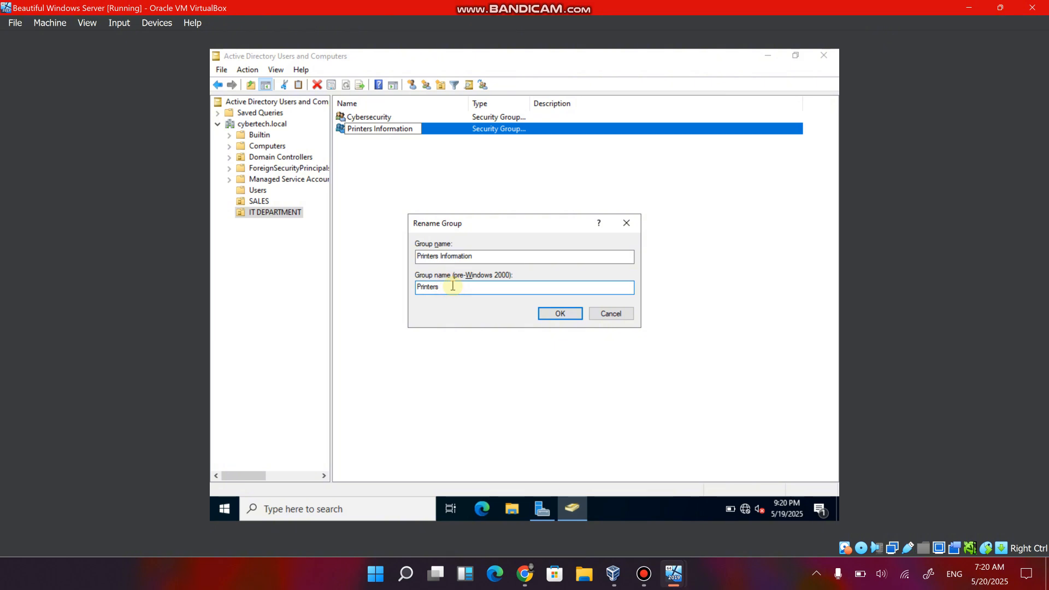
text(Information)
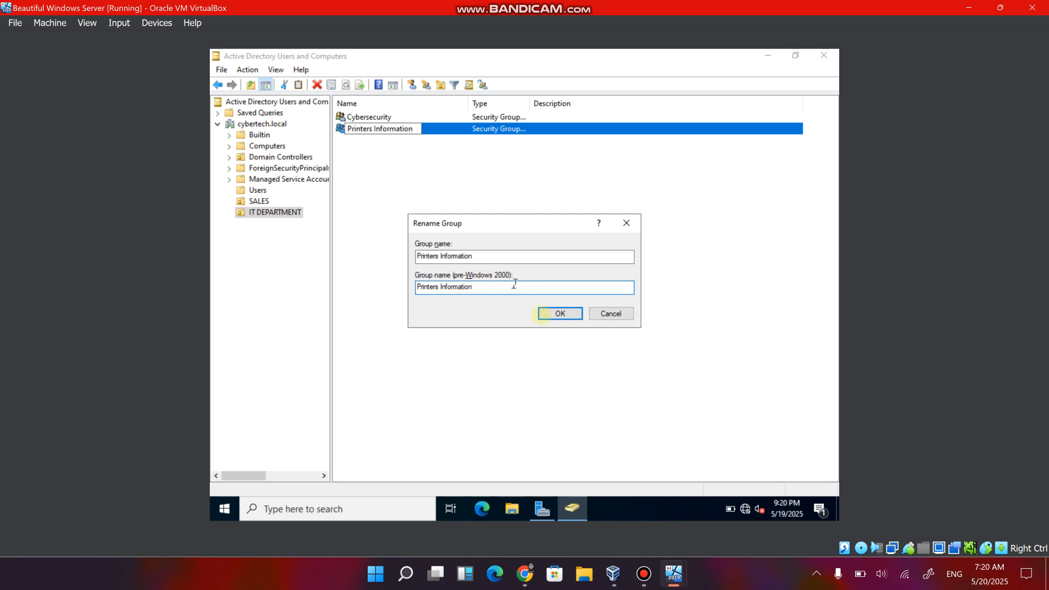
click(550, 314)
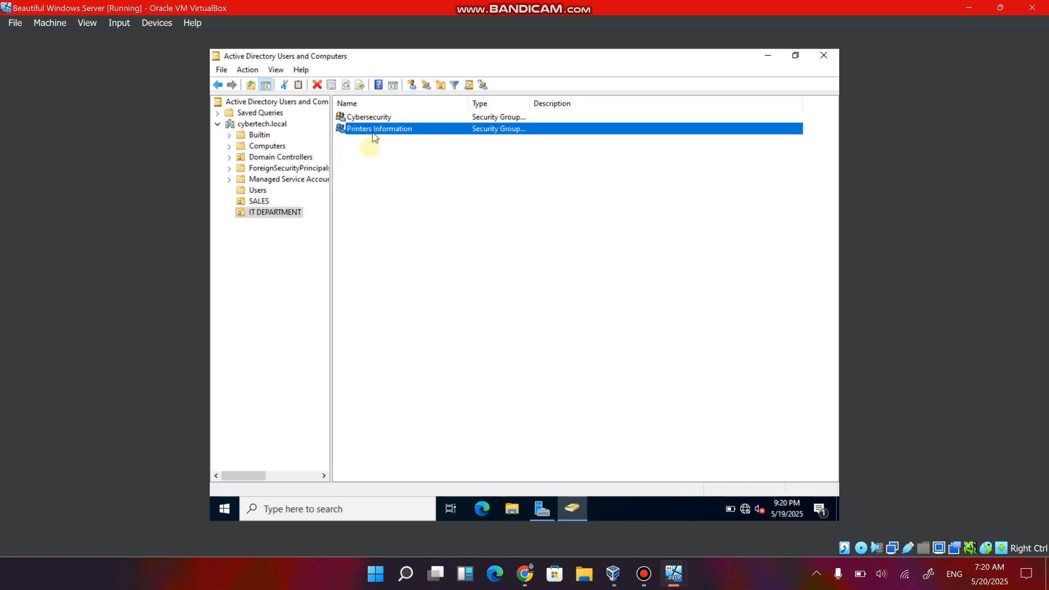
Create a global security group named Quarter 1 in the SALES organizational unit, and review the groups in SALES and IT DEPARTMENT.
right_click(265, 203)
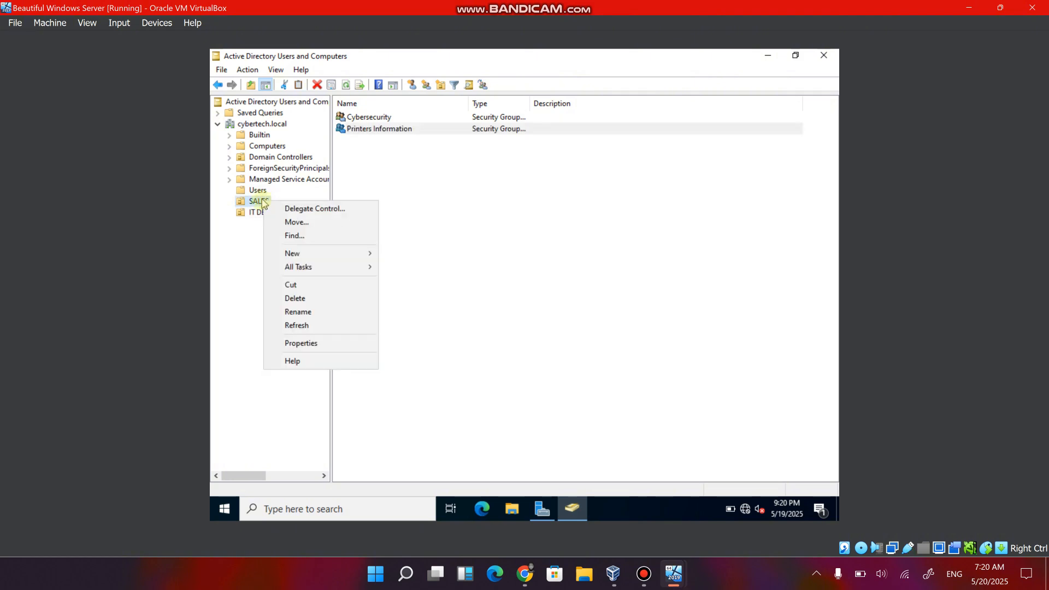
click(306, 254)
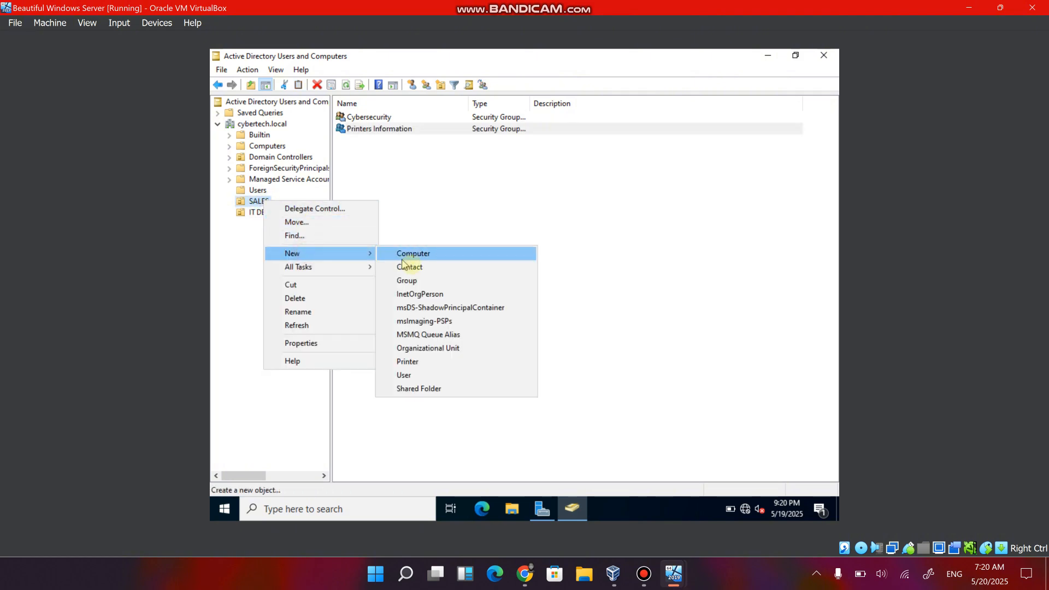
click(414, 278)
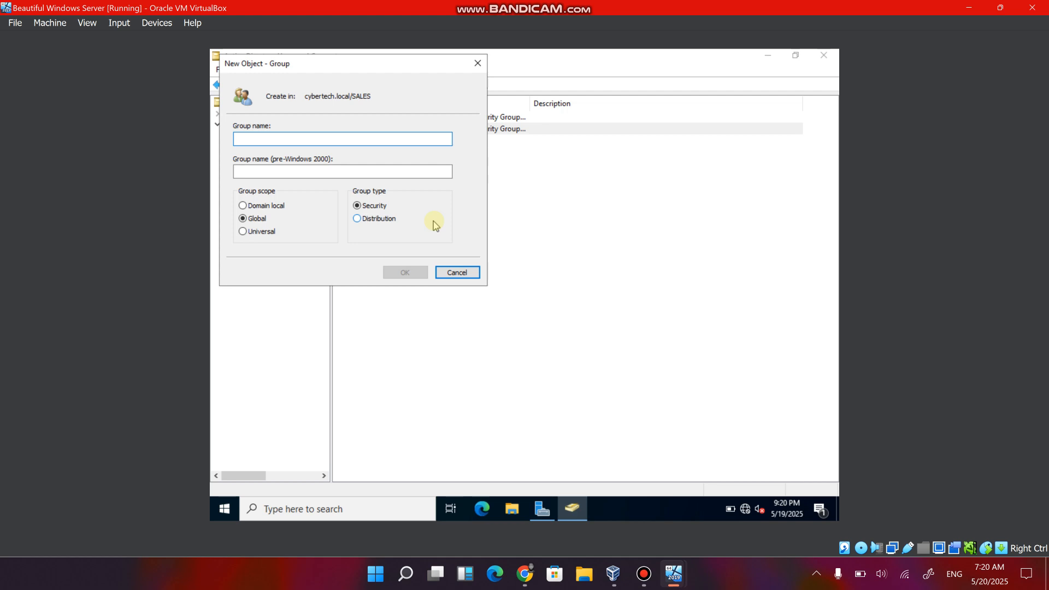
text(Quarter 1)
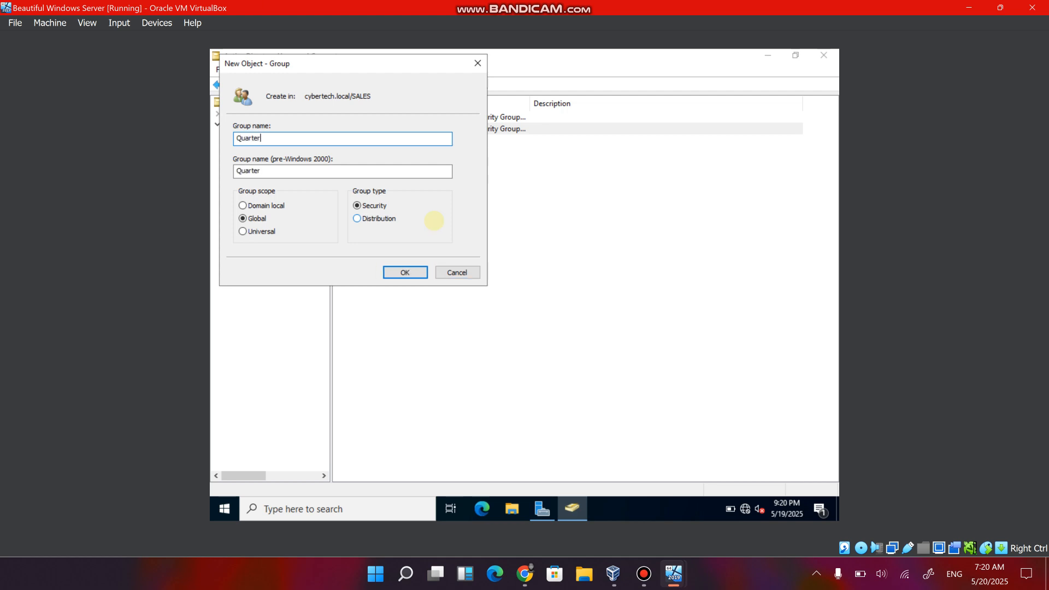
click(419, 271)
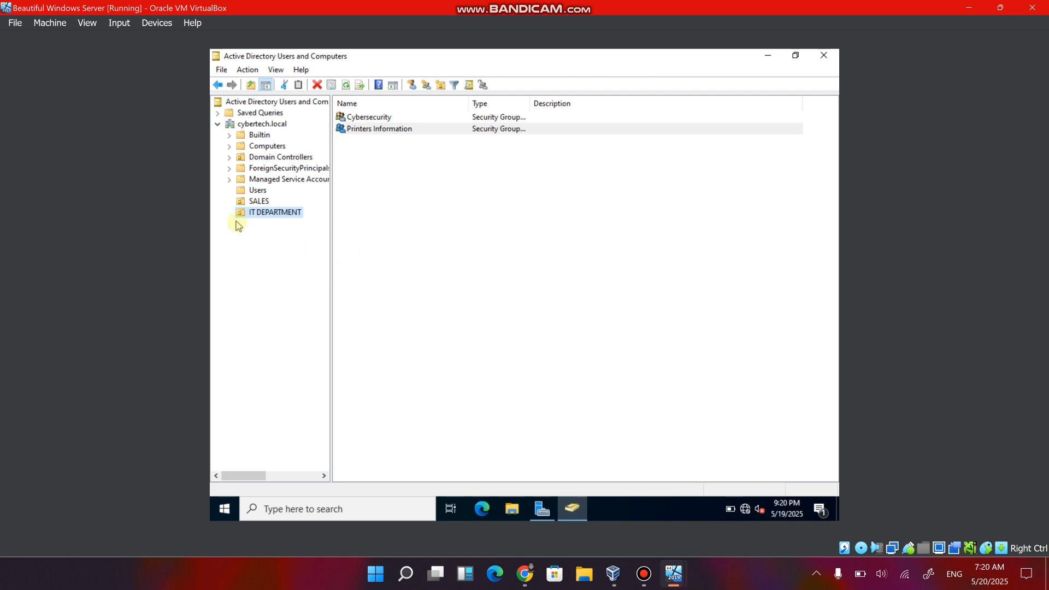
click(258, 201)
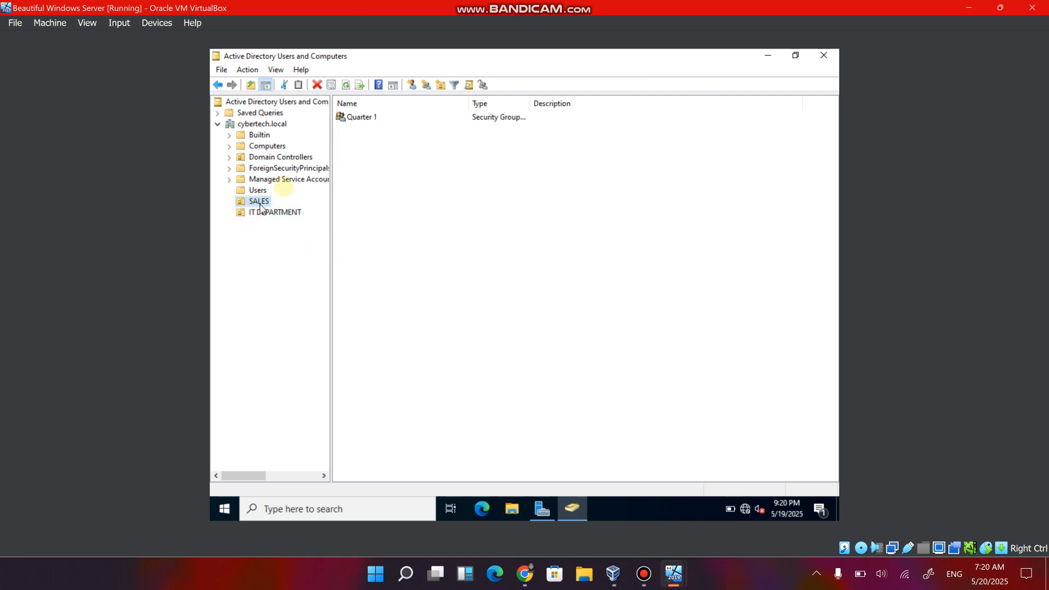
click(367, 120)
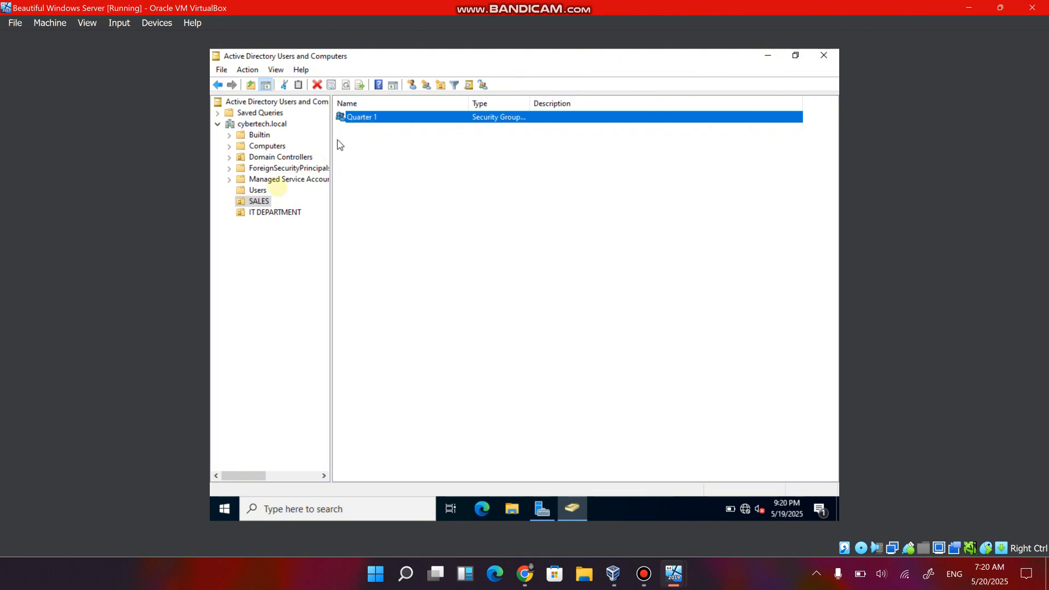
click(255, 214)
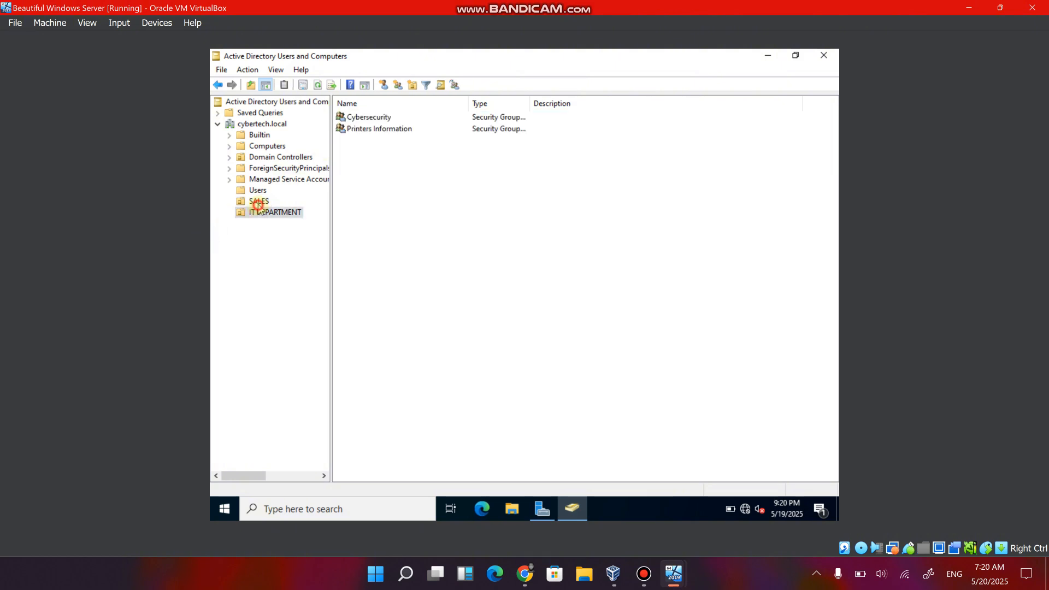
Switch to the Canva network plan and draw a red check mark beside step 8 about creating groups within each organizational unit.
click(258, 205)
click(257, 212)
click(524, 573)
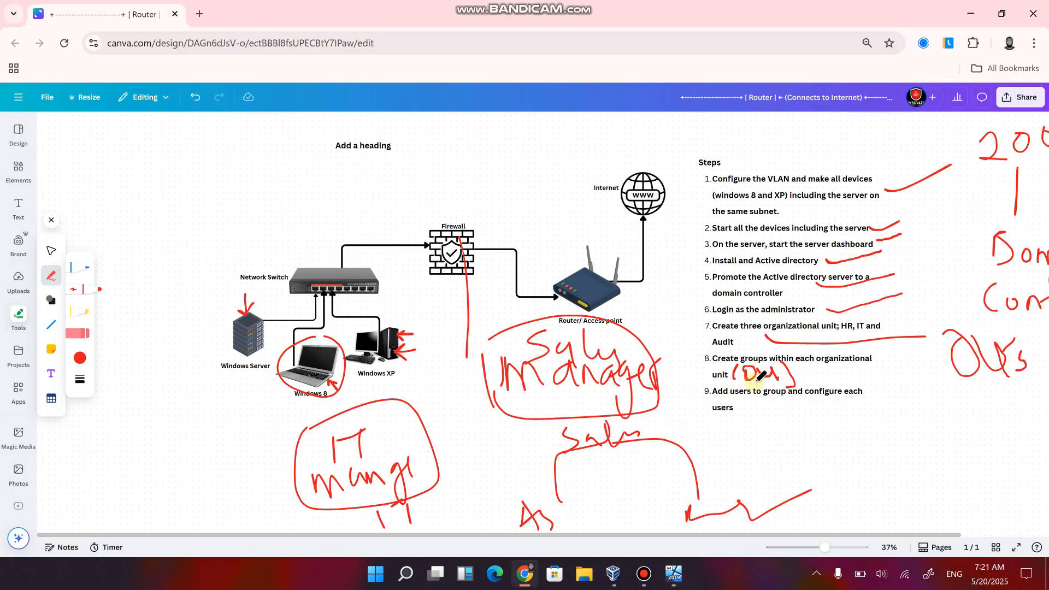
mouse_move(803, 373)
mouse_down()
mouse_move(810, 380)
mouse_move(877, 357)
mouse_up()
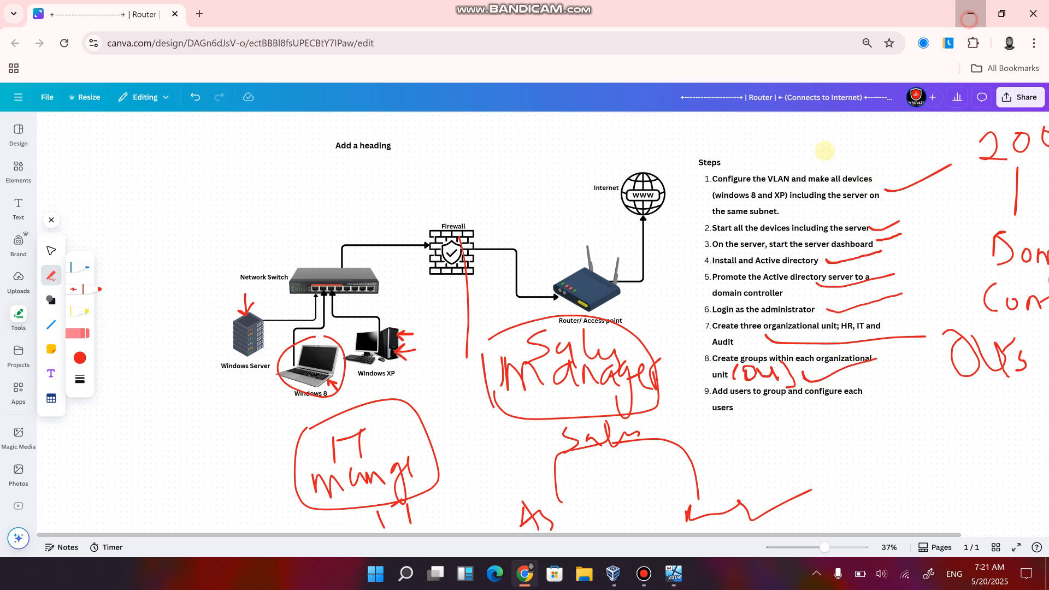
click(970, 14)
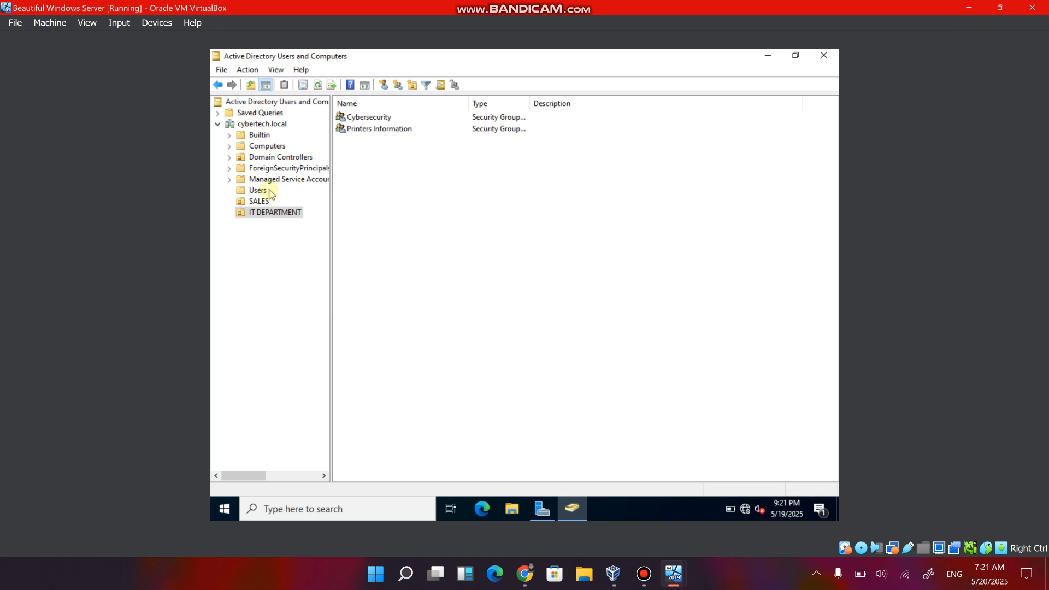
Bring up the Windows XP and Windows 8 virtual machines, and restart the Windows 8 machine from its Automatic Repair screen.
mouse_move(674, 572)
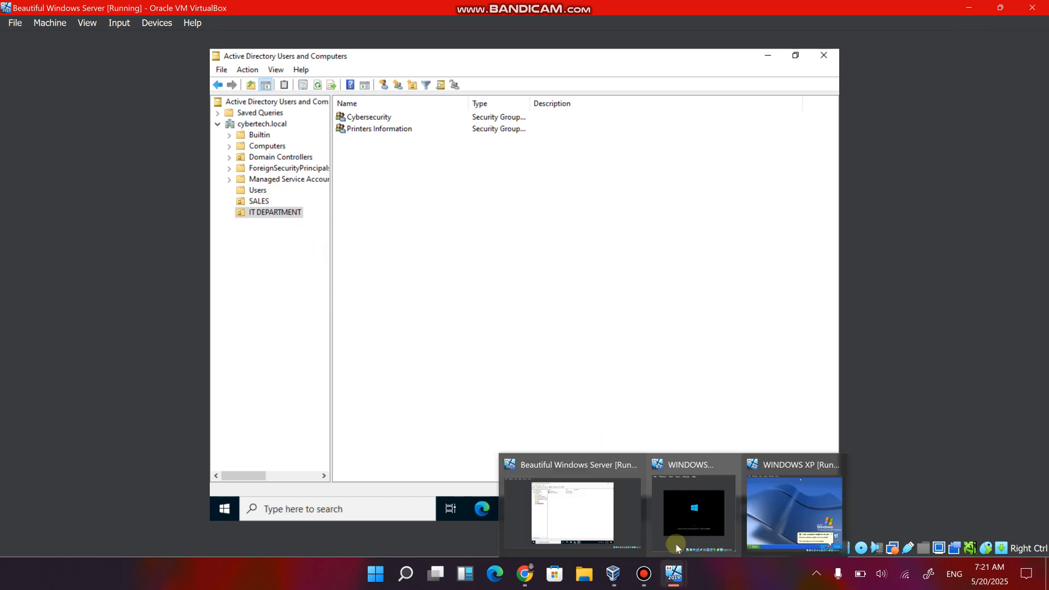
click(766, 498)
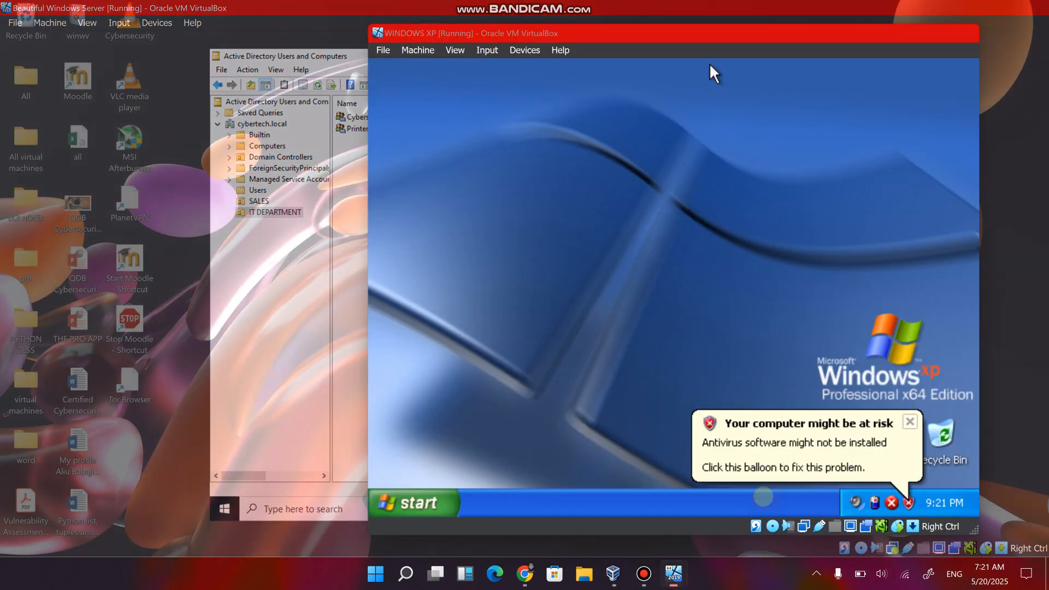
mouse_move(677, 571)
click(672, 522)
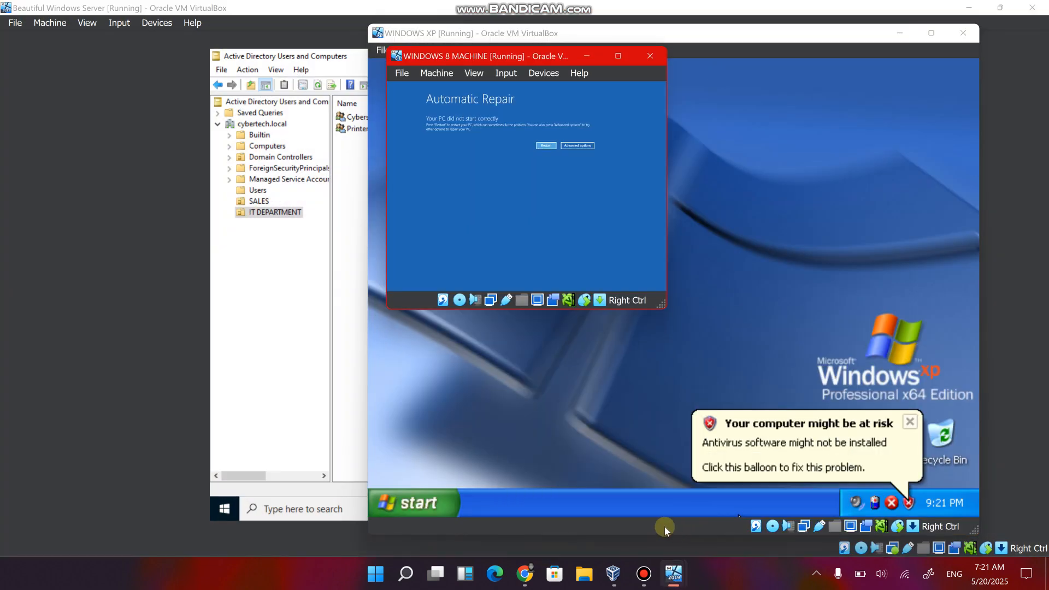
click(545, 145)
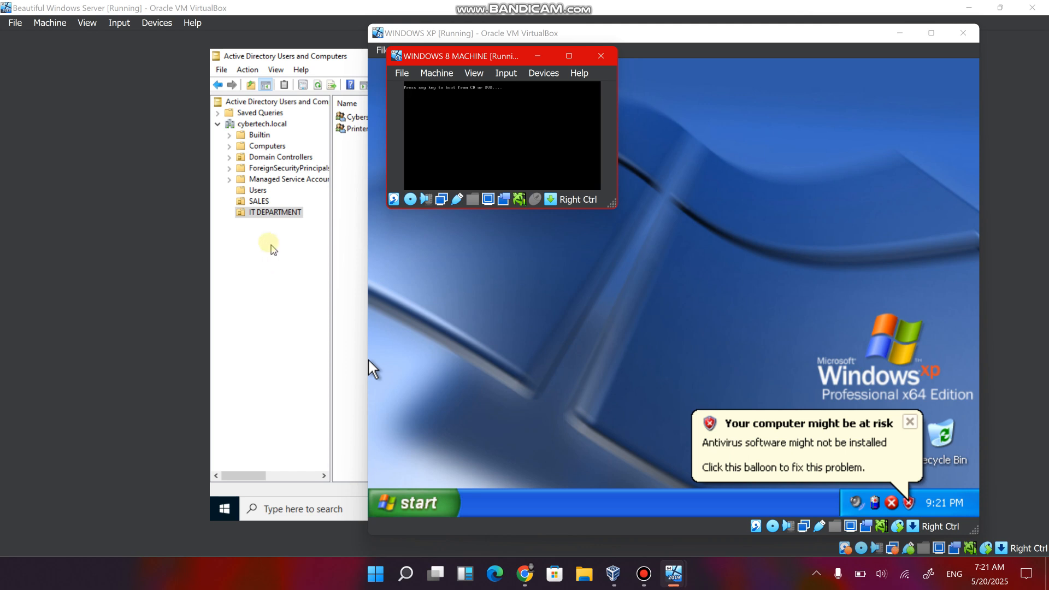
click(269, 245)
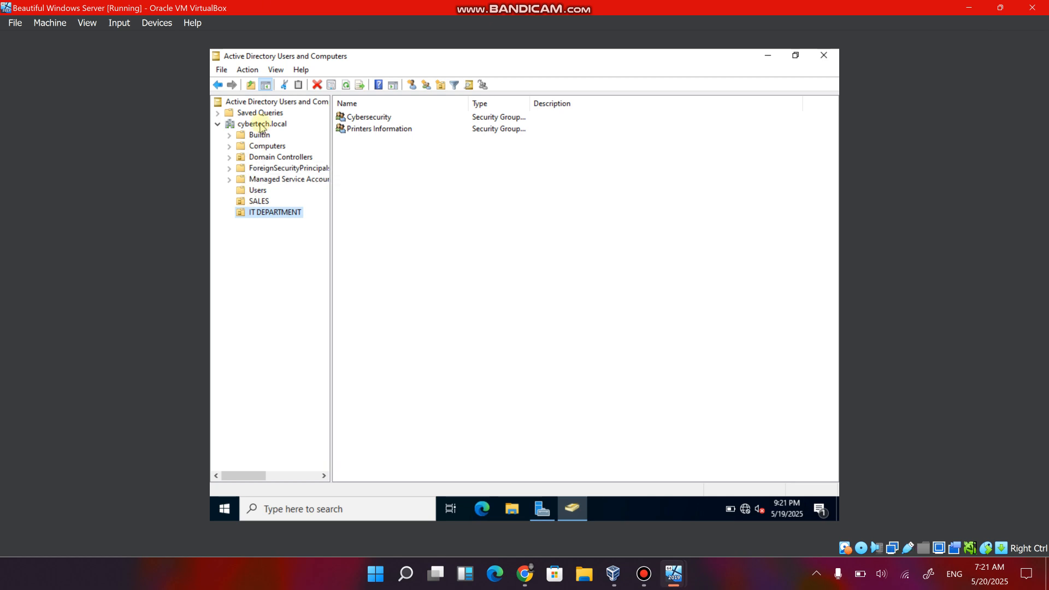
right_click(262, 214)
mouse_move(319, 267)
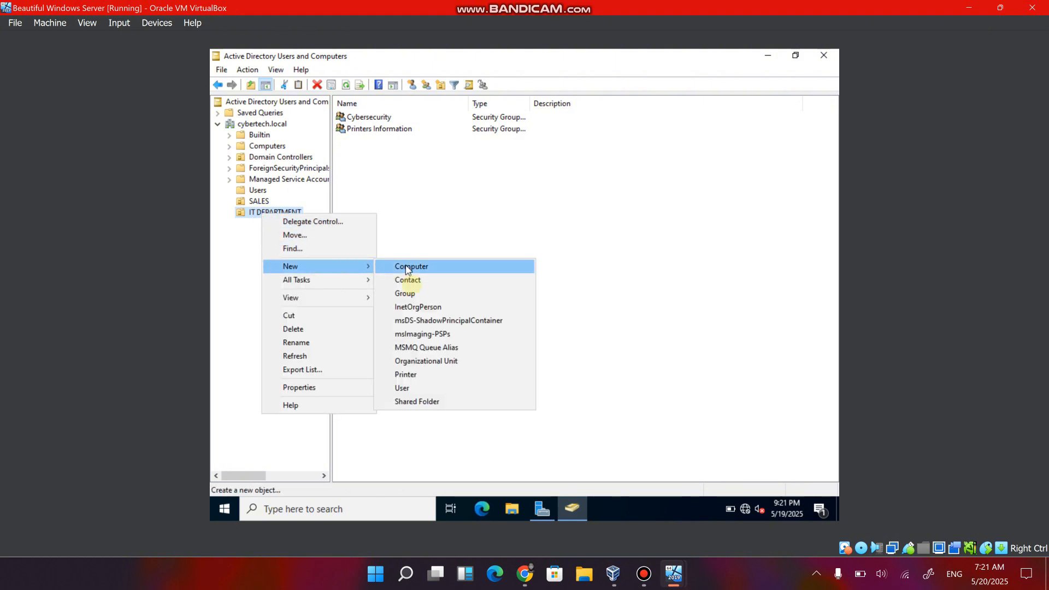
click(403, 389)
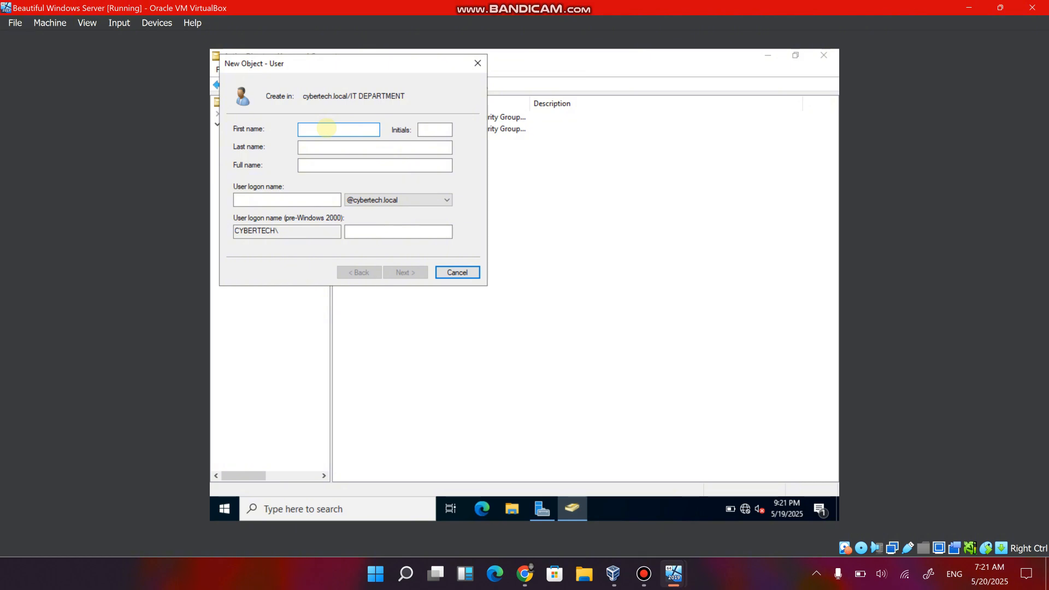
key(Tab)
key(Tab)
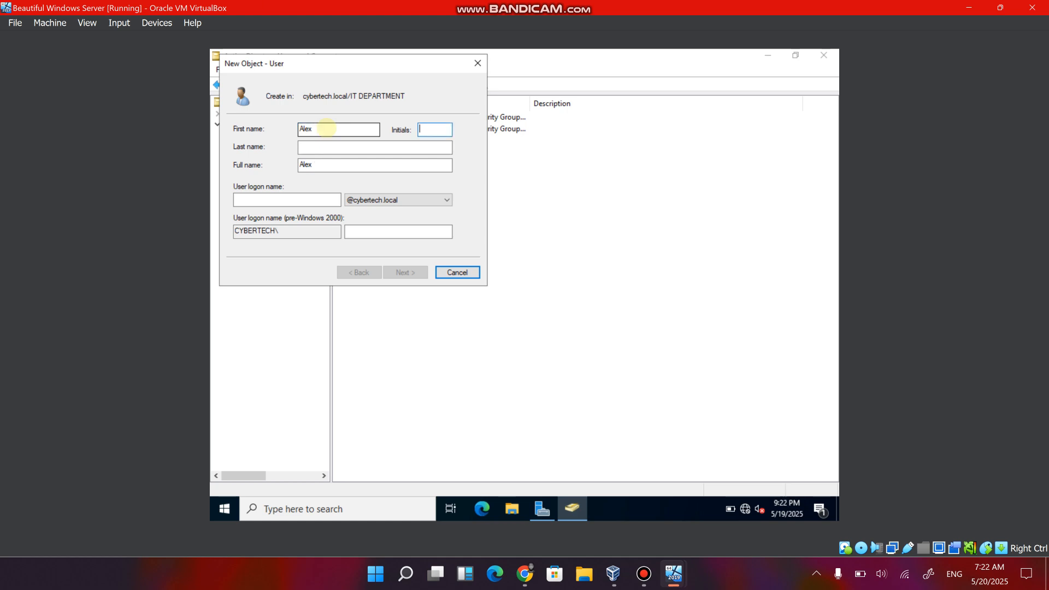
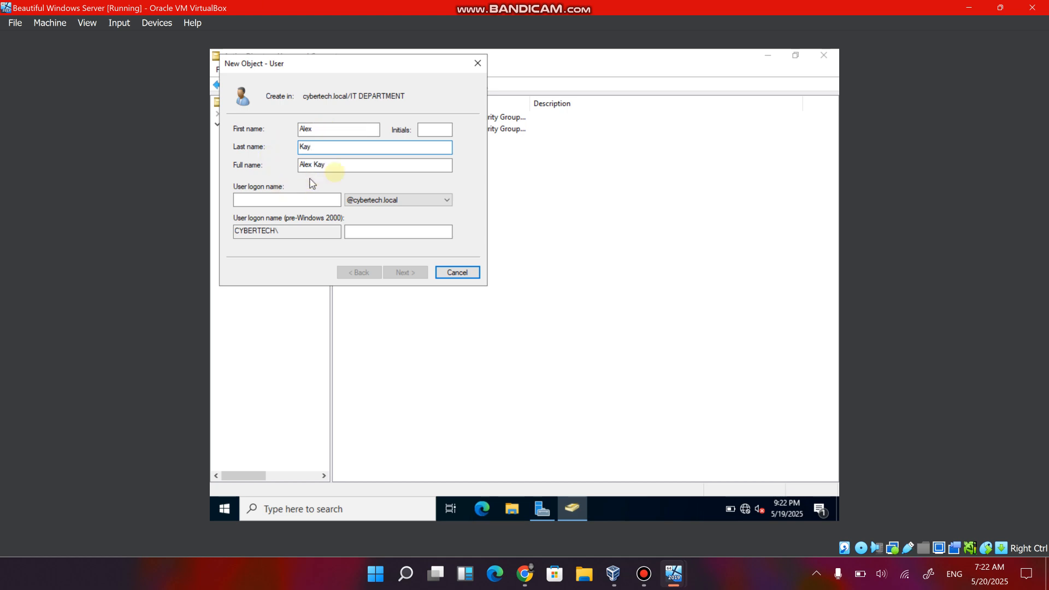
click(299, 198)
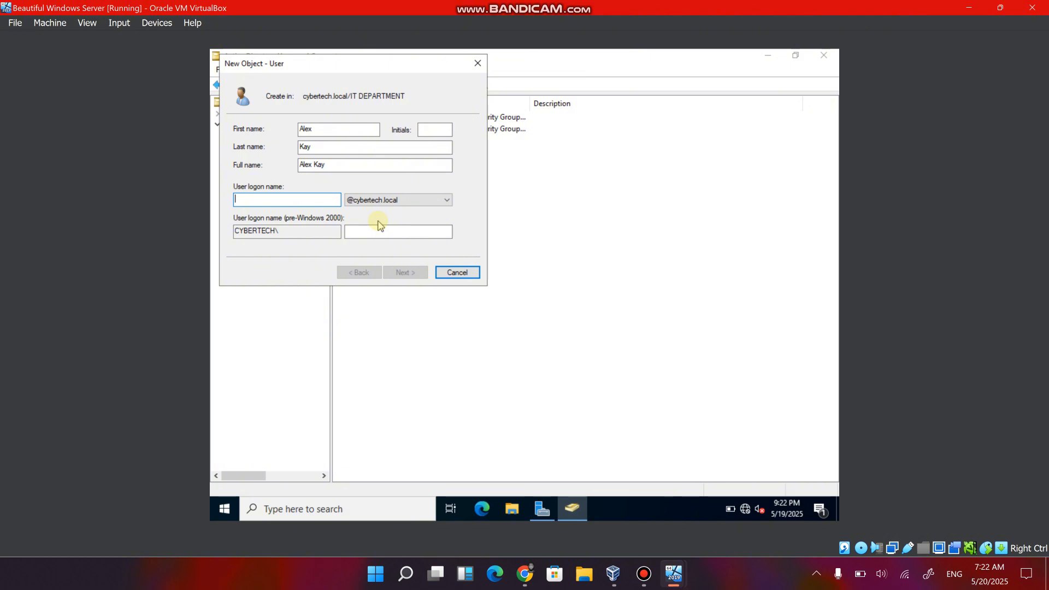
text(alex)
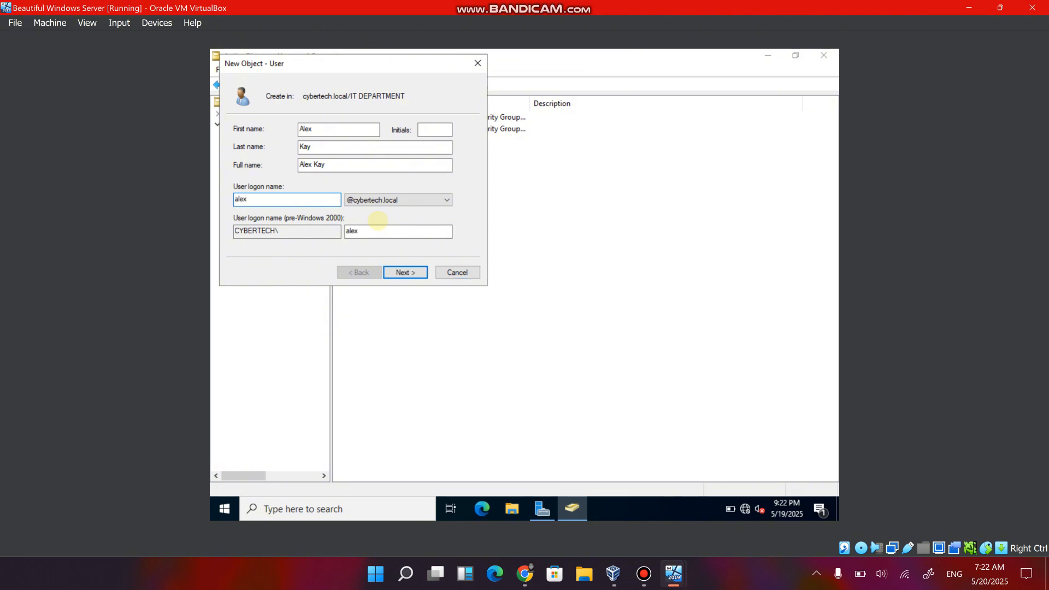
text(.IT)
click(400, 272)
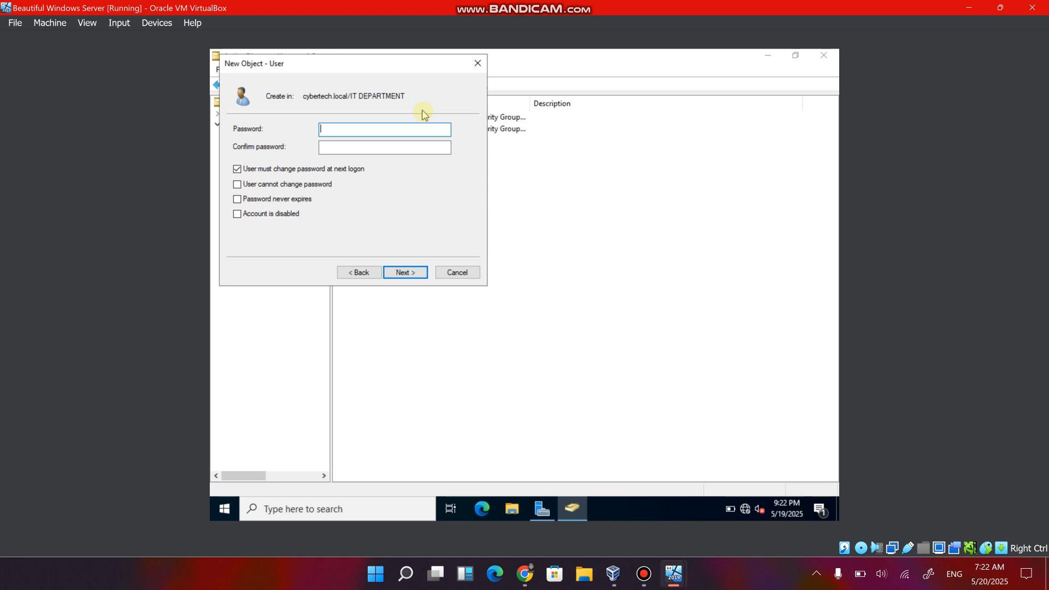
Enter and confirm the password for the new IT DEPARTMENT user account.
text(P)
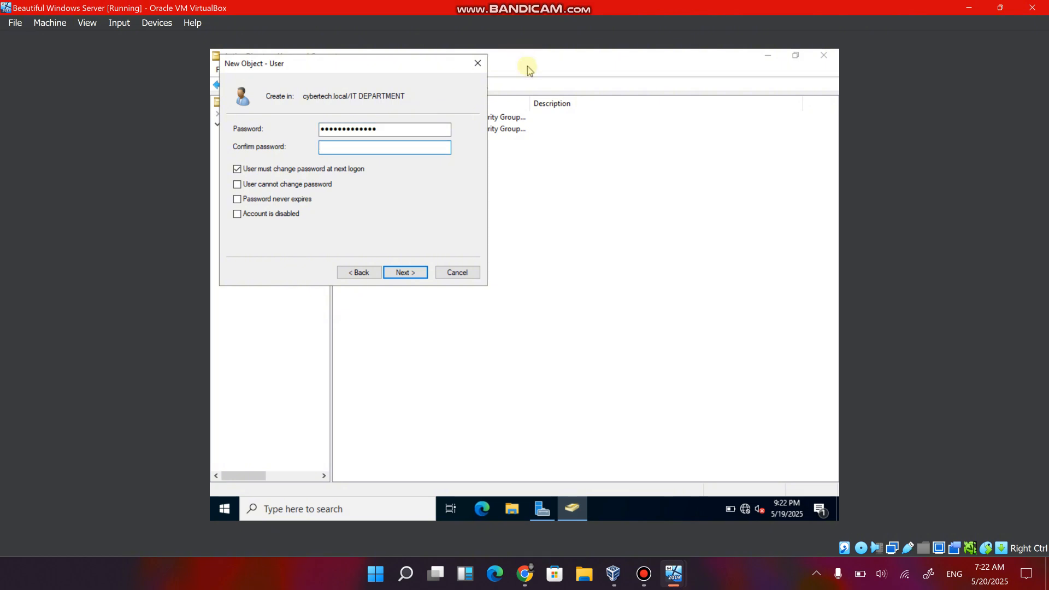
text(•••••••••••••)
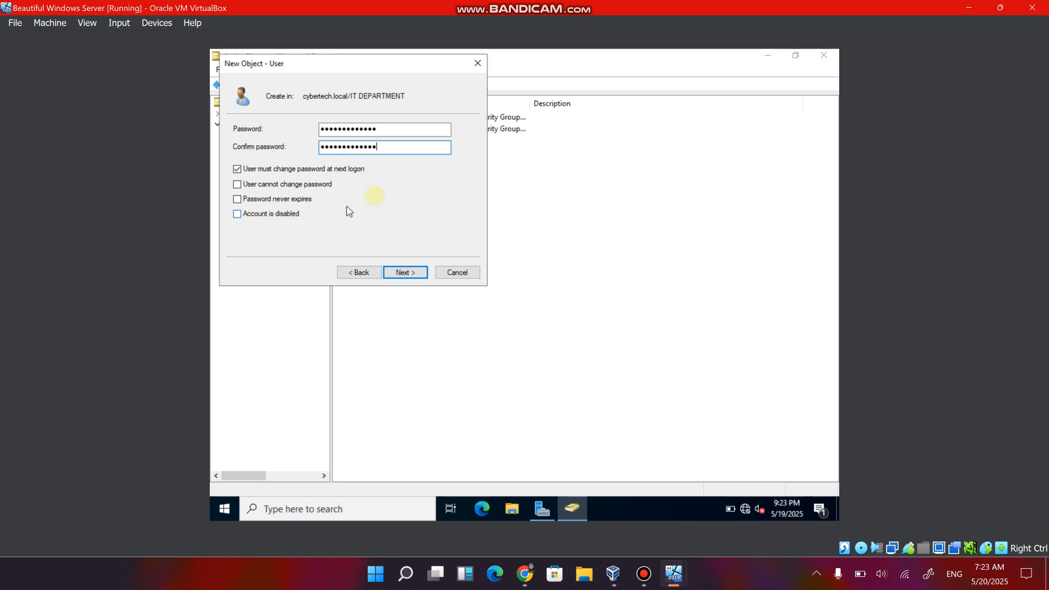
Turn off the password change at next logon, keep the account enabled with a never-expiring password, and finish creating the user.
click(237, 215)
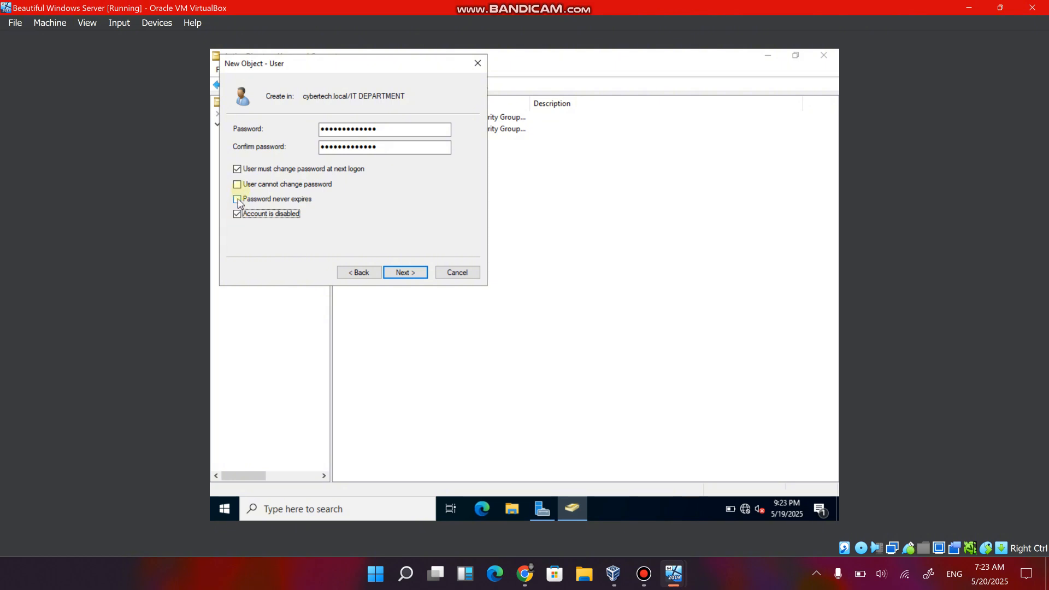
click(236, 170)
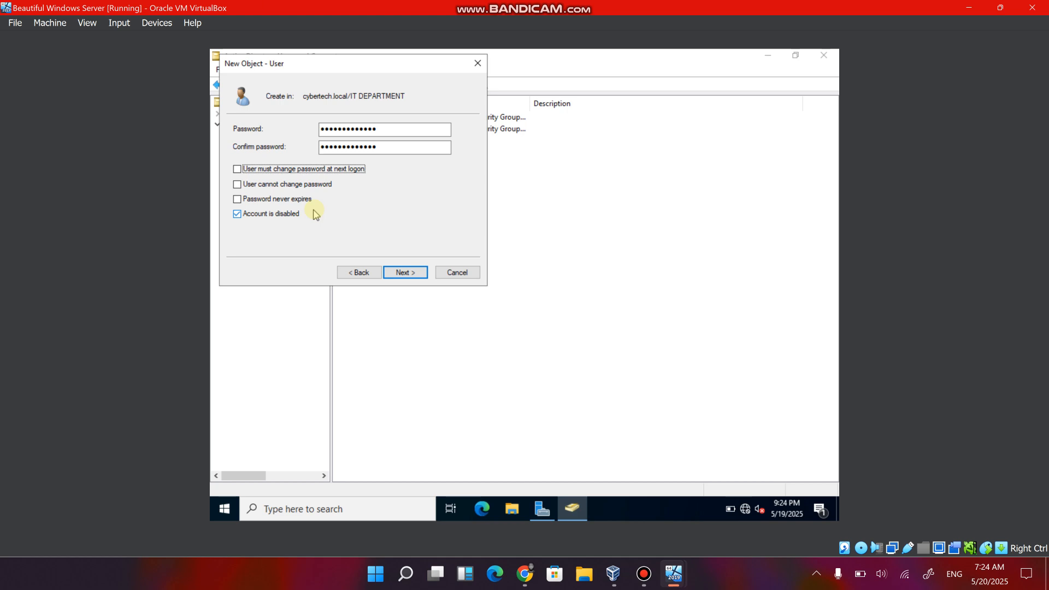
click(236, 214)
click(237, 200)
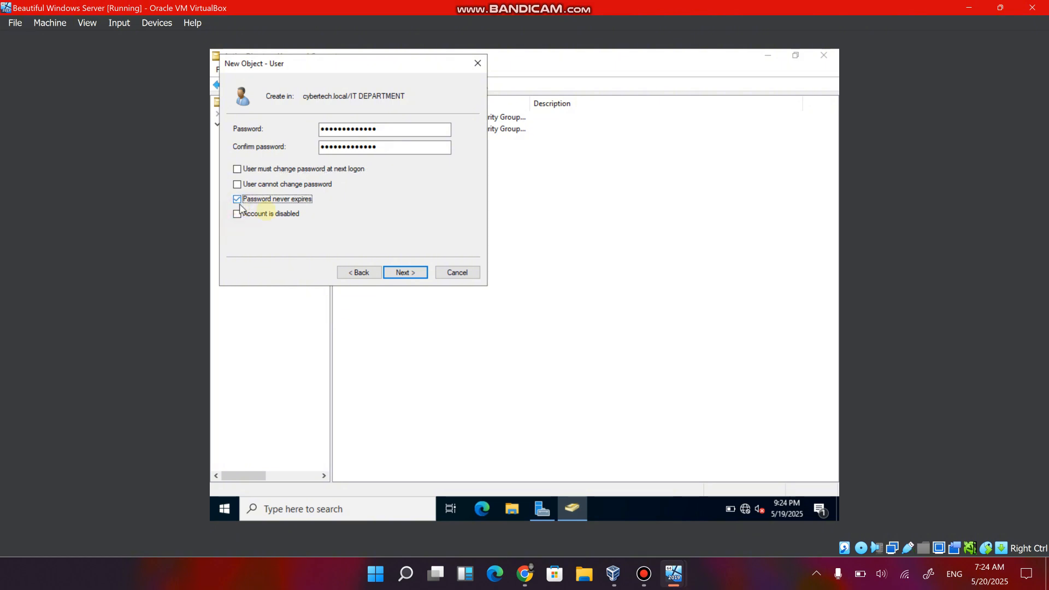
click(402, 272)
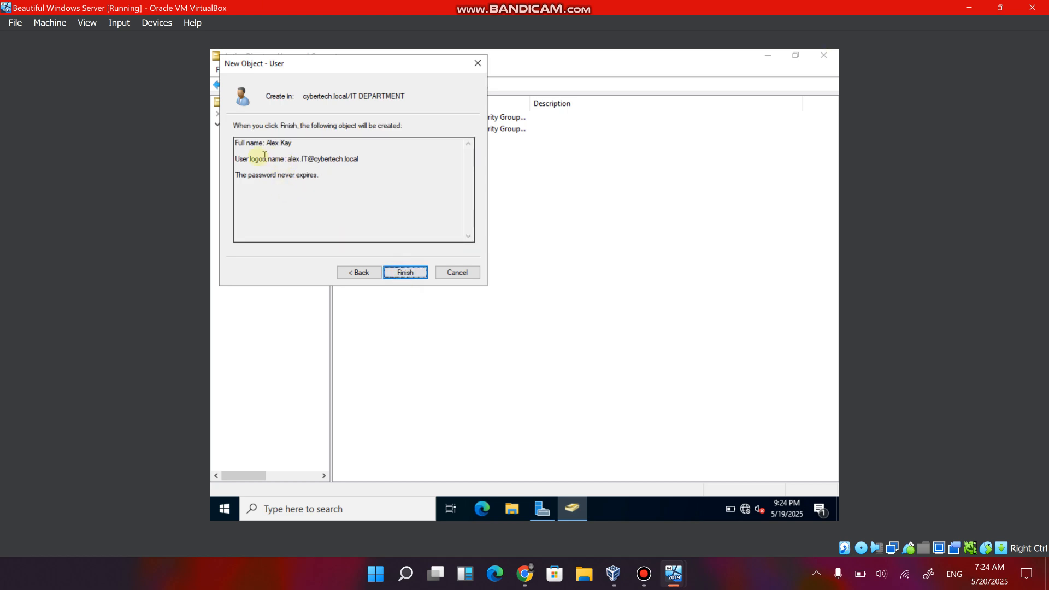
double_click(287, 164)
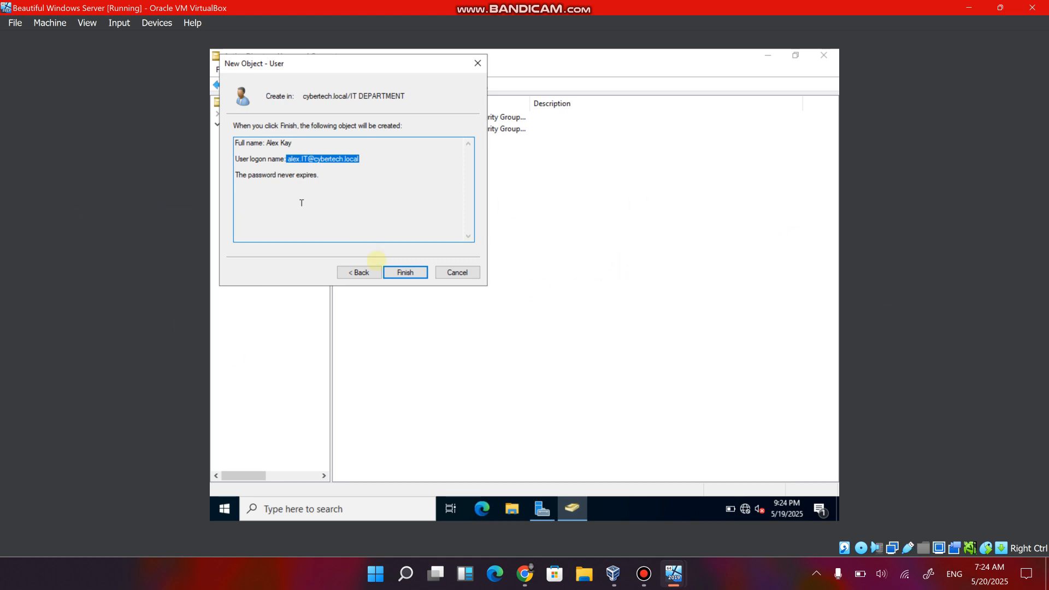
click(409, 274)
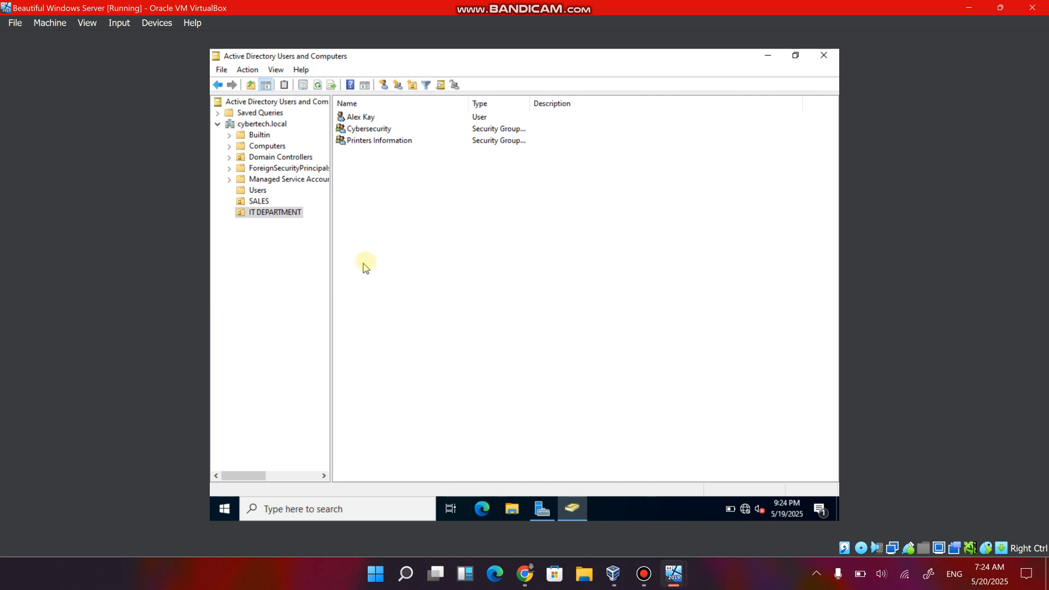
click(365, 119)
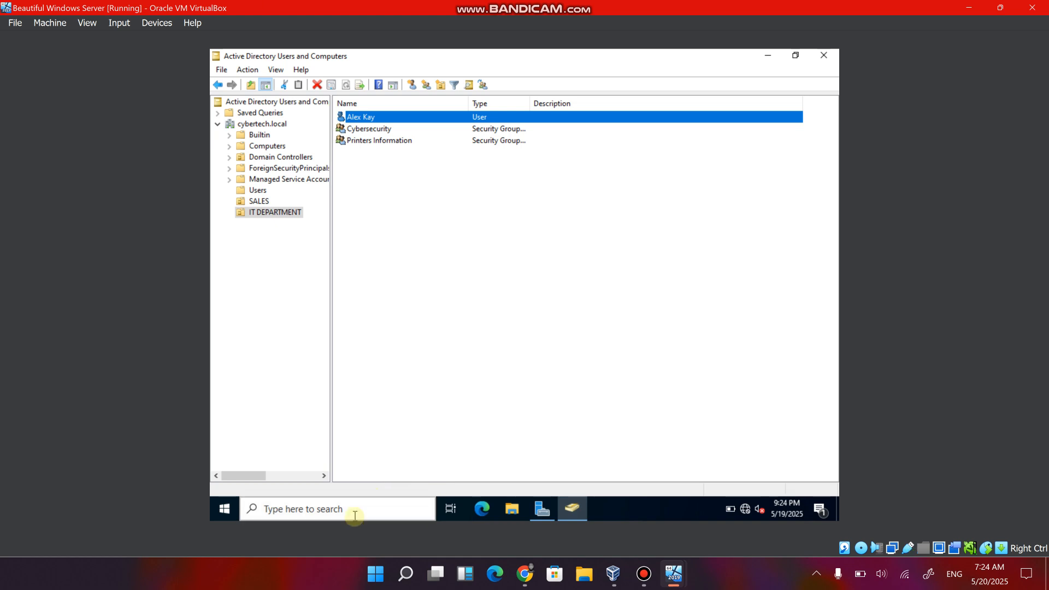
Switch to the Windows 8 virtual machine, enlarge its window and move it aside.
mouse_move(673, 573)
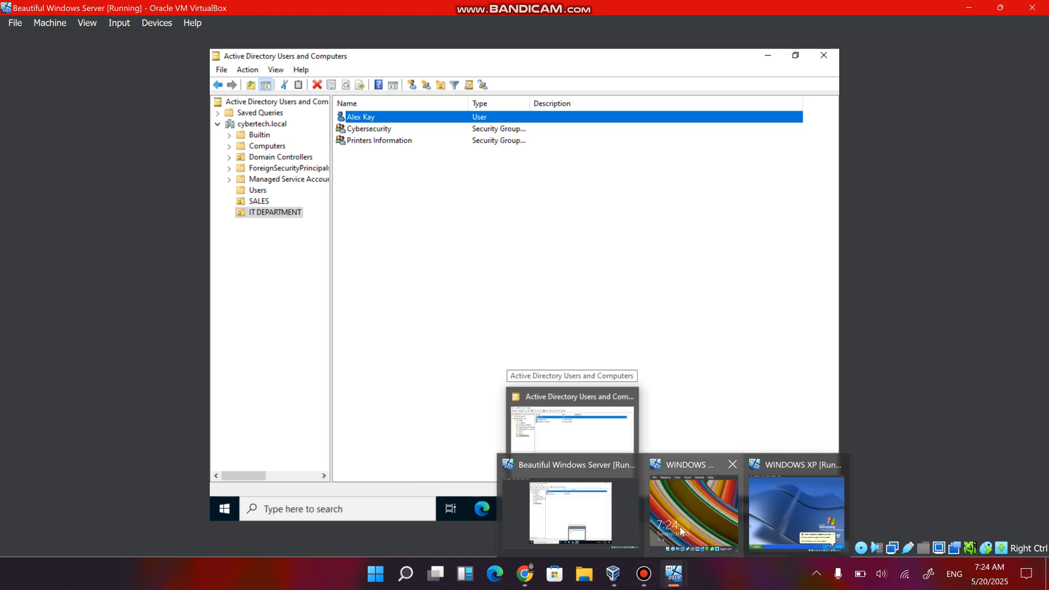
mouse_move(688, 529)
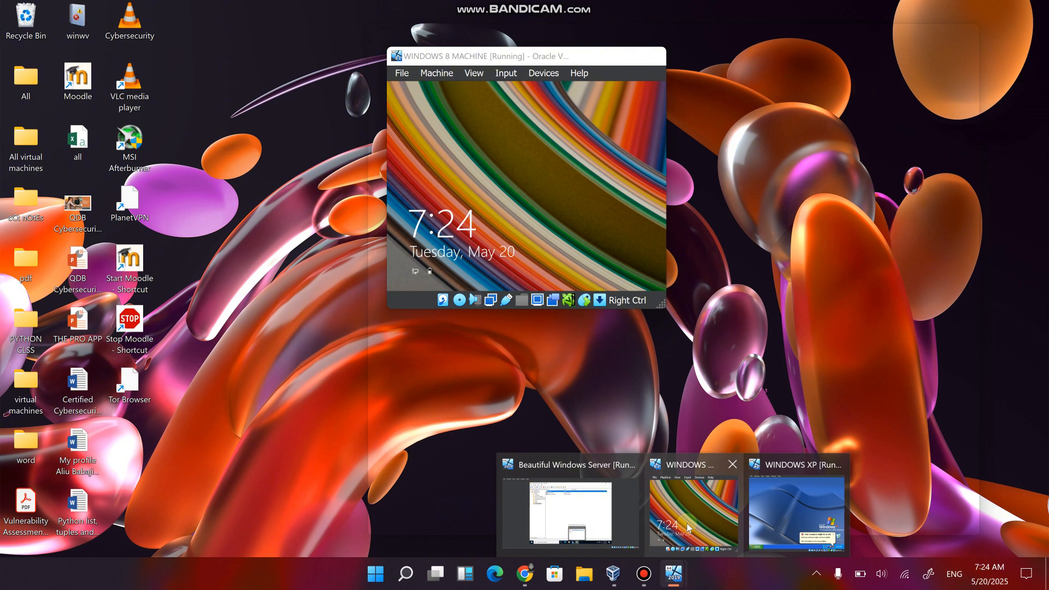
click(688, 528)
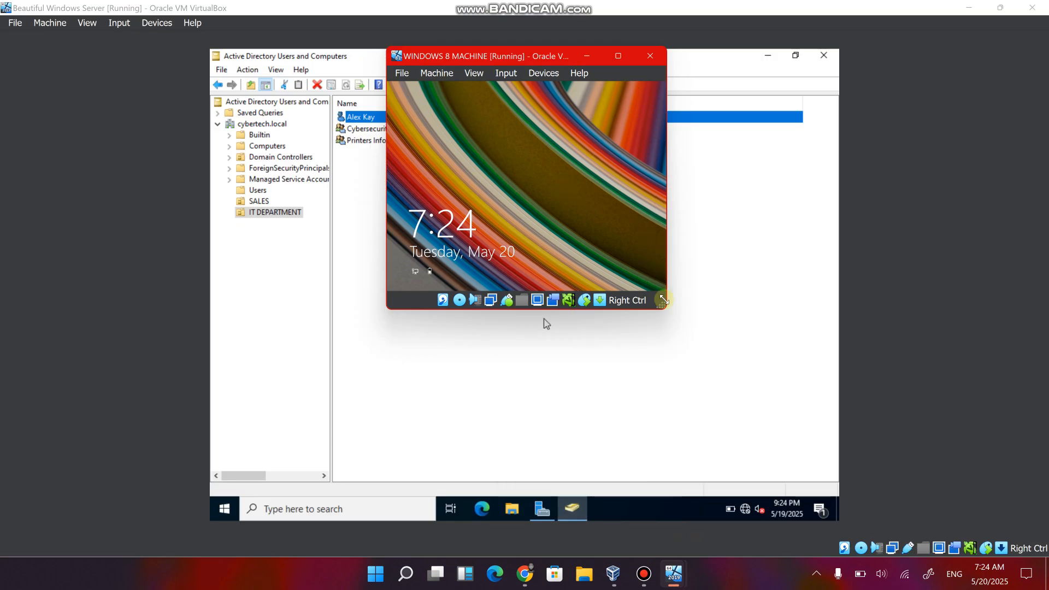
drag(663, 300, 897, 451)
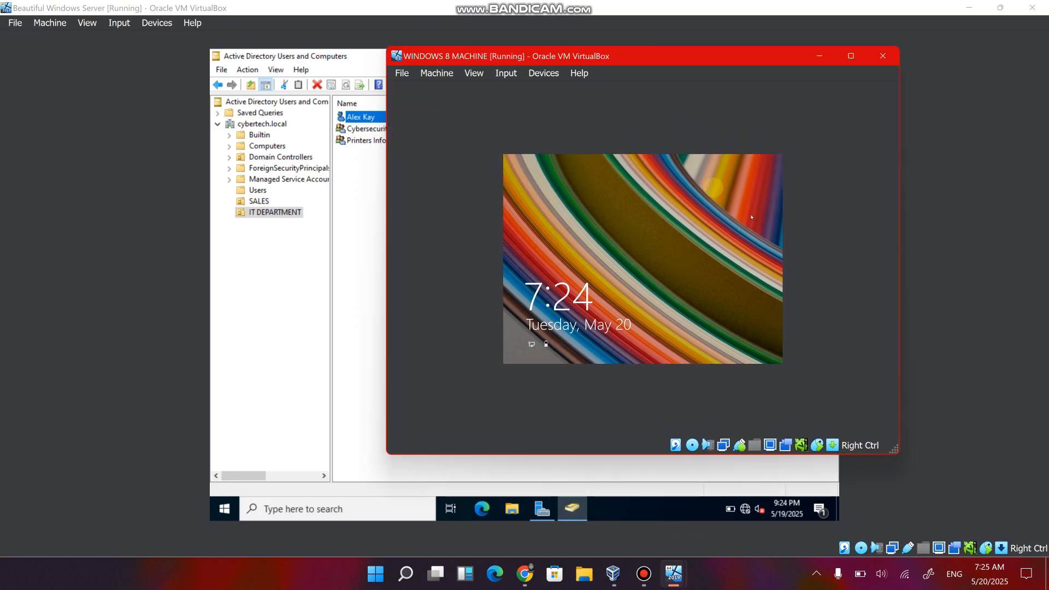
drag(686, 67, 787, 90)
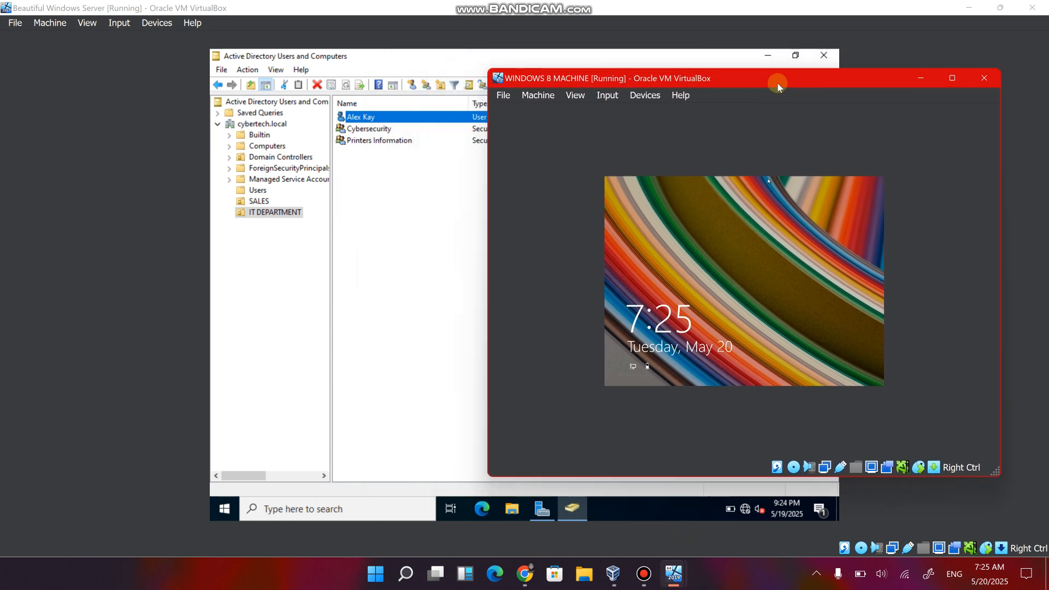
Dismiss the Windows 8 lock screen and switch the virtual machine's display to scaled mode.
click(773, 311)
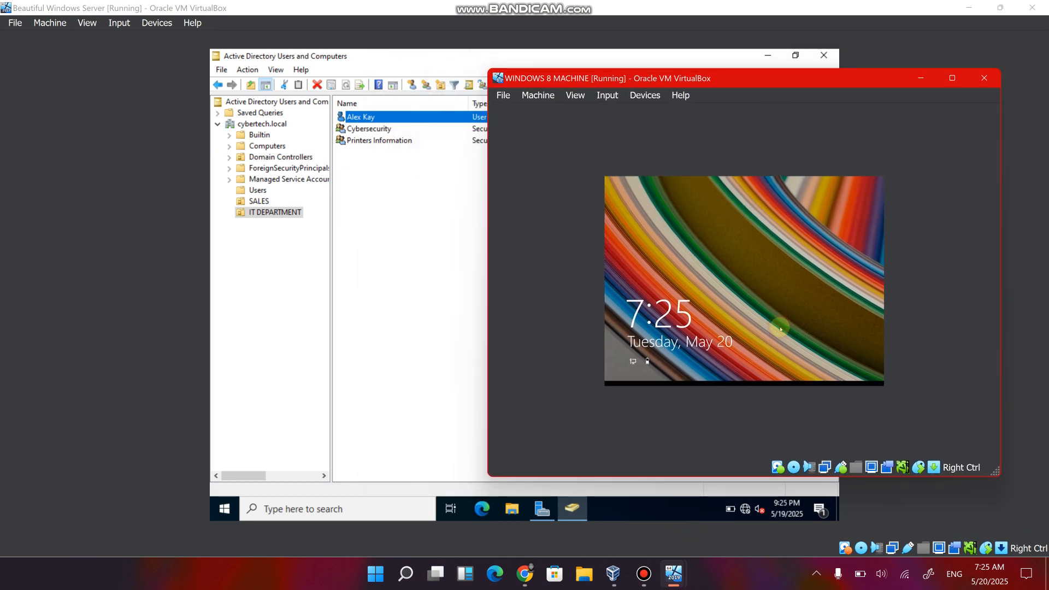
click(578, 98)
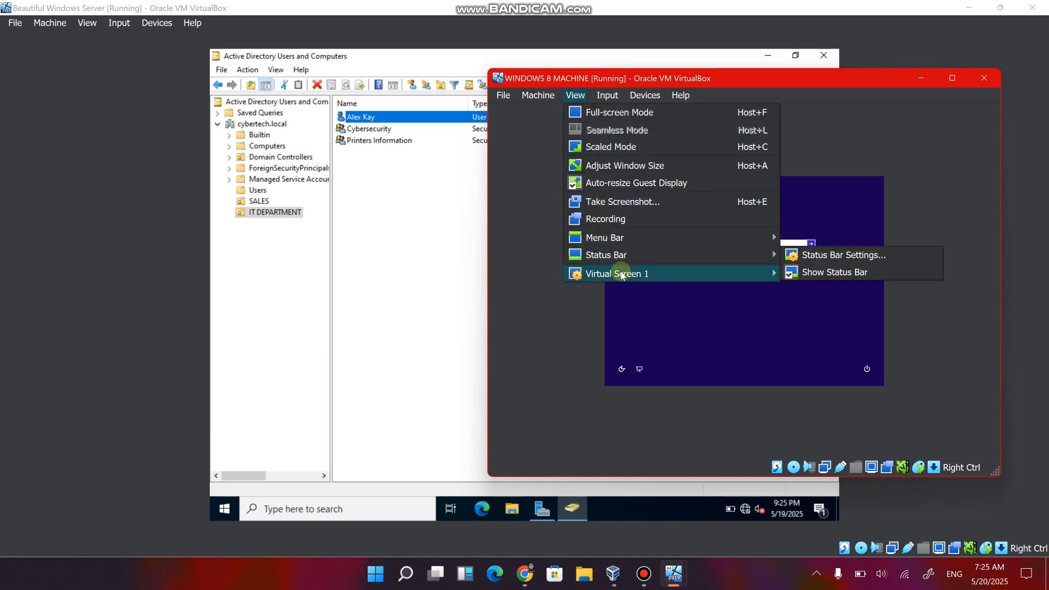
click(627, 146)
click(709, 348)
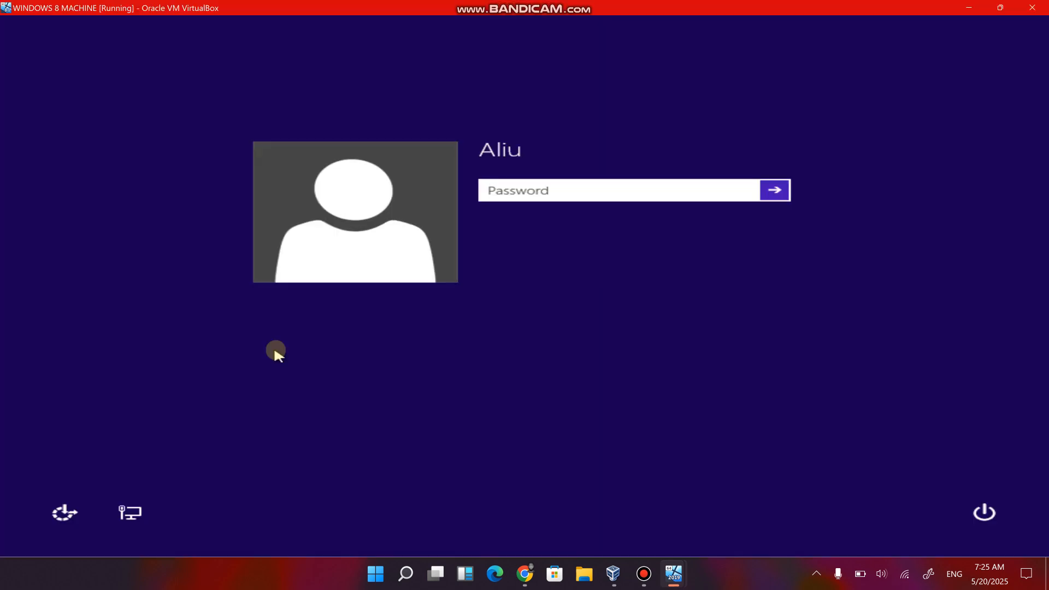
Sign in to Windows 8 with the account password and allow the PC to find devices and content on Network 2.
text(a*********)
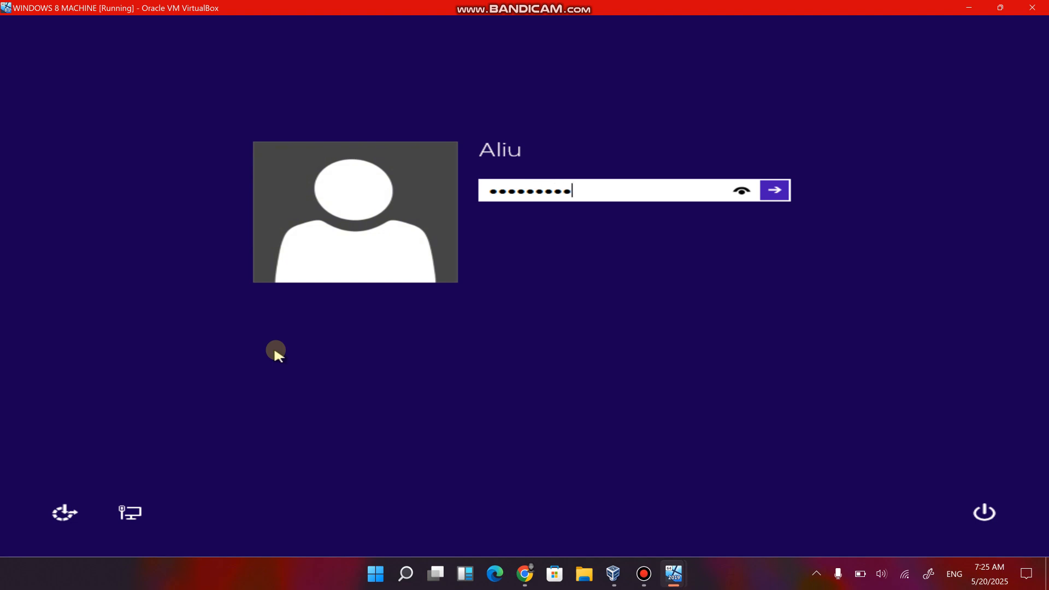
text(***)
key(Return)
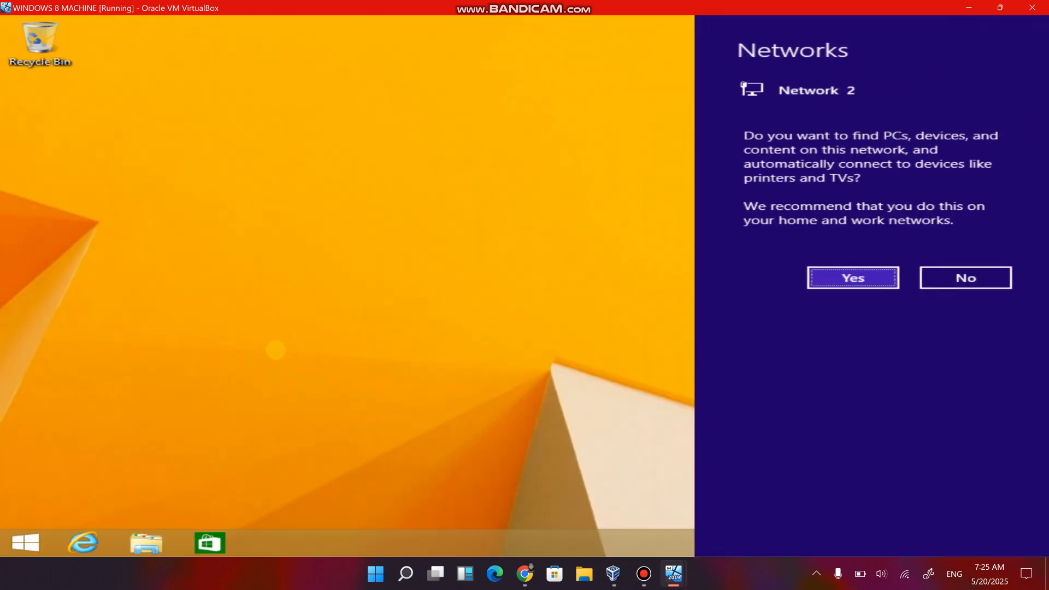
click(860, 267)
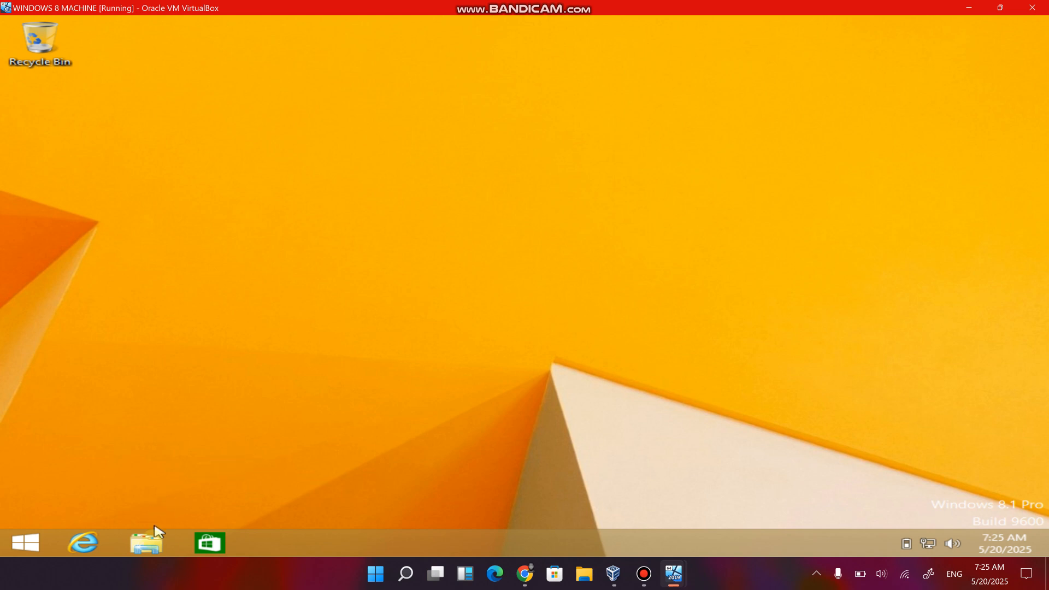
View the basic system information of This PC, and close the System and This PC windows.
click(157, 548)
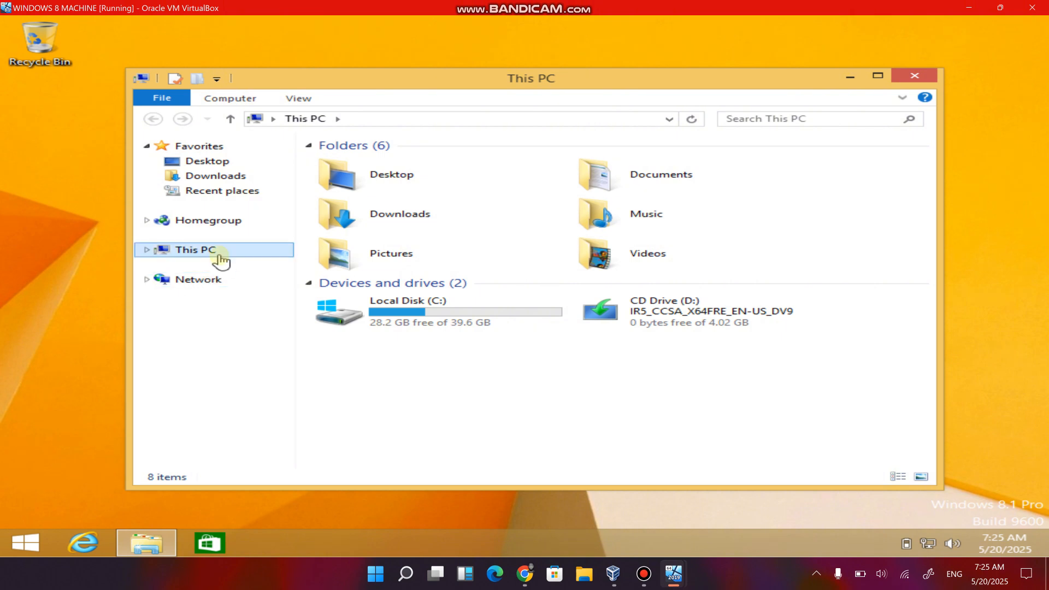
right_click(211, 252)
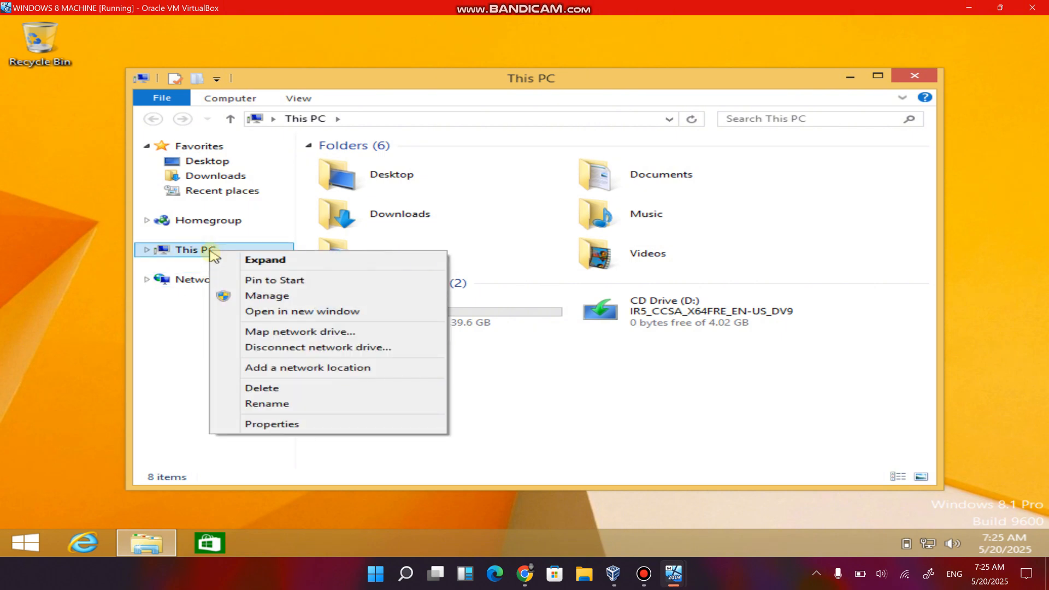
click(273, 424)
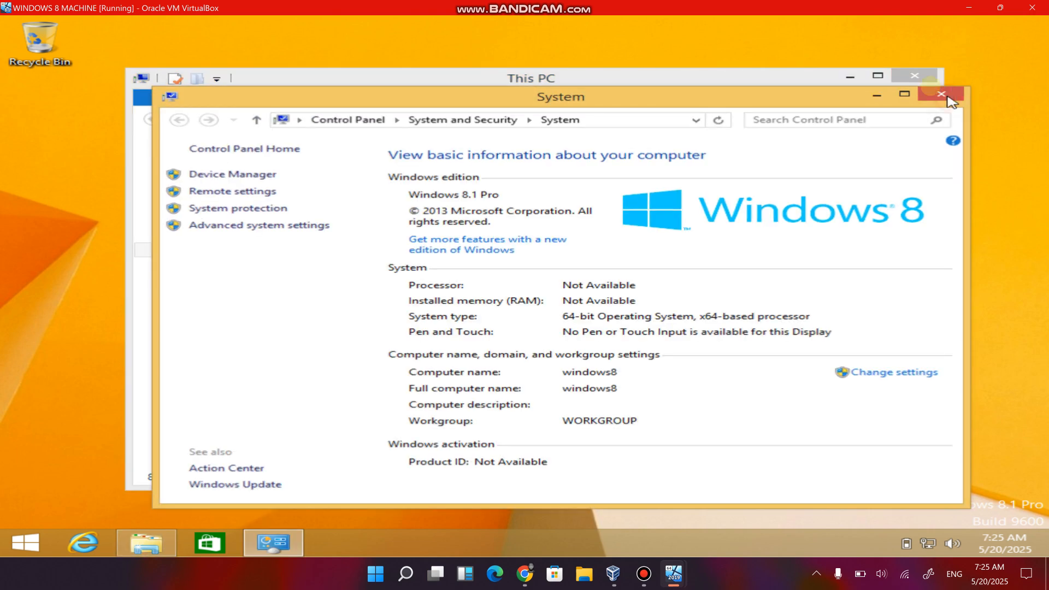
click(949, 98)
click(914, 75)
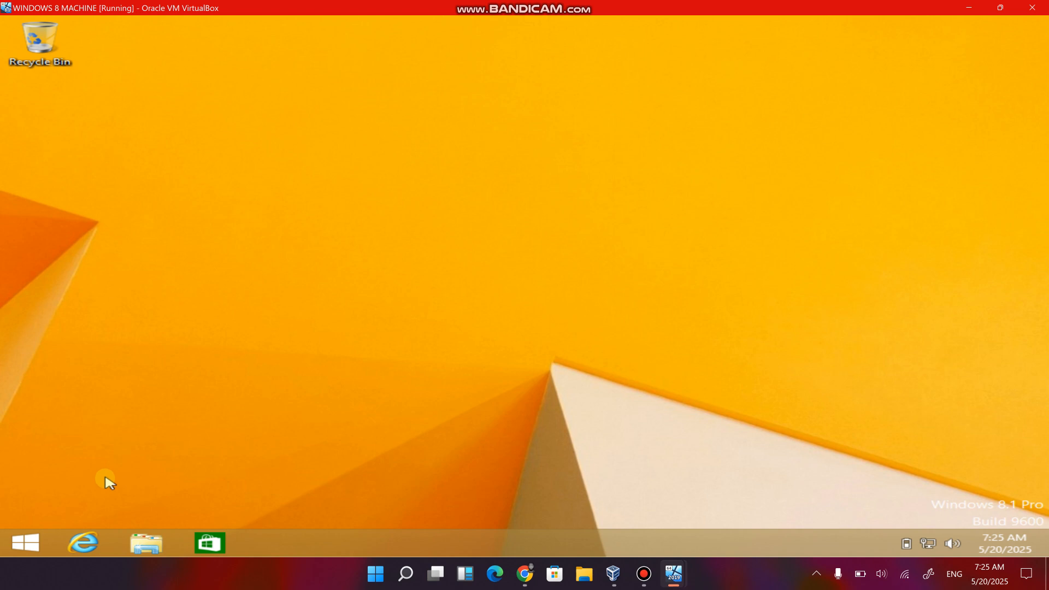
Search for "rename", open the setting for renaming the PC or joining a domain, and leave the PC name unchanged.
key(super)
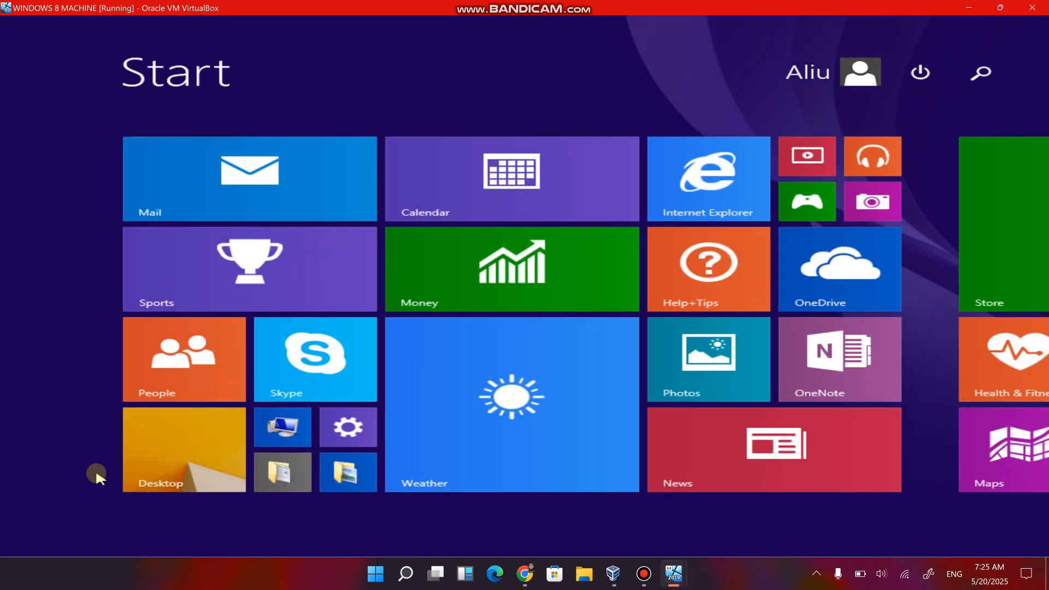
text(rename)
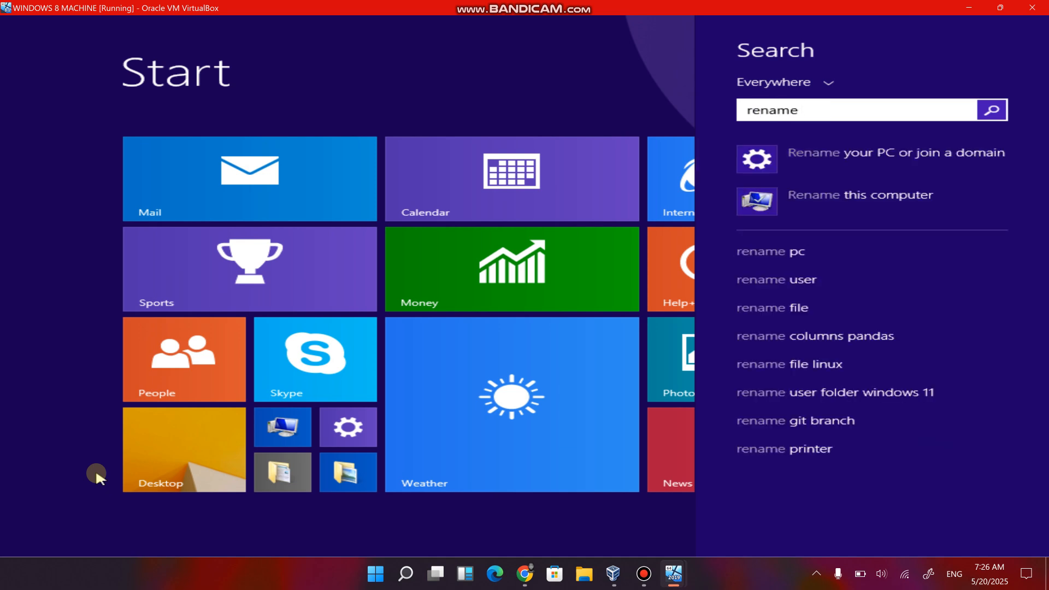
click(878, 156)
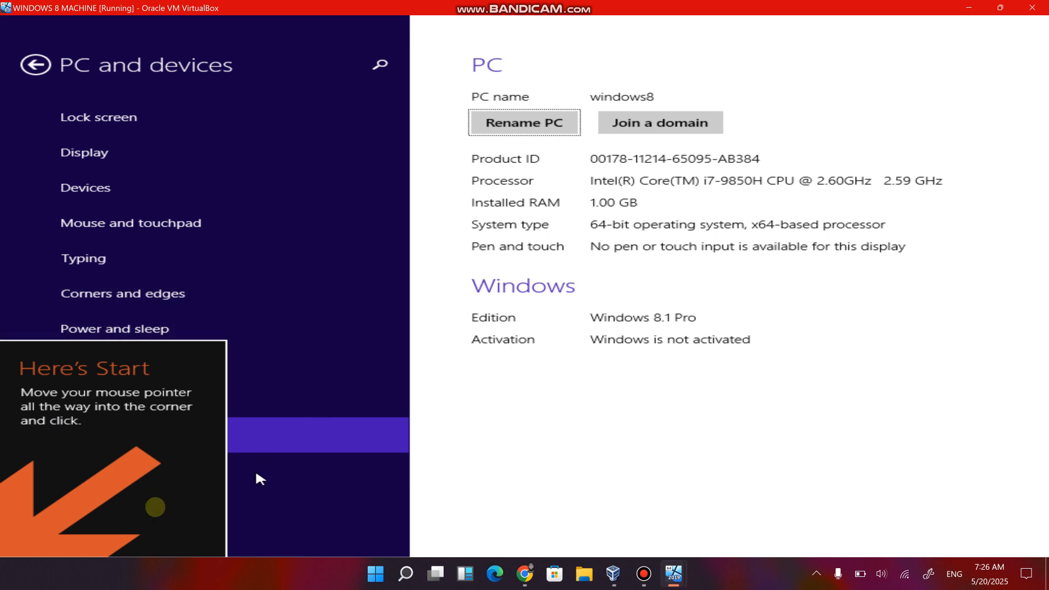
mouse_move(3, 554)
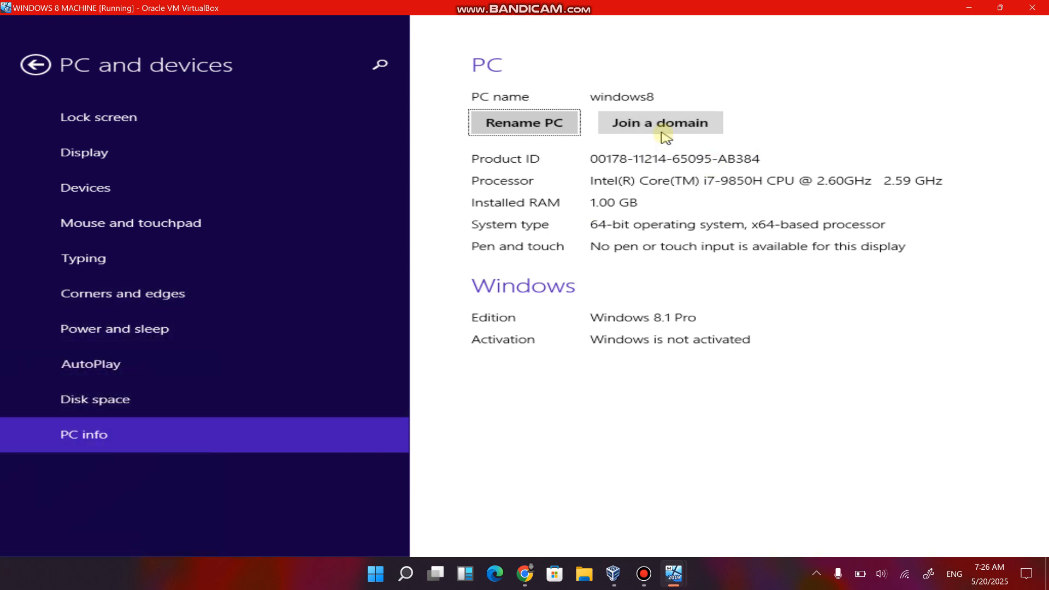
click(561, 128)
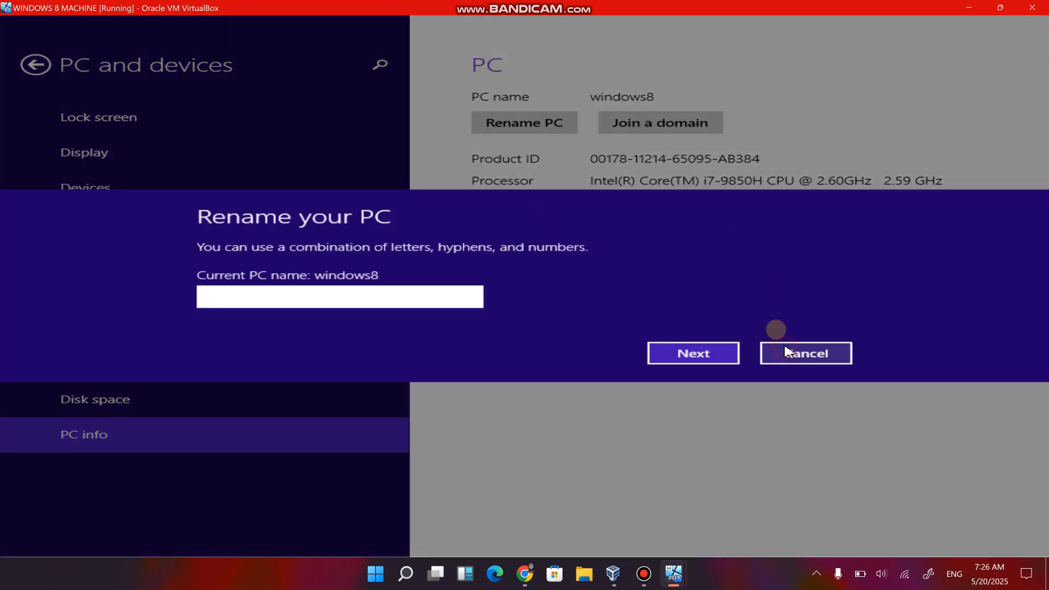
click(786, 351)
Try to join the PC to the domain alex.IT from the PC info settings.
click(688, 123)
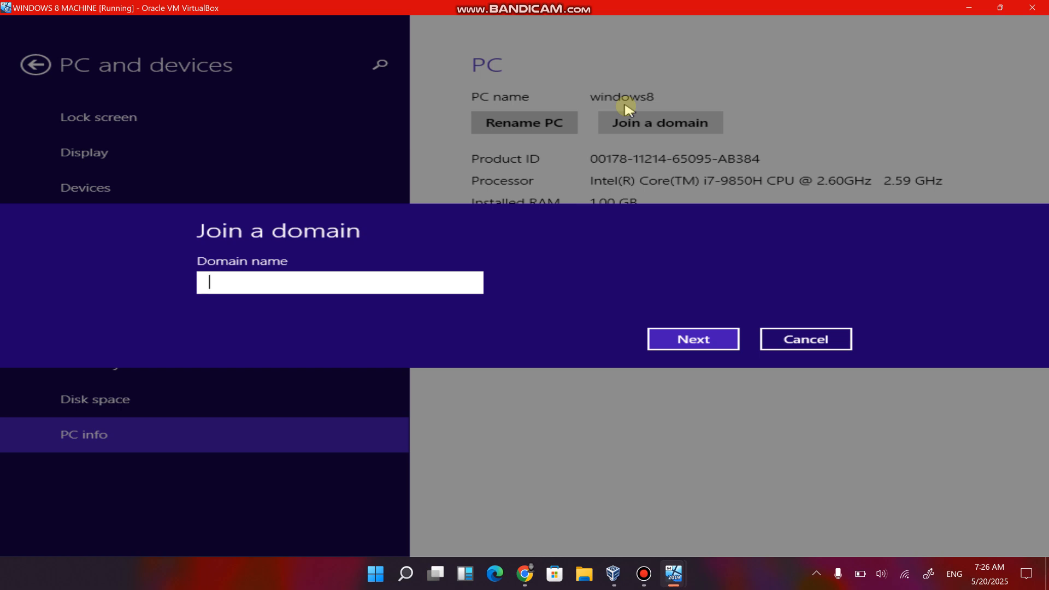
text(a)
key(BackSpace)
key(BackSpace)
text(al)
key(Return)
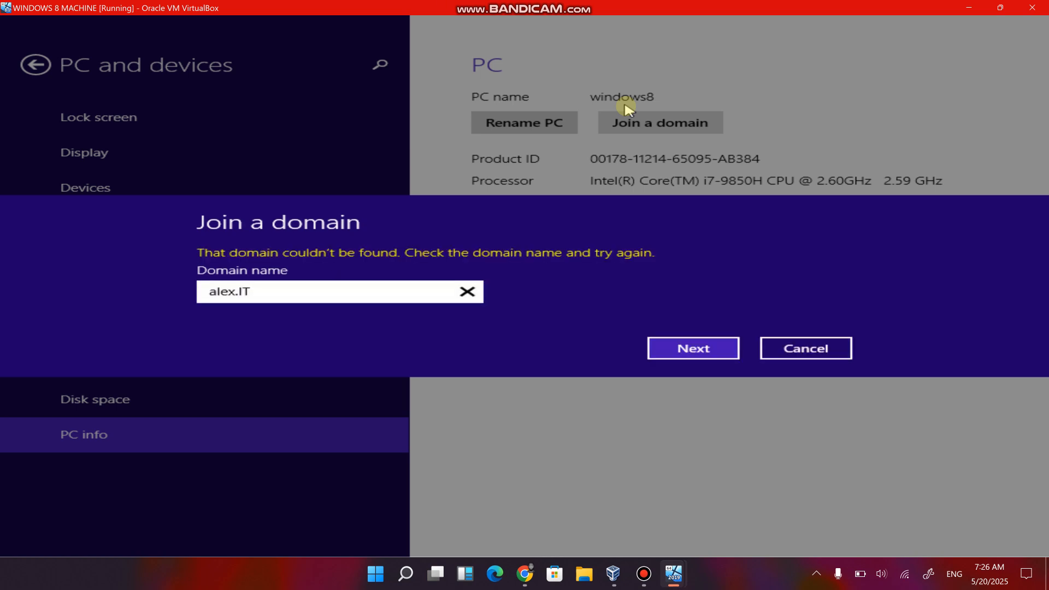
Try to join the PC to the domain cybertech.local instead, and cancel the domain join.
key(BackSpace)
key(BackSpace)
text(cybertech.local)
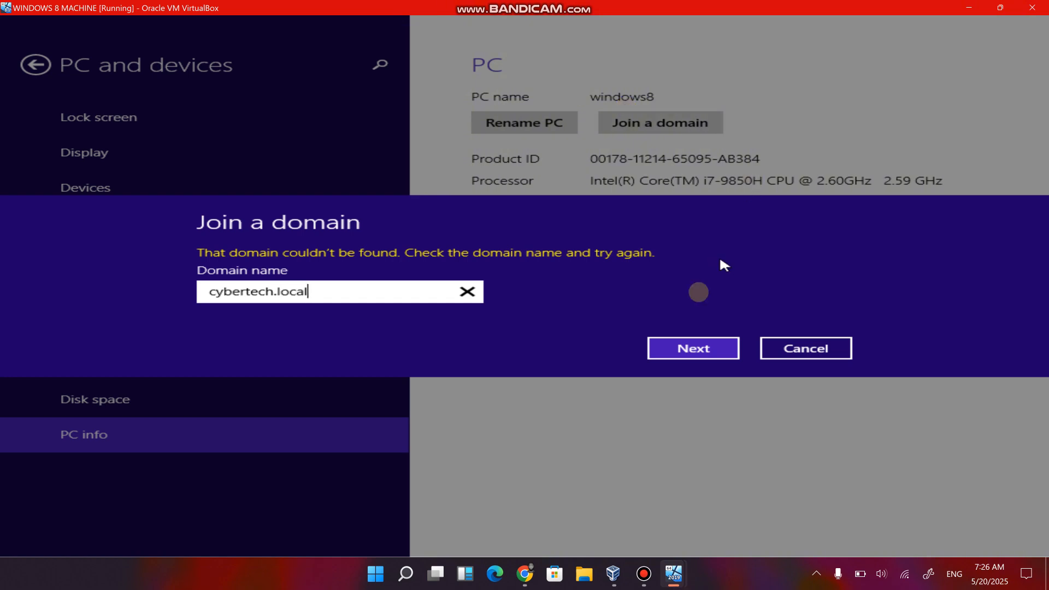
click(678, 350)
click(467, 292)
click(792, 350)
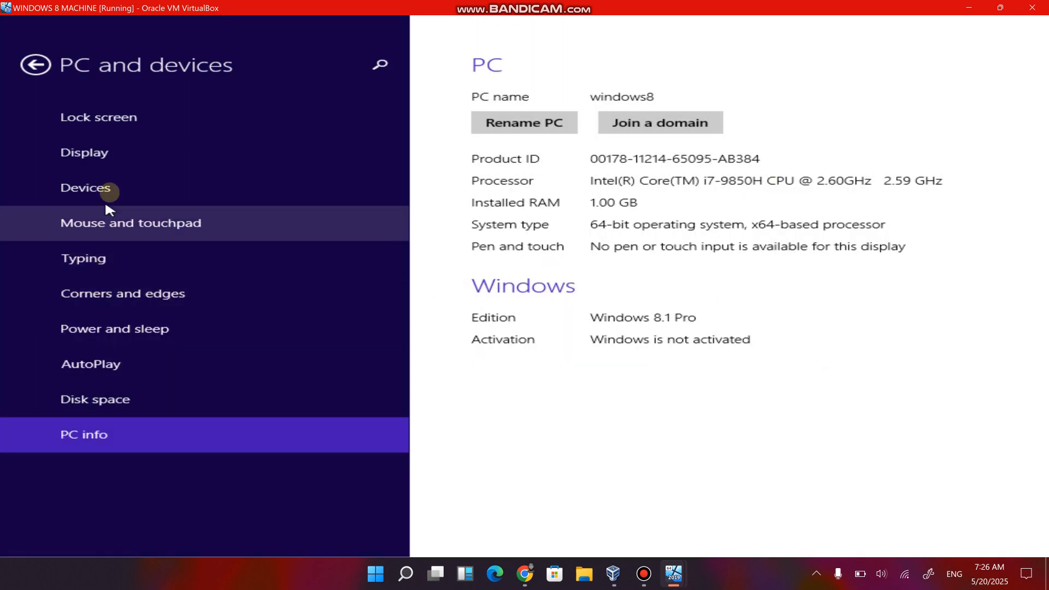
click(536, 125)
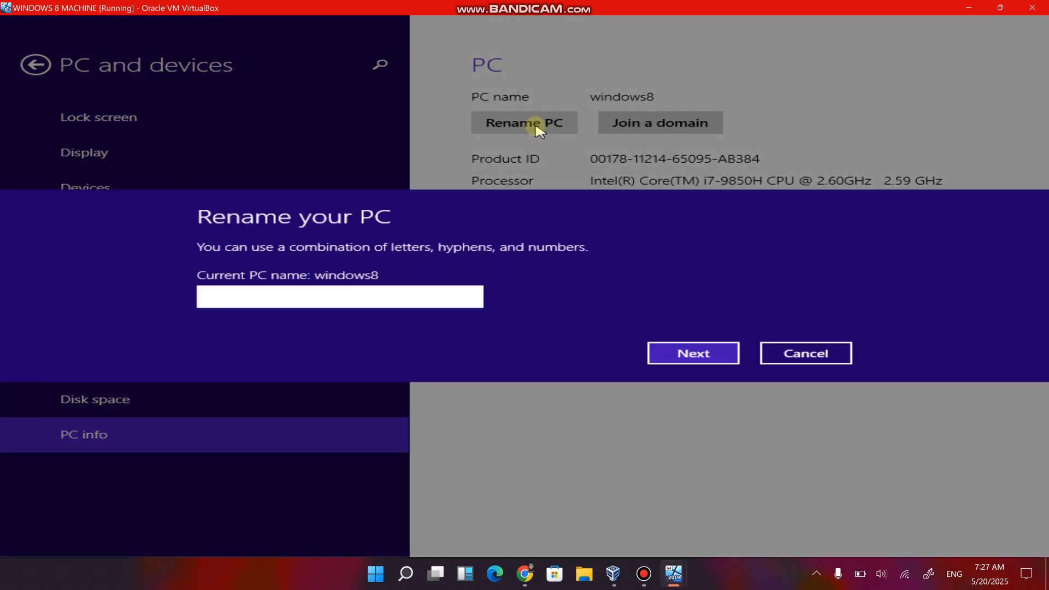
click(794, 352)
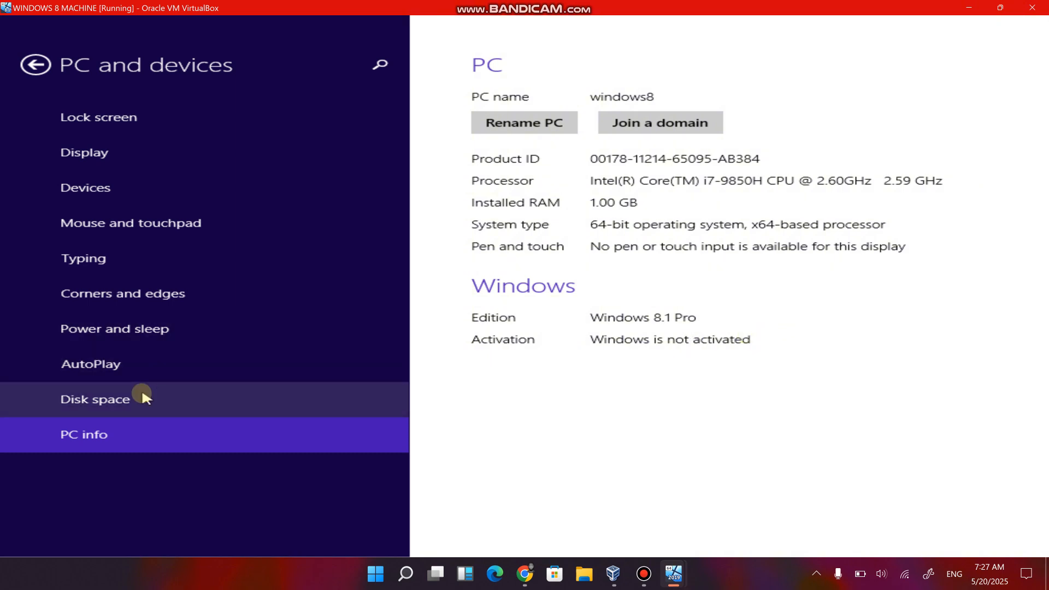
click(1032, 8)
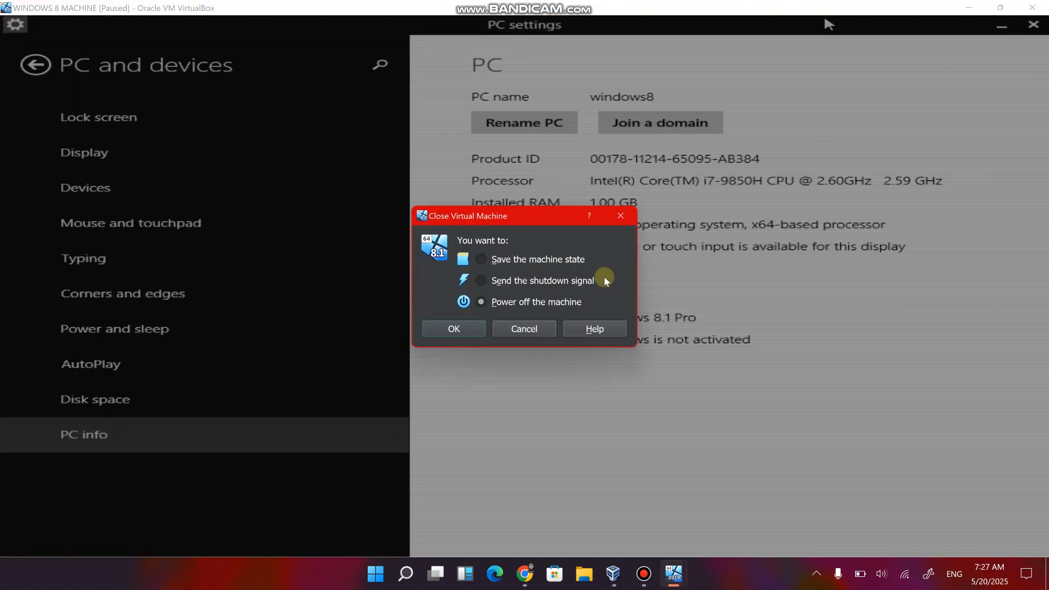
click(523, 329)
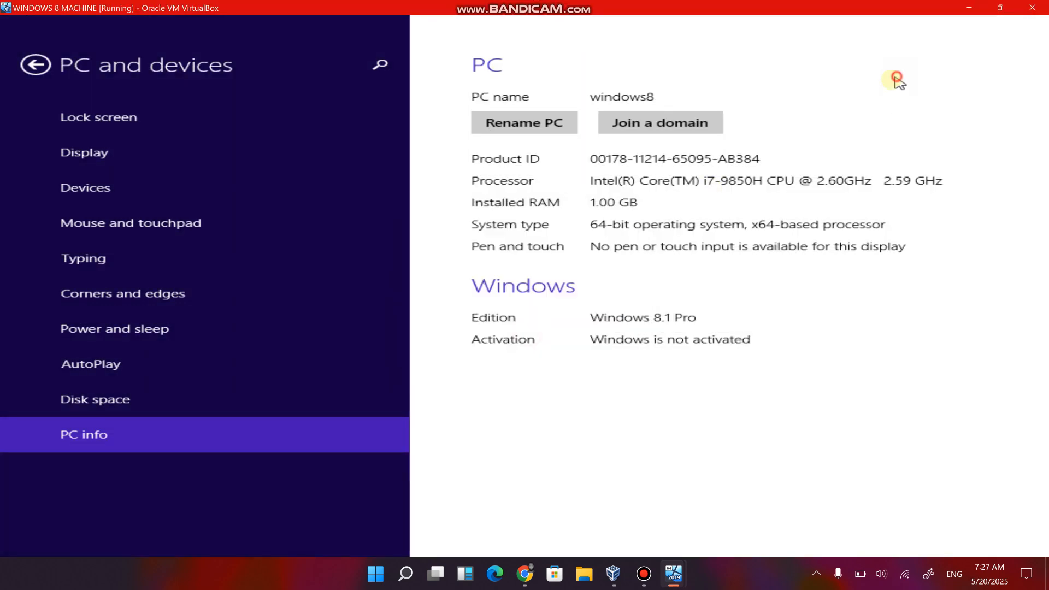
Leave PC settings for the Windows 8 desktop and open the system properties of This PC.
click(39, 67)
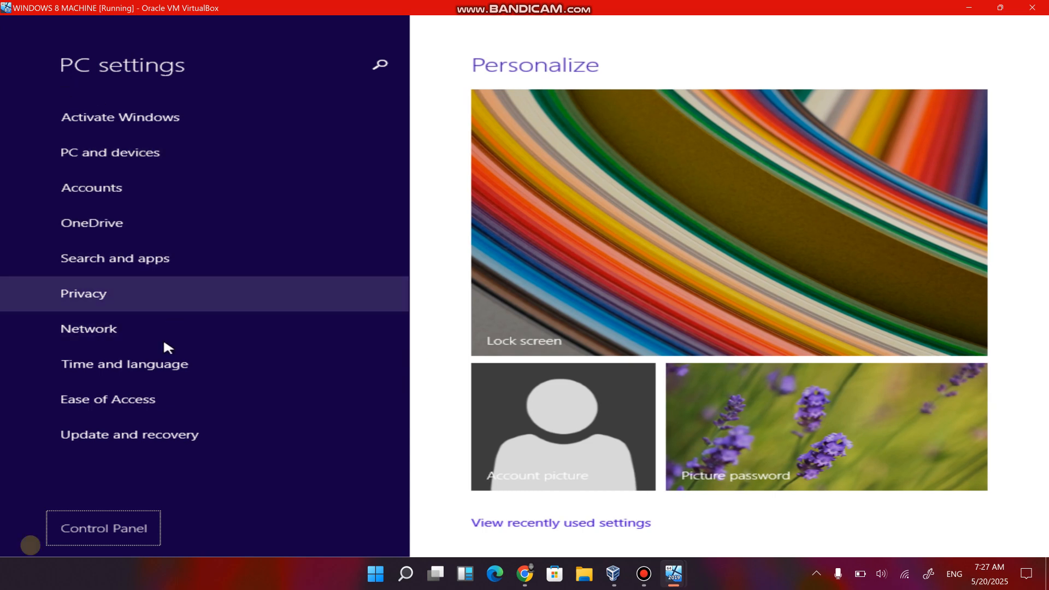
click(5, 542)
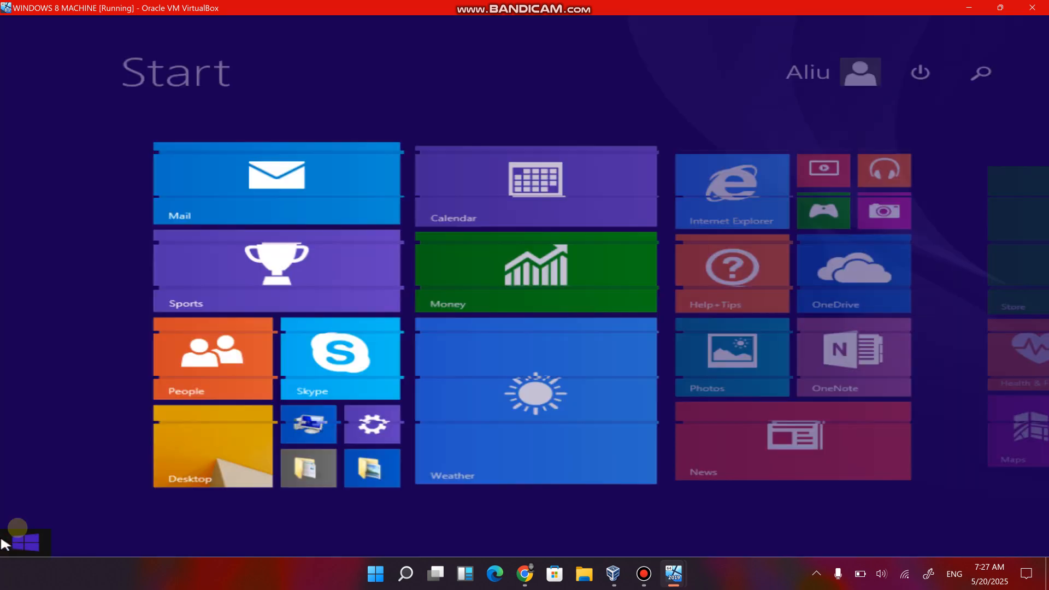
click(180, 458)
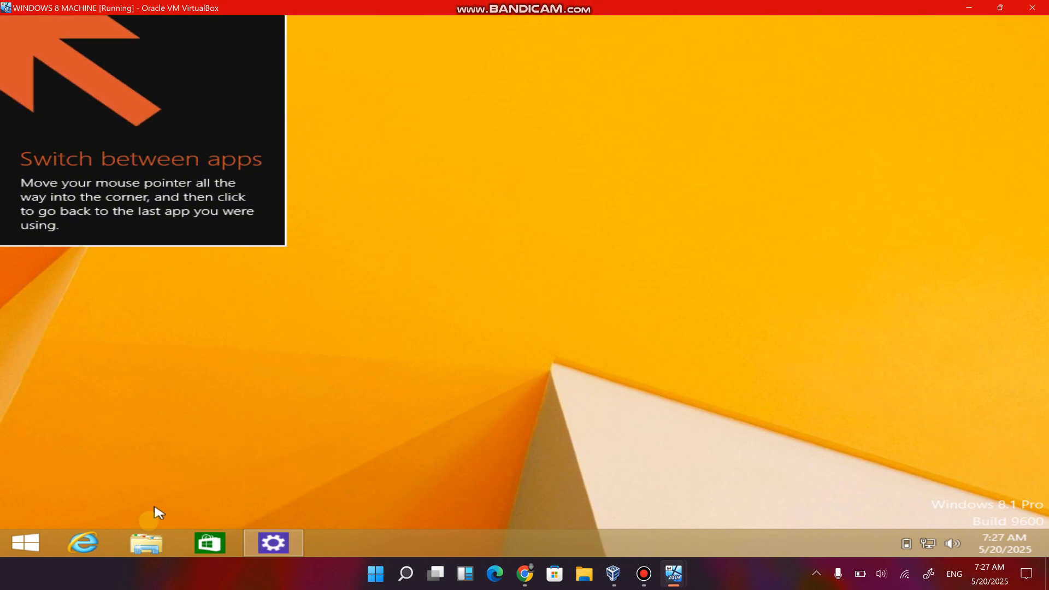
click(145, 547)
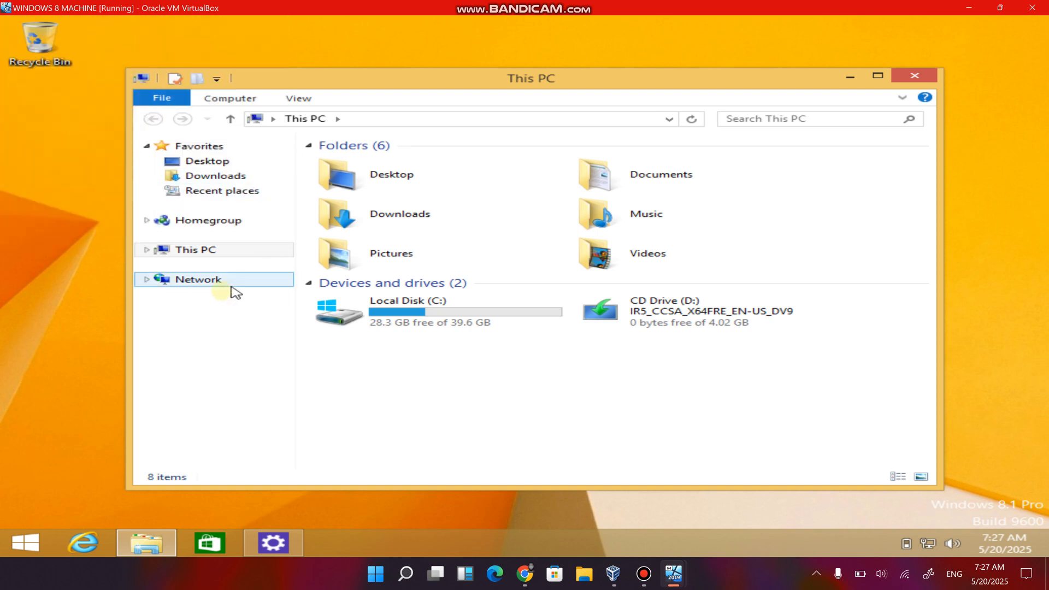
right_click(204, 253)
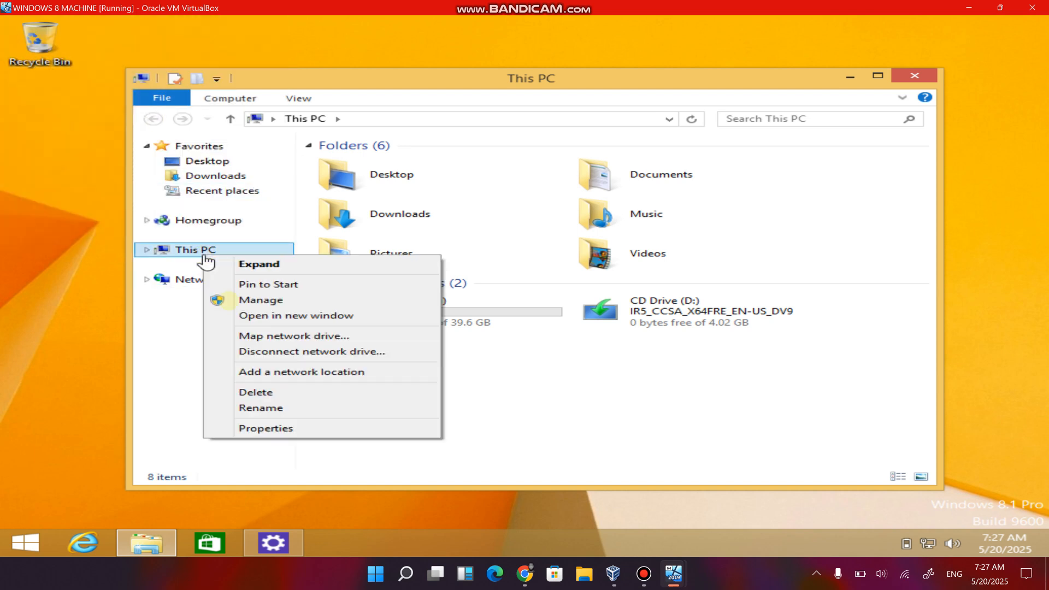
click(258, 428)
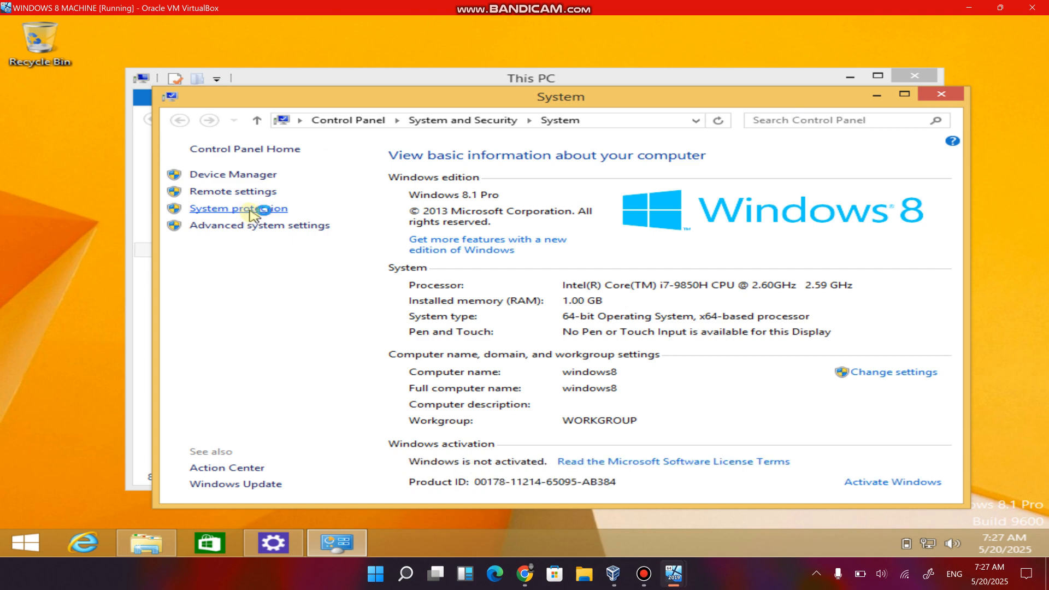
Bring up the Computer Name settings in System Properties and open the dialog for changing the computer's name or domain.
click(249, 213)
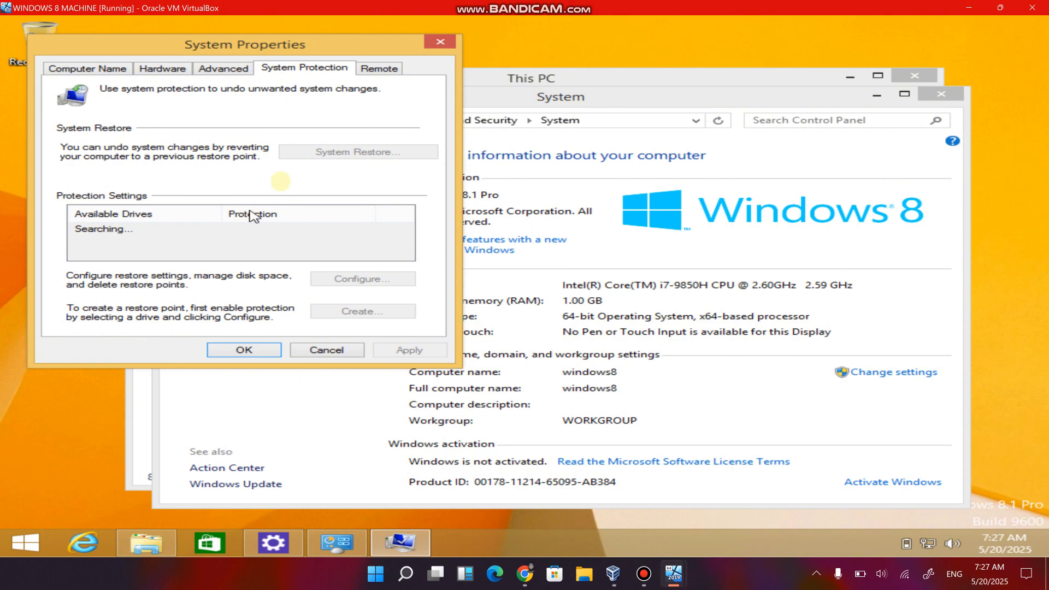
drag(323, 46, 541, 110)
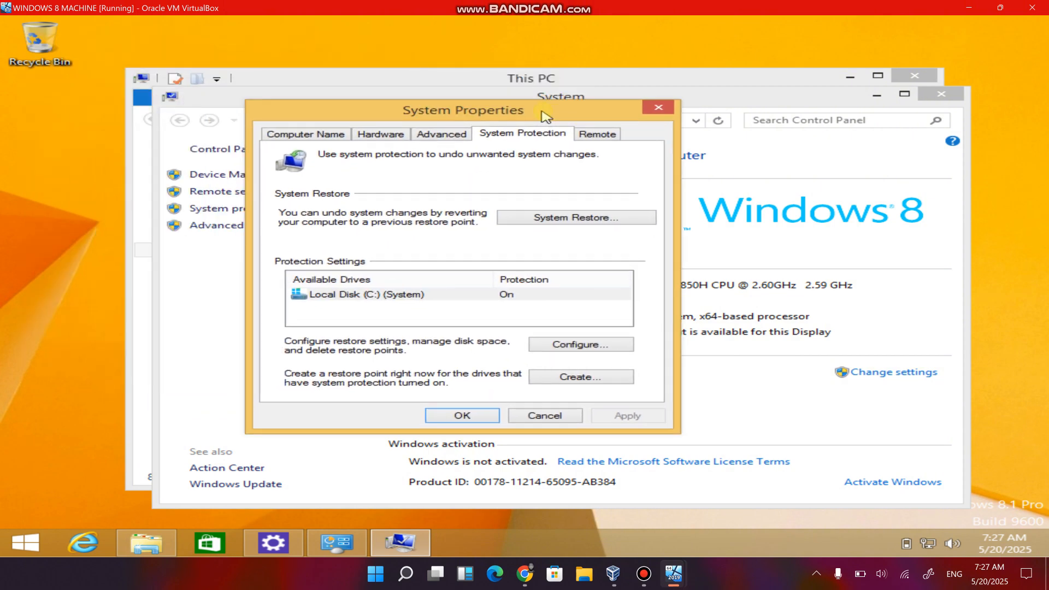
click(320, 137)
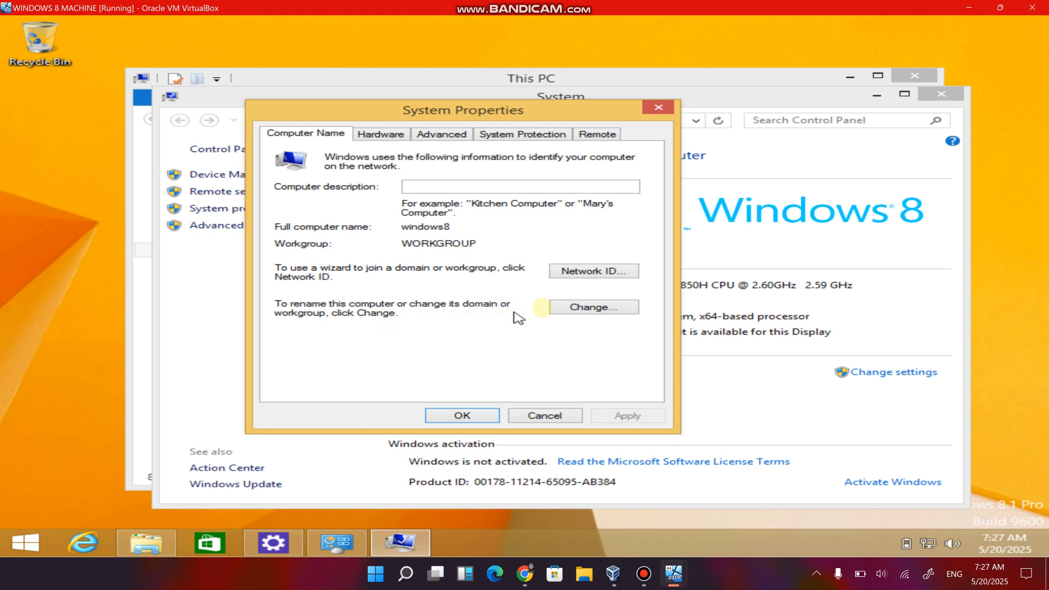
click(576, 309)
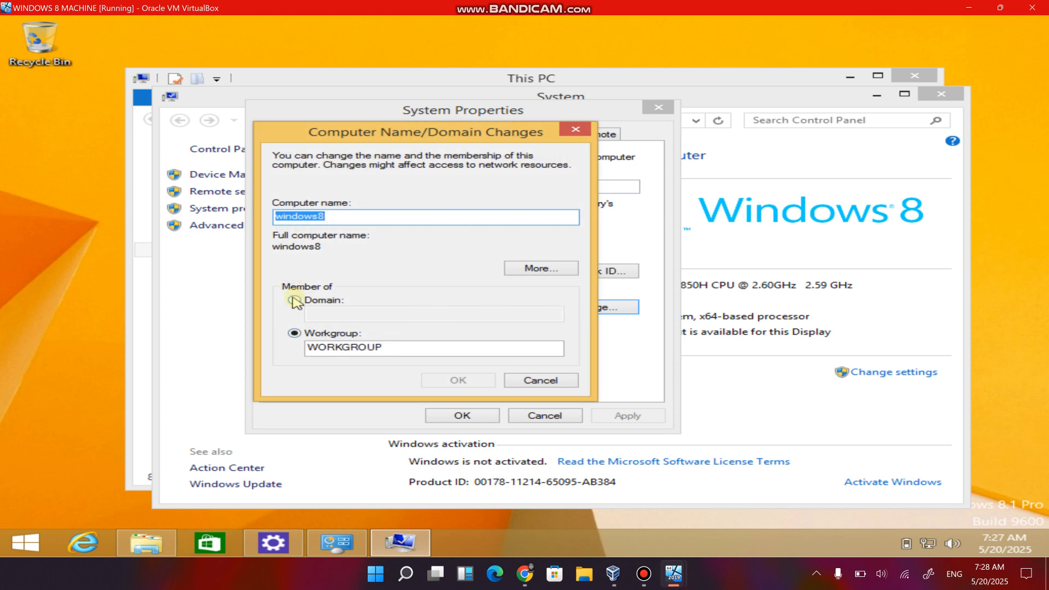
Set the computer's membership to the domain cybertech.local and try to apply the change.
click(294, 300)
click(340, 315)
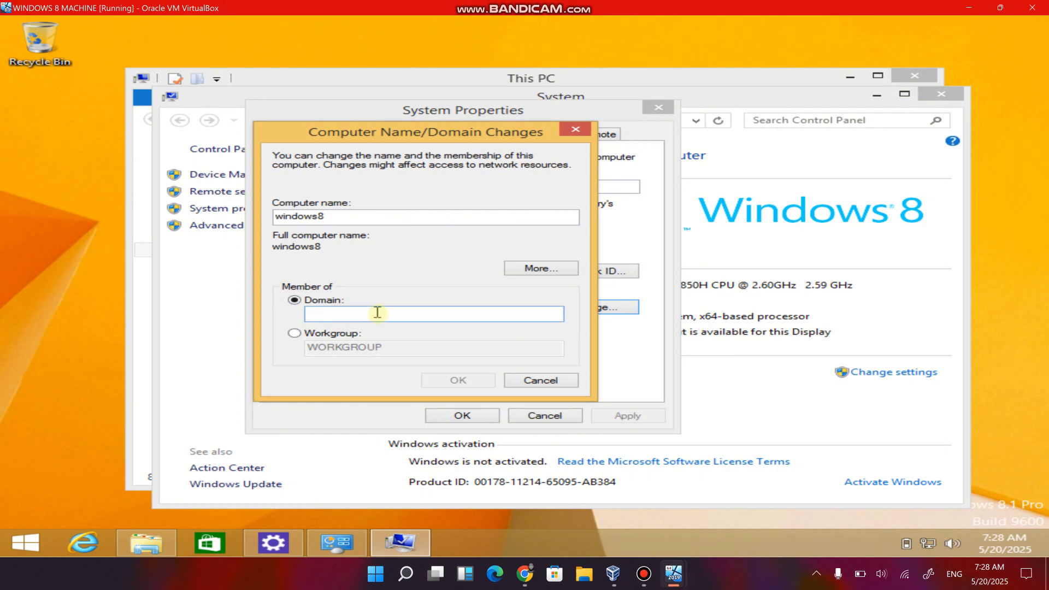
text(cybertech.loca)
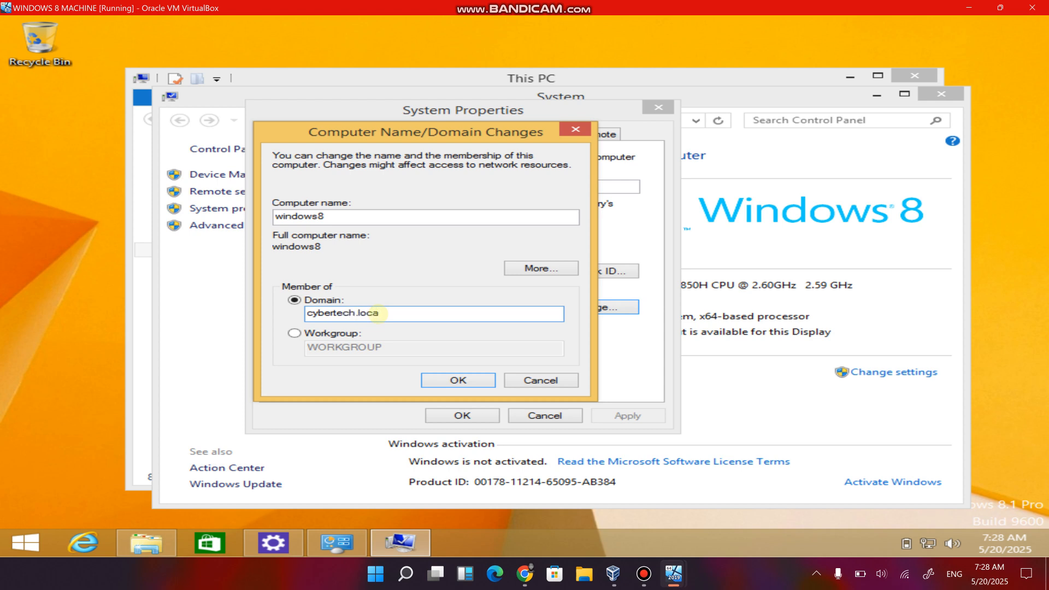
text(l)
click(457, 380)
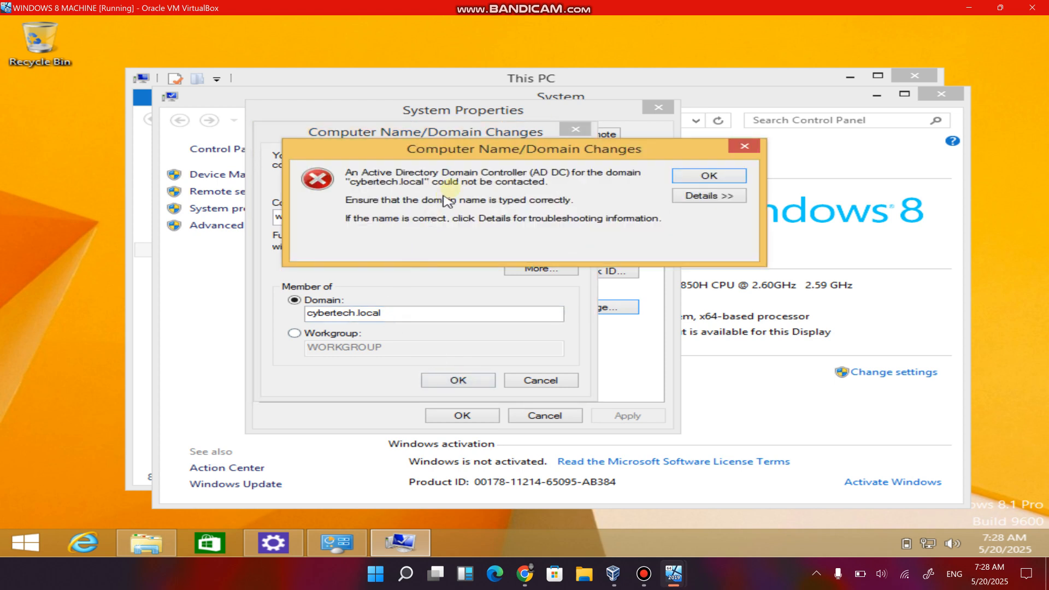
drag(487, 153, 374, 163)
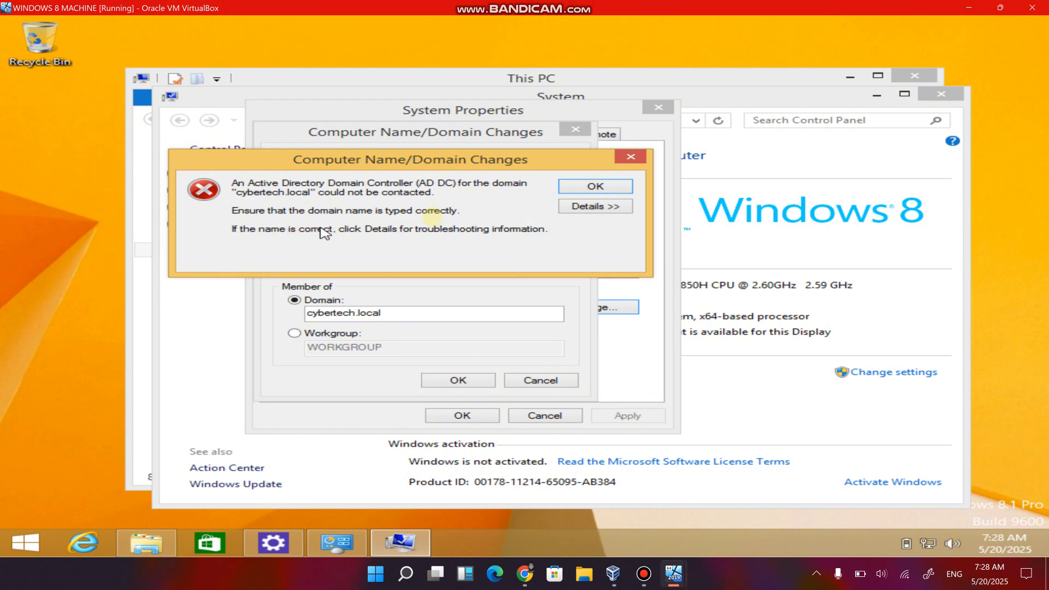
click(596, 185)
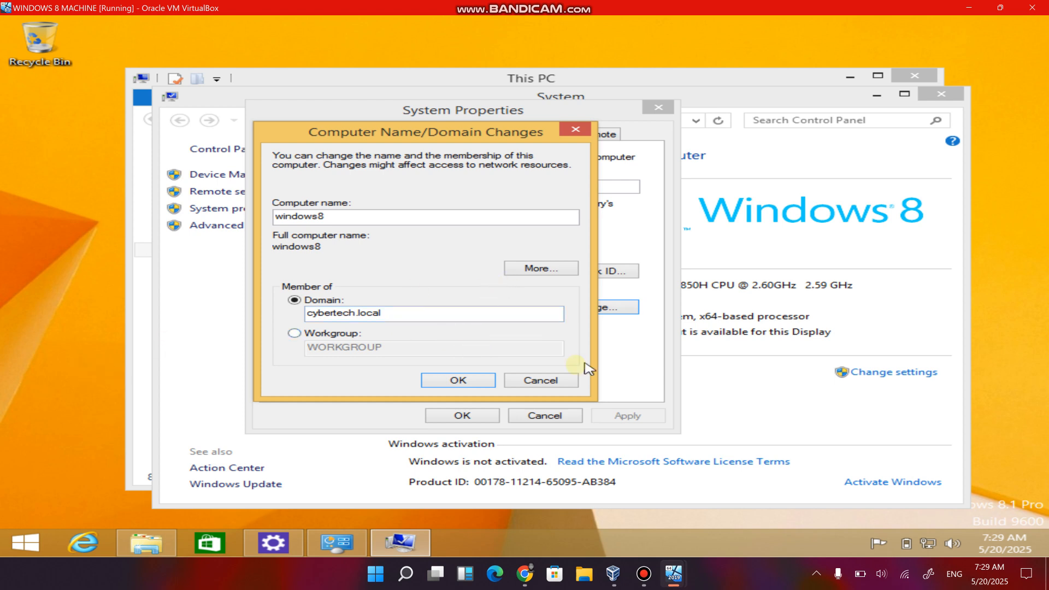
Cancel the computer name and domain change, and close the System Properties, System and This PC windows.
click(560, 380)
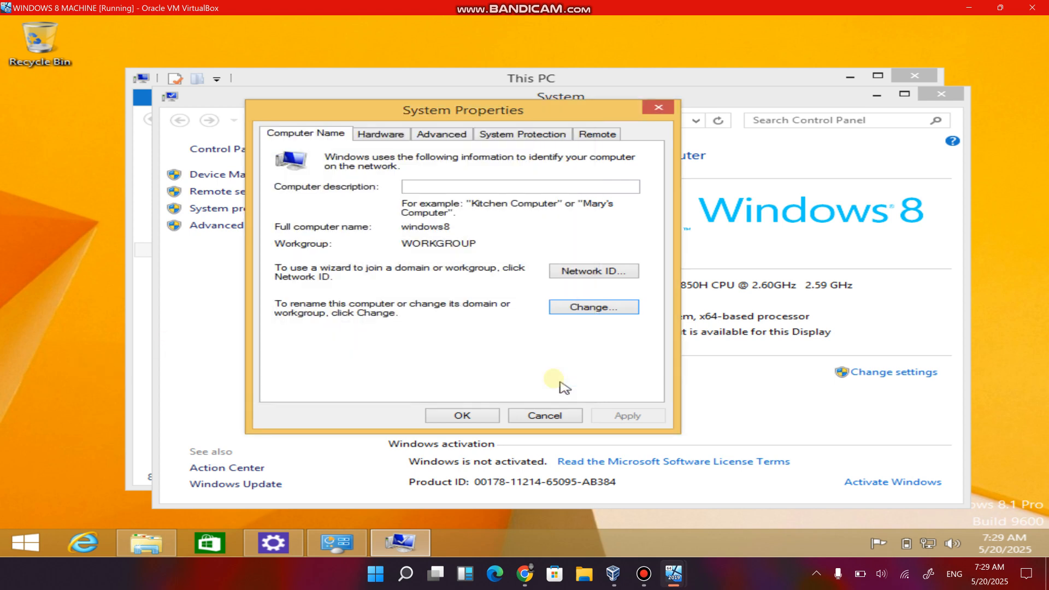
click(661, 108)
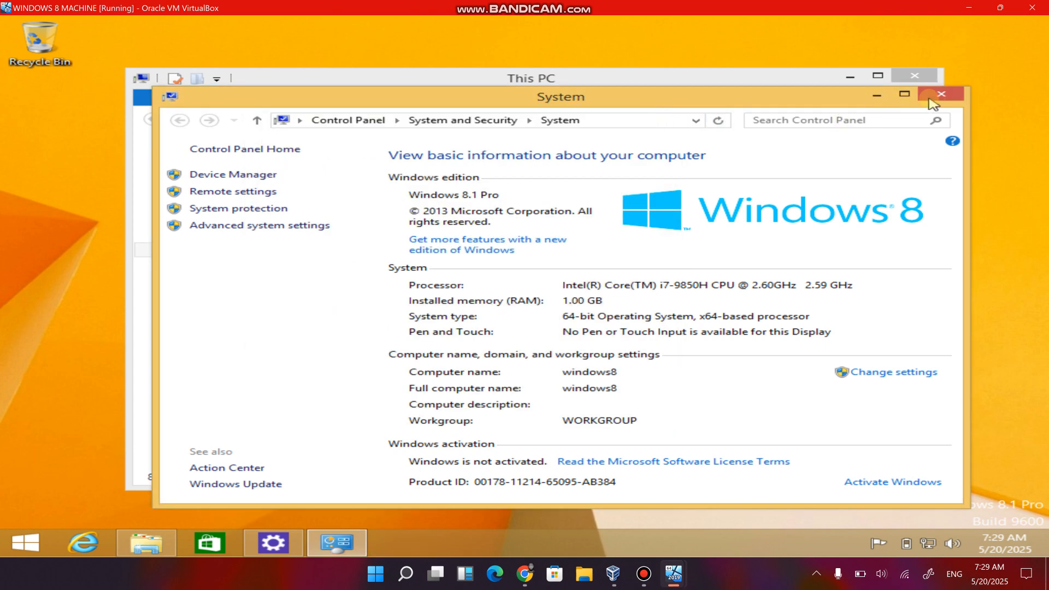
click(941, 94)
click(909, 76)
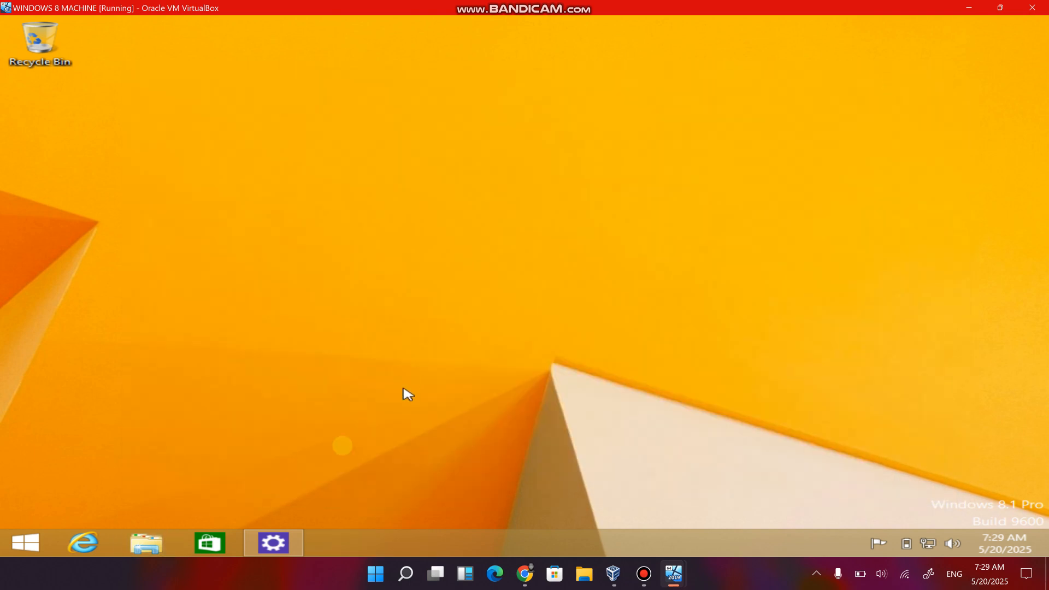
Open the Network and Sharing Center from the Control Panel and show the Ethernet connection's status.
click(273, 543)
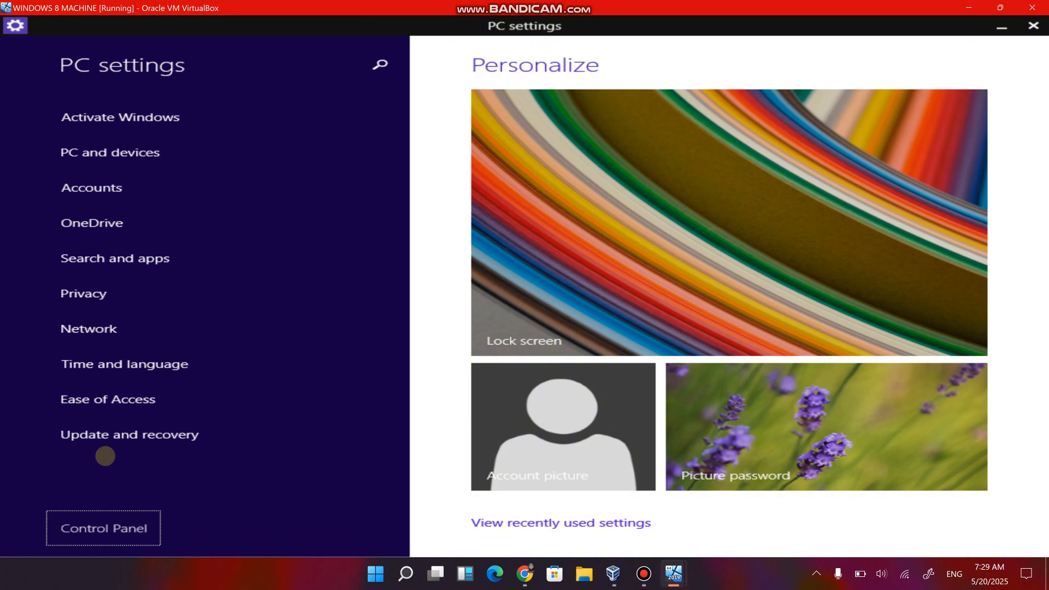
click(130, 541)
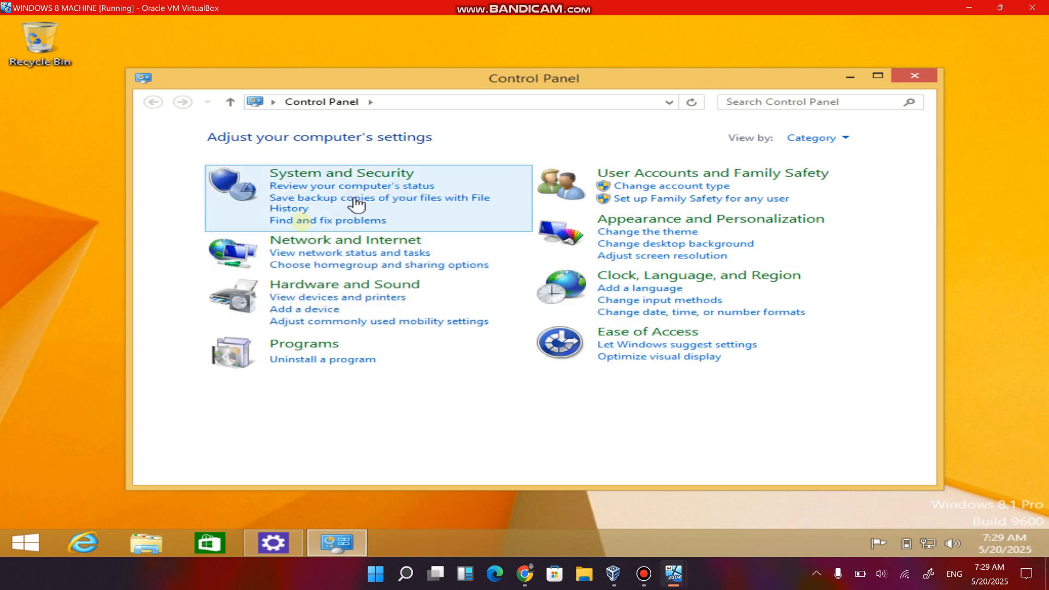
click(316, 253)
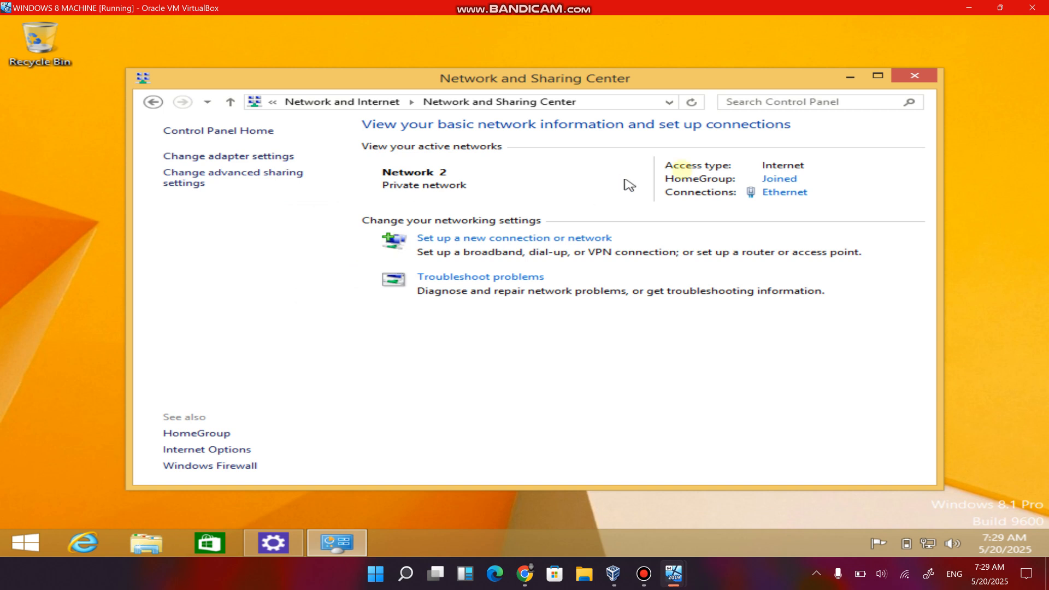
click(776, 193)
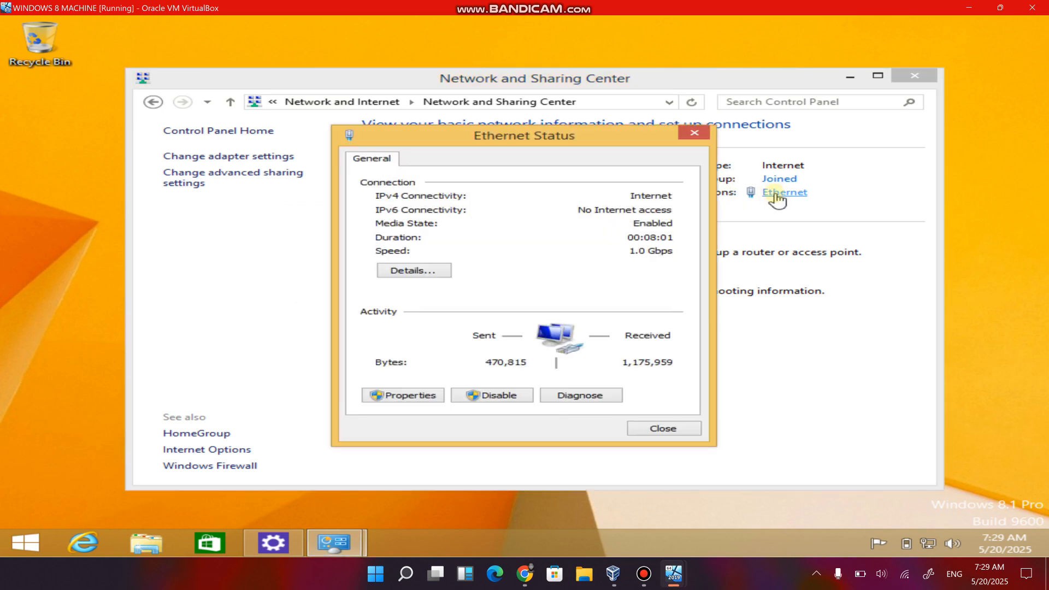
Open the Ethernet connection's properties and bring up the Internet Protocol Version 4 (TCP/IPv4) properties.
click(424, 400)
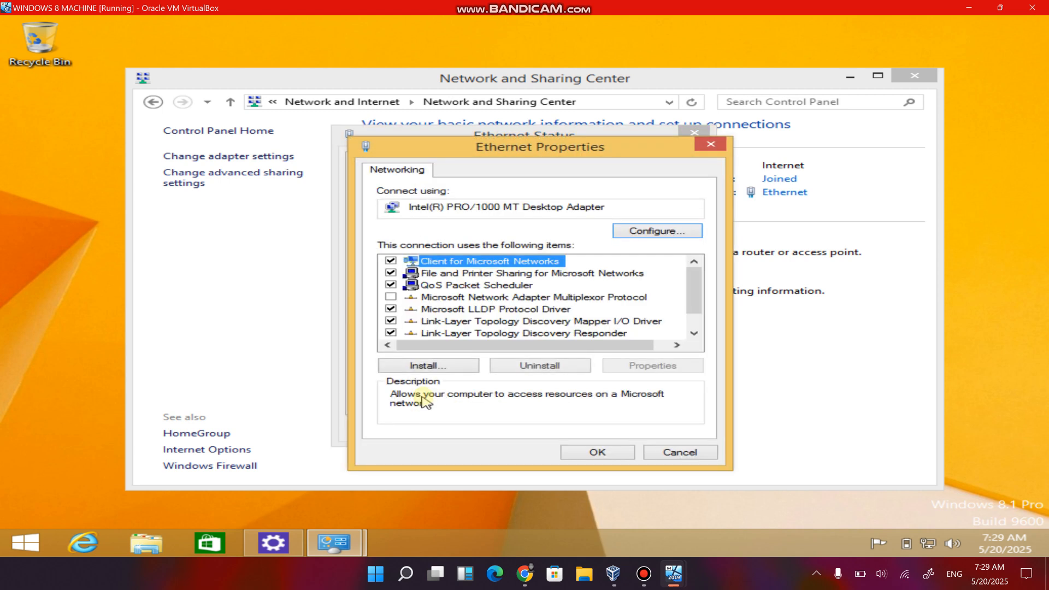
scroll(468, 312, down, 1)
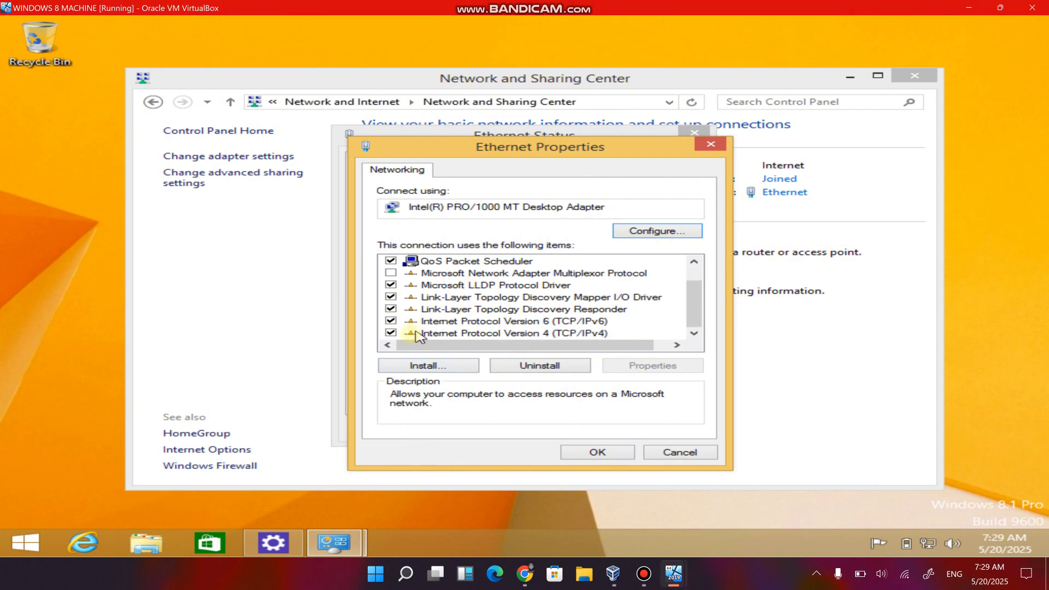
click(472, 333)
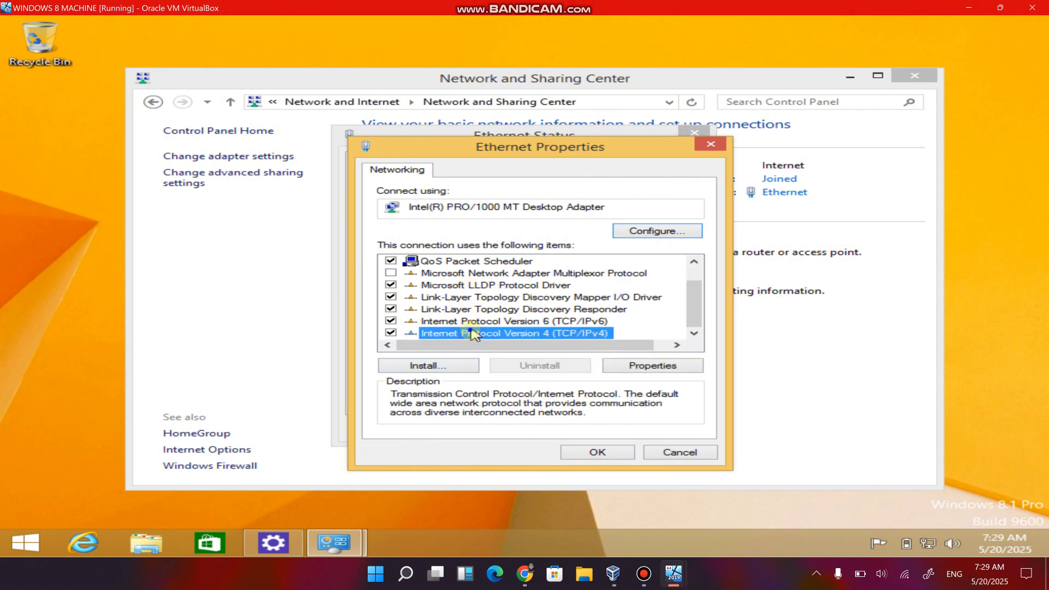
click(640, 370)
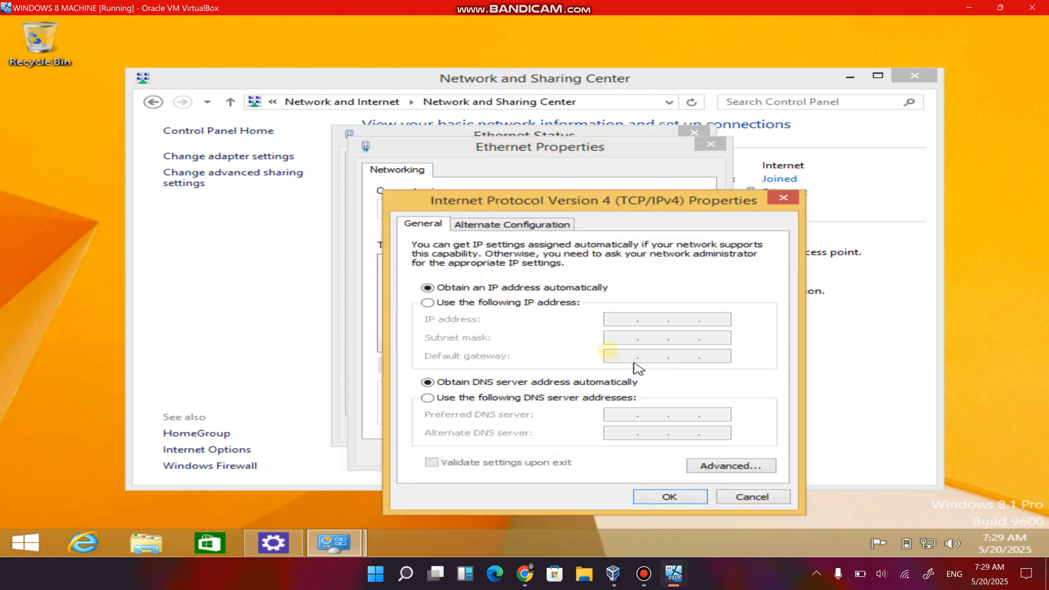
Switch the IPv4 settings to a manually specified IP address and move the dialog aside.
drag(578, 201, 436, 149)
click(282, 246)
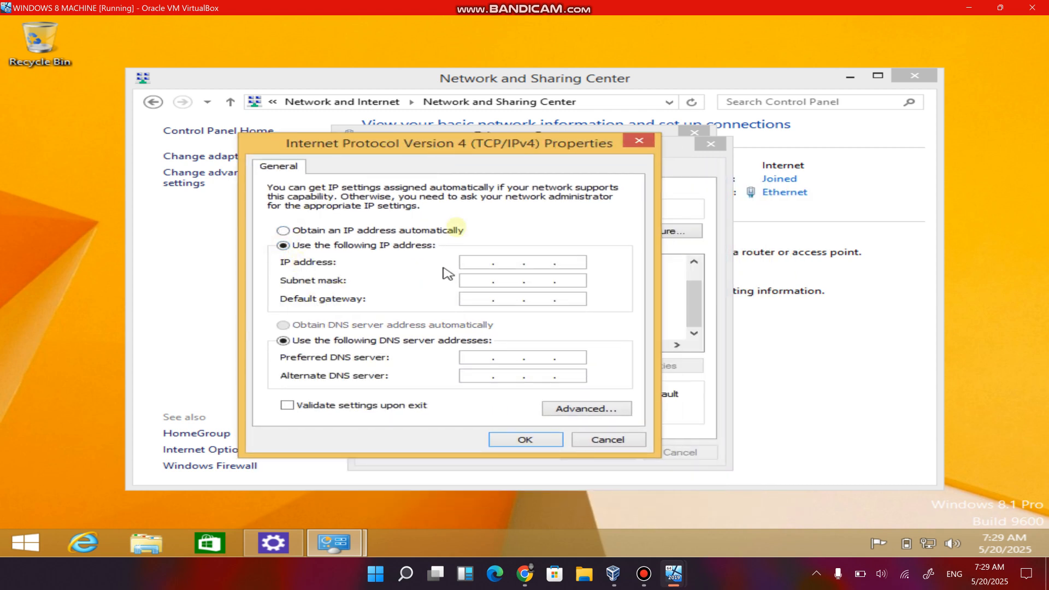
drag(431, 147, 287, 107)
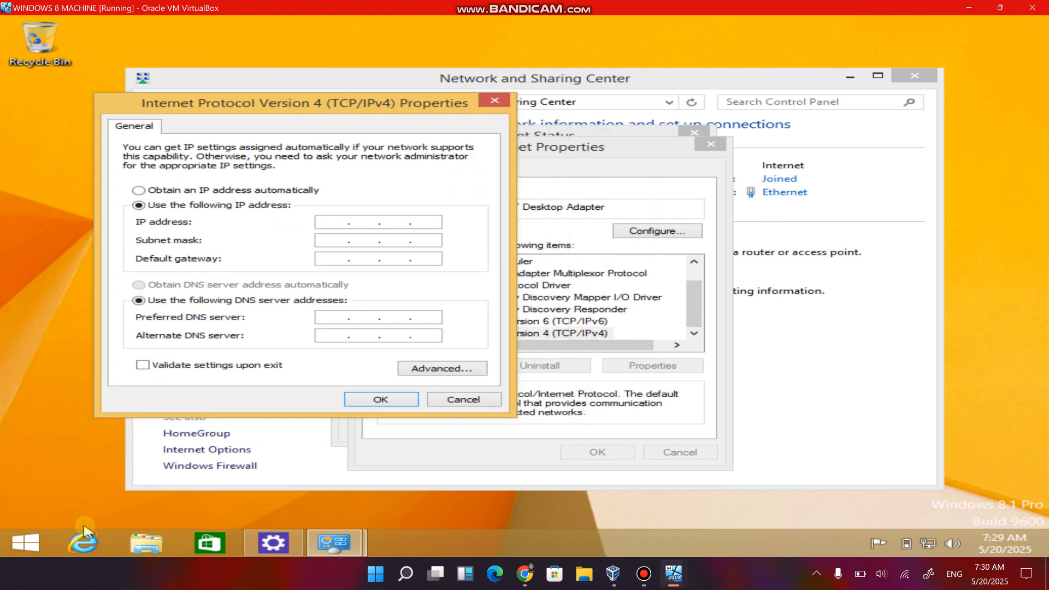
Run ipconfig in a Windows 8 command prompt and place its window beside the IPv4 properties dialog.
key(super+r)
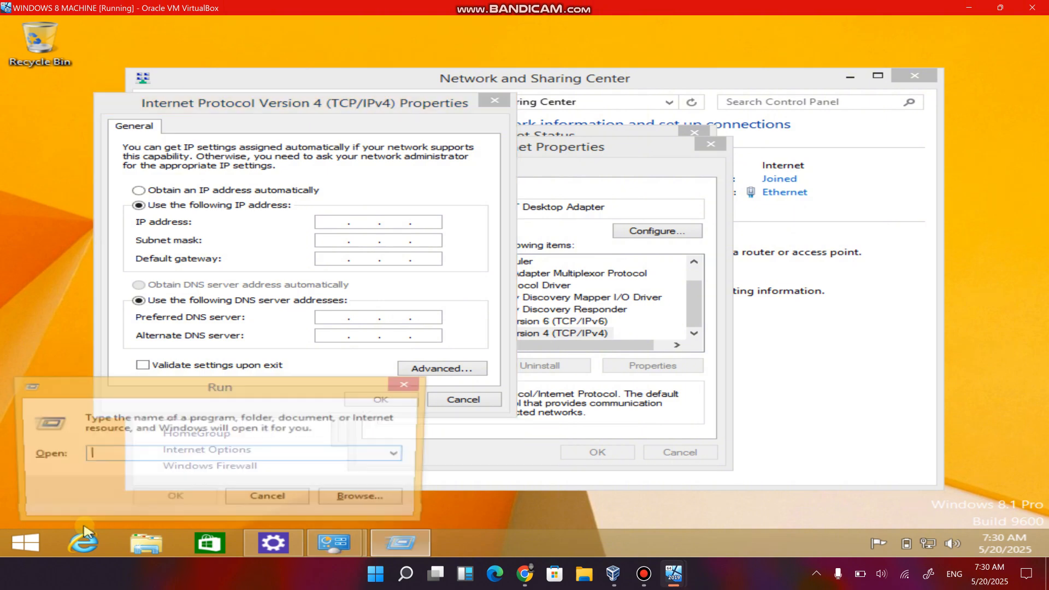
text(cmd)
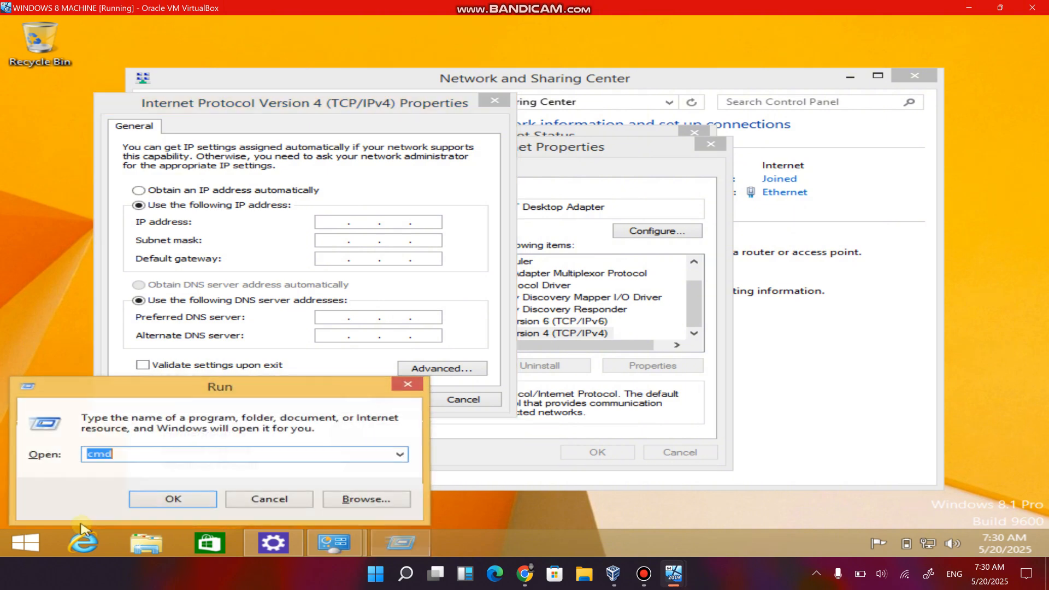
key(Return)
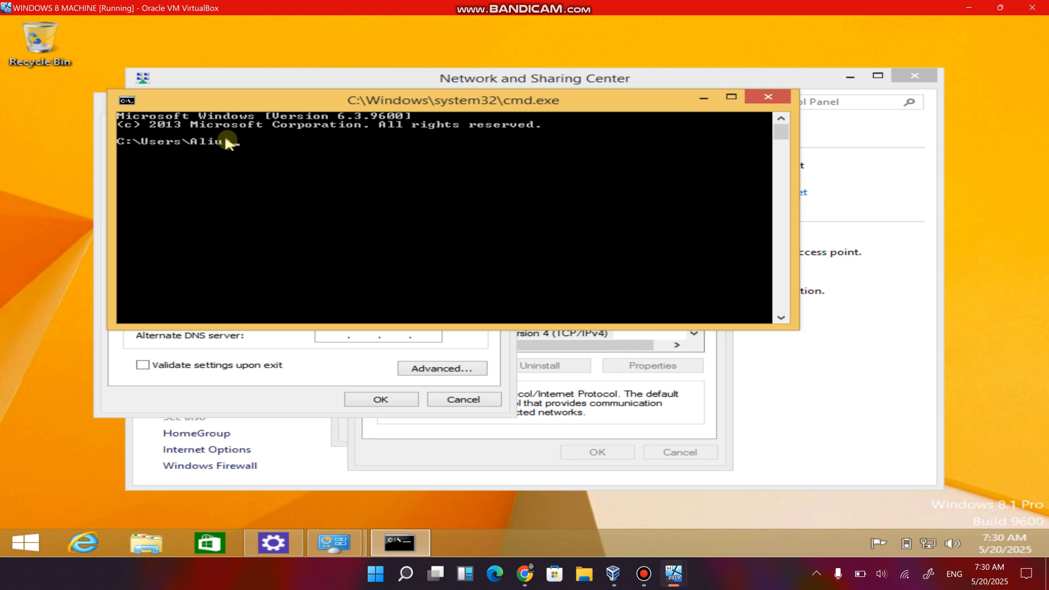
text(ipconfig)
key(Return)
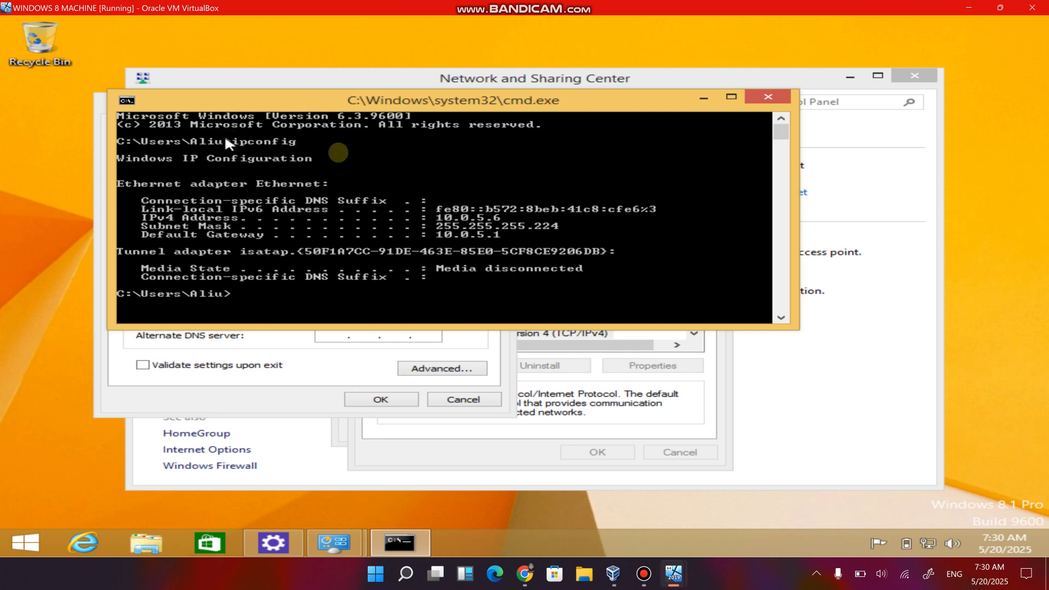
drag(464, 90, 944, 183)
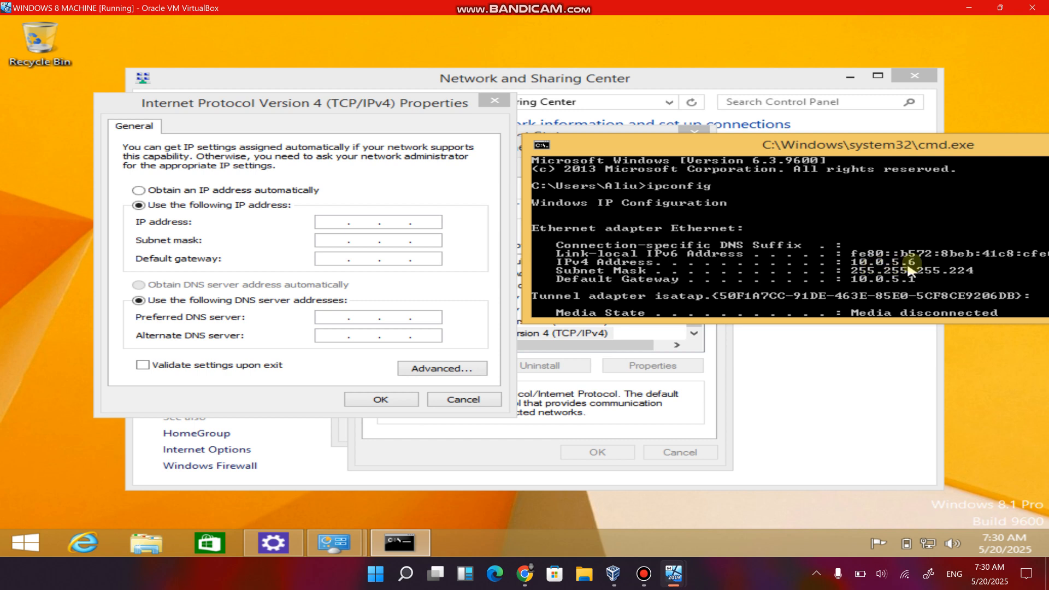
Set the Windows 8 machine's static IP address to 10.0.5.6.
click(338, 225)
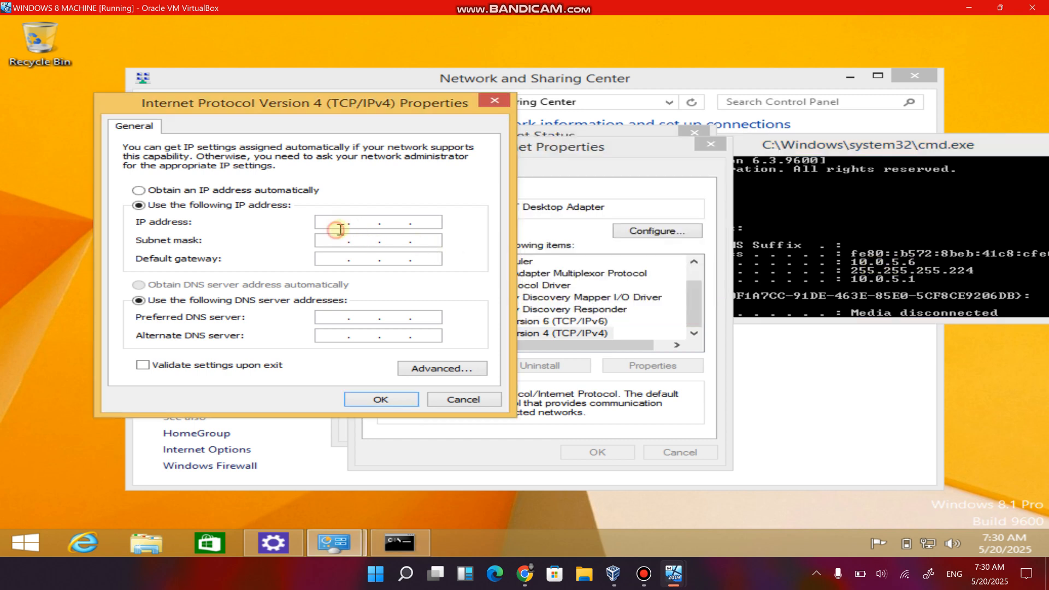
text(10.0.5.6)
Set the subnet mask to 255.255.255.224 and move on to the default gateway entry.
click(335, 241)
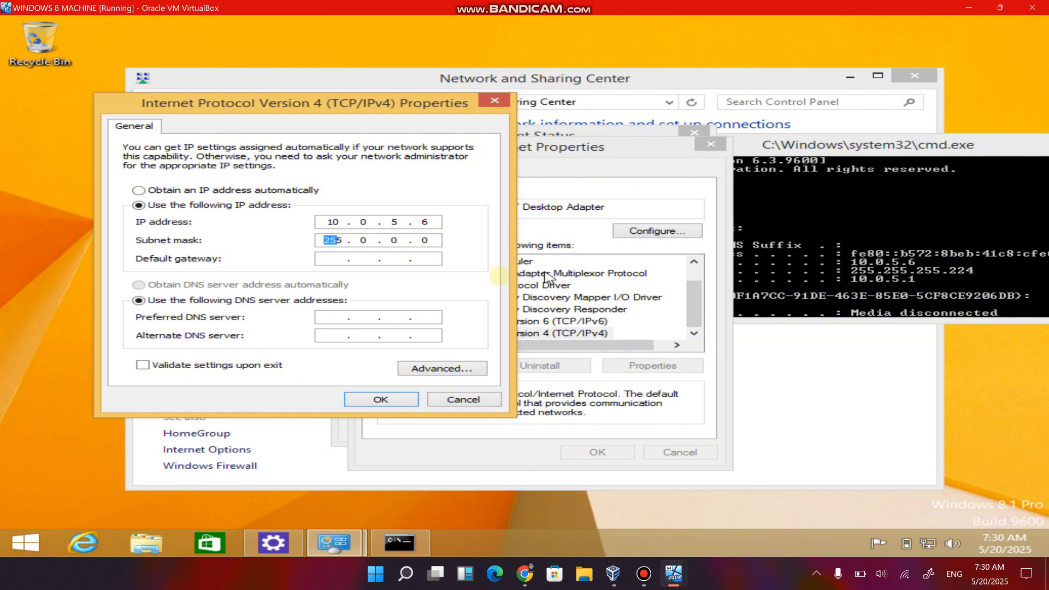
text(255 . 25)
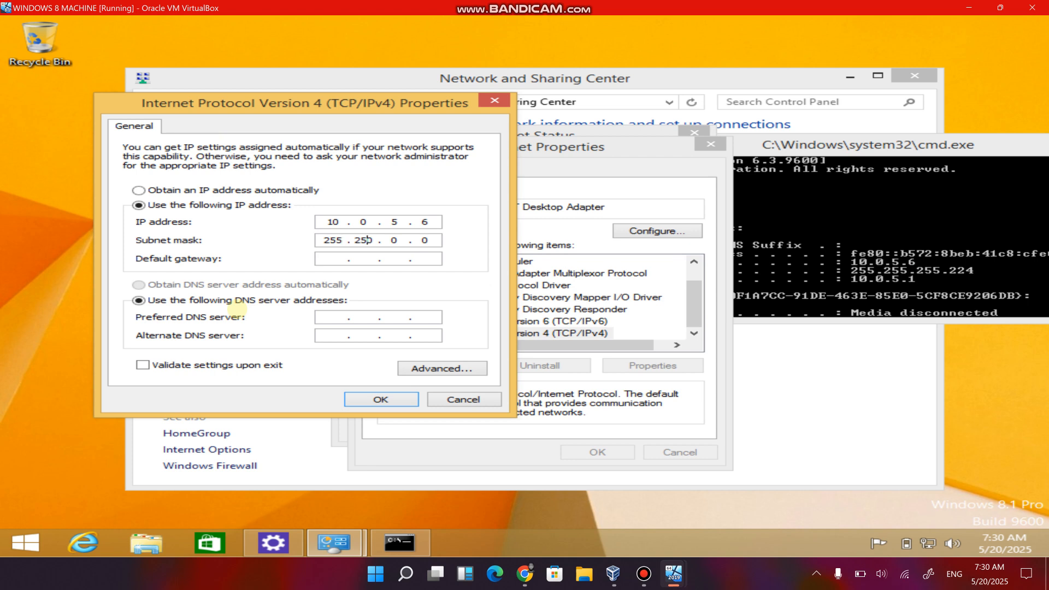
text(5 . 255 . 224)
click(327, 259)
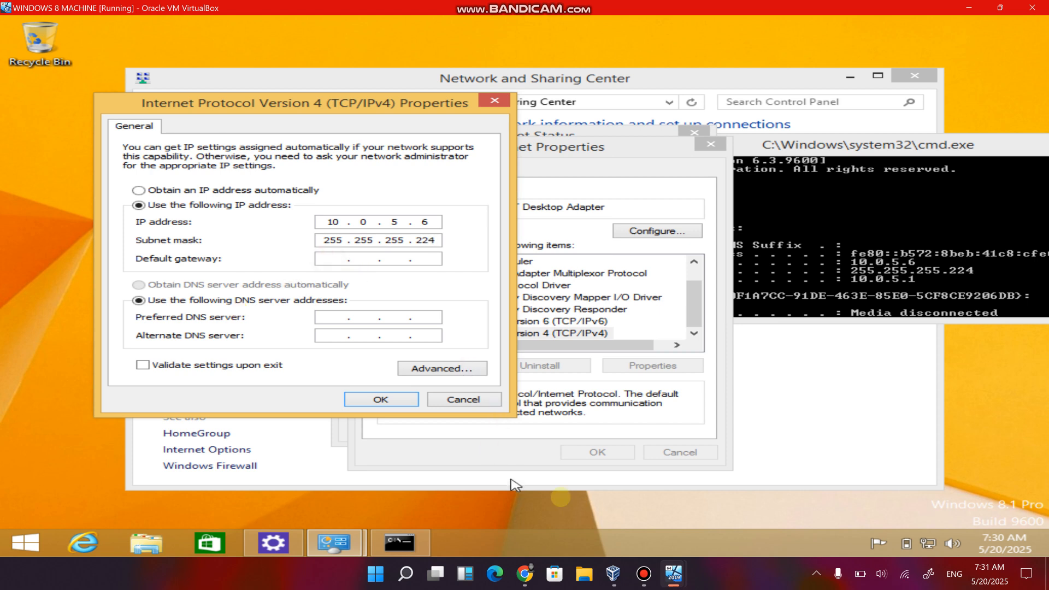
Switch to the Windows Server machine, check its IP configuration with ipconfig, close the command prompt and return to the Windows 8 machine.
mouse_move(673, 574)
click(585, 540)
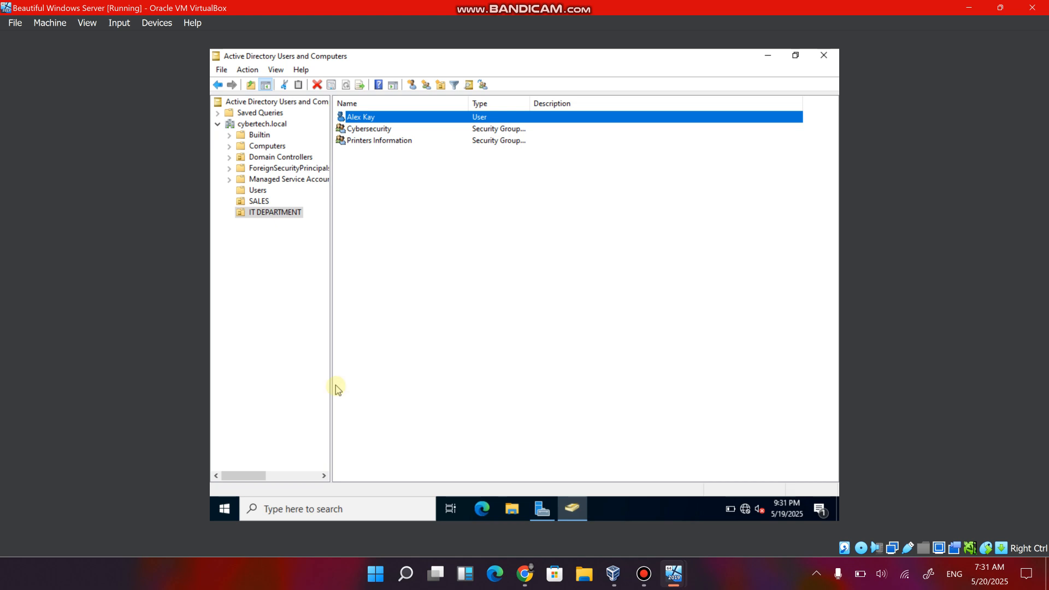
key(super+r)
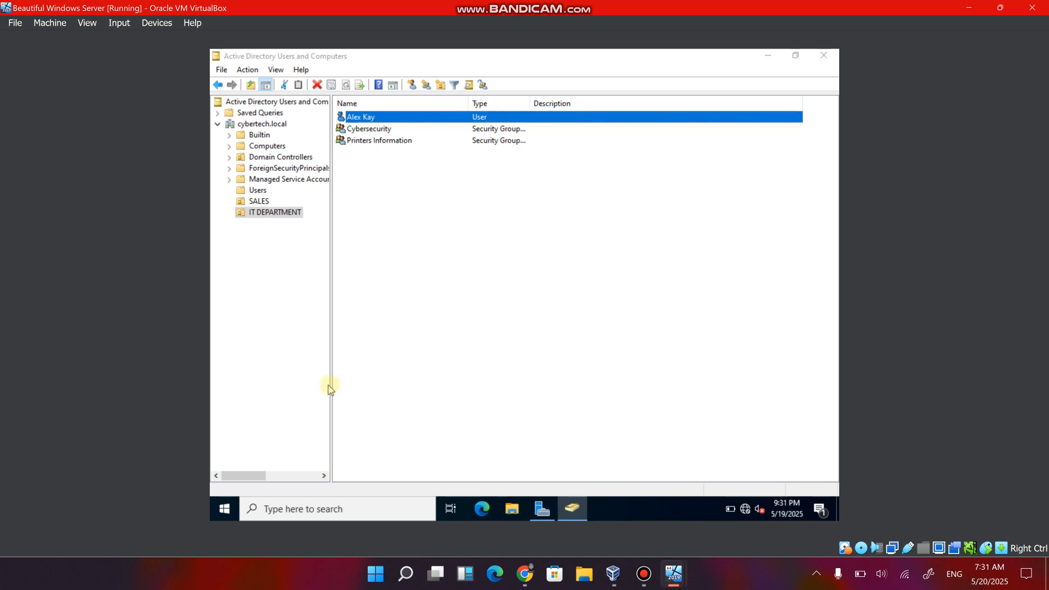
text(cmd)
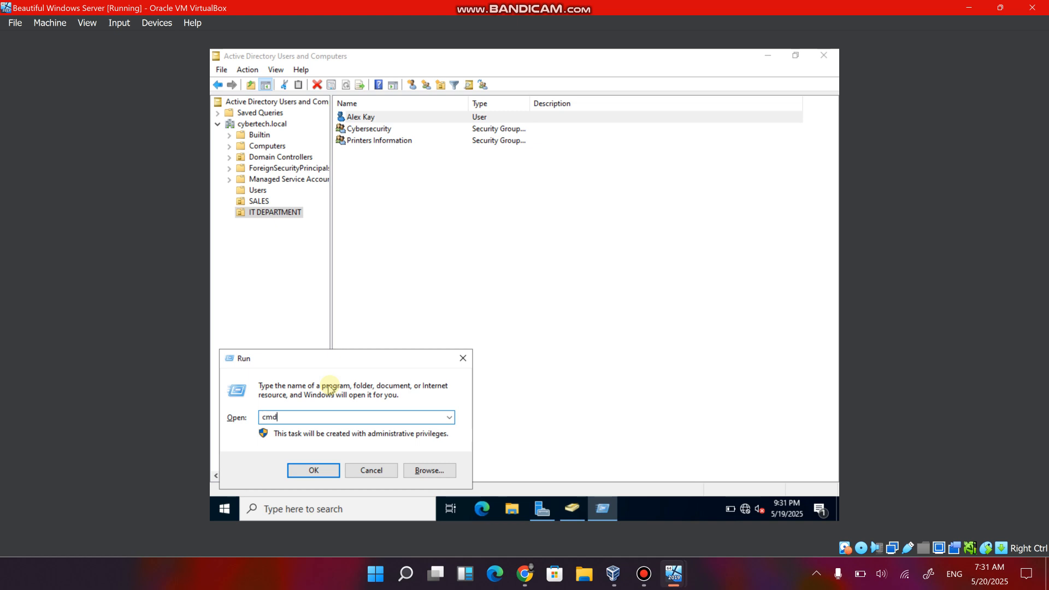
key(Return)
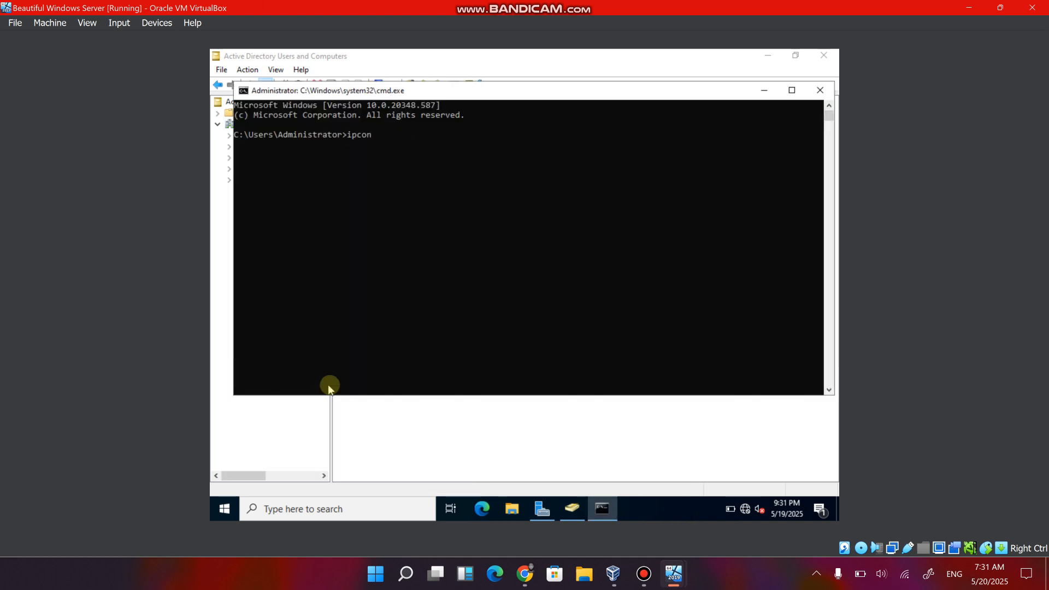
text(ipconfig)
key(Return)
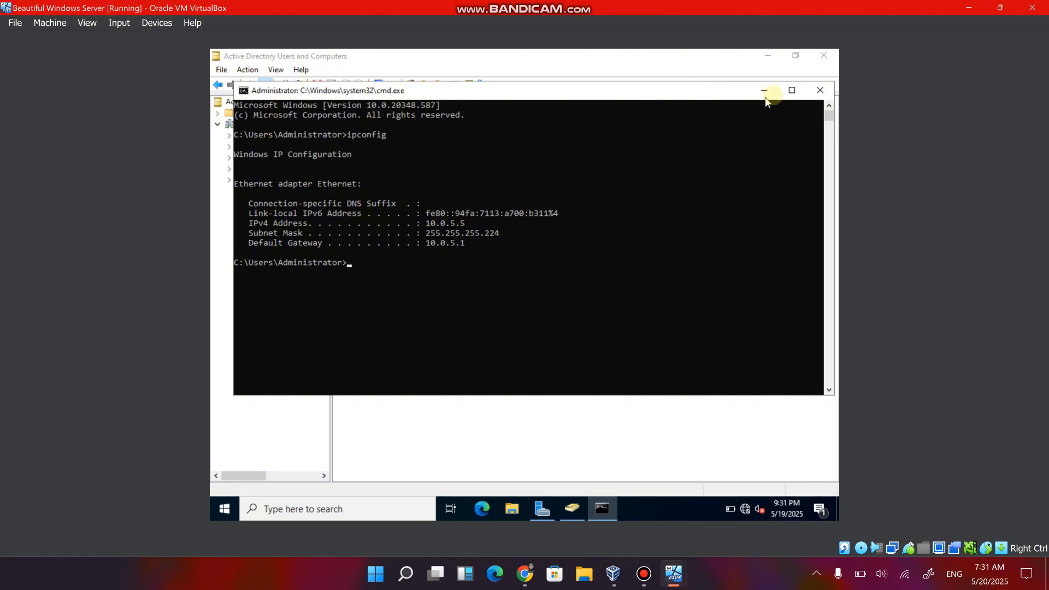
click(820, 90)
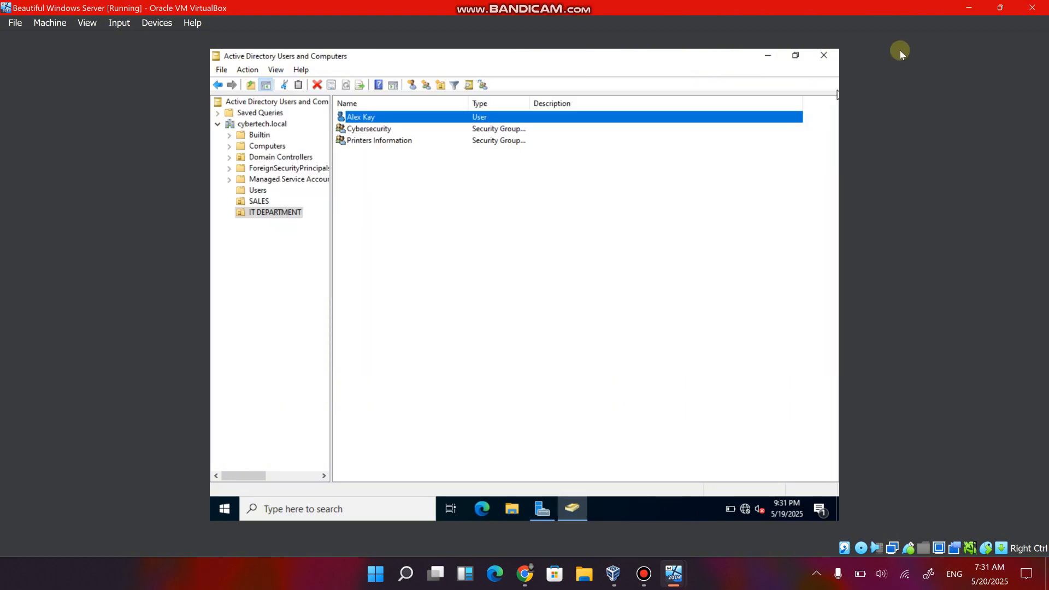
click(957, 15)
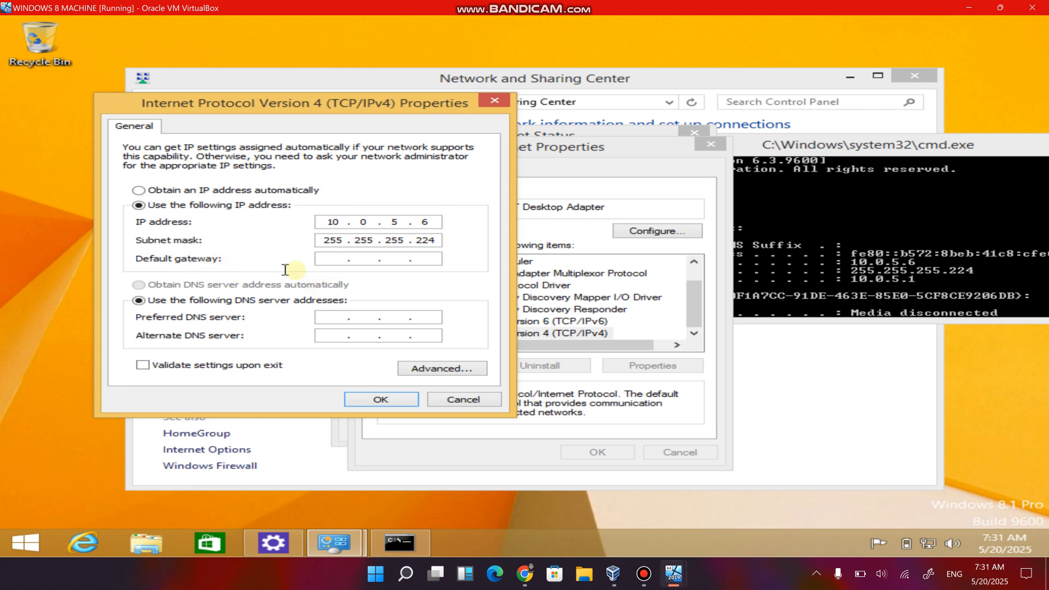
Enter 10.0.5.5 as the default gateway.
text(0.)
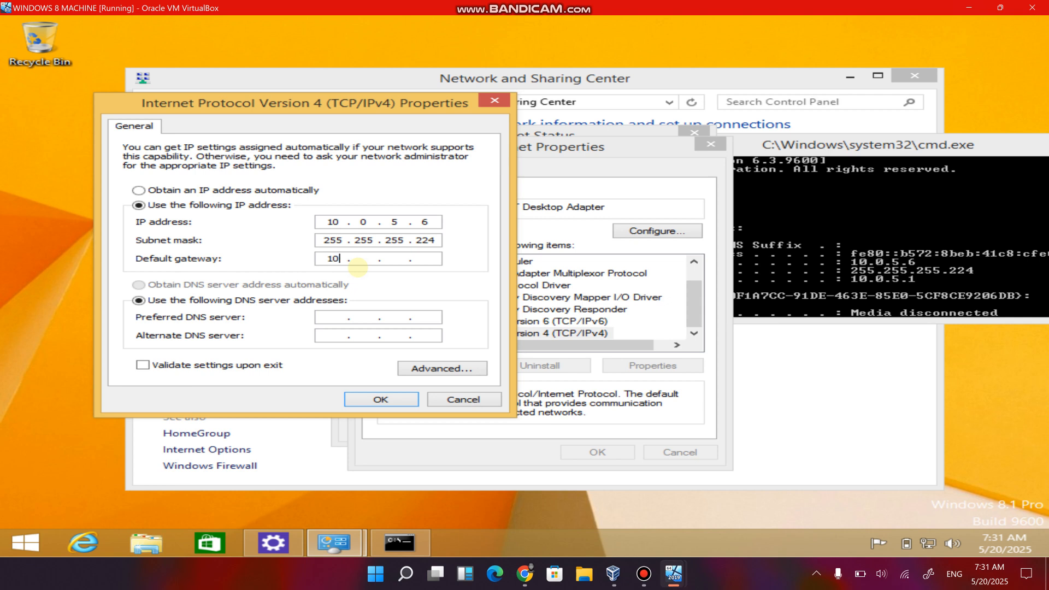
text(0 .5.5)
Check the gateway in the ipconfig output and change the default gateway to 10.0.5.1.
click(904, 146)
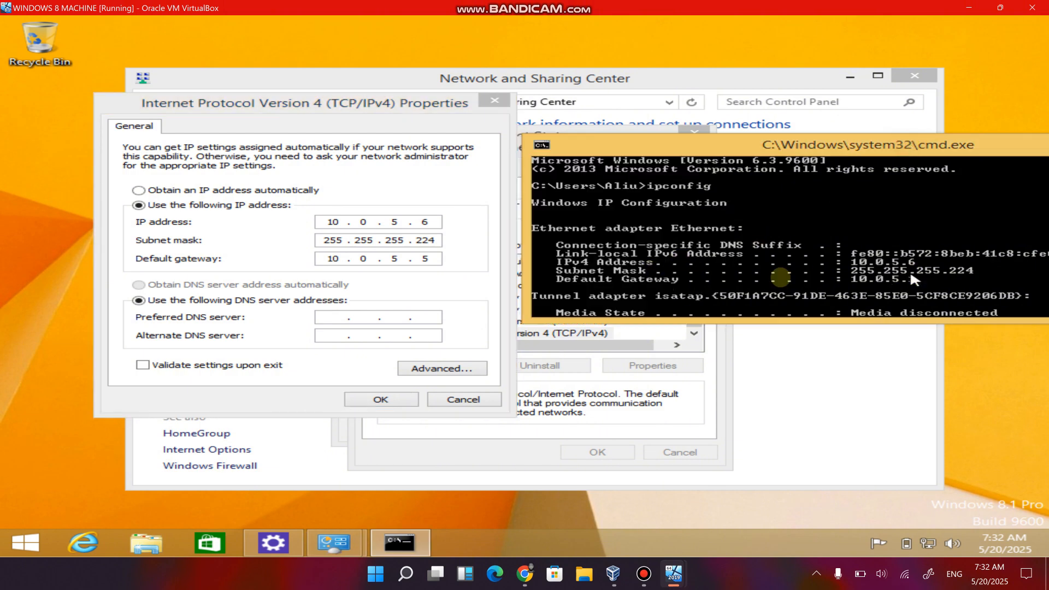
click(436, 259)
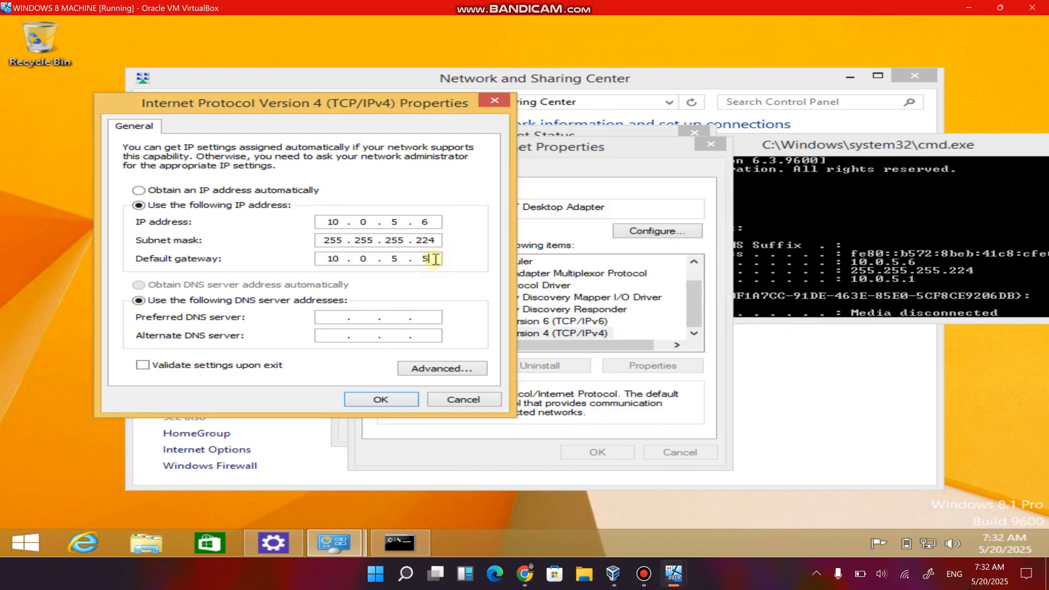
key(BackSpace)
text(1)
Set the preferred DNS server to 10.0.5.5, apply the IPv4 settings and close the Ethernet dialogs.
click(347, 318)
text(10.)
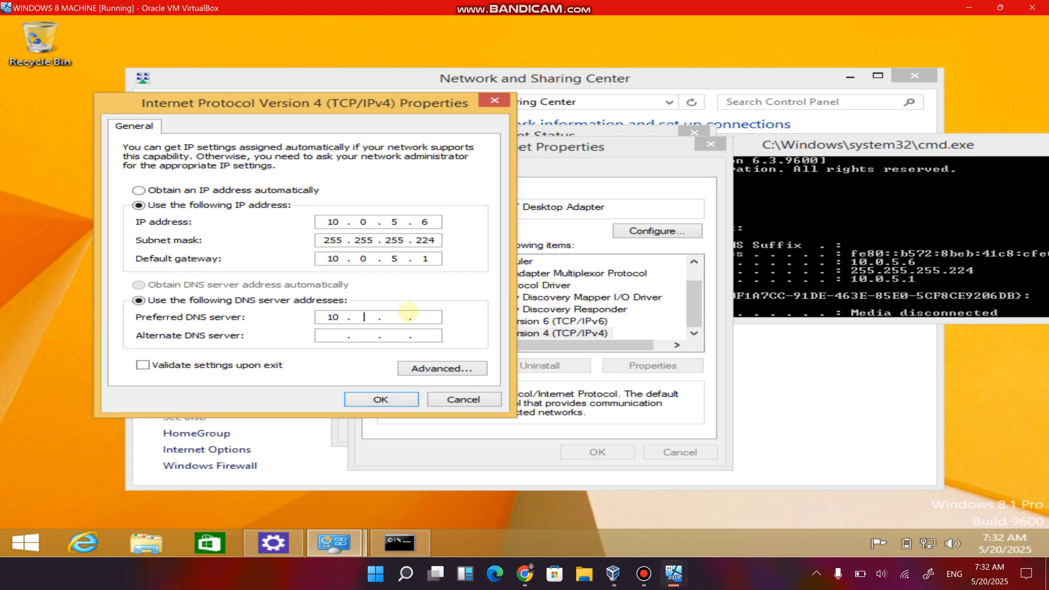
text(0.5.5)
click(400, 405)
click(597, 453)
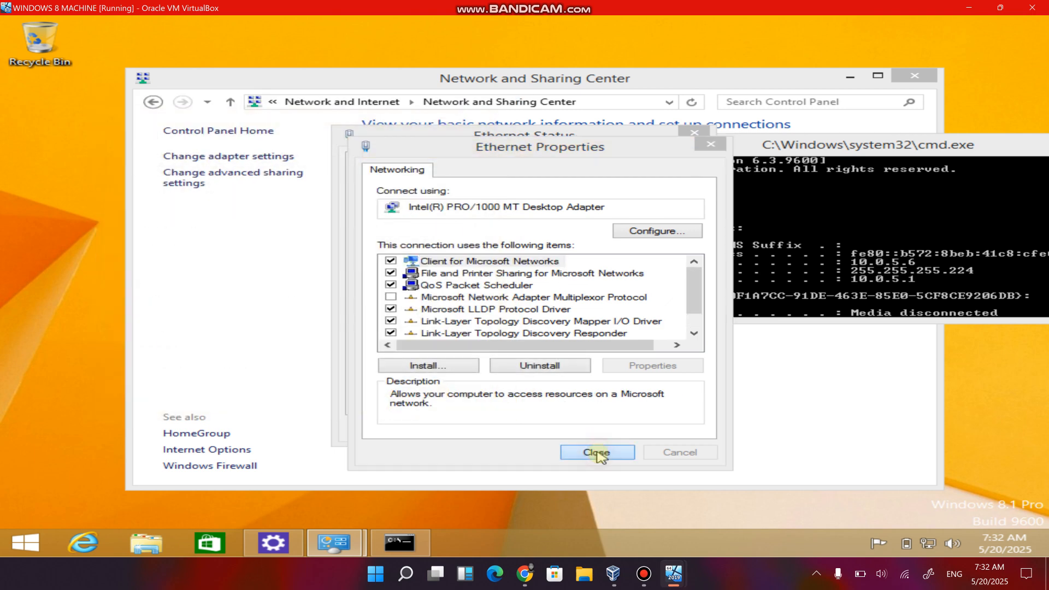
click(658, 426)
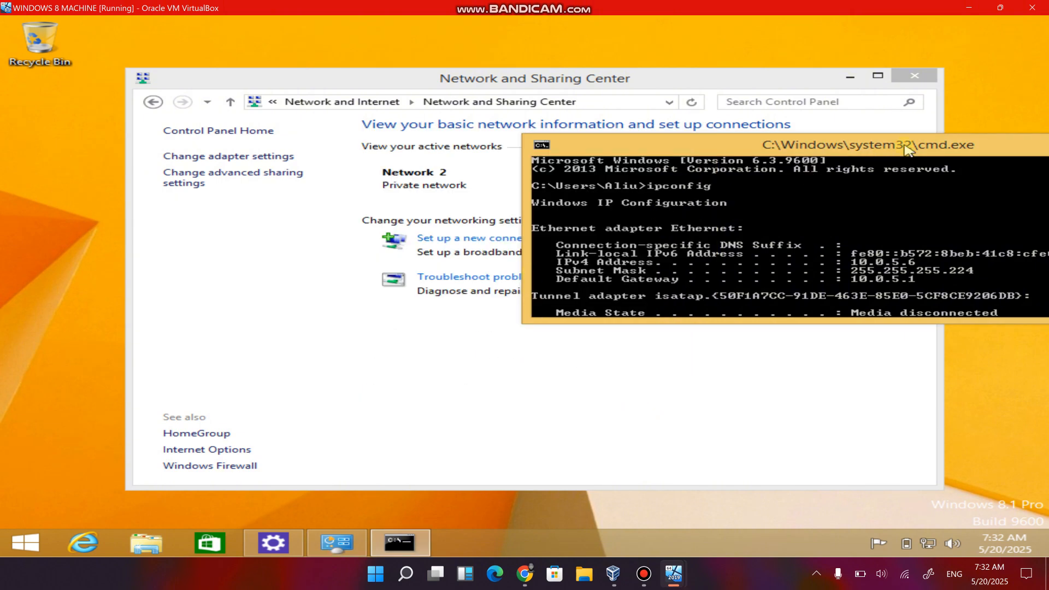
Close the command prompt and the Network and Sharing Center.
drag(903, 144, 649, 177)
click(929, 174)
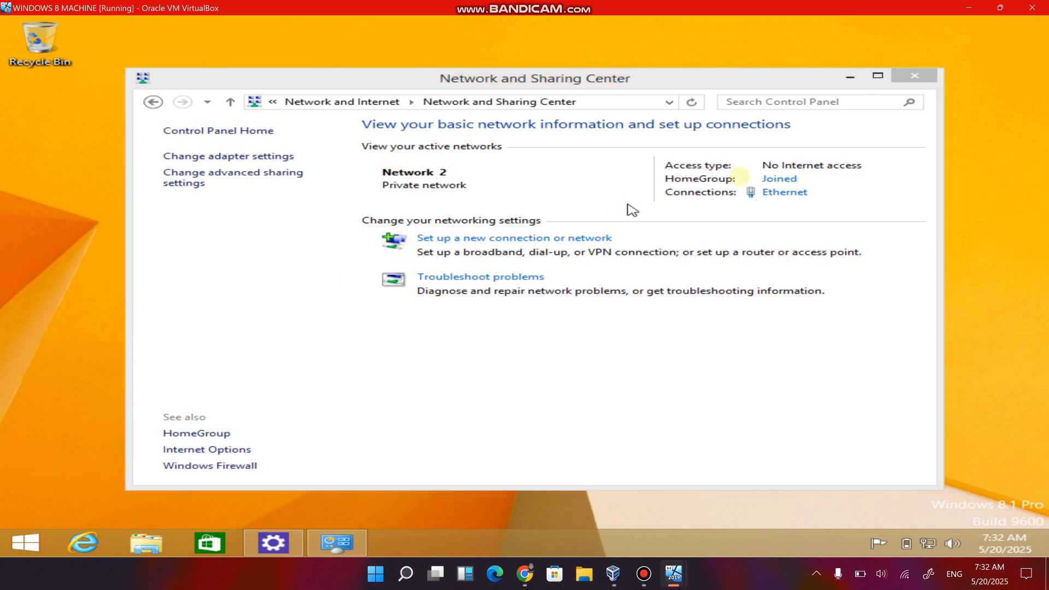
click(923, 82)
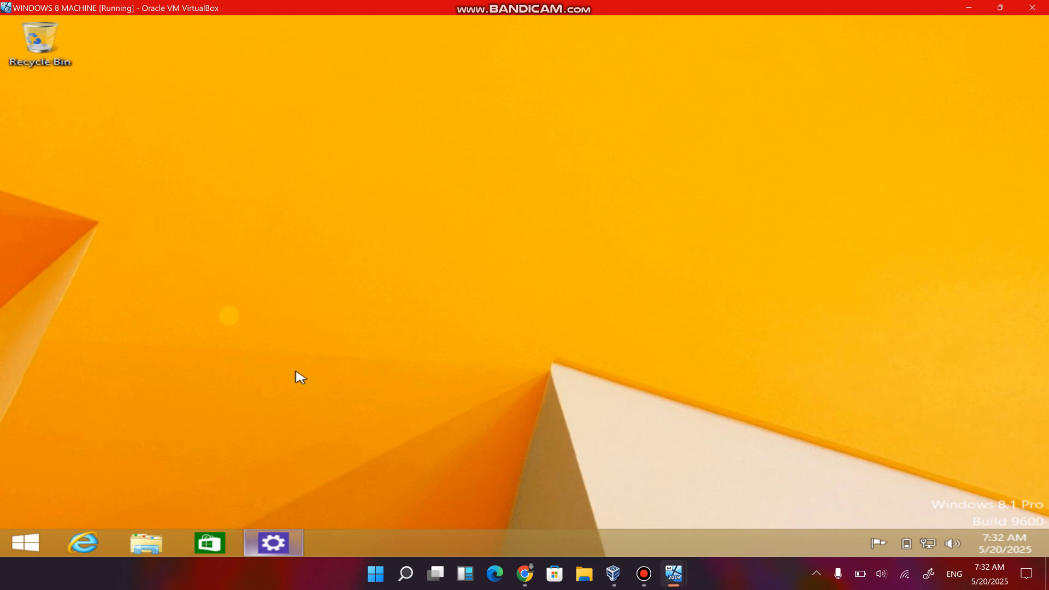
Open the system information for This PC and bring up the computer name settings in System Properties.
click(155, 545)
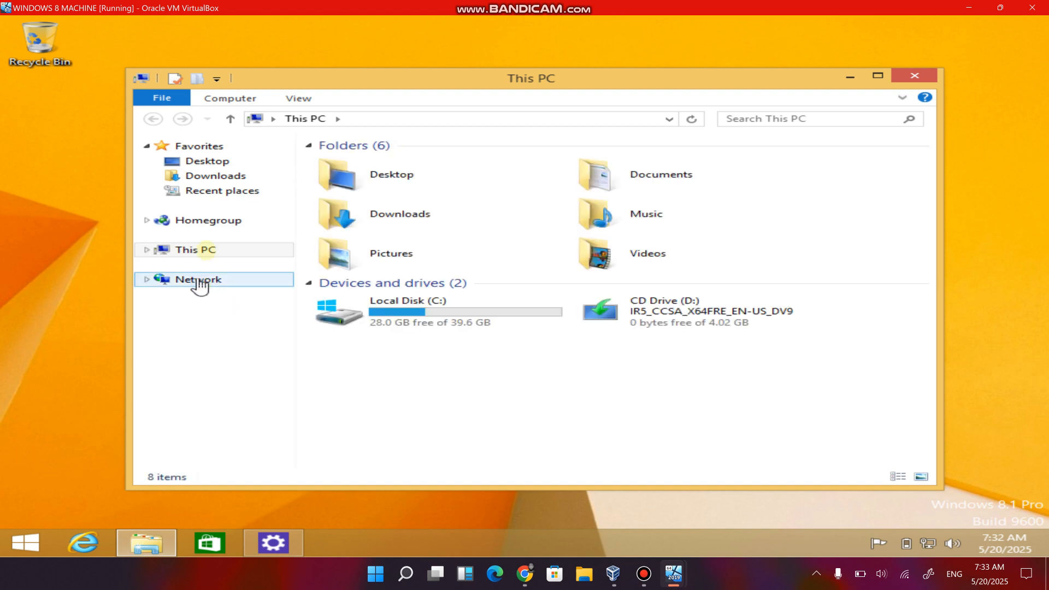
right_click(204, 250)
click(267, 422)
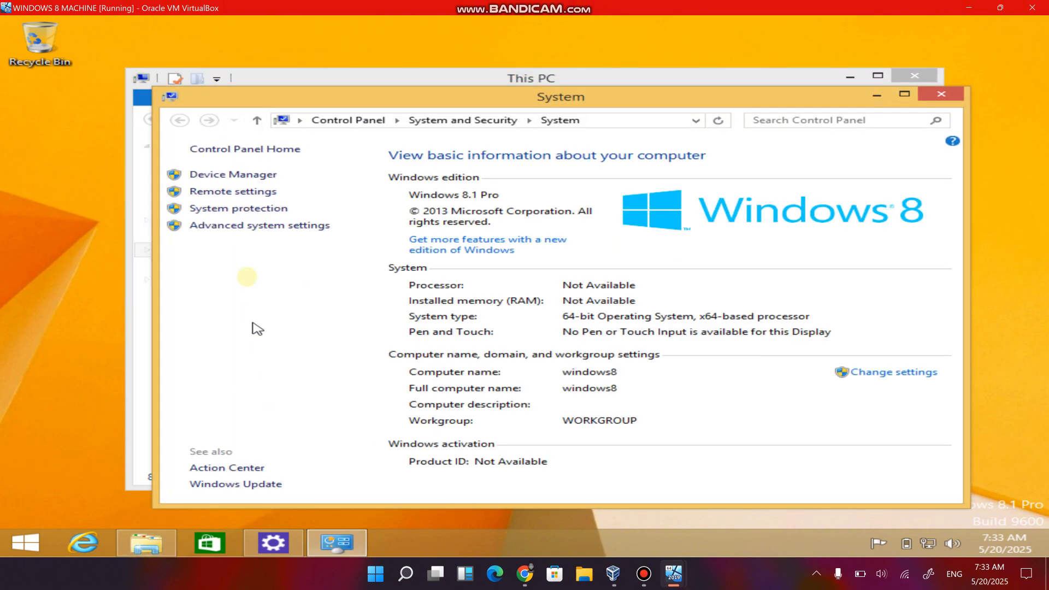
click(235, 212)
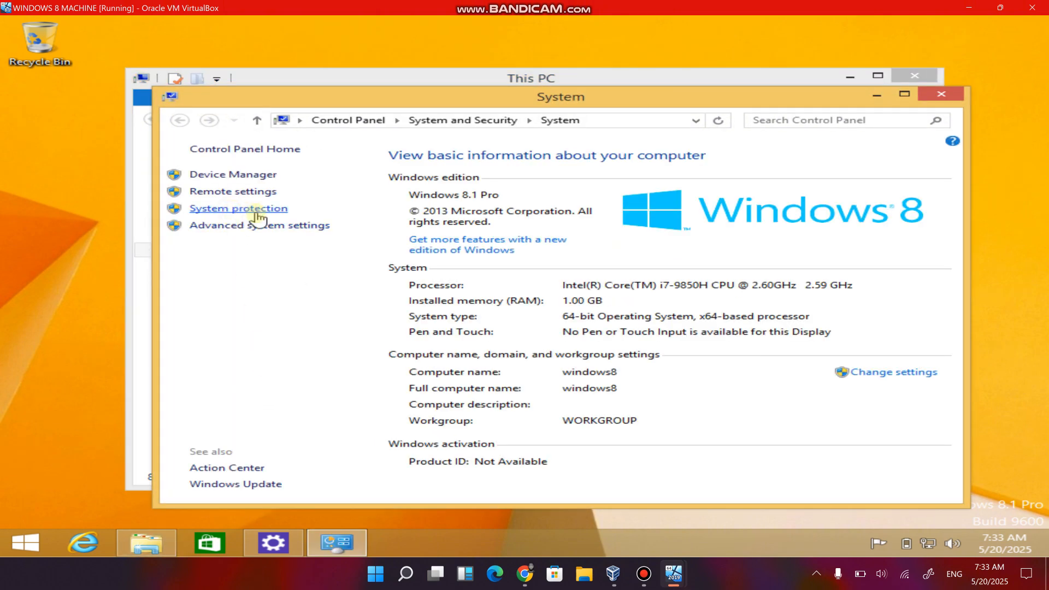
click(213, 144)
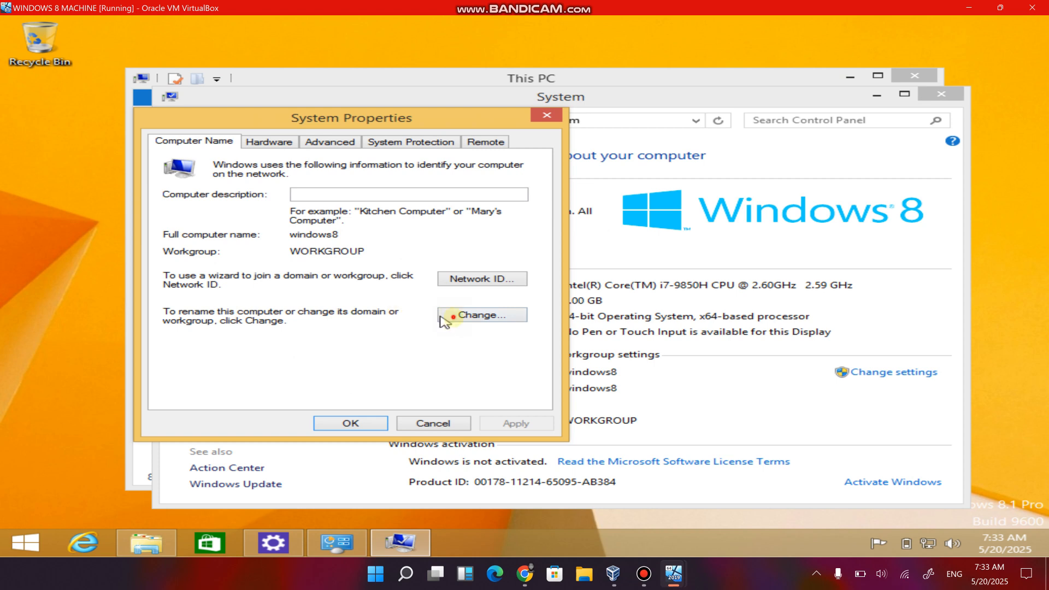
Change the computer's membership from workgroup to the domain cybertech.local and submit the change.
click(459, 316)
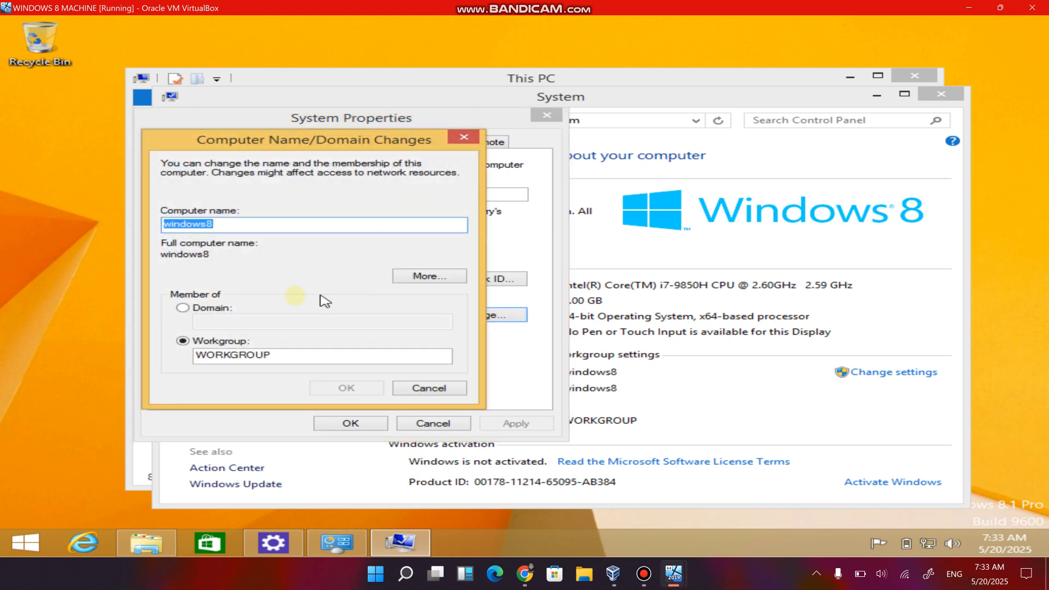
click(183, 307)
click(239, 324)
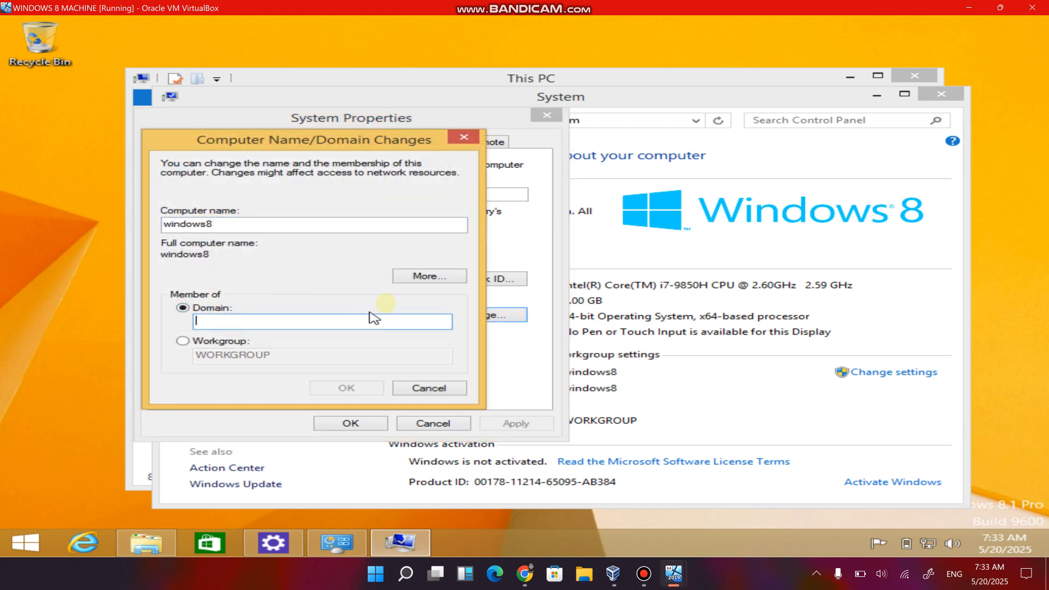
text(cybertech)
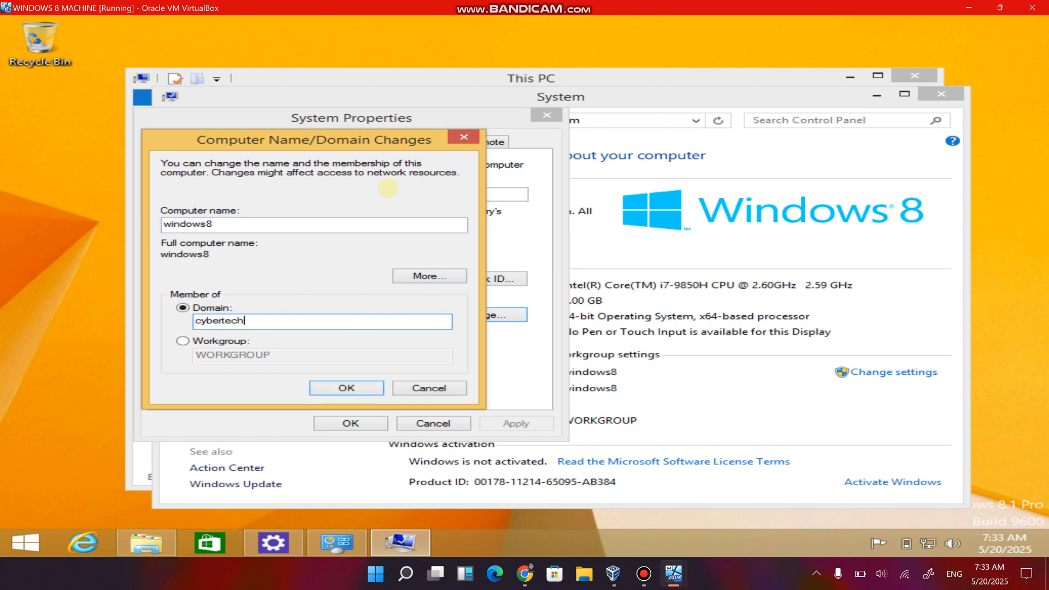
text(.local)
click(347, 388)
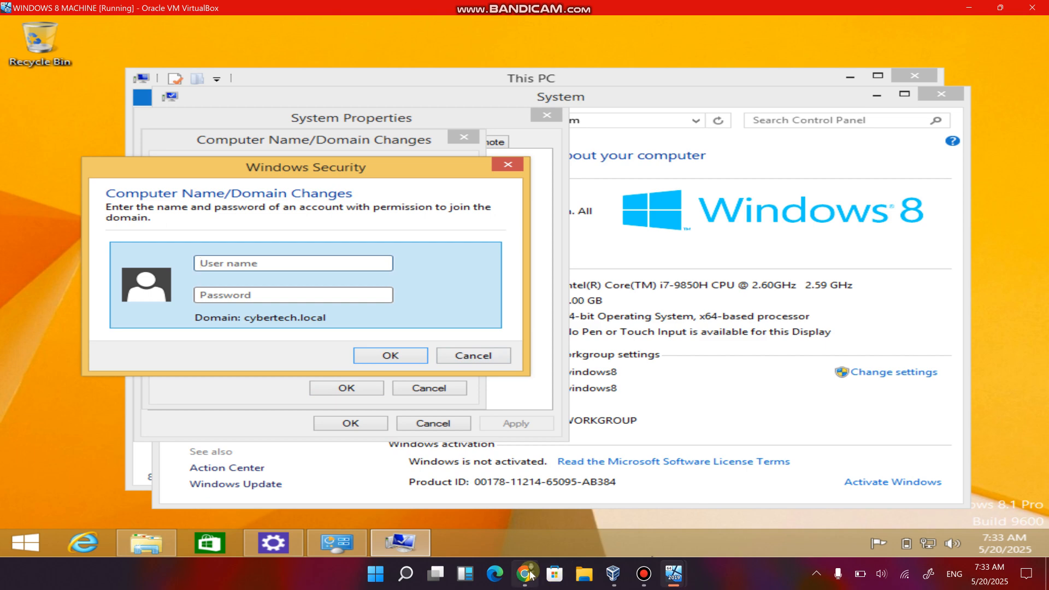
Switch to the Windows Server machine, check the user account in IT DEPARTMENT and return to the Windows 8 machine.
mouse_move(613, 575)
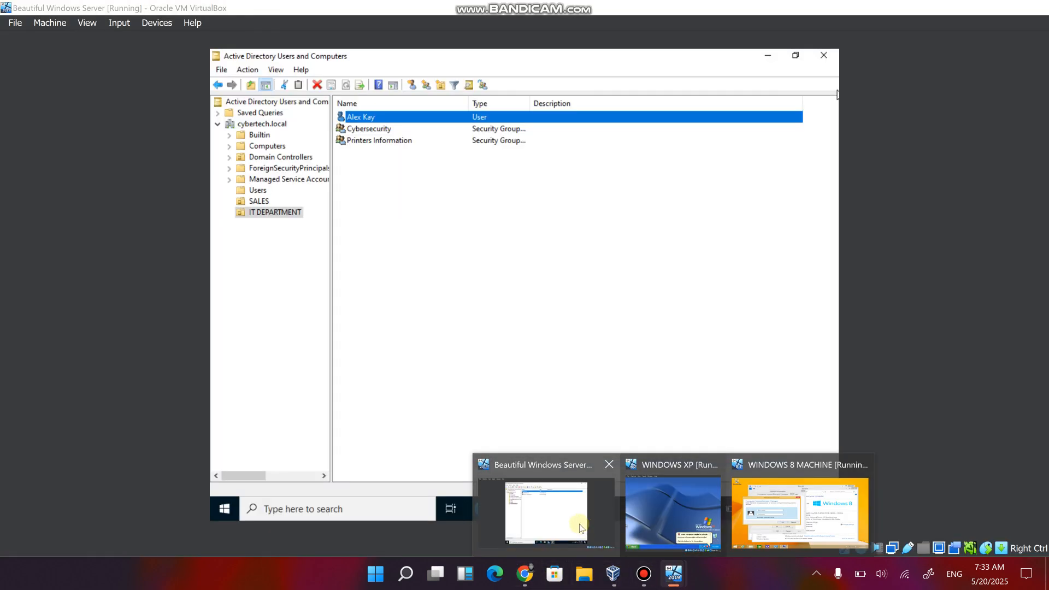
click(586, 530)
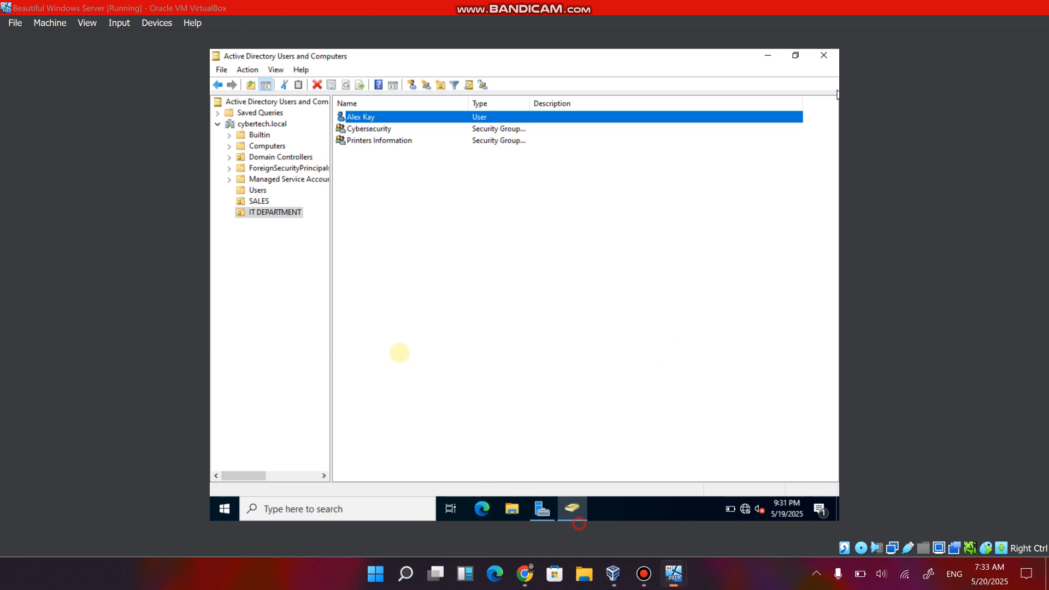
double_click(360, 117)
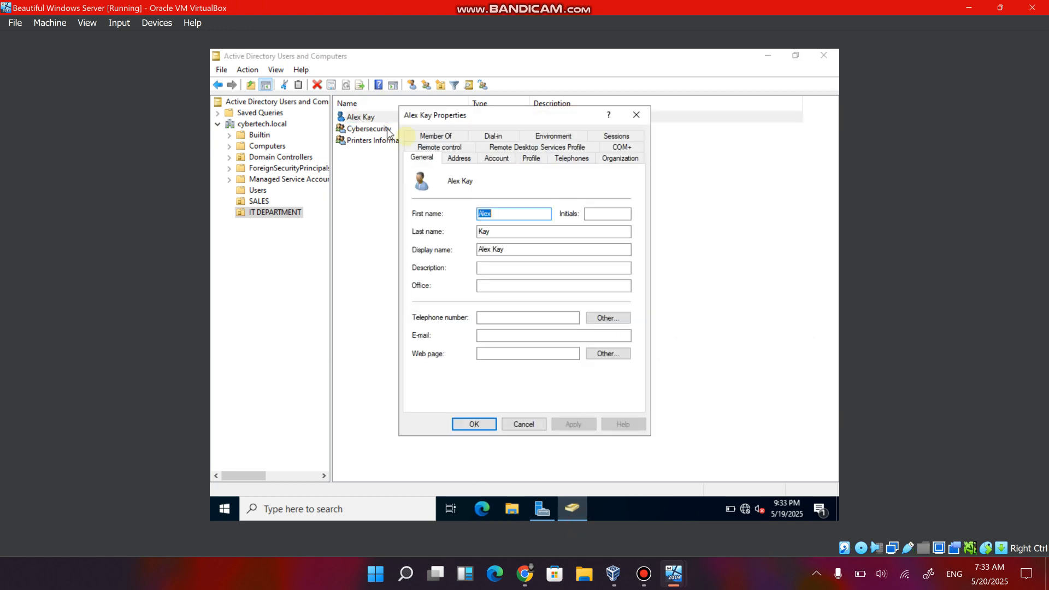
click(636, 116)
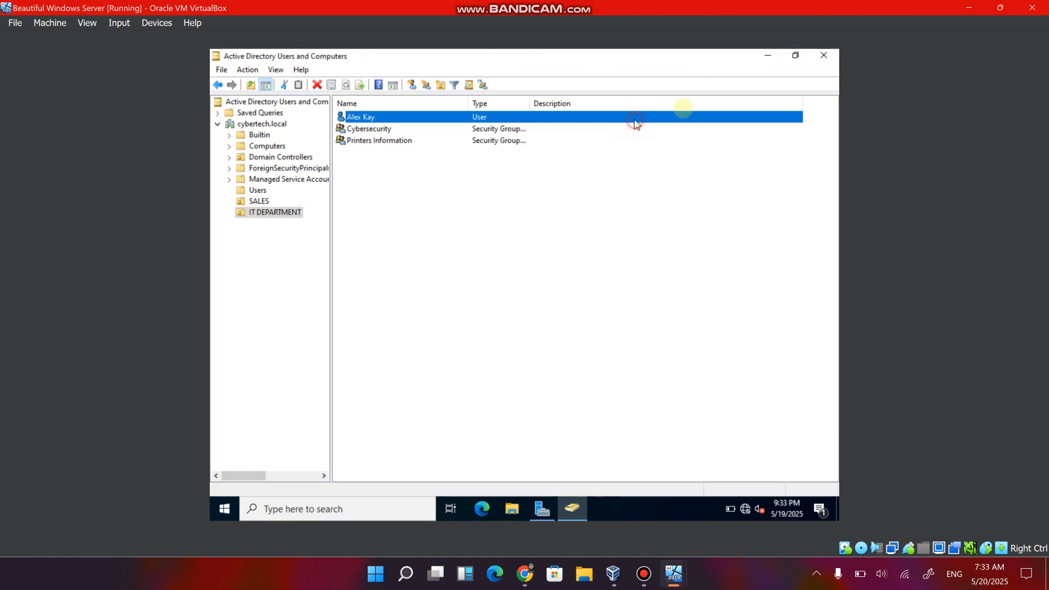
click(969, 8)
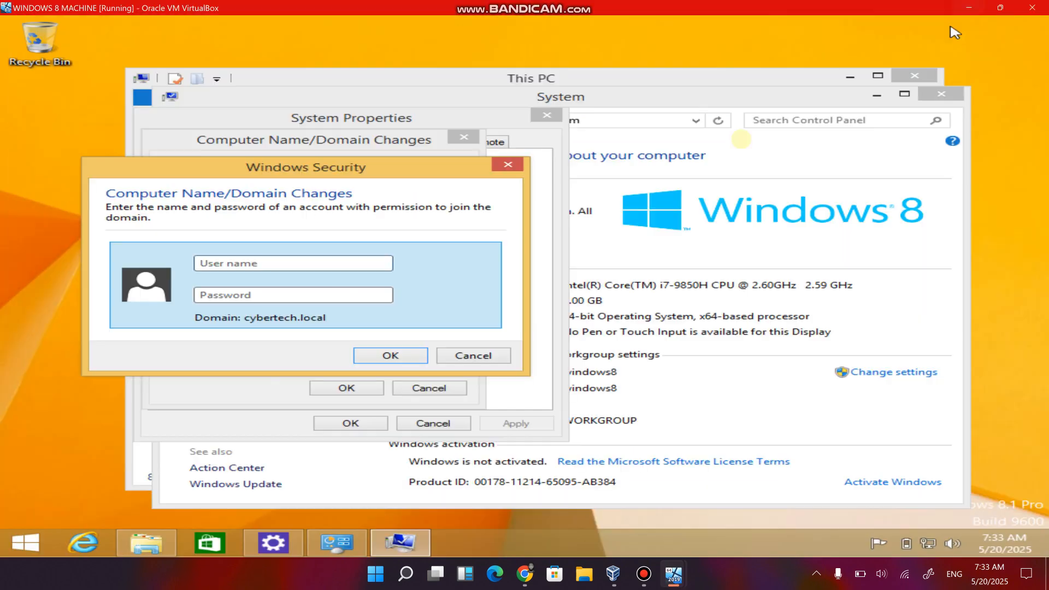
Authorize the domain join with the IT department user's logon name and account password.
click(300, 263)
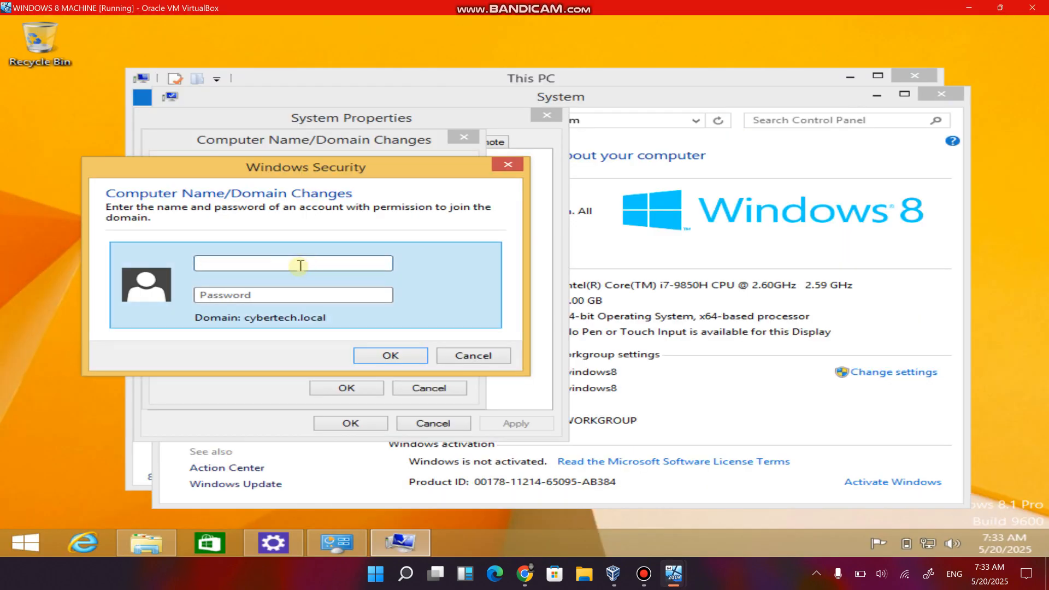
text(alex.IT)
key(Tab)
key(Tab)
text(P)
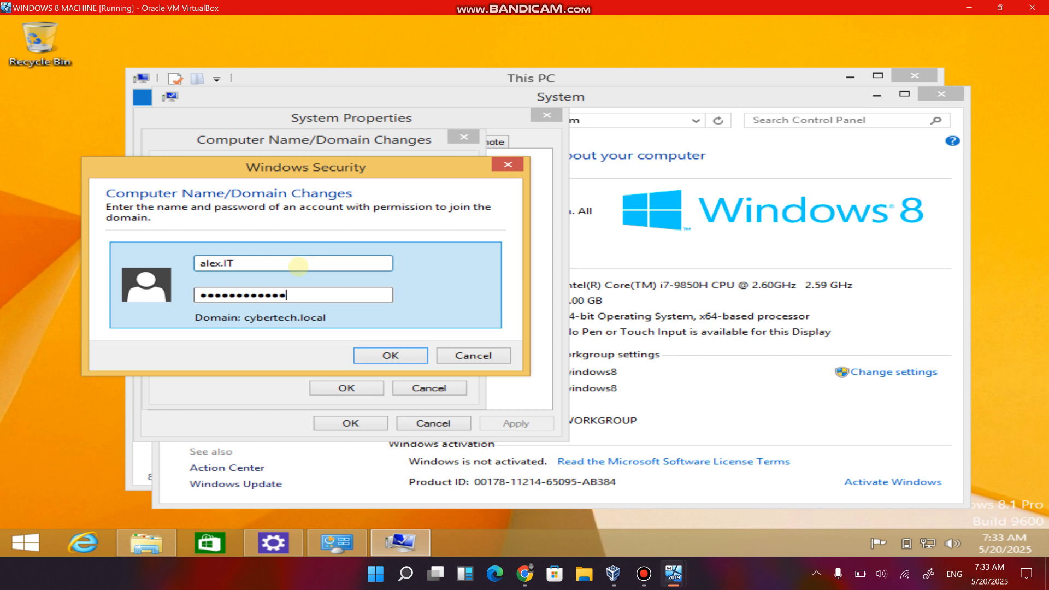
click(377, 354)
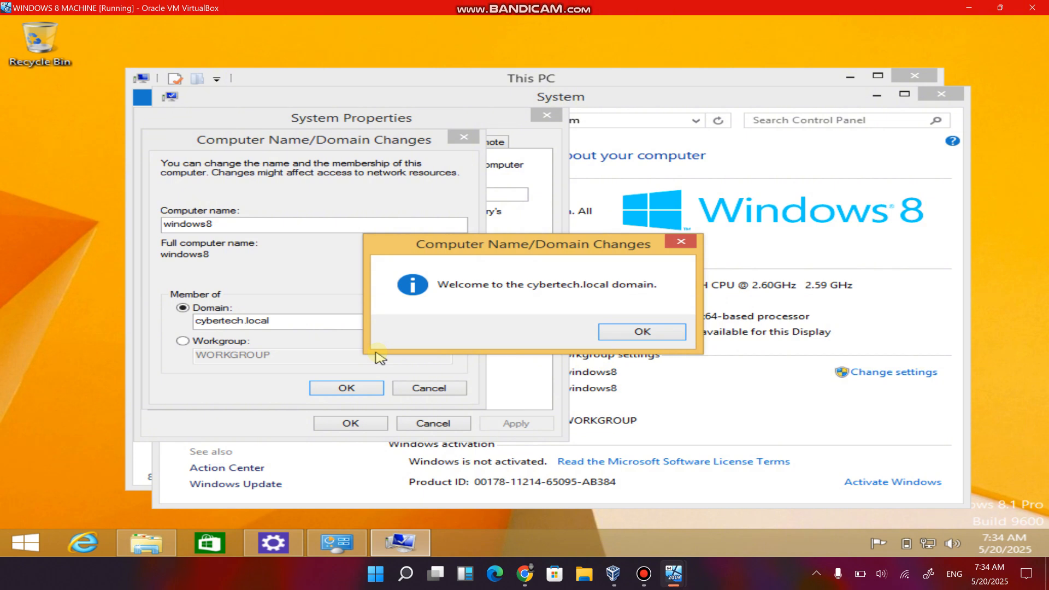
Acknowledge the domain join messages, close System Properties and restart the Windows 8 machine immediately.
click(610, 332)
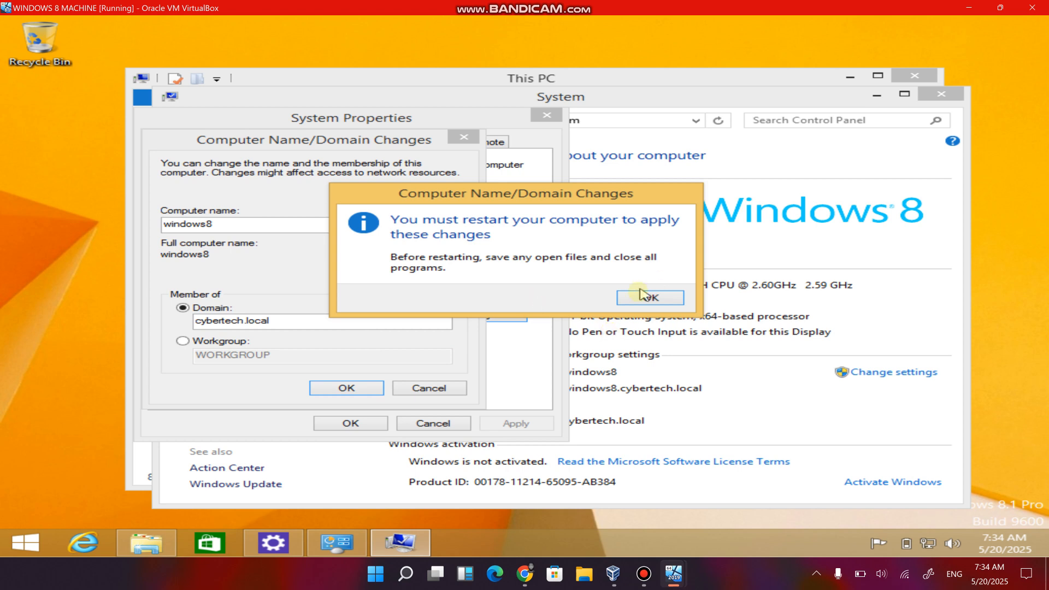
click(644, 297)
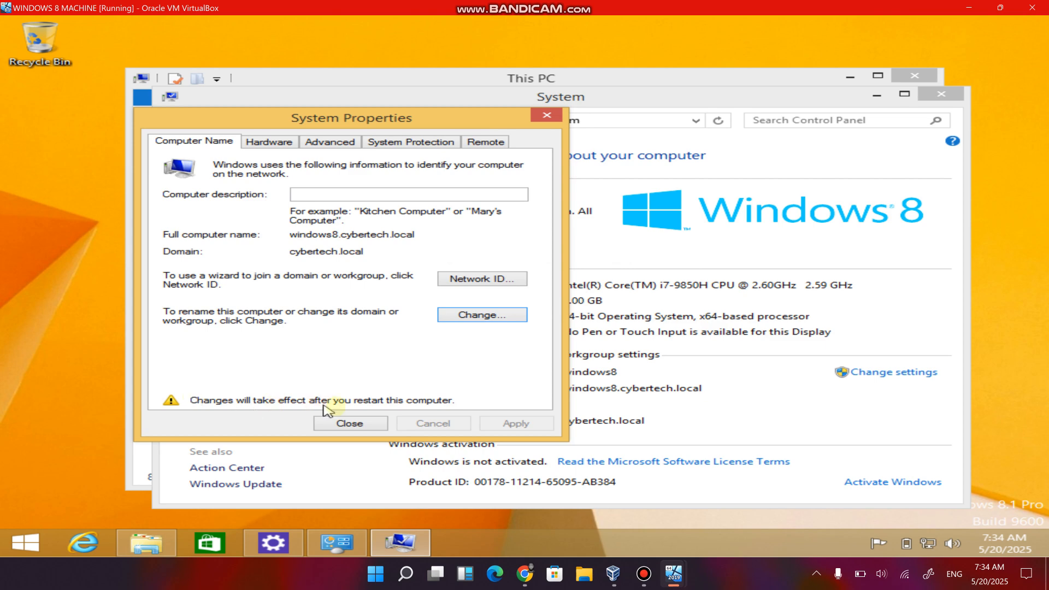
click(349, 423)
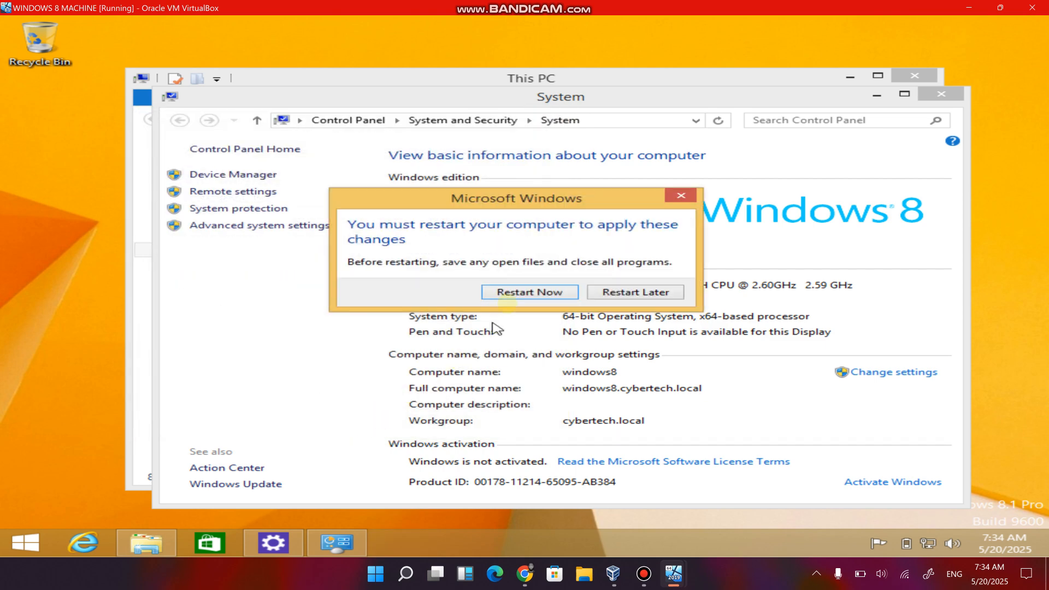
click(517, 292)
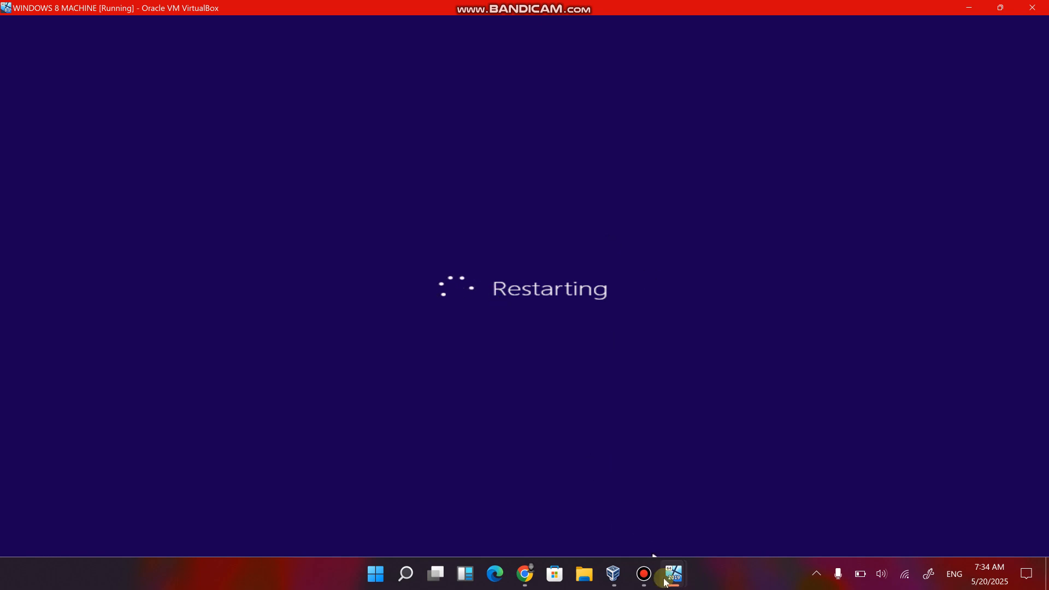
Switch to the Windows XP machine, put its window in scaled mode and dismiss the antivirus notification.
mouse_move(675, 574)
click(673, 513)
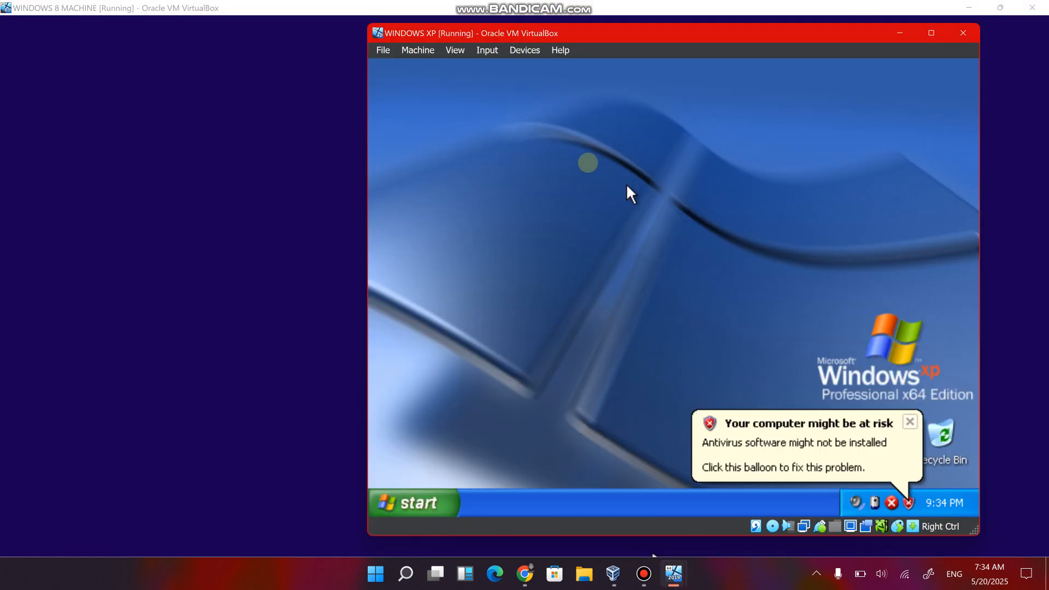
click(931, 33)
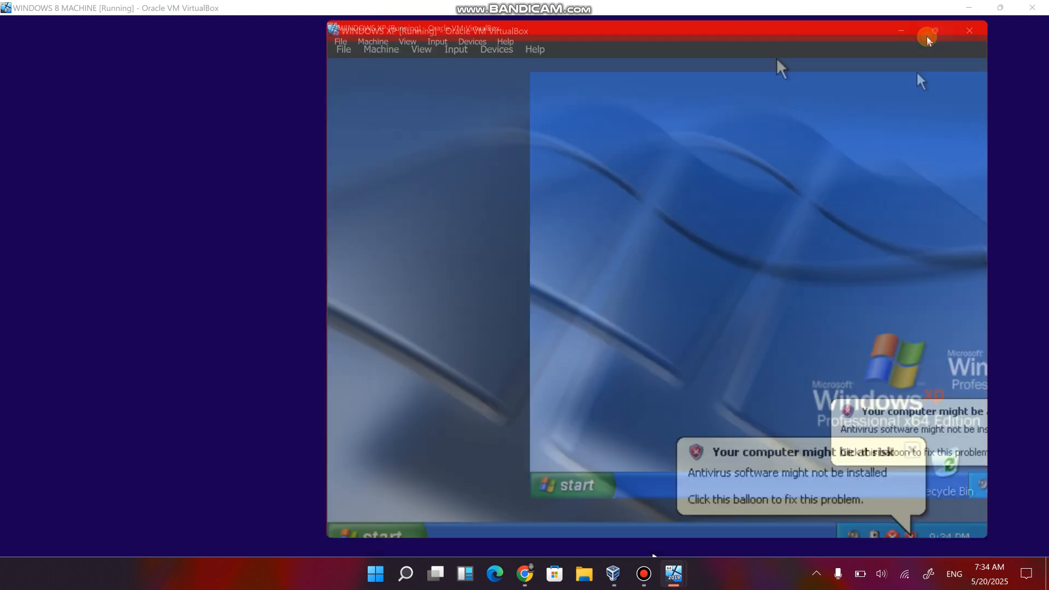
click(90, 23)
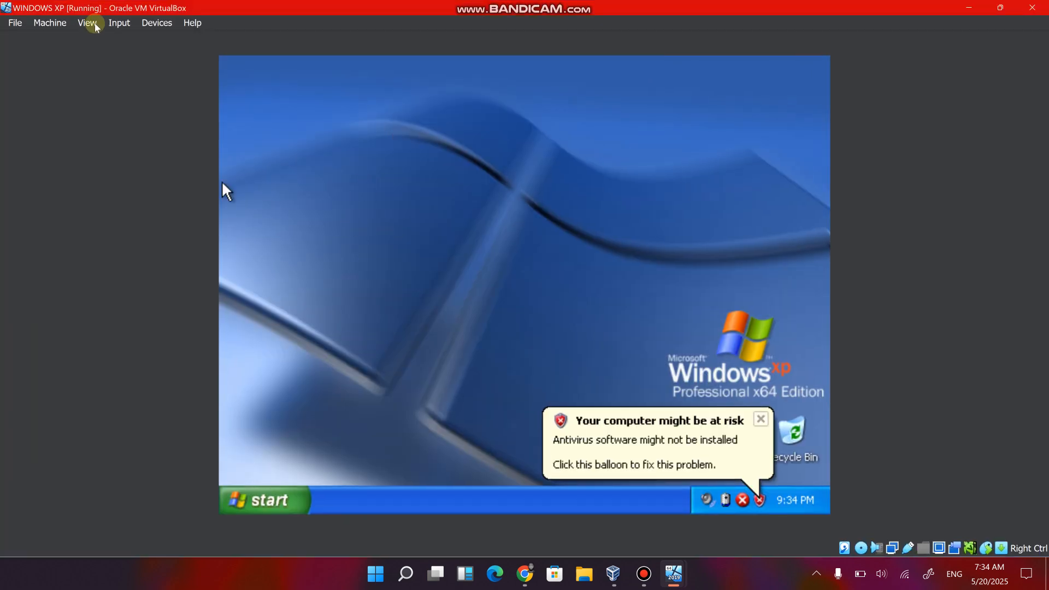
click(112, 74)
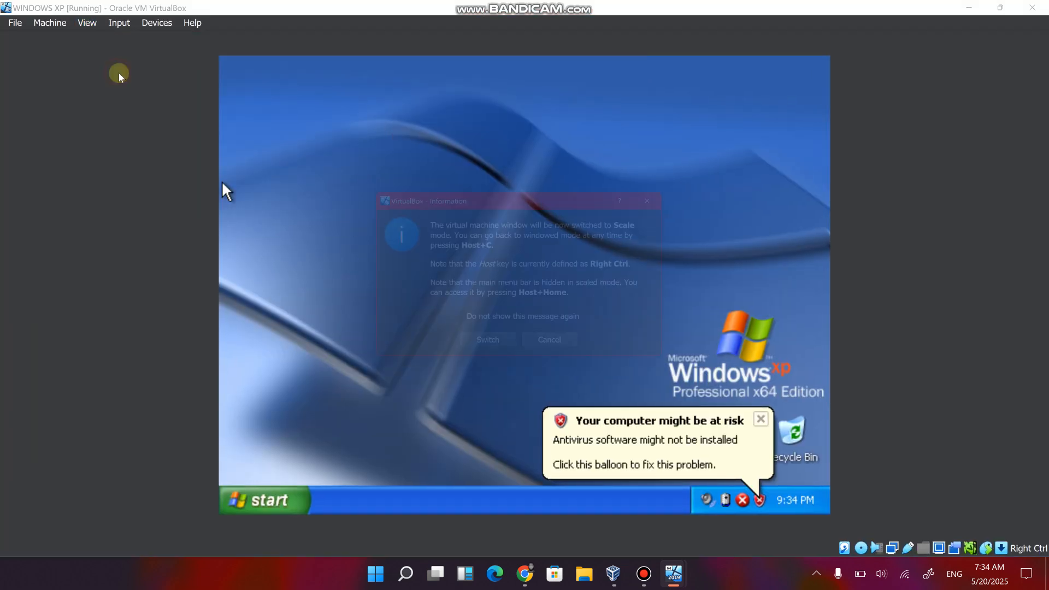
click(488, 351)
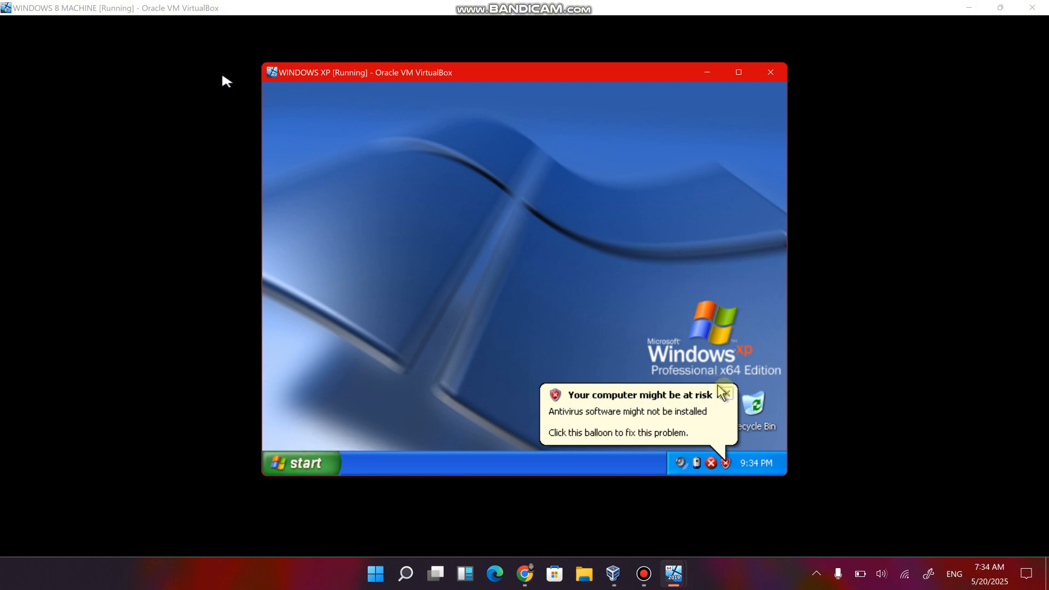
click(726, 392)
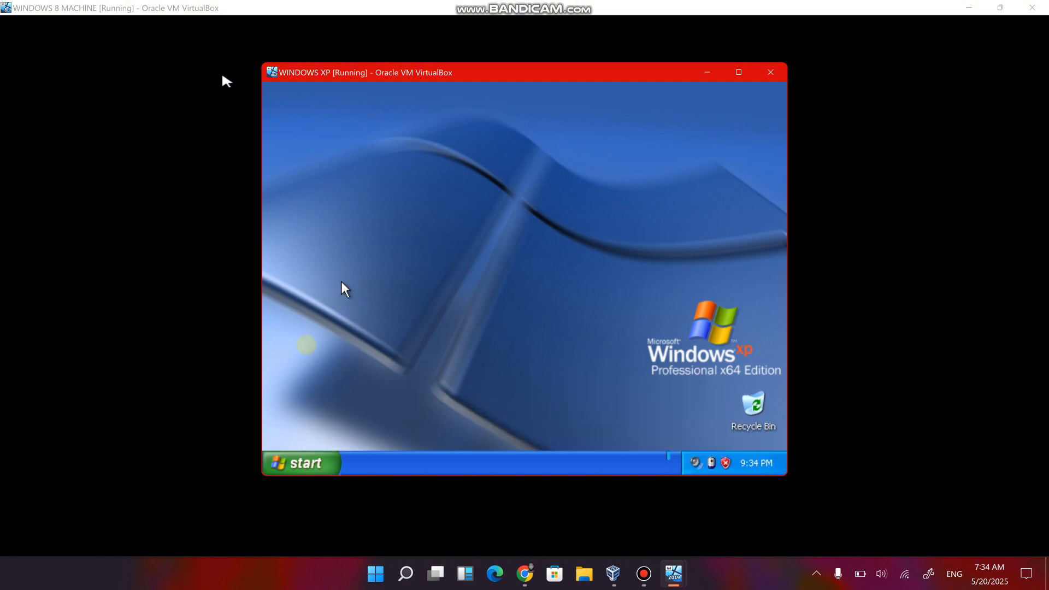
View the Local Area Connection properties on Windows XP, close them without changes and return to the Control Panel categories.
click(293, 462)
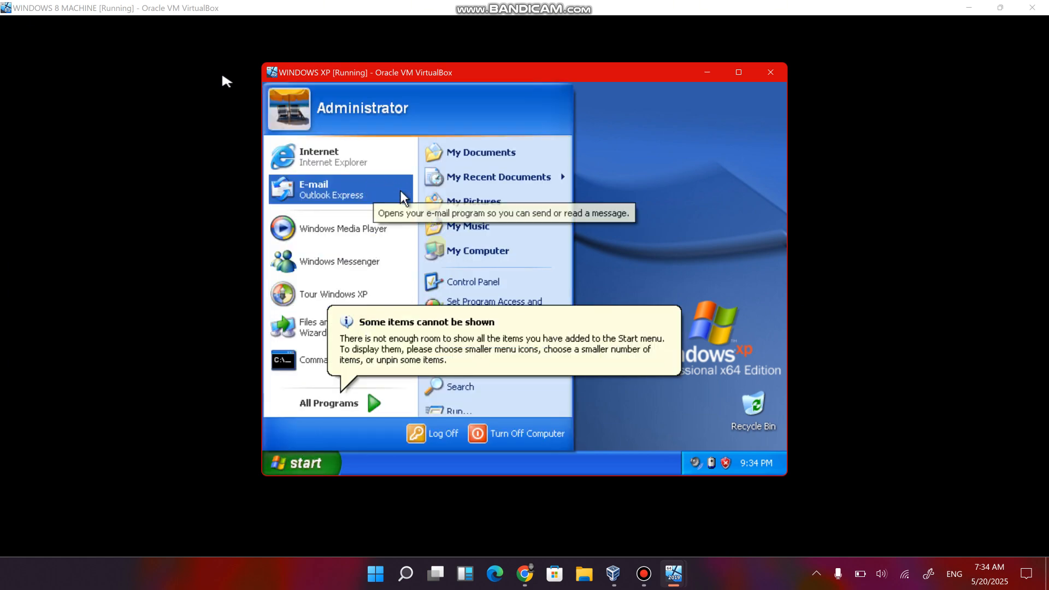
click(469, 282)
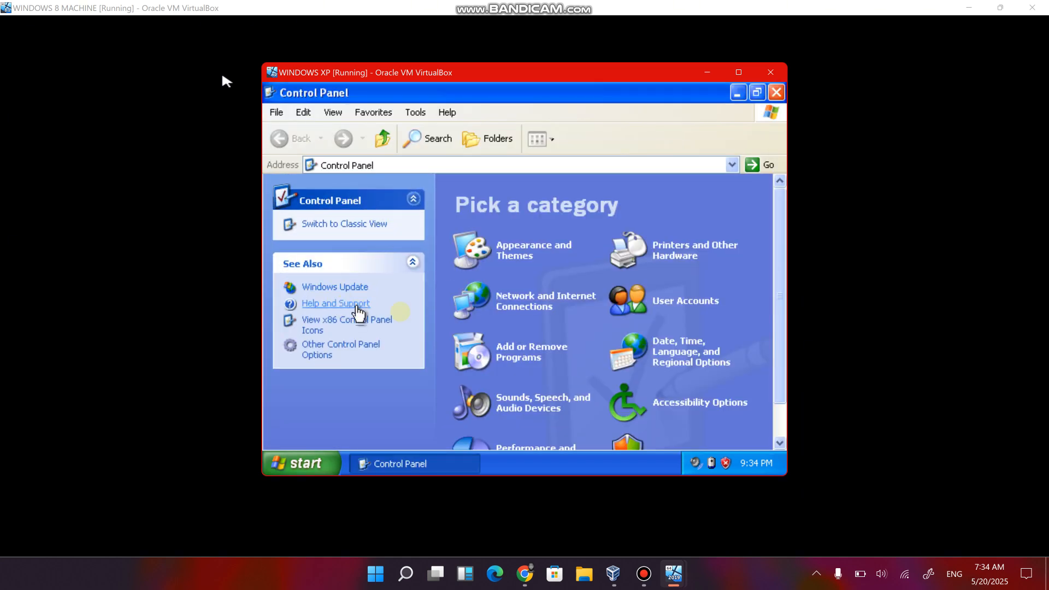
click(508, 302)
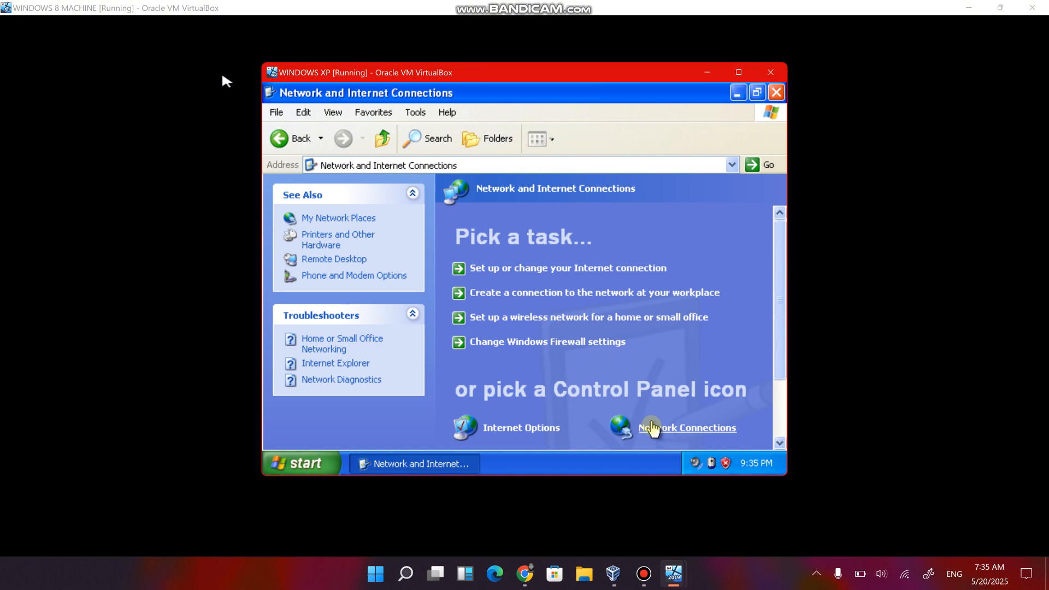
click(652, 430)
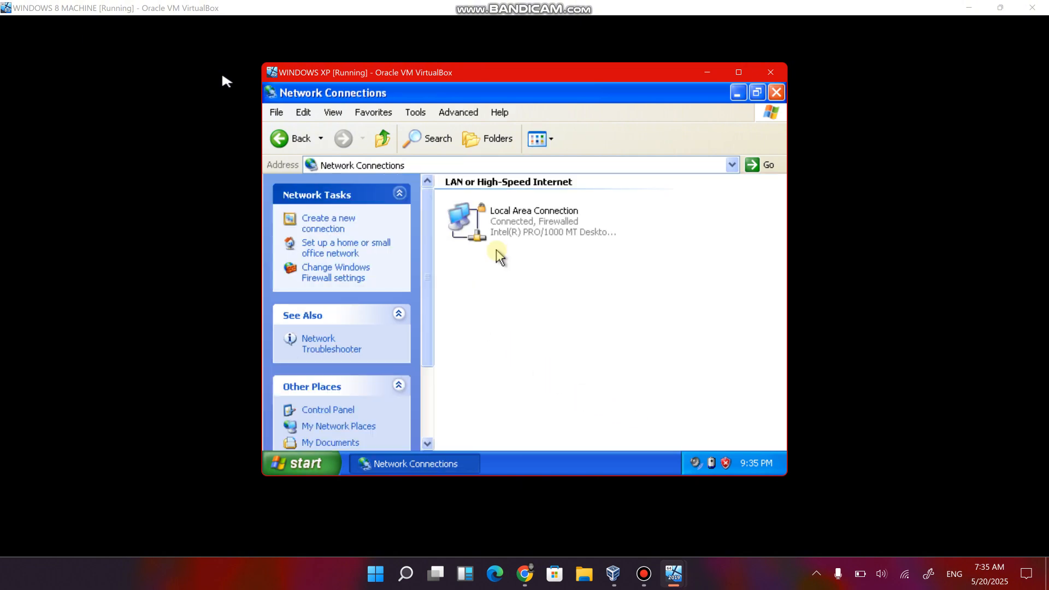
click(501, 233)
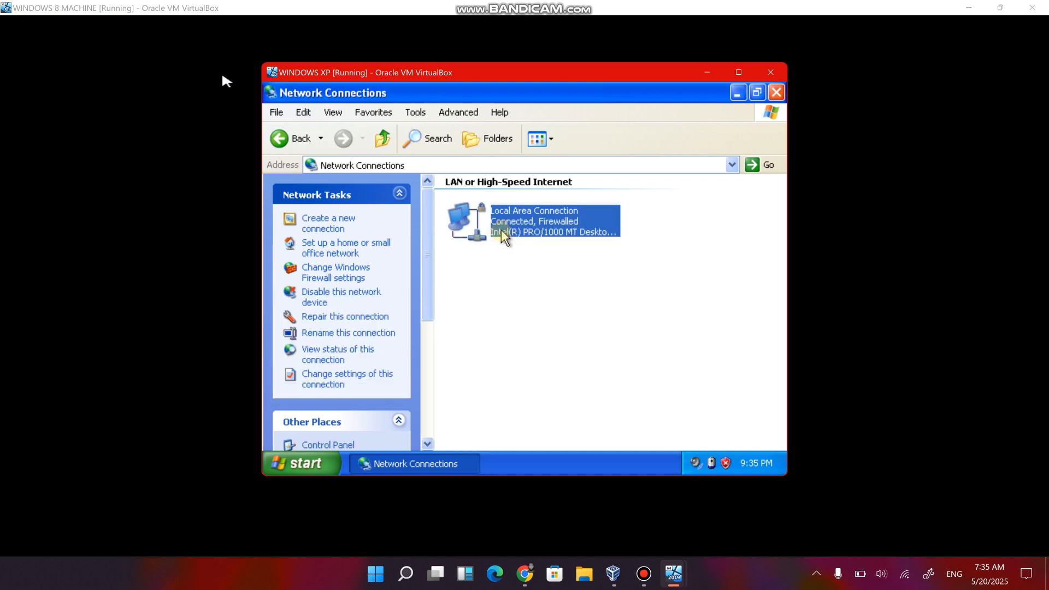
right_click(501, 231)
click(521, 359)
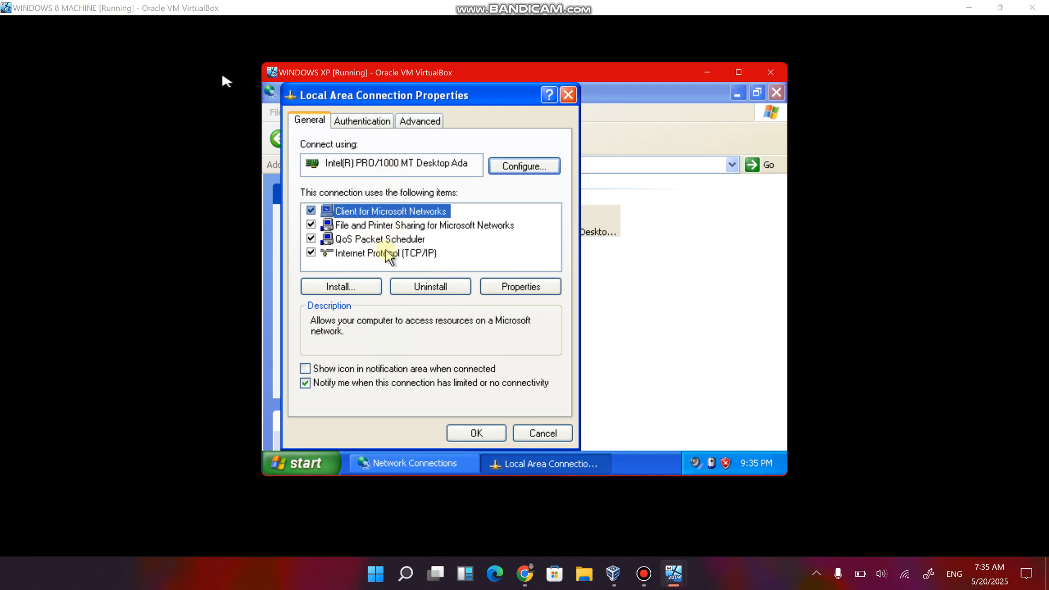
click(568, 95)
click(337, 411)
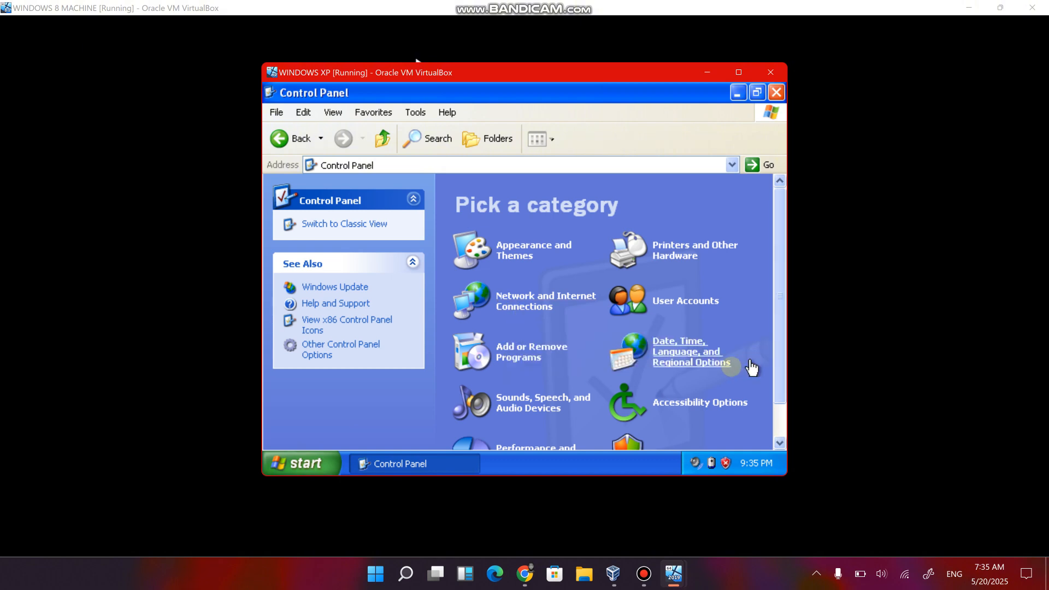
Open the Network and Internet Connections category and review the General, Security and Connections pages of Internet Properties without changing them.
click(523, 308)
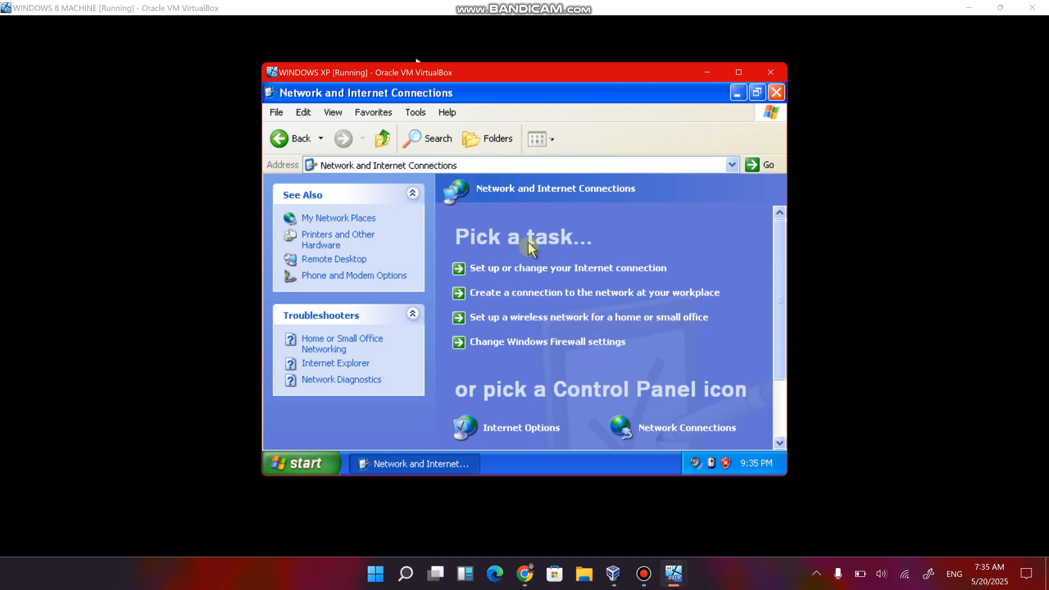
click(528, 269)
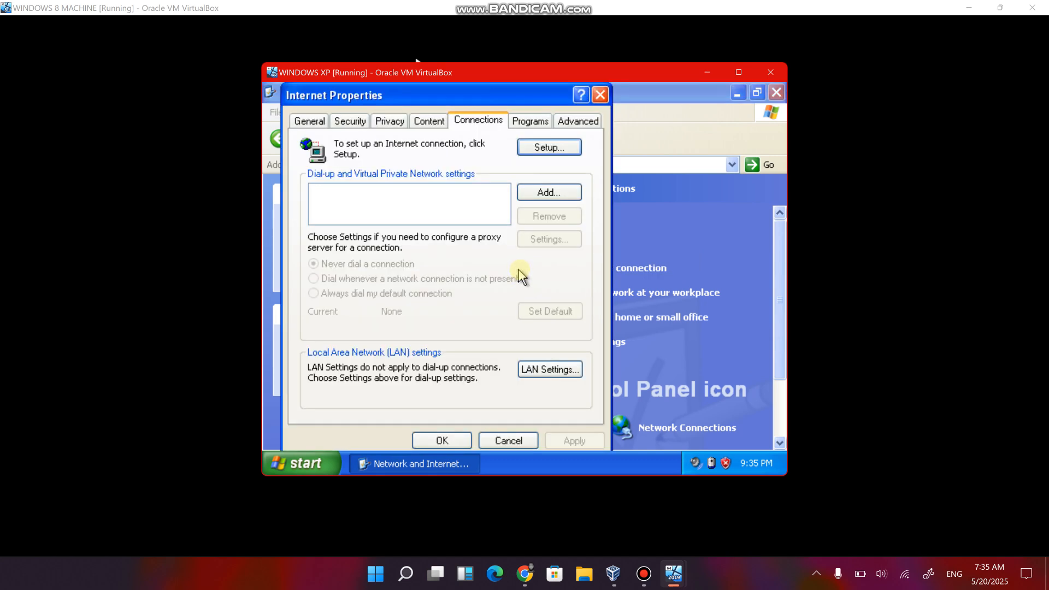
click(309, 120)
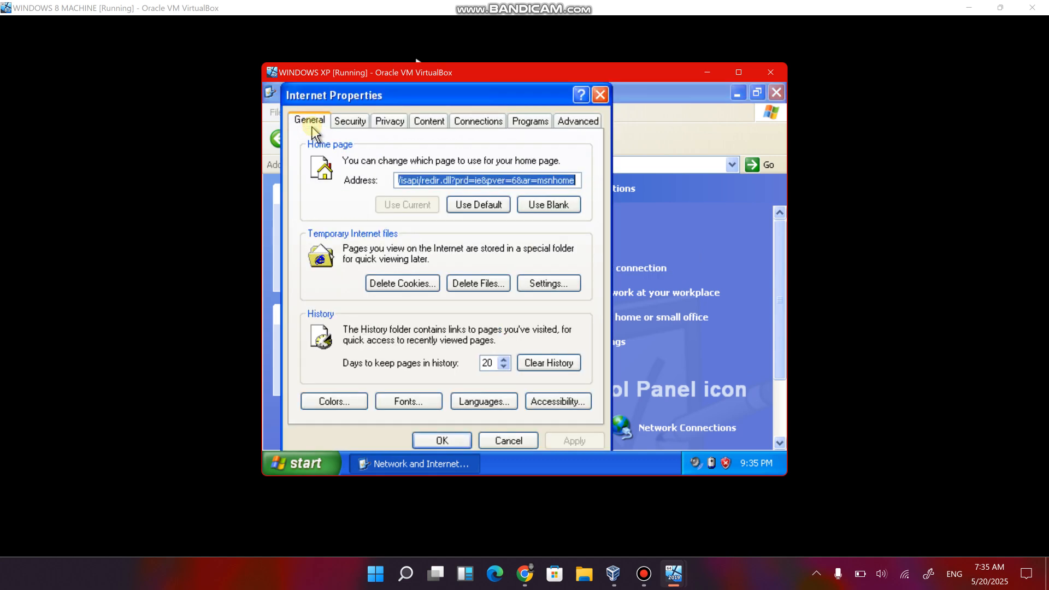
click(343, 123)
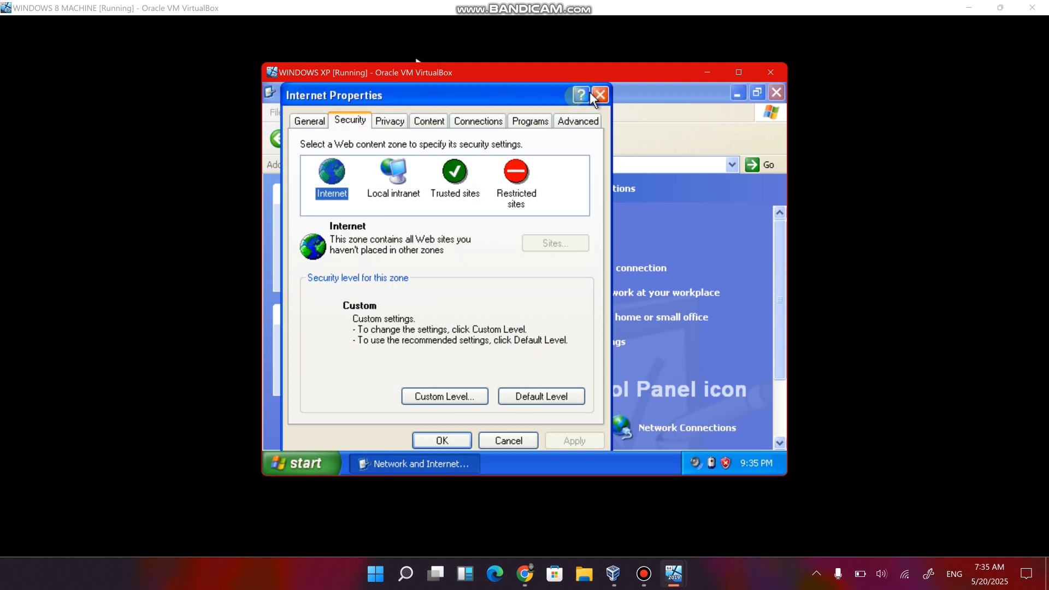
click(496, 119)
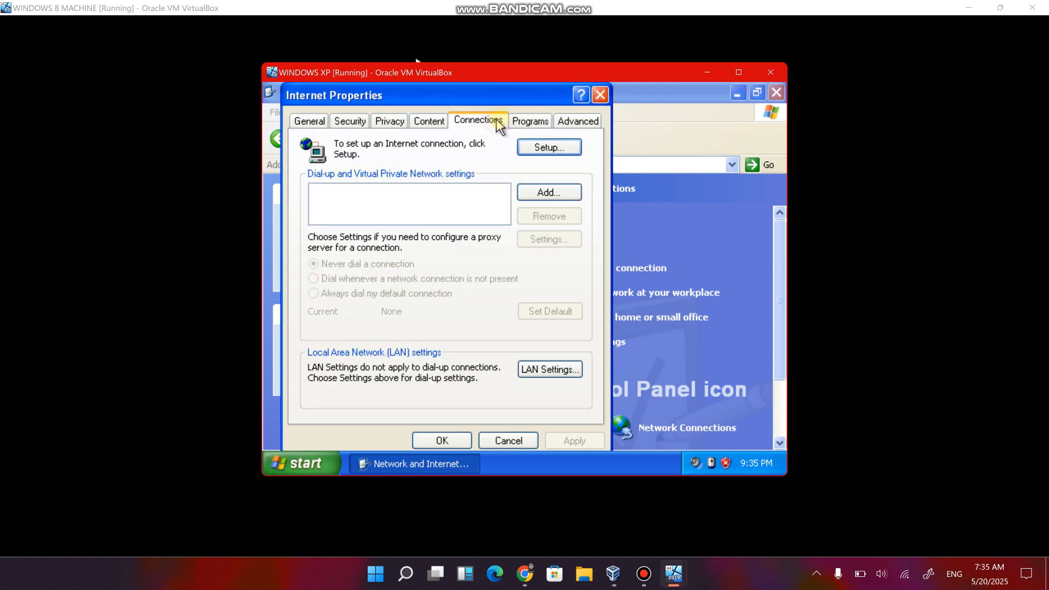
click(603, 92)
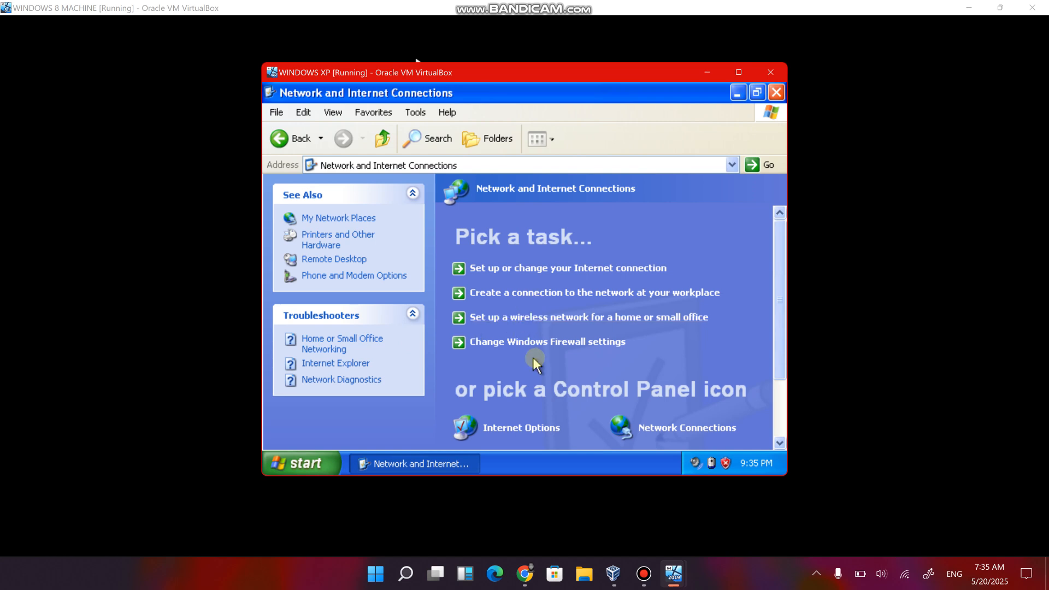
click(537, 327)
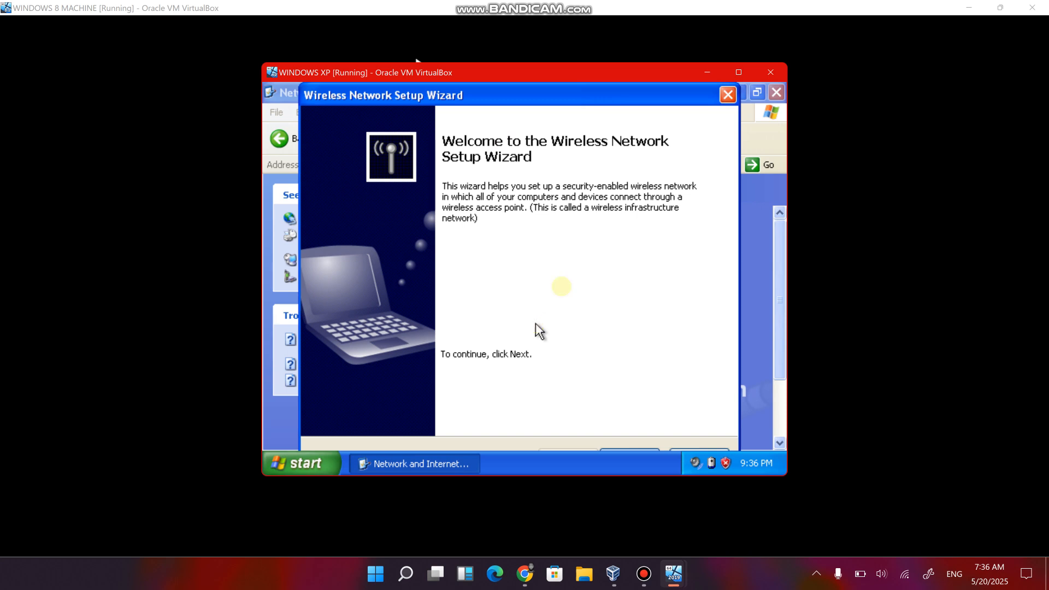
click(726, 95)
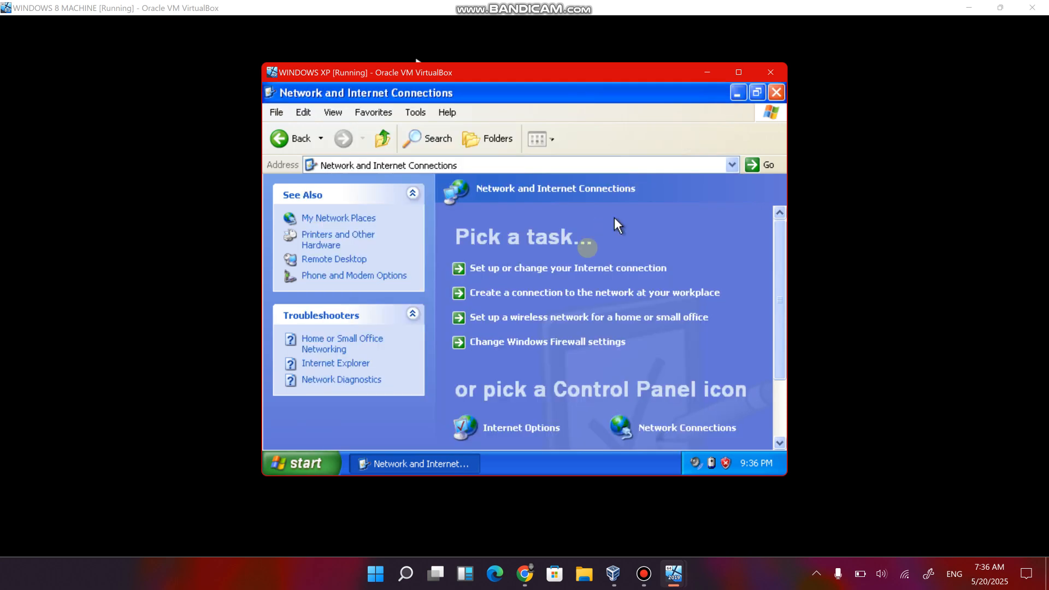
click(546, 266)
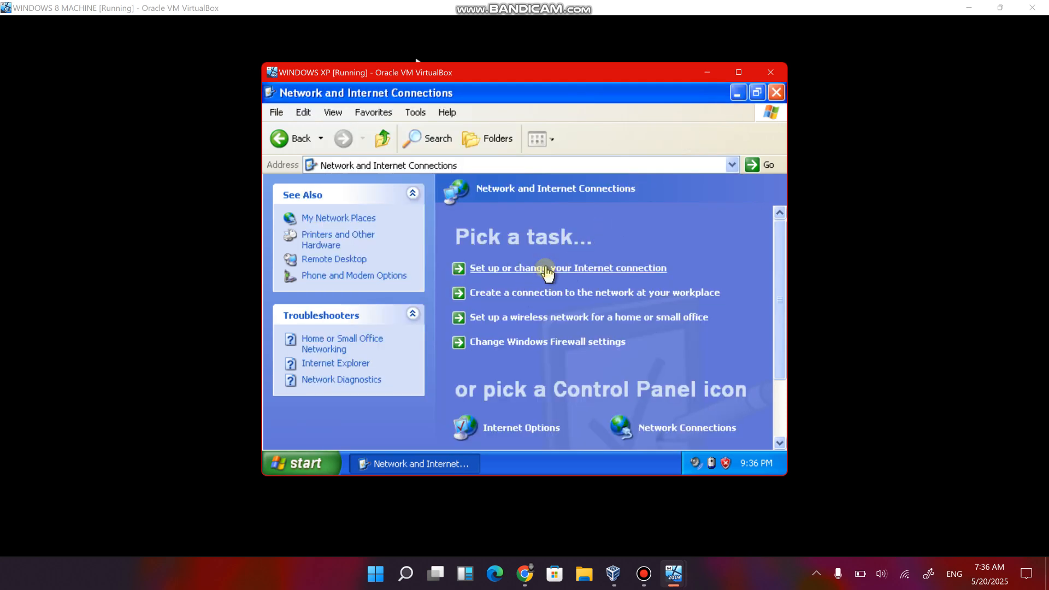
click(640, 95)
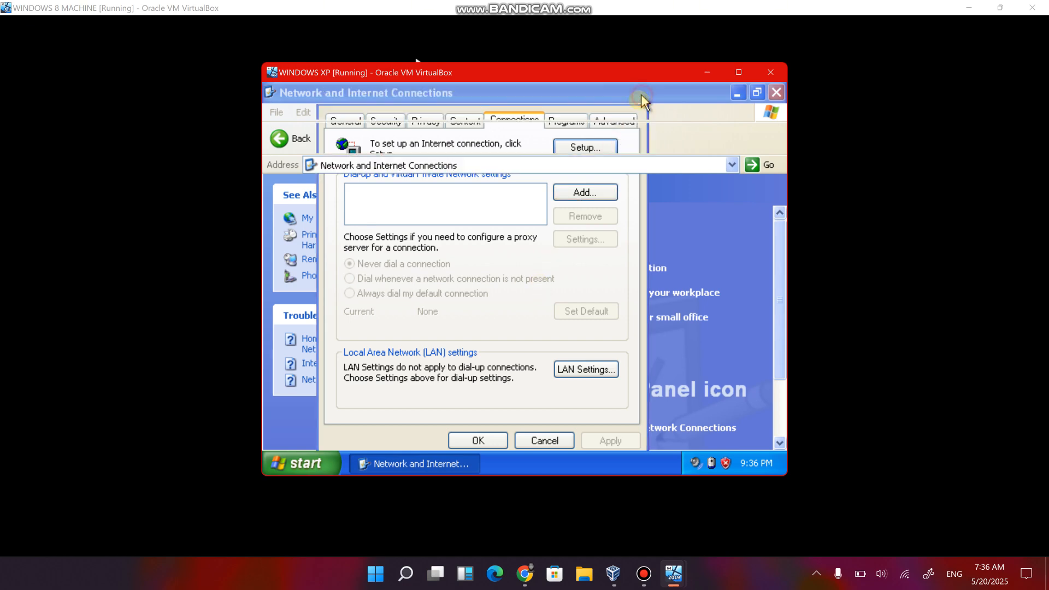
click(580, 295)
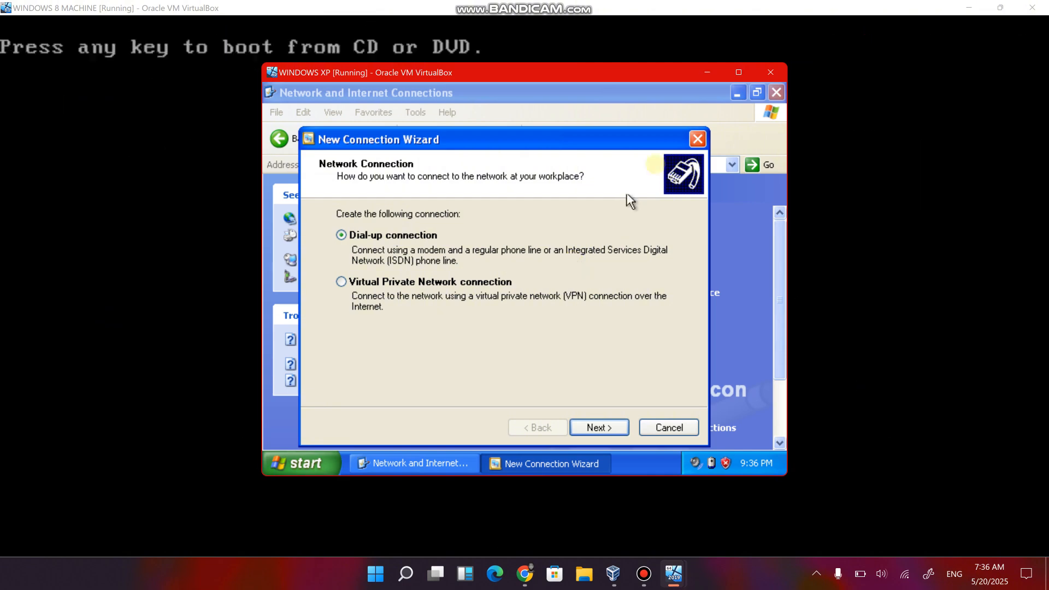
click(694, 139)
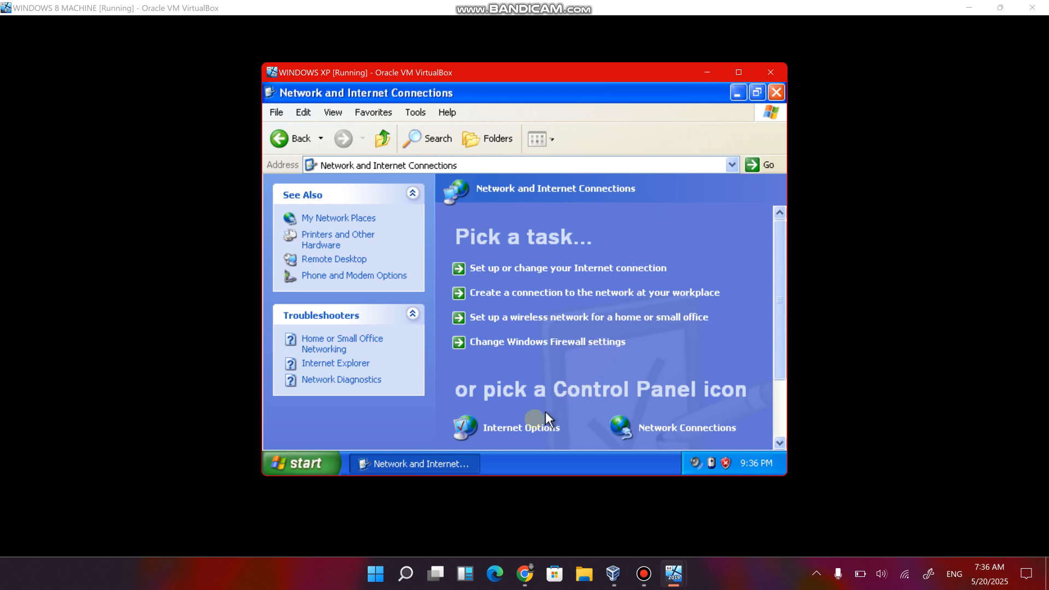
click(515, 429)
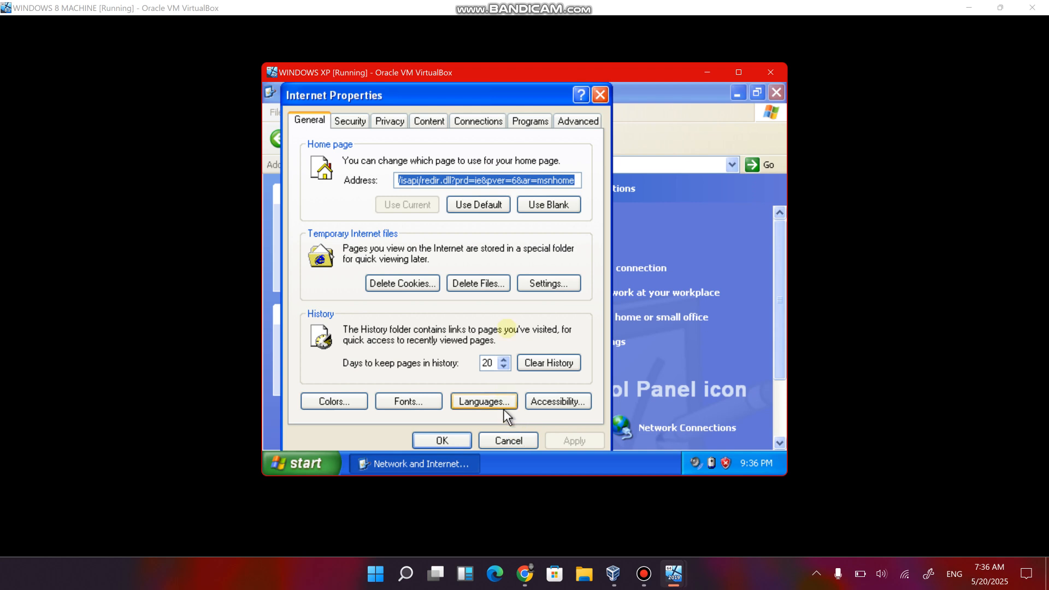
click(599, 97)
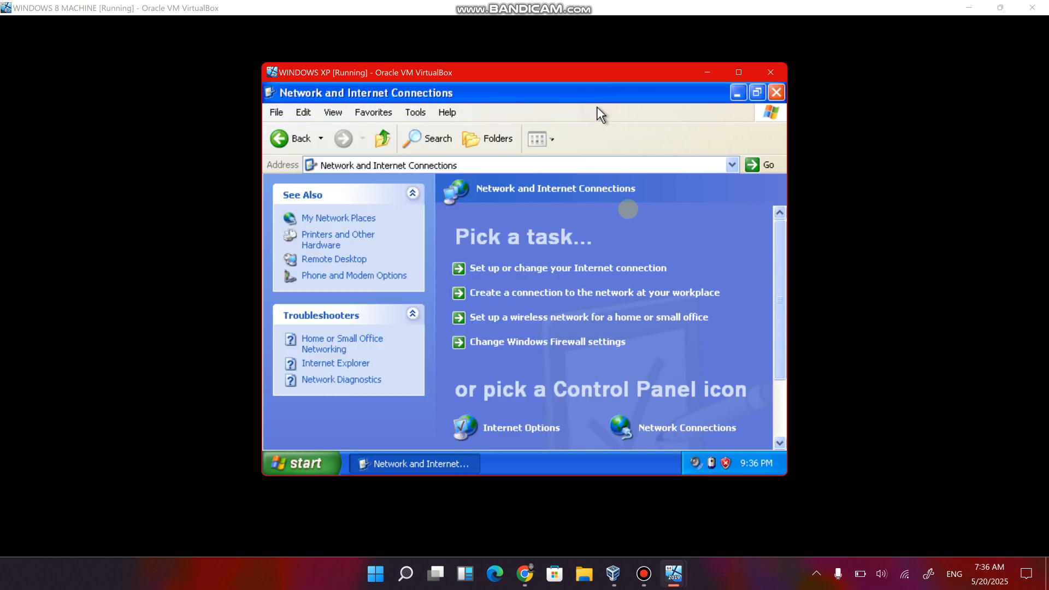
Open the Internet Protocol (TCP/IP) properties of the Local Area Connection and choose to use a manually specified IP address.
click(666, 429)
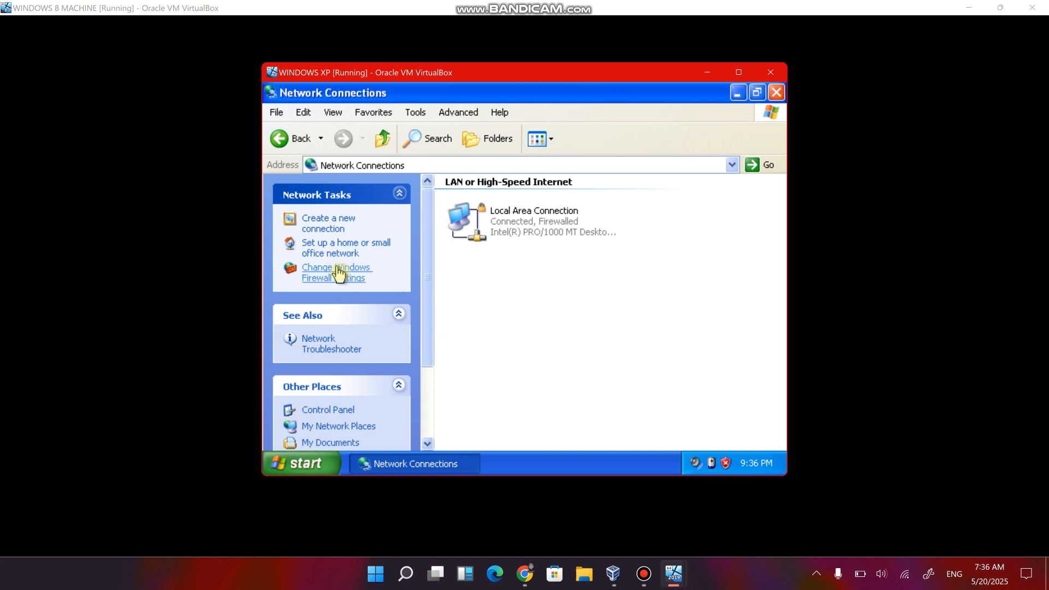
click(503, 224)
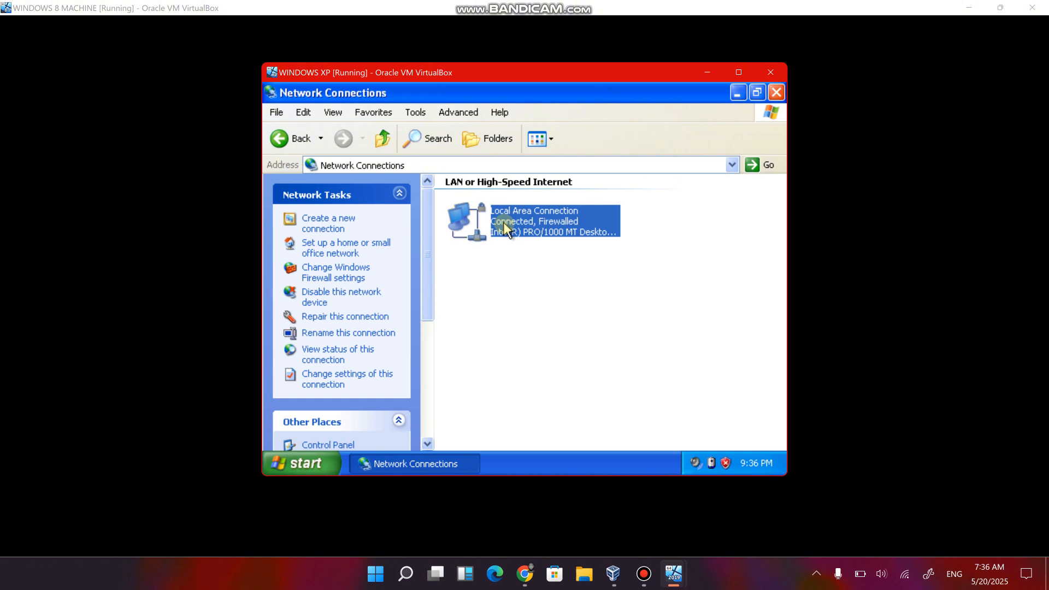
right_click(503, 222)
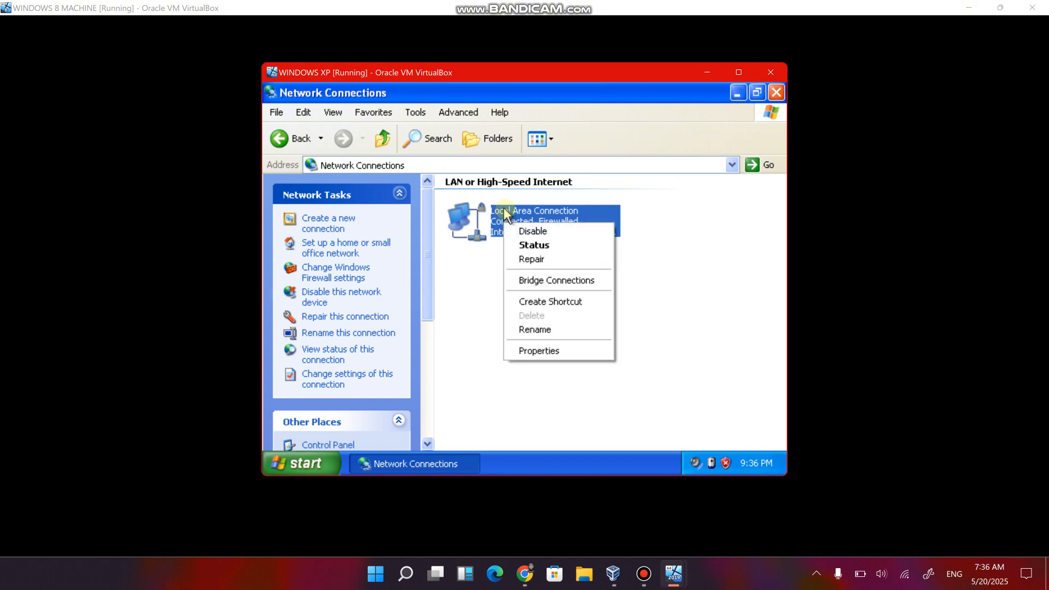
click(520, 351)
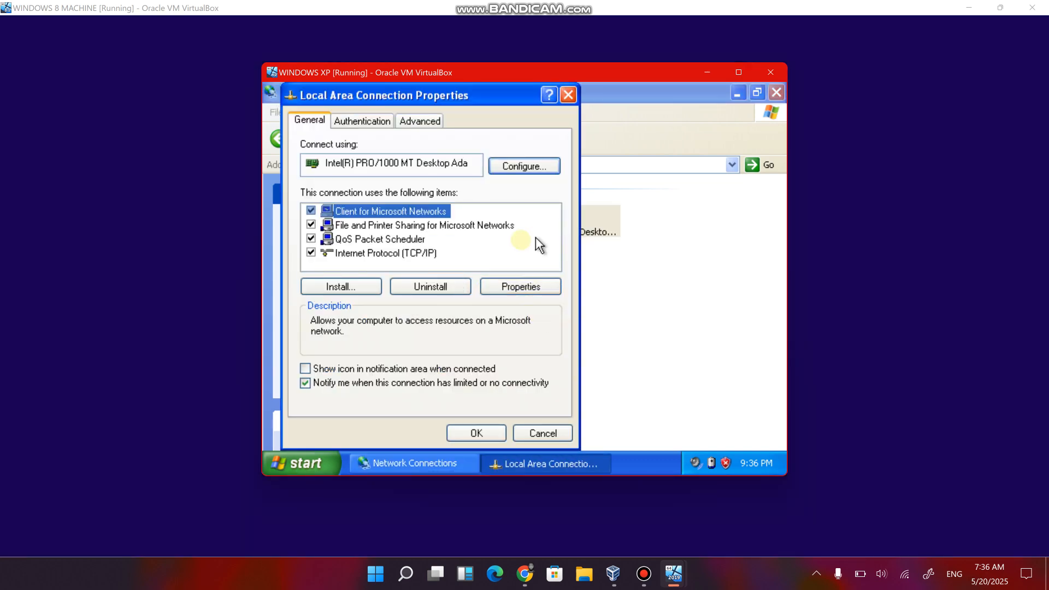
click(368, 256)
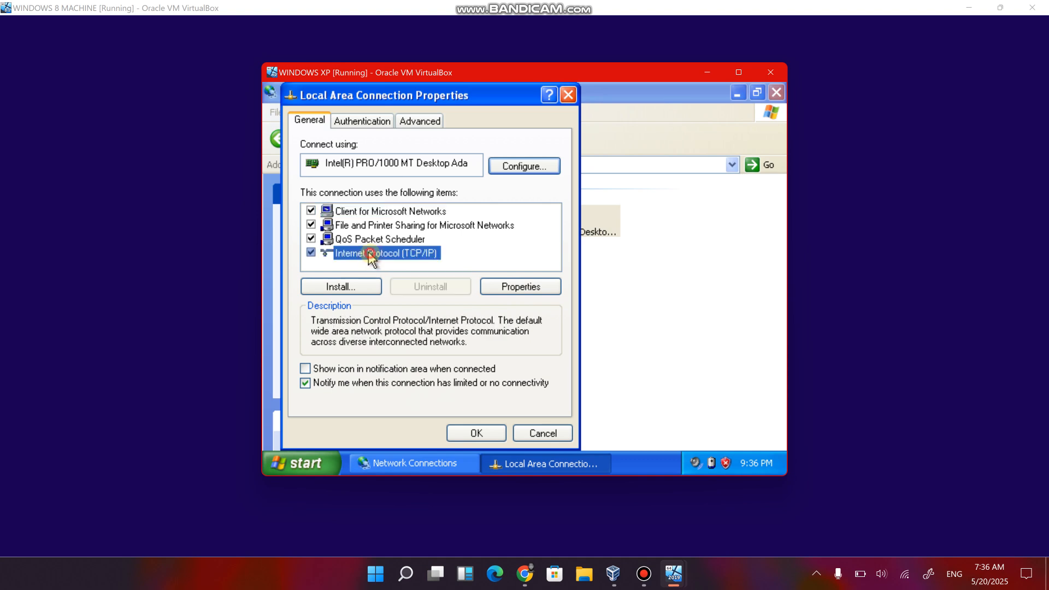
right_click(369, 255)
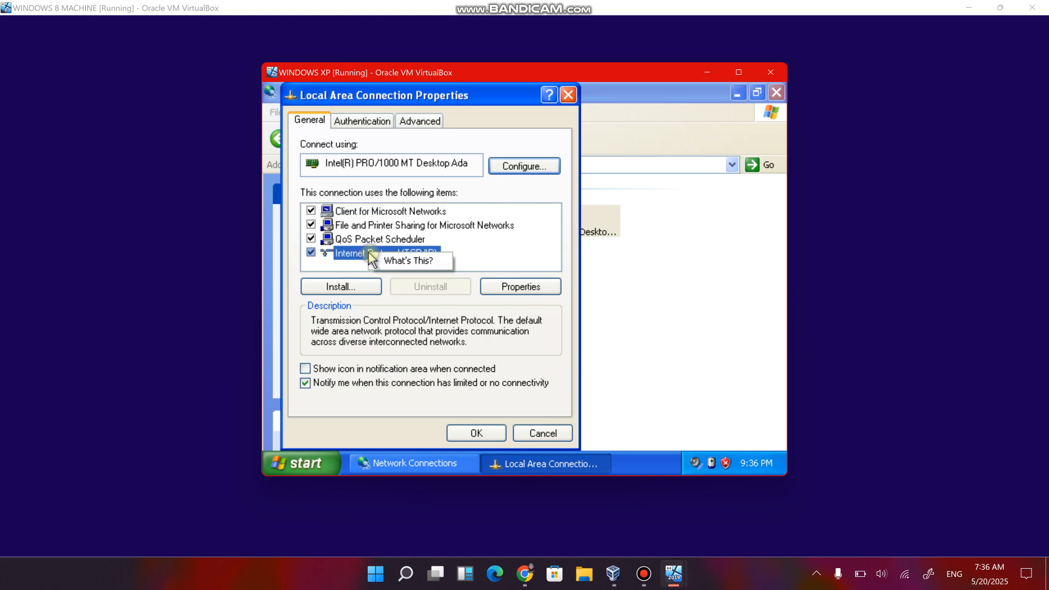
click(513, 288)
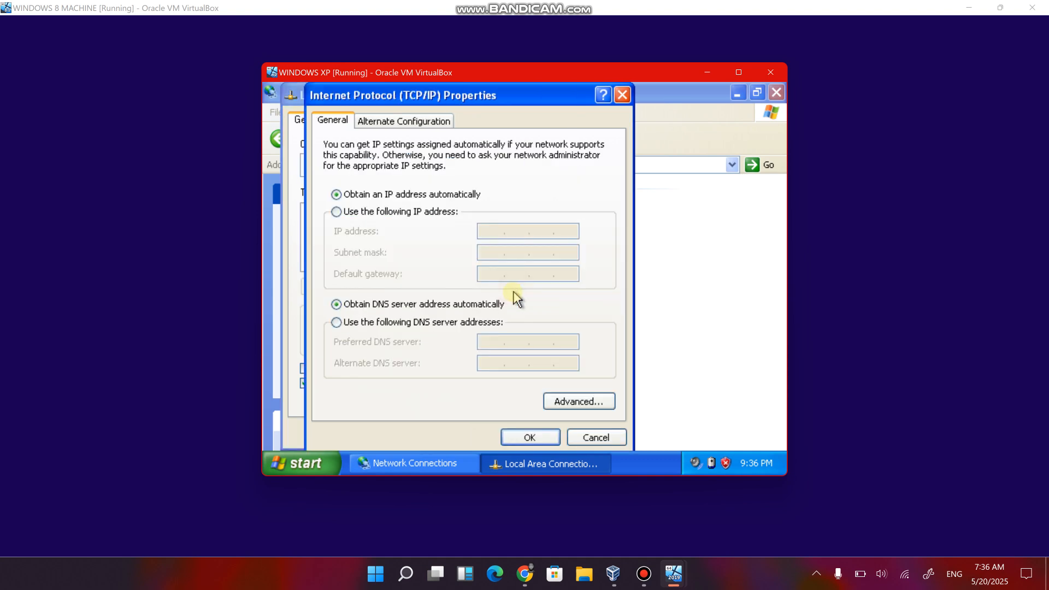
click(343, 215)
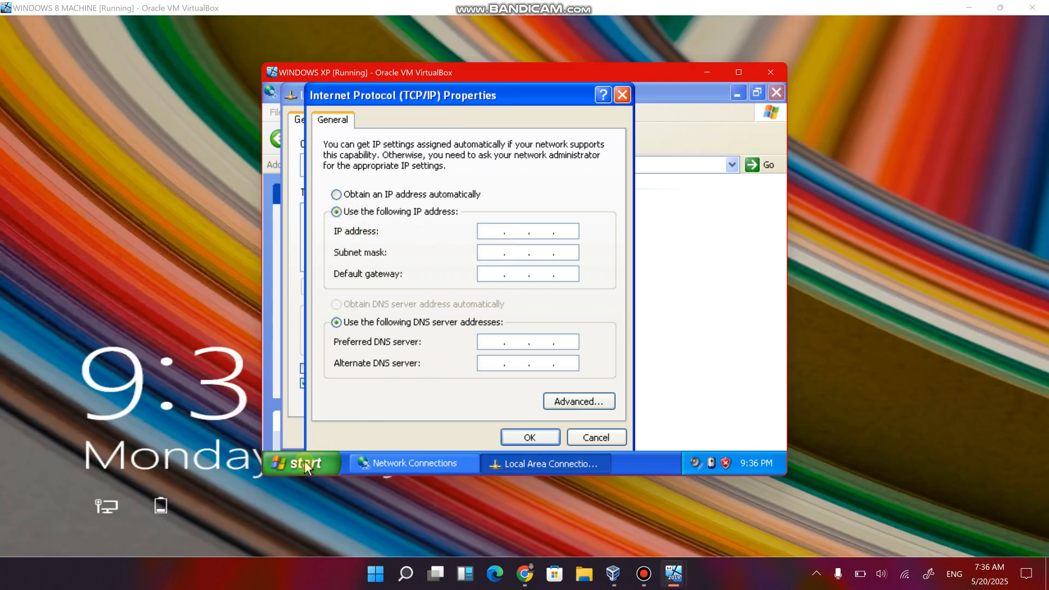
Run ipconfig in a Command Prompt and move its window clear of the TCP/IP address fields.
key(super+r)
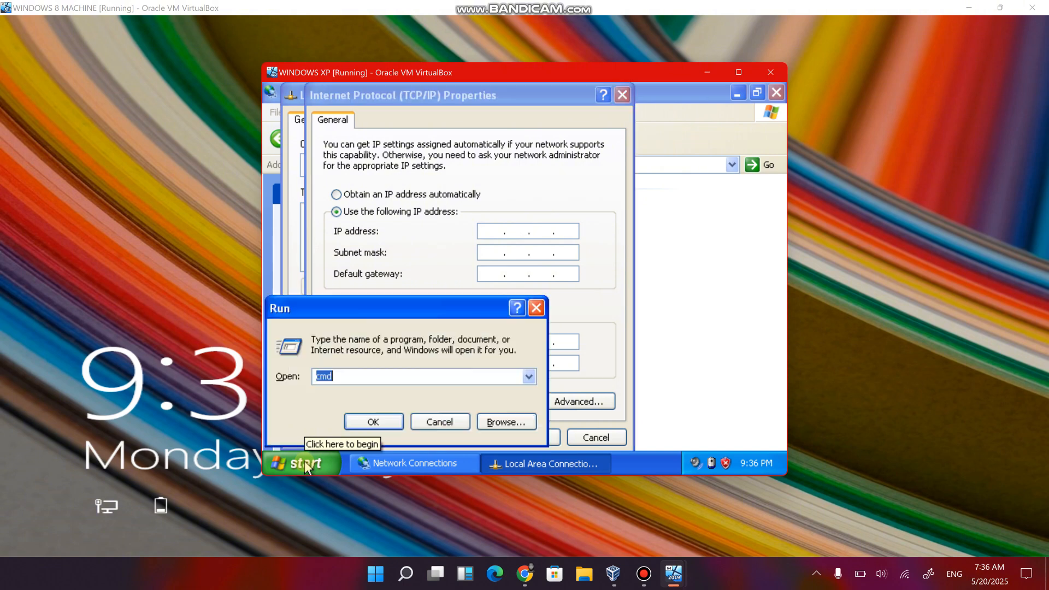
key(Return)
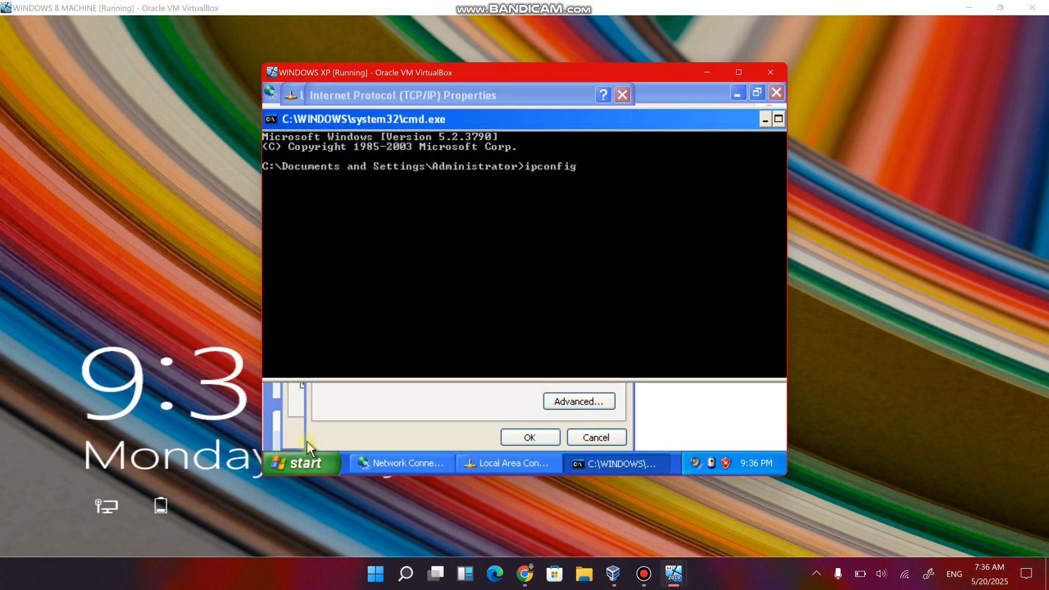
key(Return)
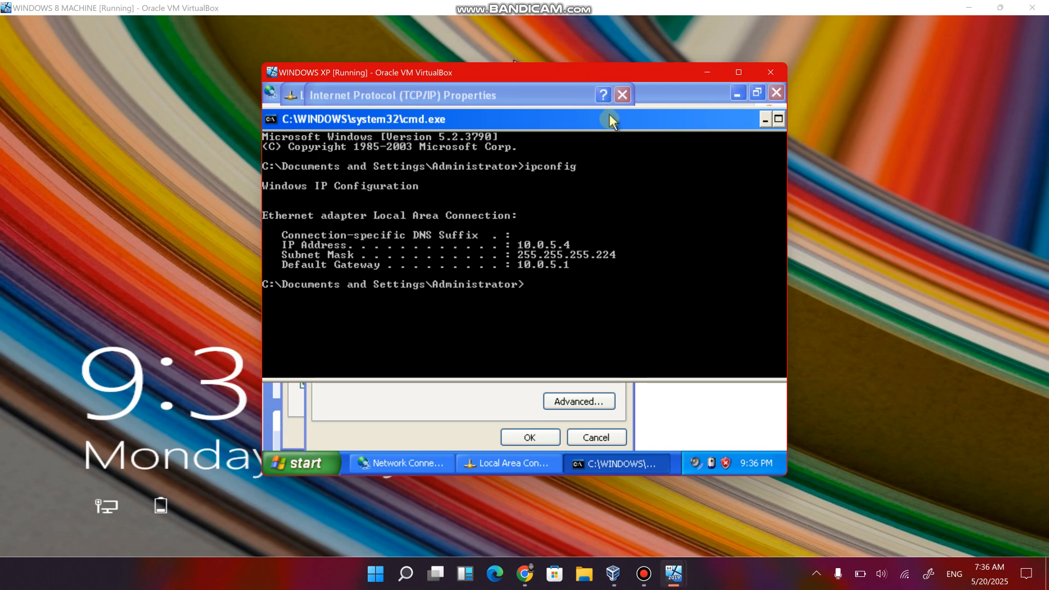
drag(611, 120, 617, 283)
Set the static IP address to 10.0.5.4 with subnet mask 255.255.255.224.
click(533, 229)
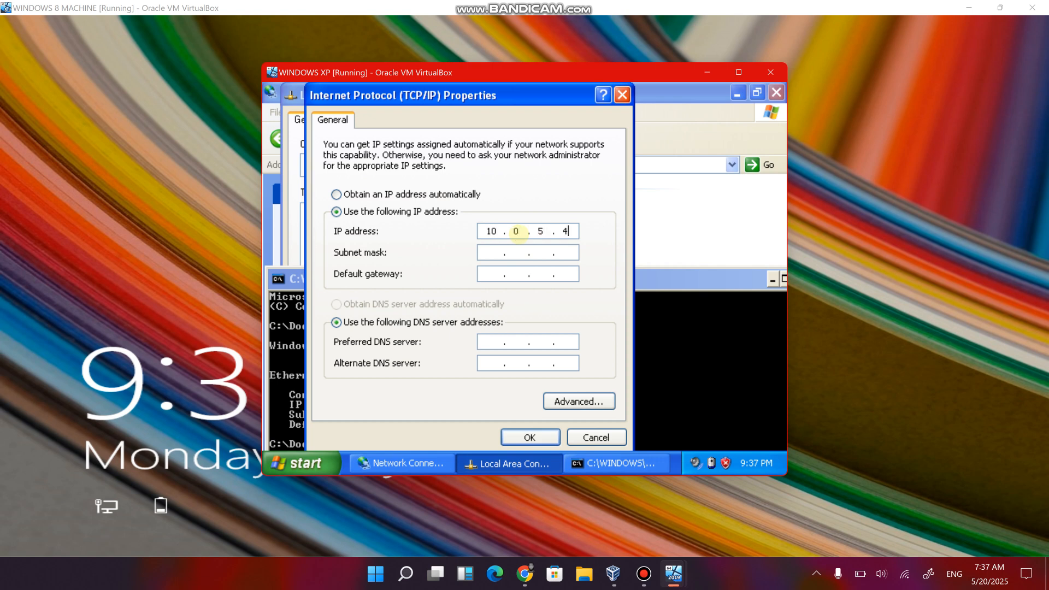
key(Tab)
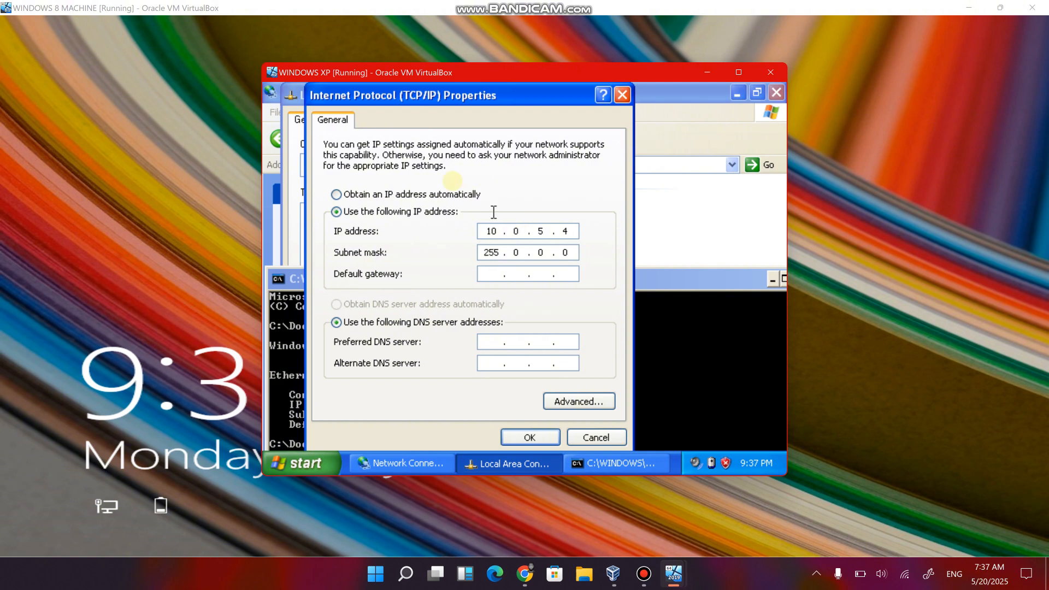
click(524, 273)
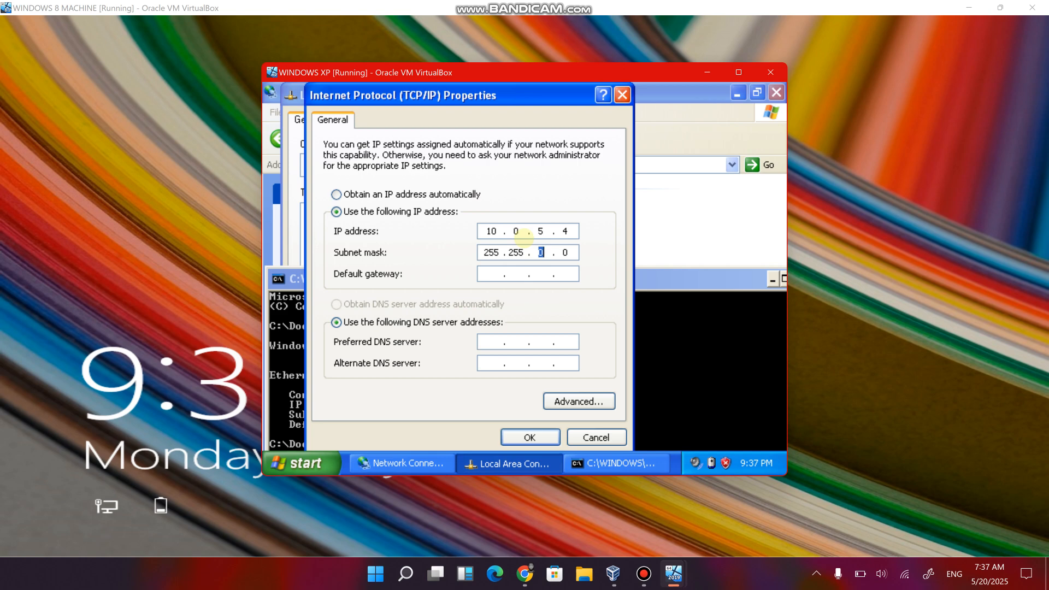
text(255 . 224)
Set the default gateway to 10.0.5.1 and the preferred DNS server to 10.0.5.5.
click(740, 335)
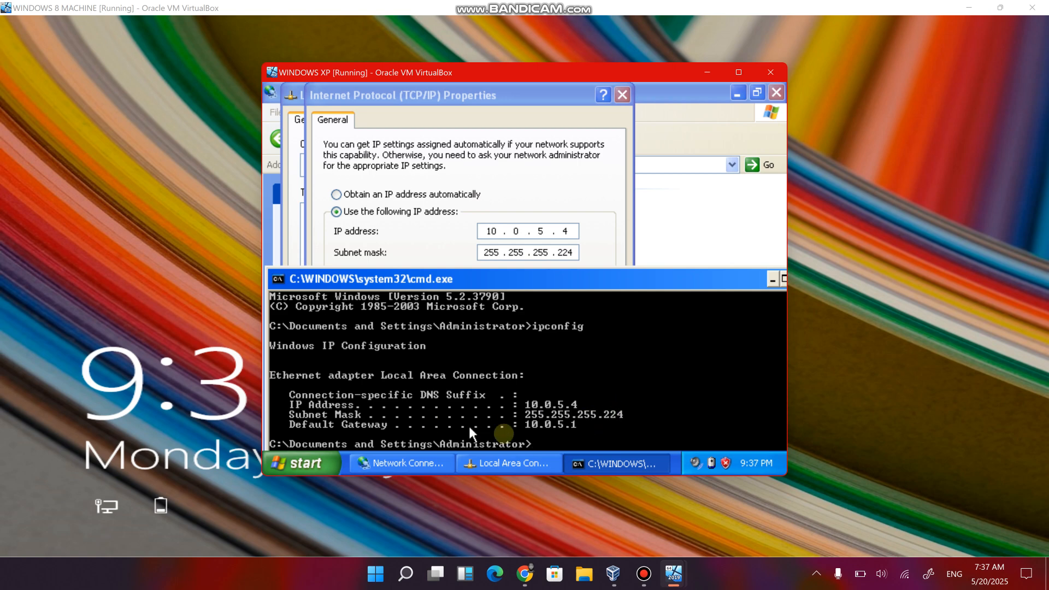
click(517, 257)
click(494, 275)
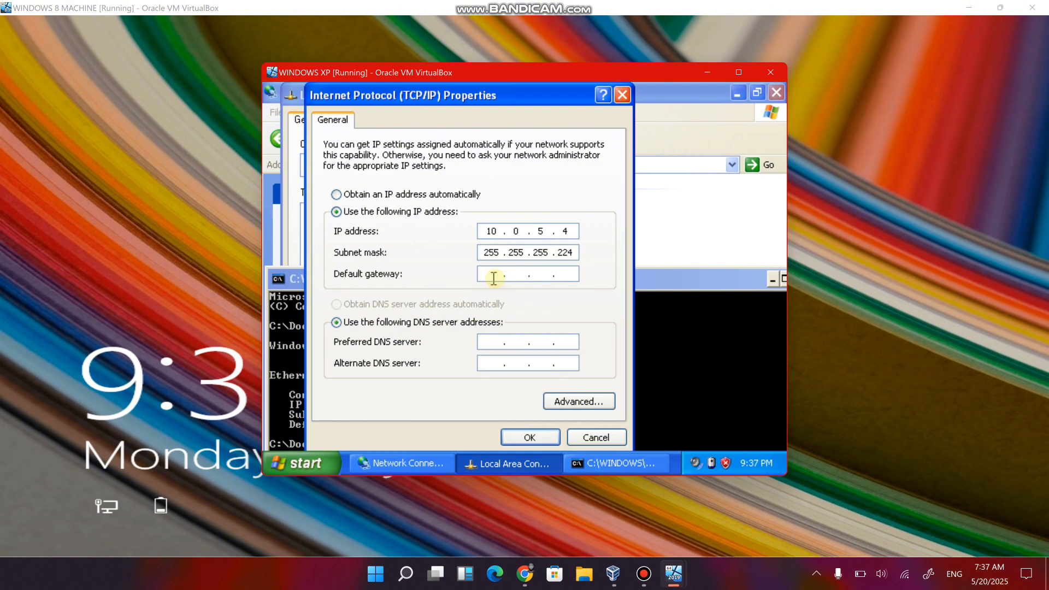
text(10 . 0 . 5 . 1)
click(499, 345)
text(10)
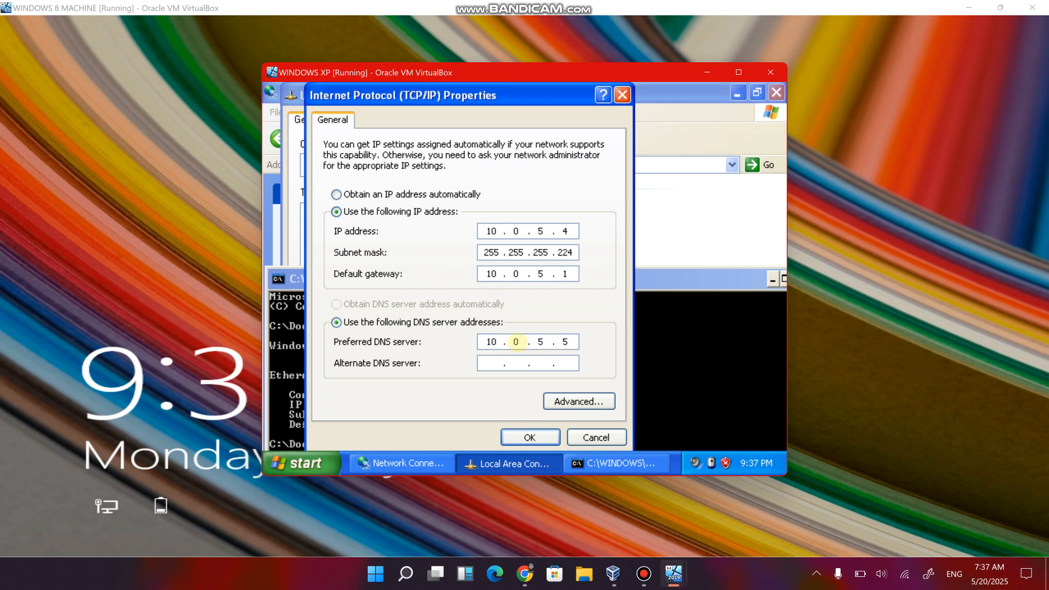
text(.0.5.5)
Apply the TCP/IP settings, then close the Local Area Connection properties and the Command Prompt.
click(531, 437)
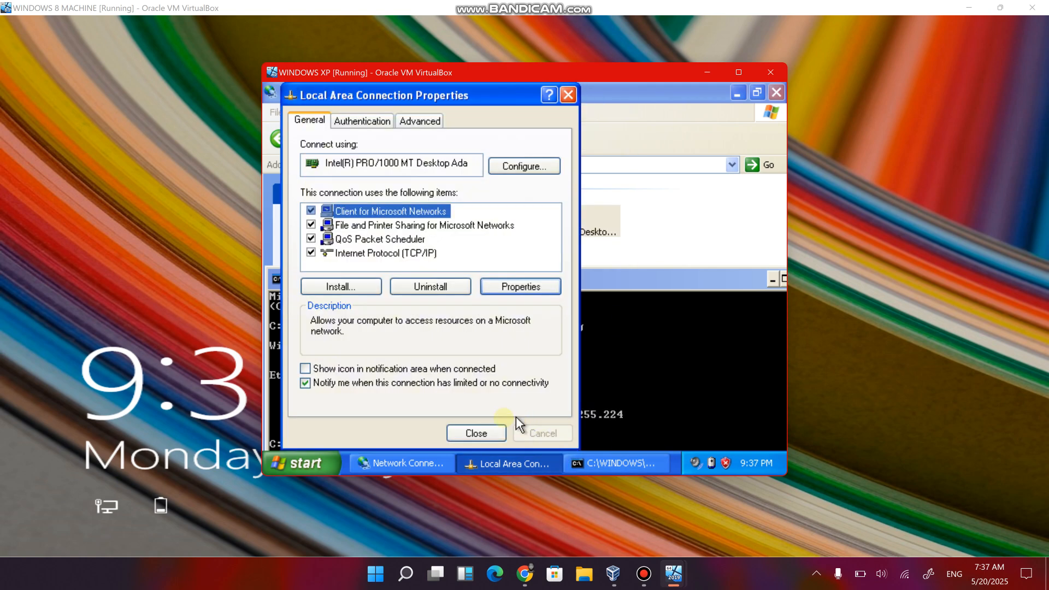
click(490, 435)
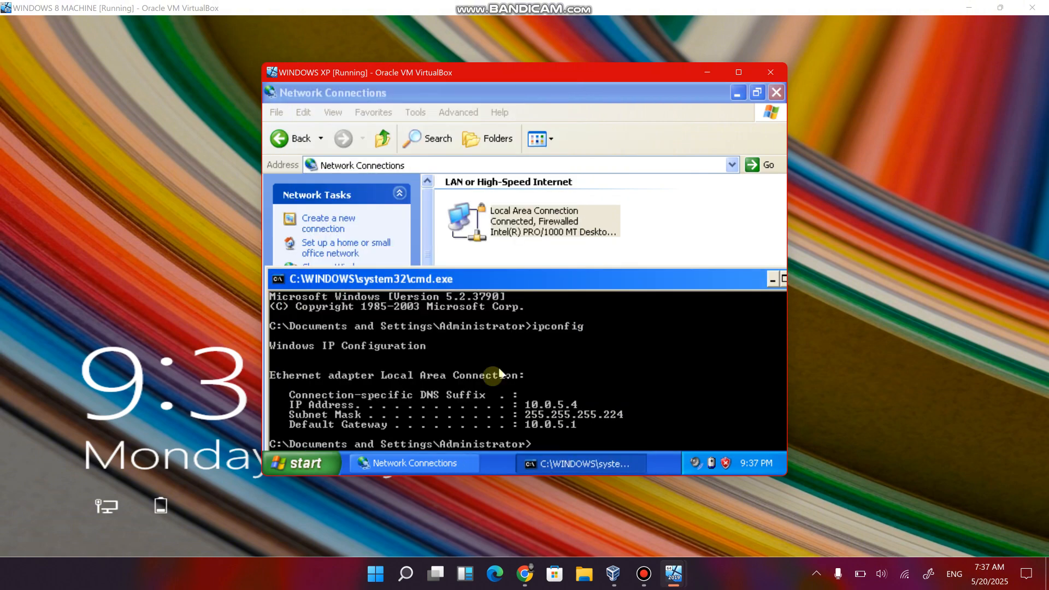
drag(728, 283, 678, 281)
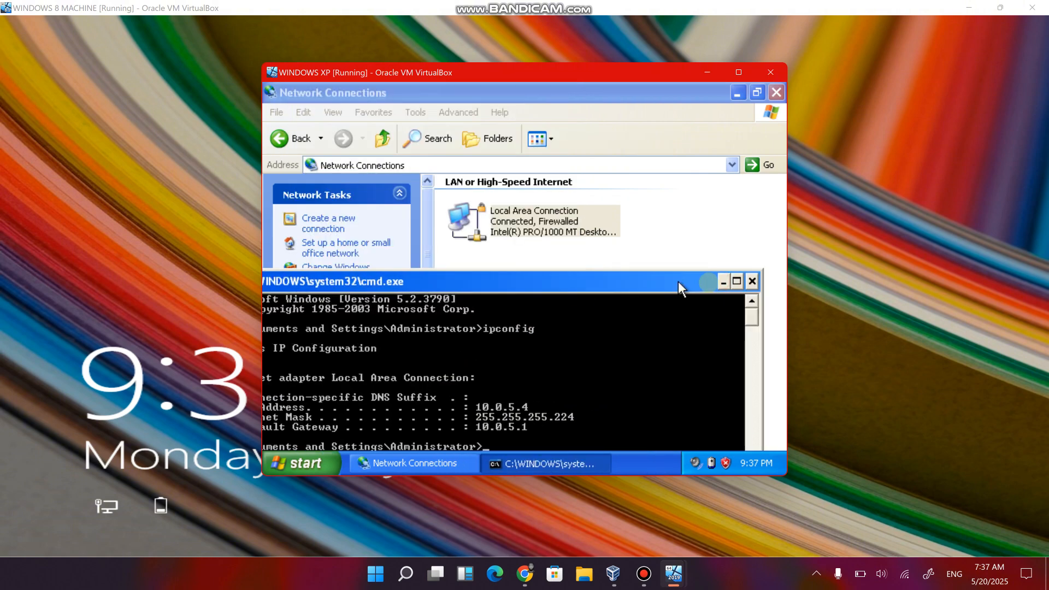
click(753, 281)
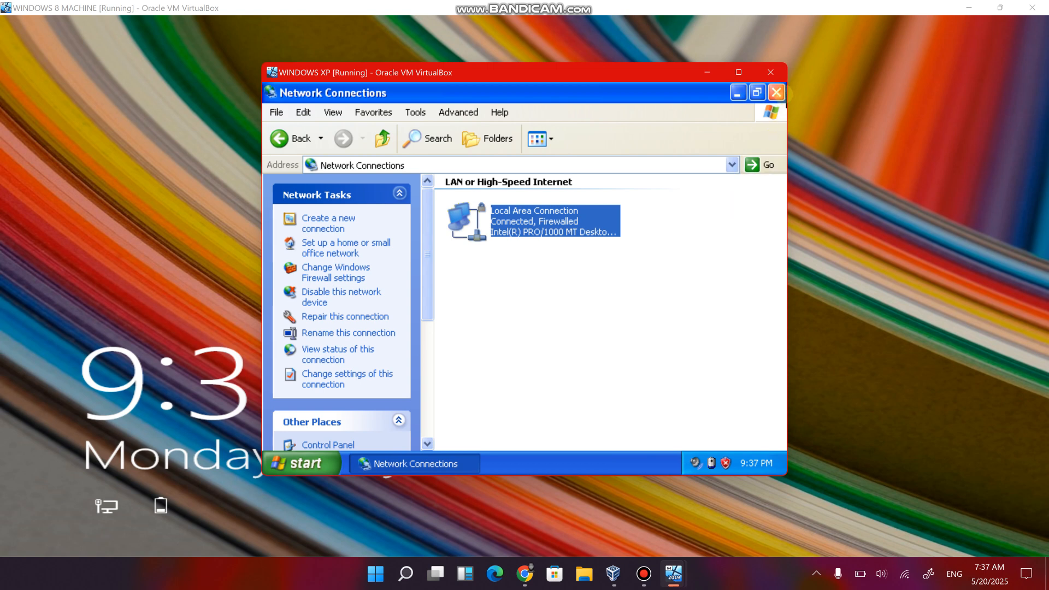
Close the Network Connections window on Windows XP and switch to the Beautiful Windows Server virtual machine.
click(776, 93)
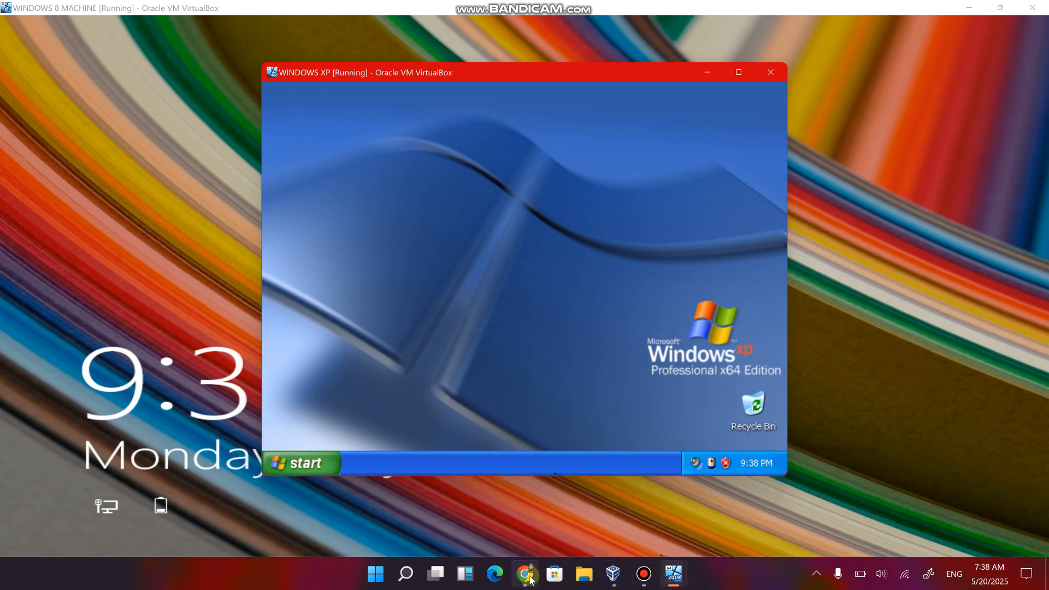
mouse_move(530, 576)
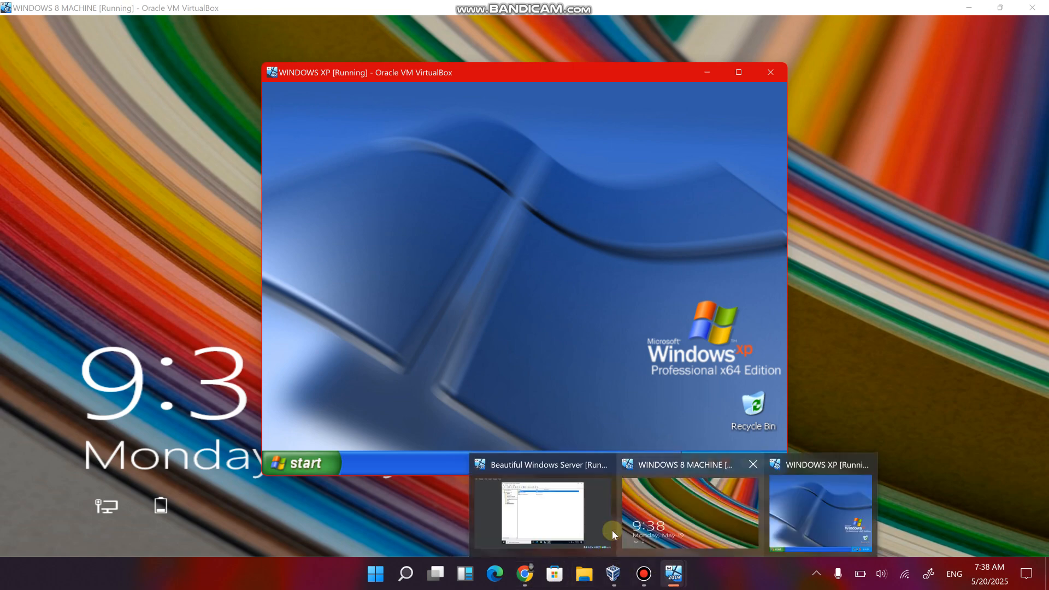
click(601, 528)
mouse_move(682, 571)
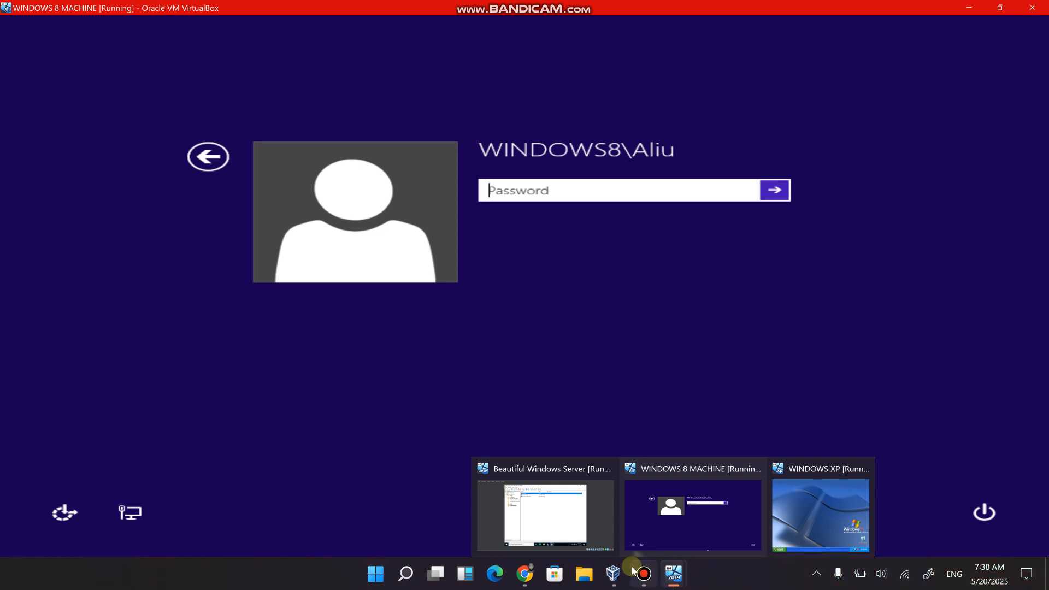
click(557, 515)
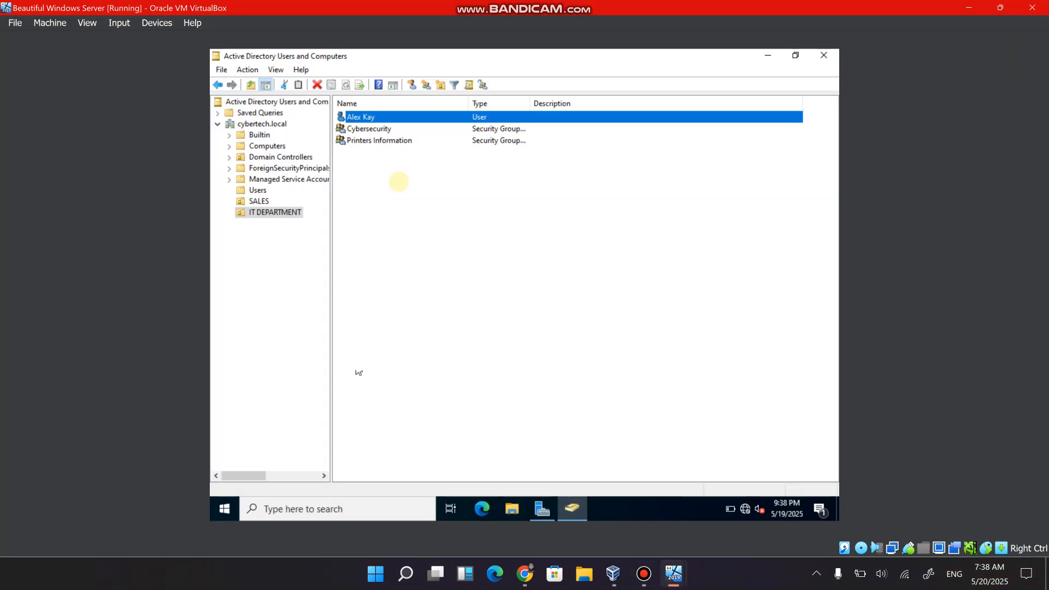
Start a new user in the IT DEPARTMENT unit and enter the person's first name, last name and user logon name.
right_click(277, 212)
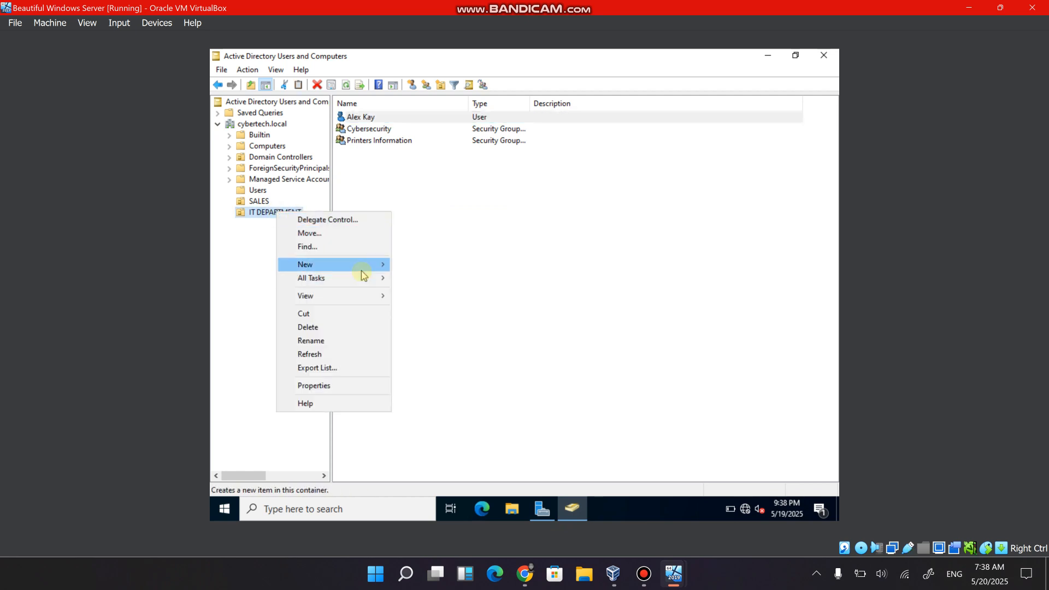
mouse_move(363, 273)
click(425, 391)
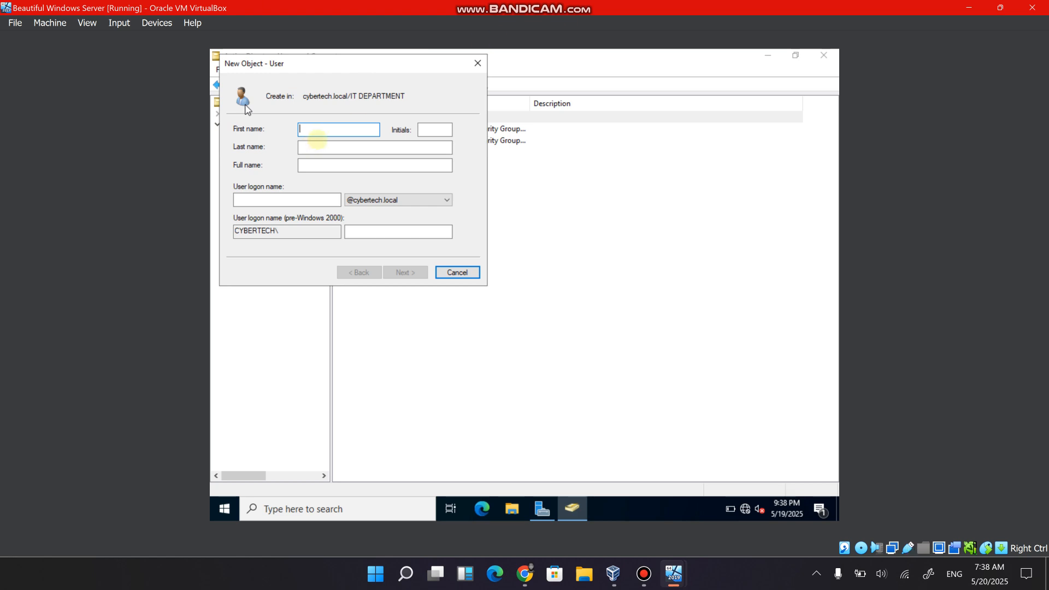
text(Charles)
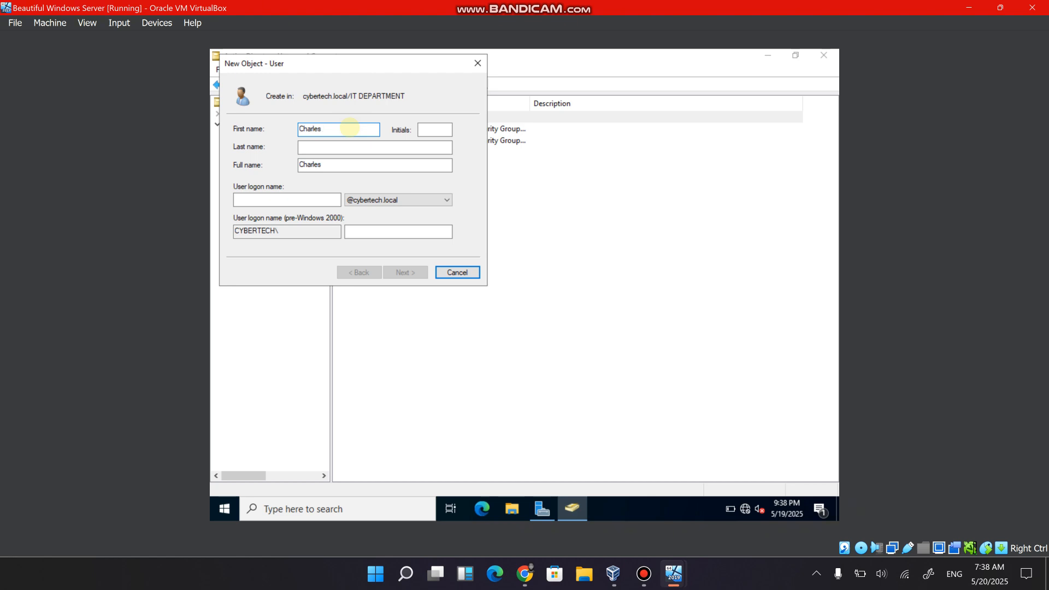
key(Tab)
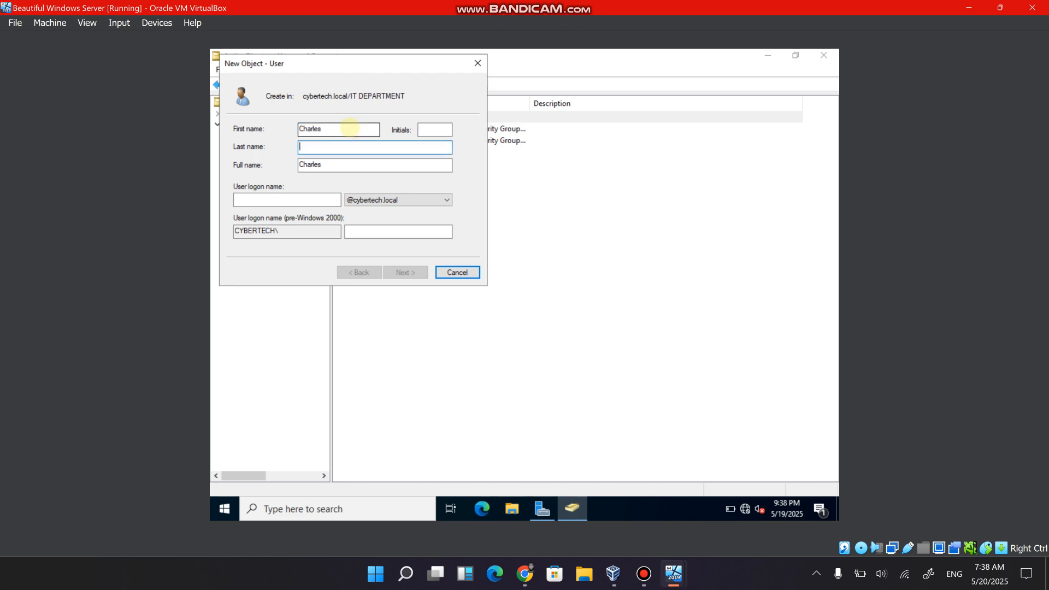
text(D)
key(Tab)
key(Tab)
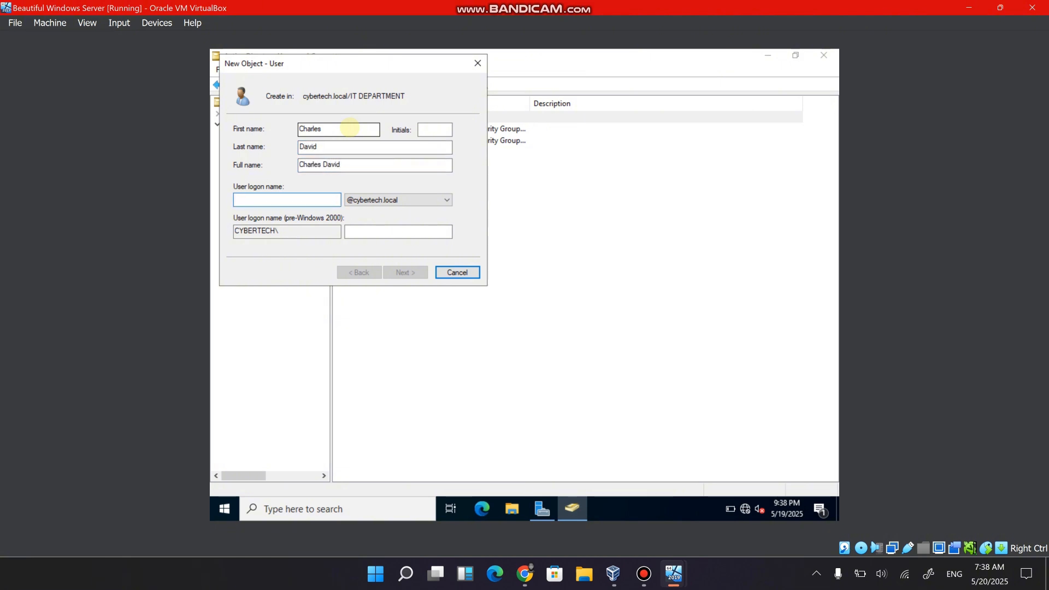
text(cha)
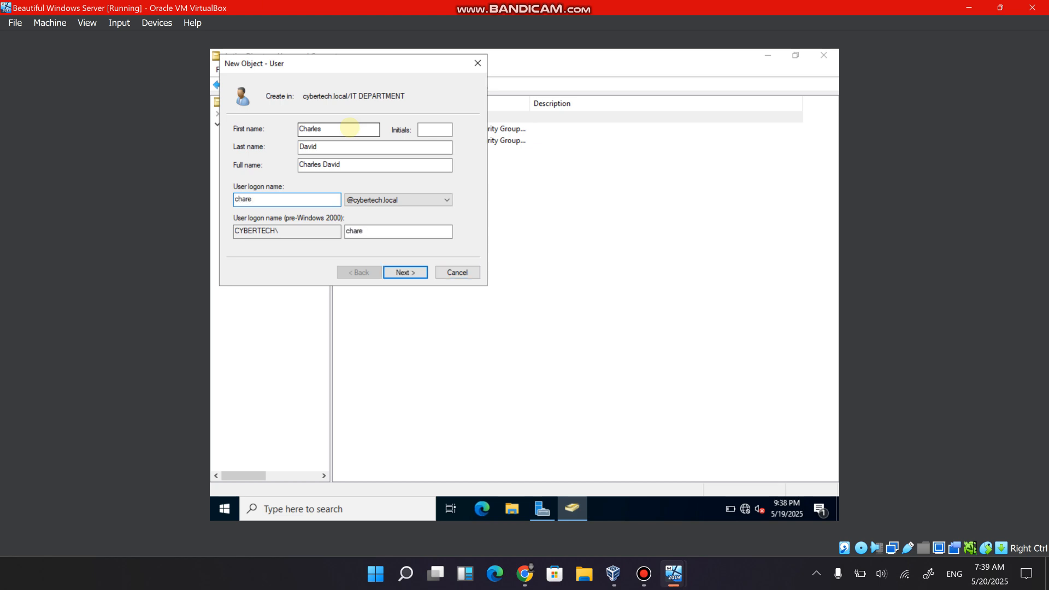
text(rles.IT)
click(402, 273)
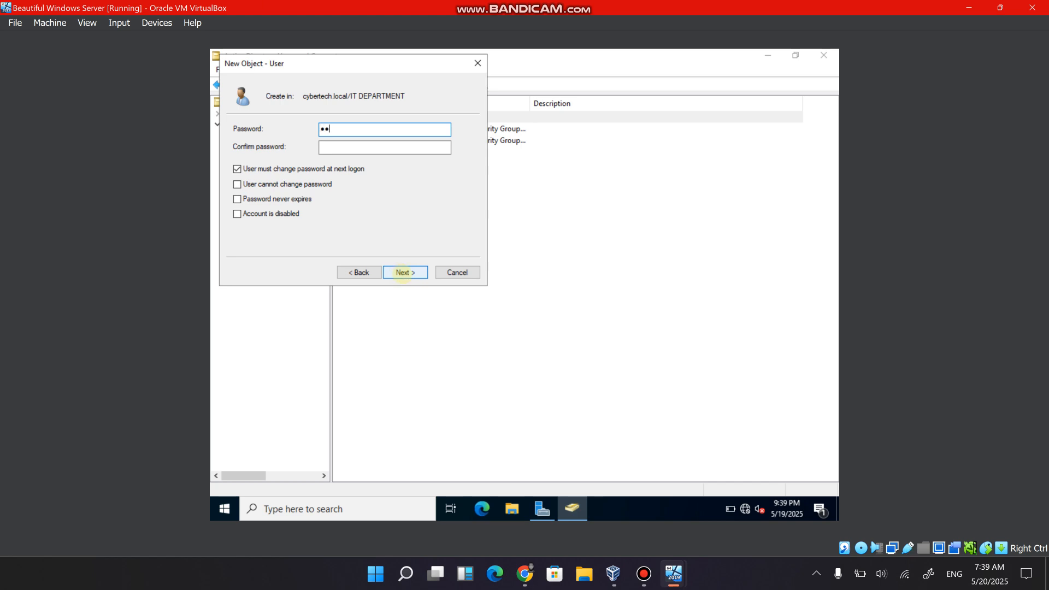
Enter and confirm the new user's account password, set it to never expire, and finish creating the user.
text(•••••••••)
key(Tab)
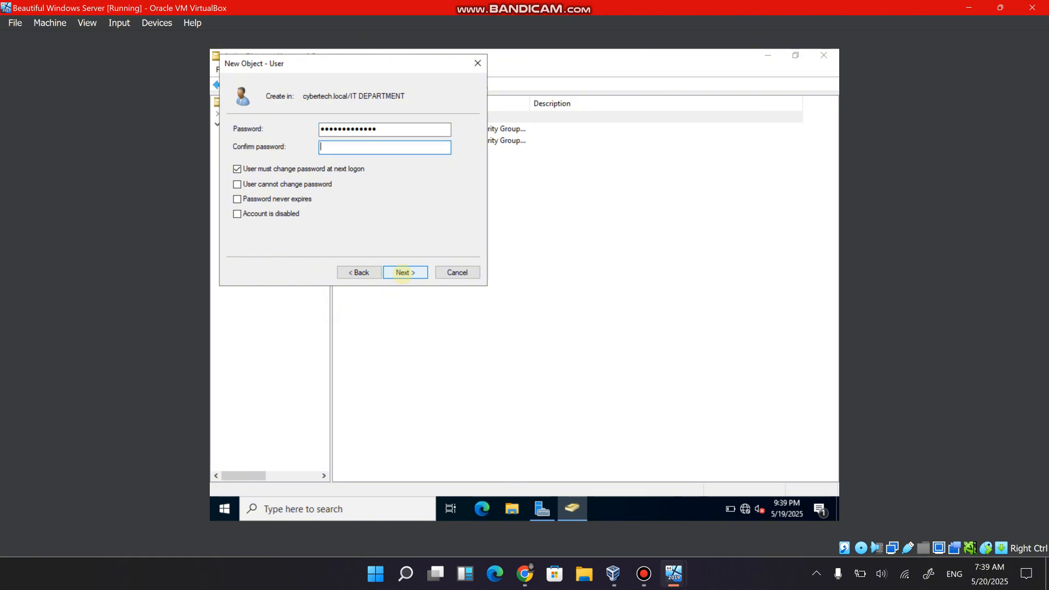
text(•••••••••)
click(254, 201)
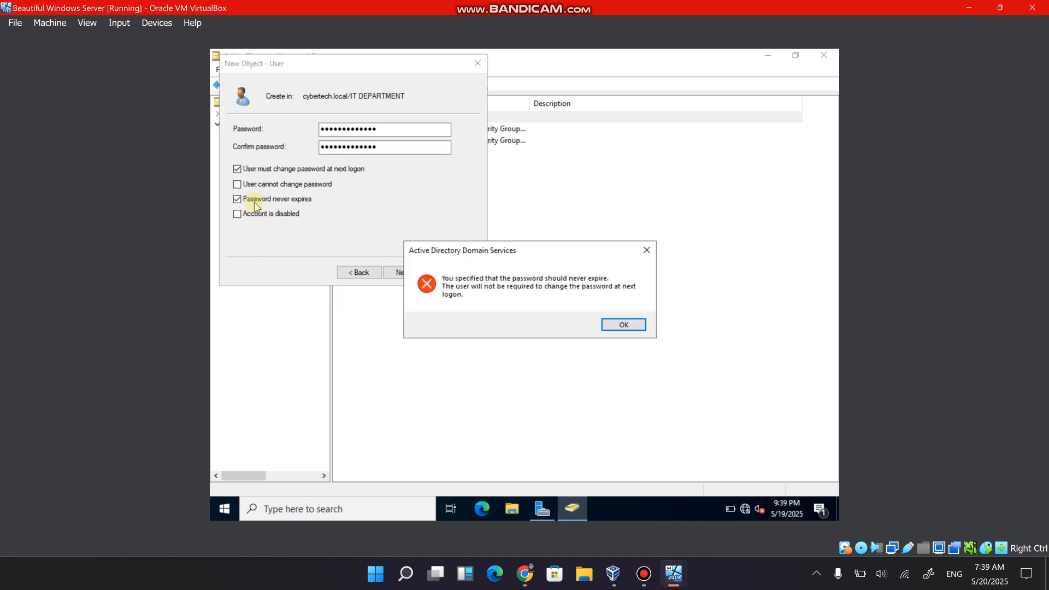
click(617, 326)
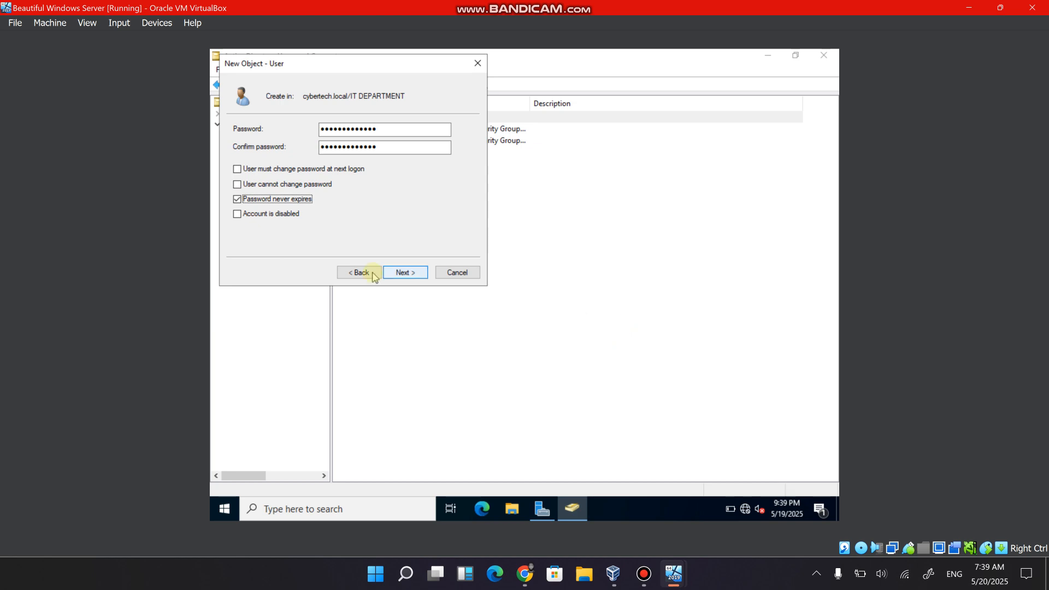
click(394, 275)
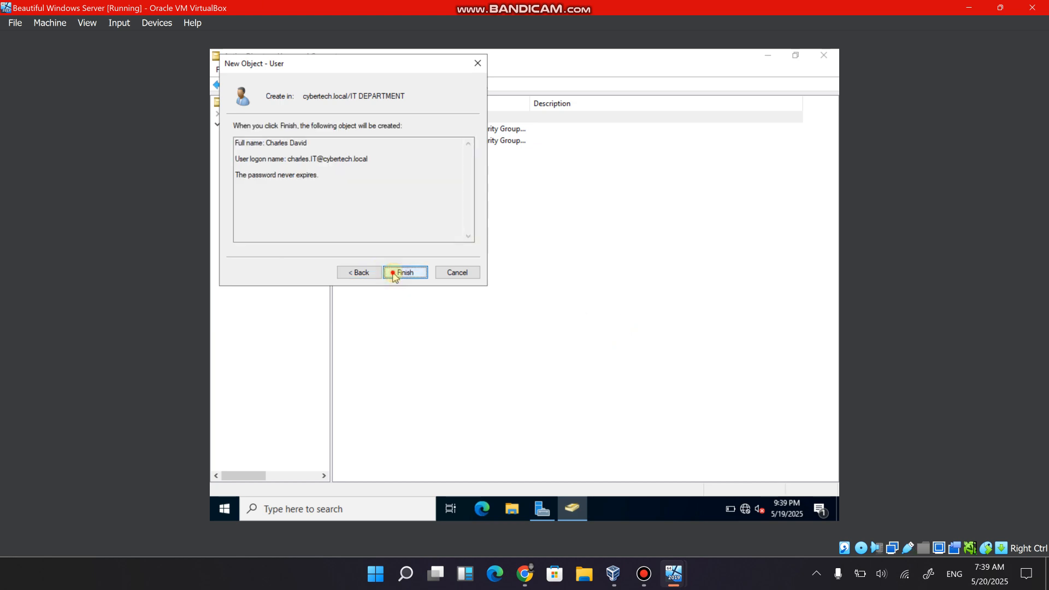
click(395, 273)
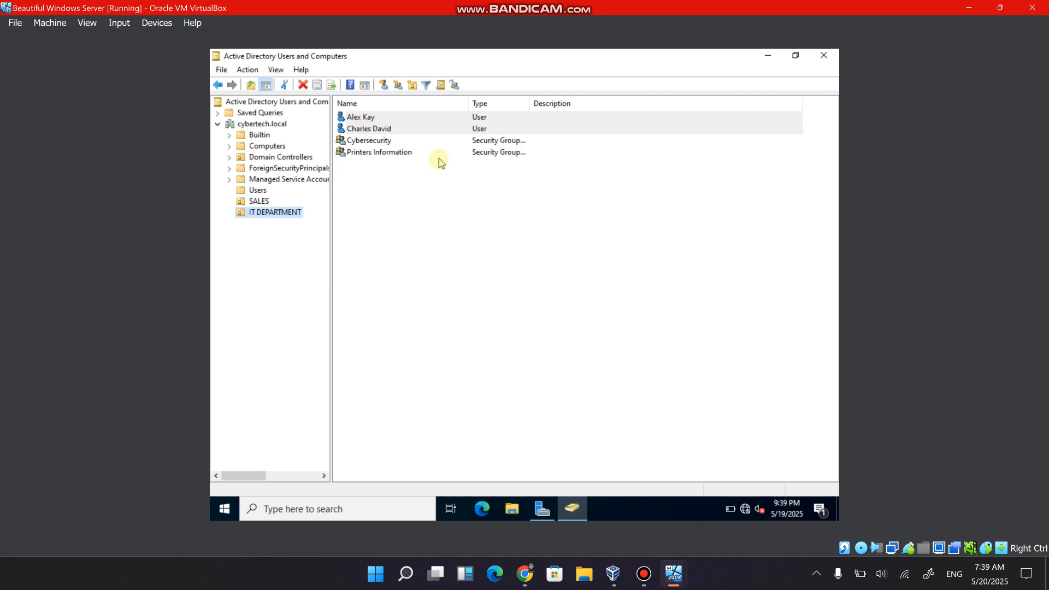
Switch to the Windows XP machine and open the Computer Name Changes dialog from its system properties.
mouse_move(646, 584)
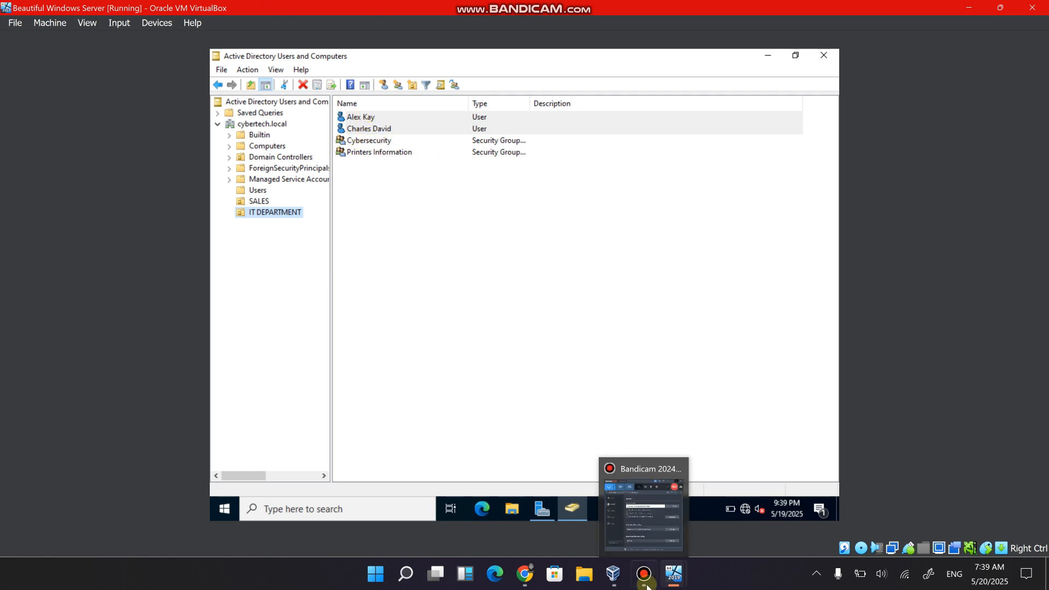
mouse_move(674, 573)
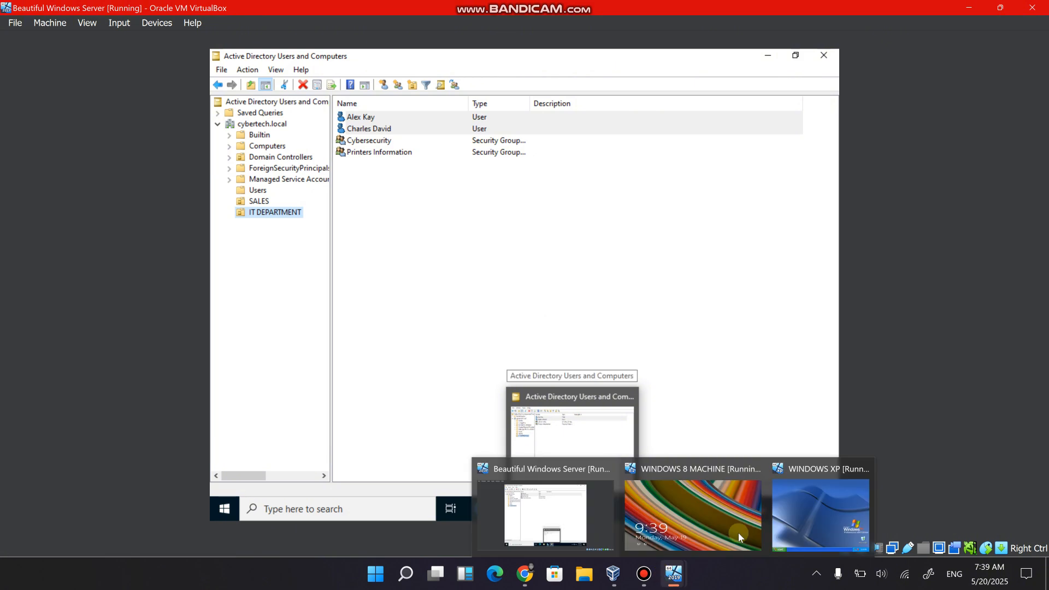
click(852, 527)
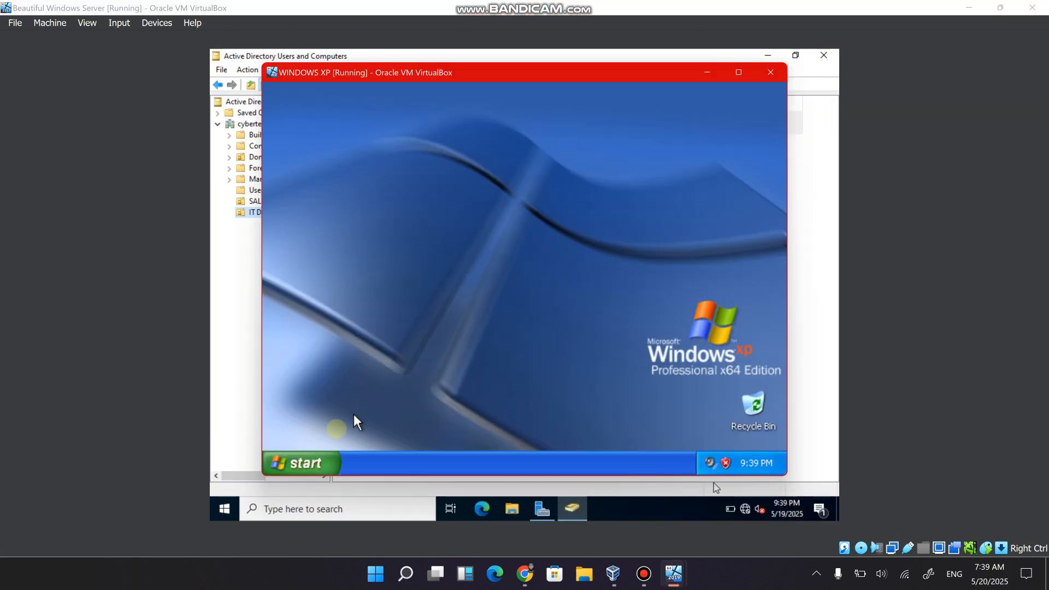
click(314, 460)
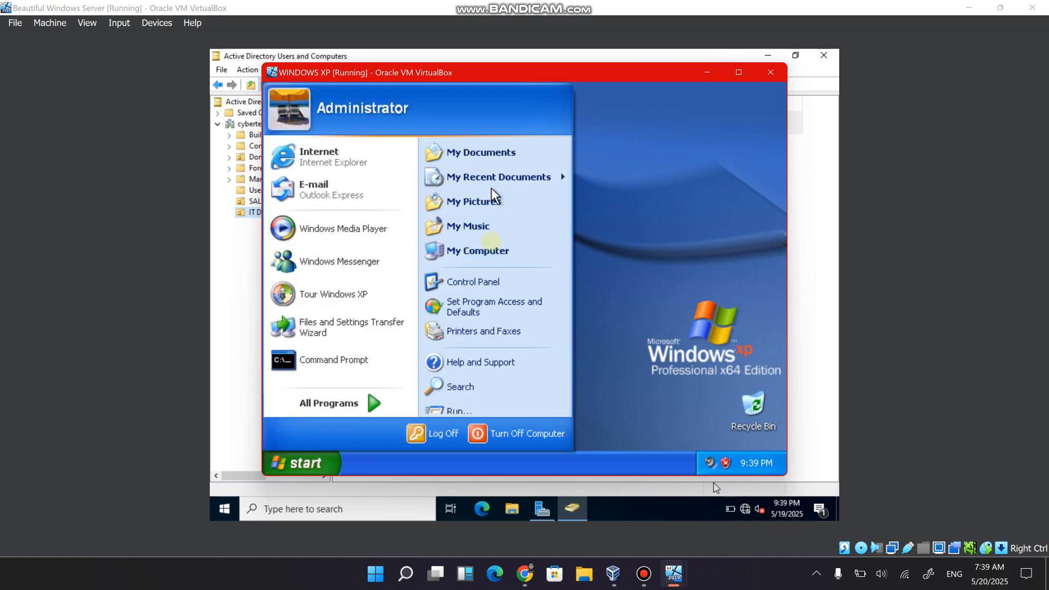
click(484, 250)
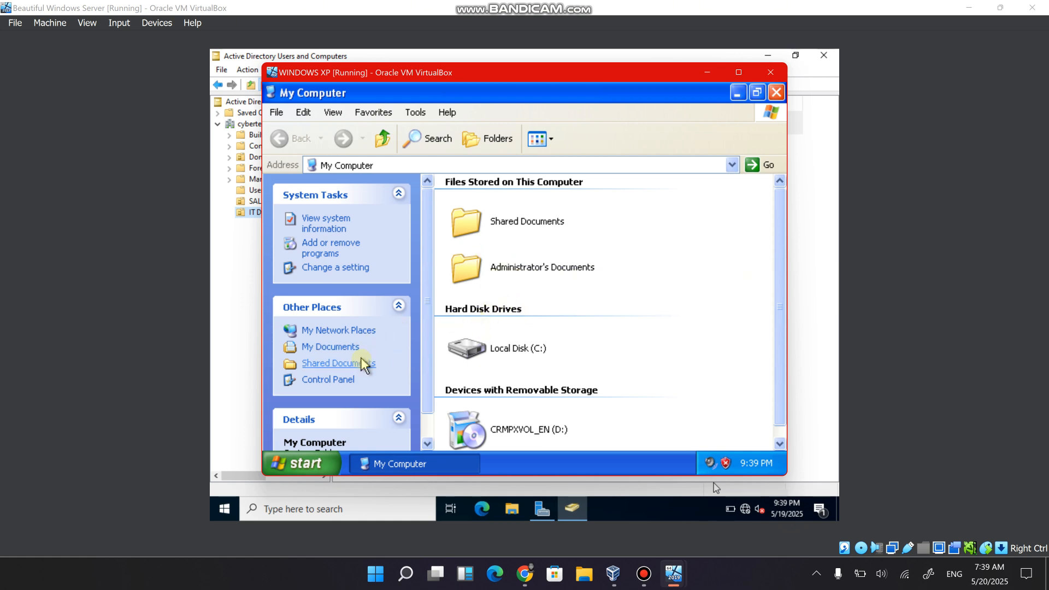
scroll(362, 361, down, 2)
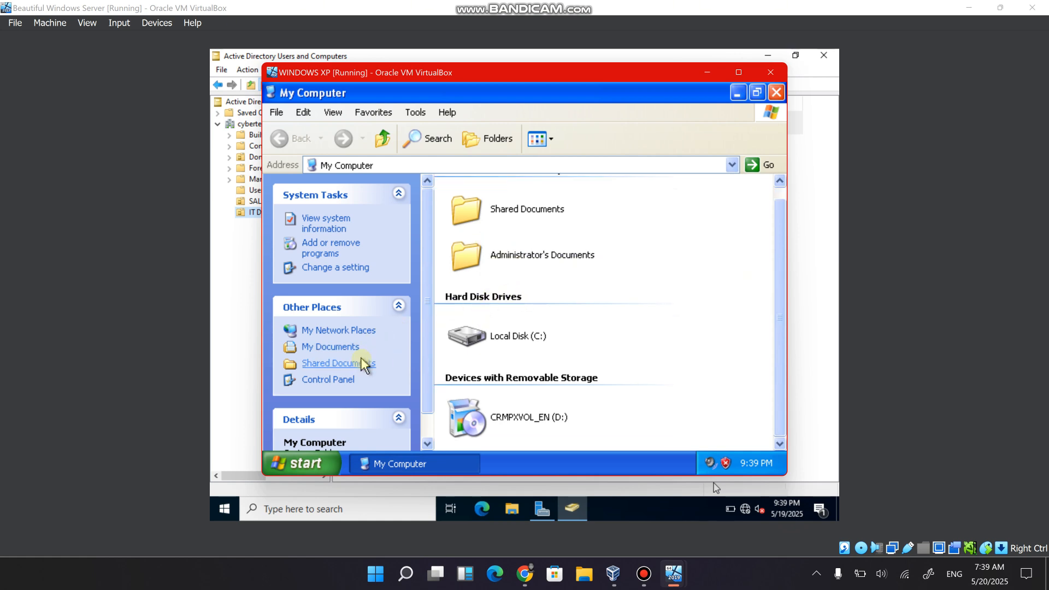
right_click(683, 336)
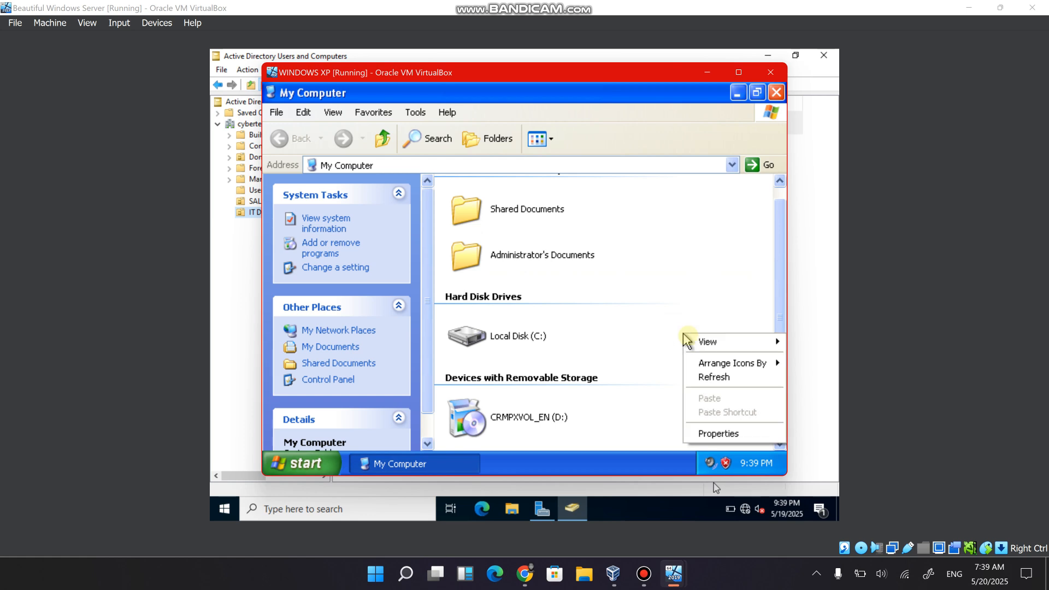
click(713, 434)
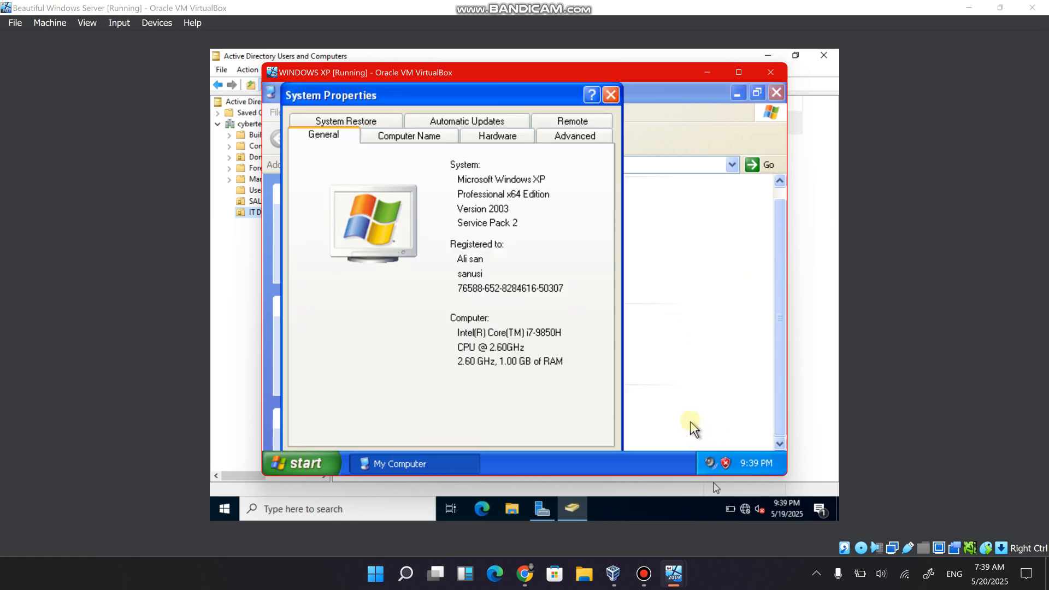
click(385, 137)
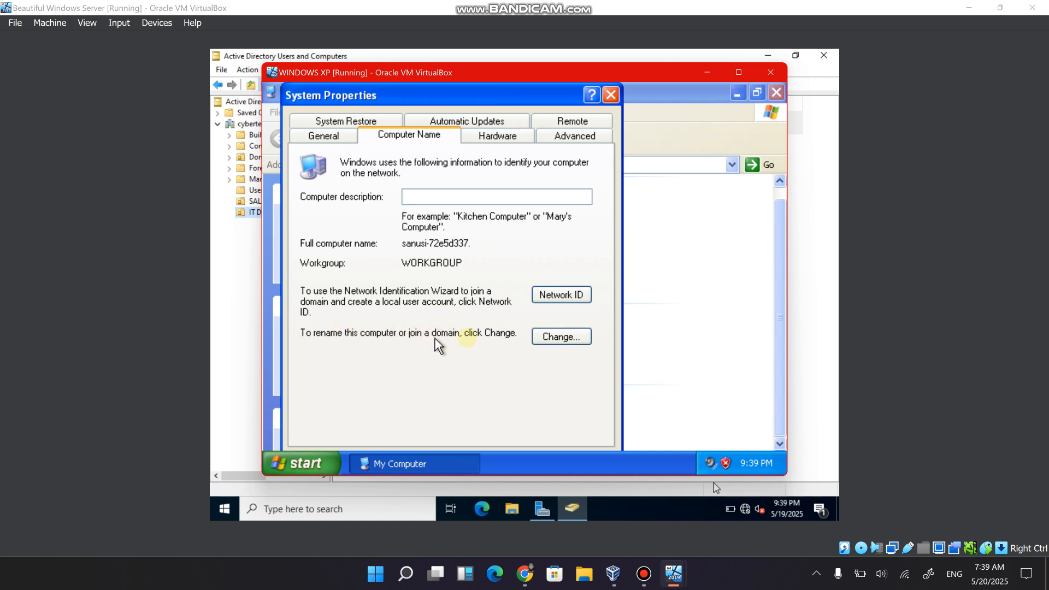
click(551, 338)
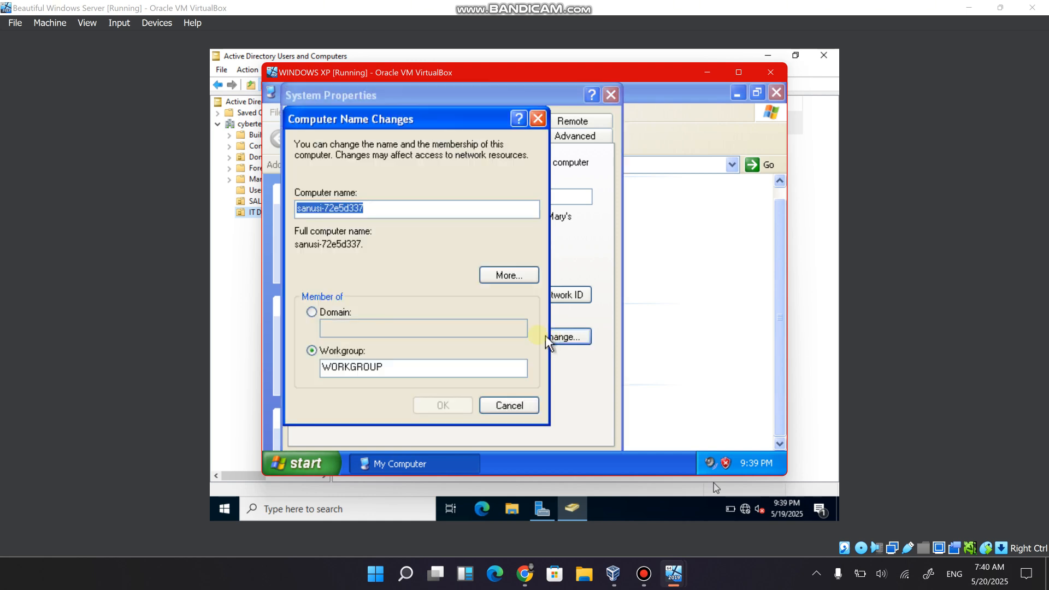
Set the computer's membership to the domain cybertech.local and submit the change.
click(312, 313)
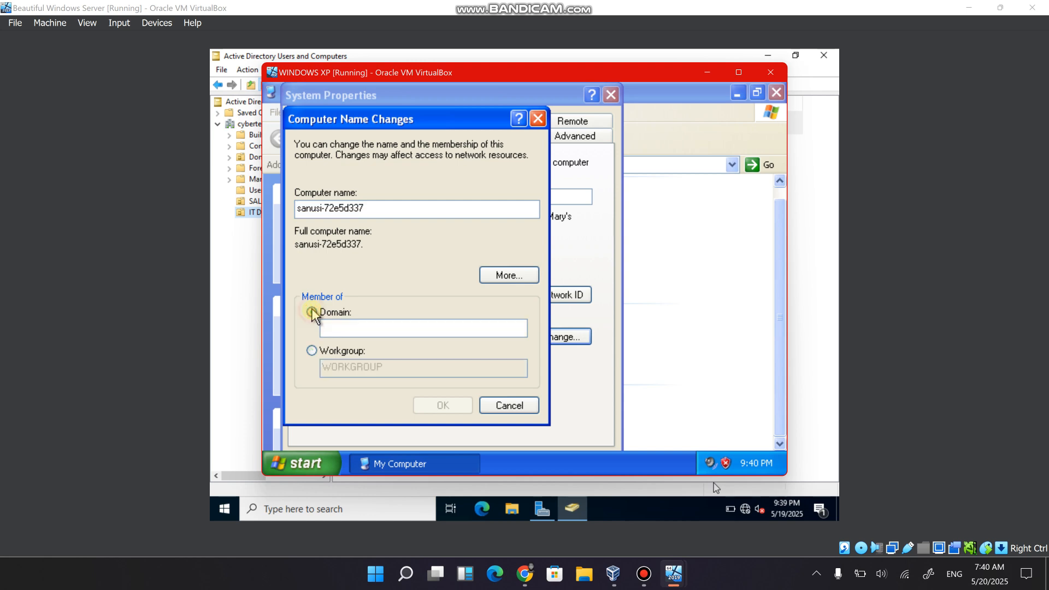
click(348, 327)
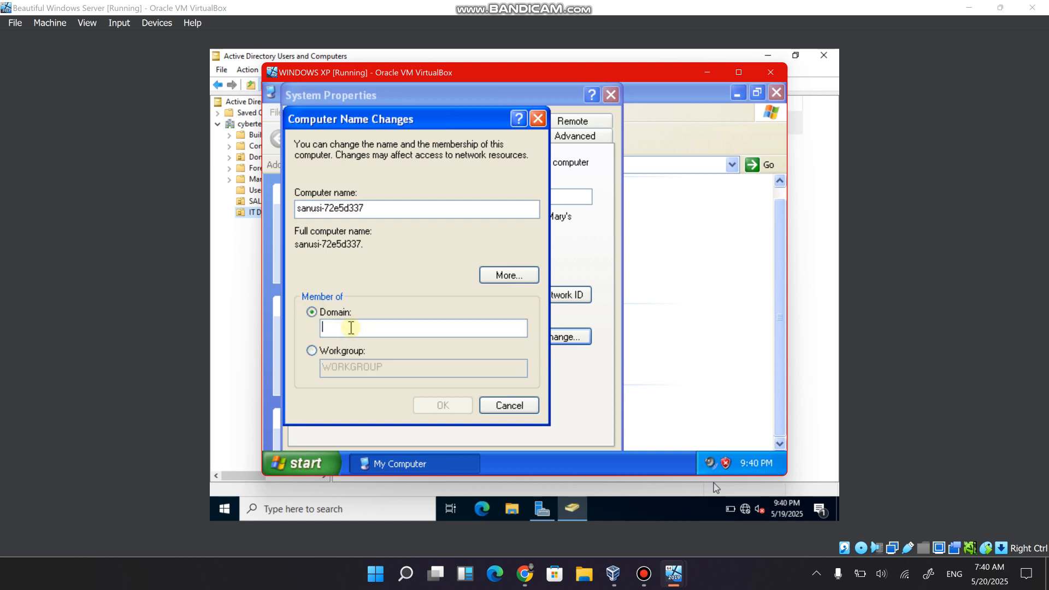
text(cybe)
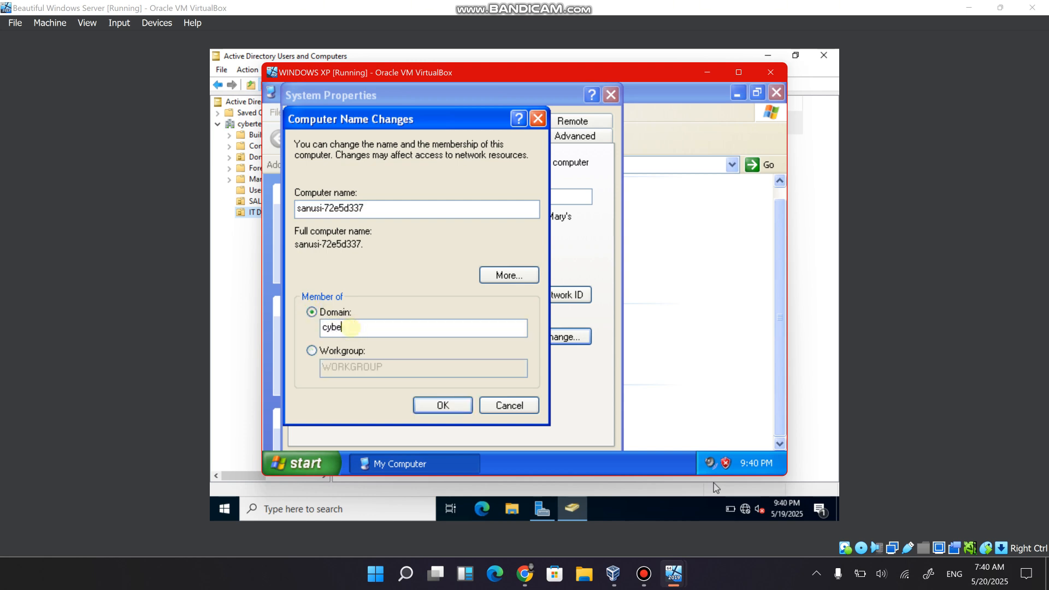
text(rtech.local)
click(444, 405)
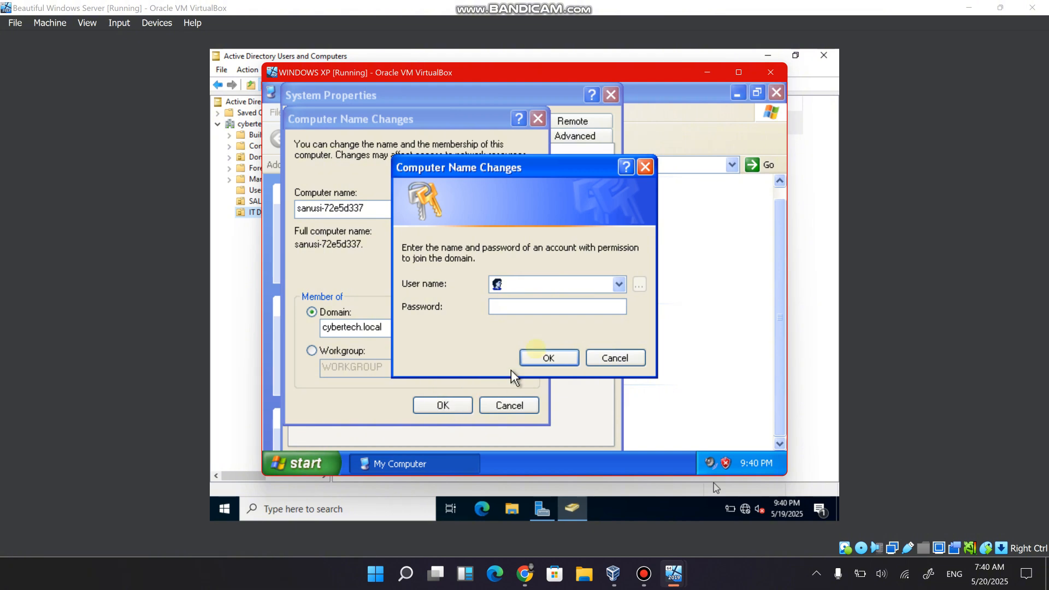
Try to authorize the domain join with the new IT user's logon name and account password.
click(535, 284)
text(charles.IT)
key(Tab)
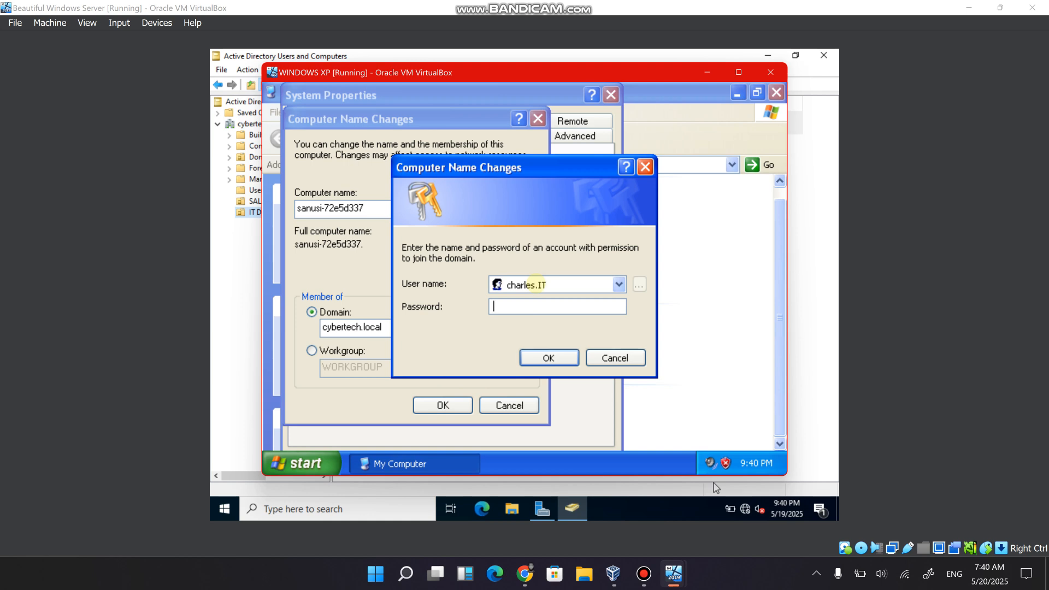
text(Password12345)
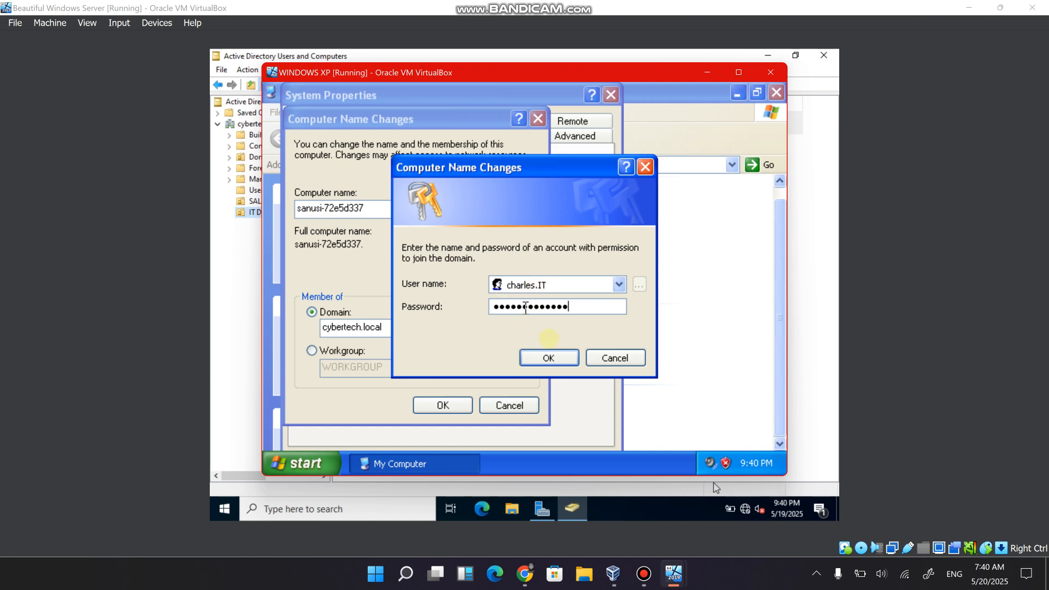
click(549, 358)
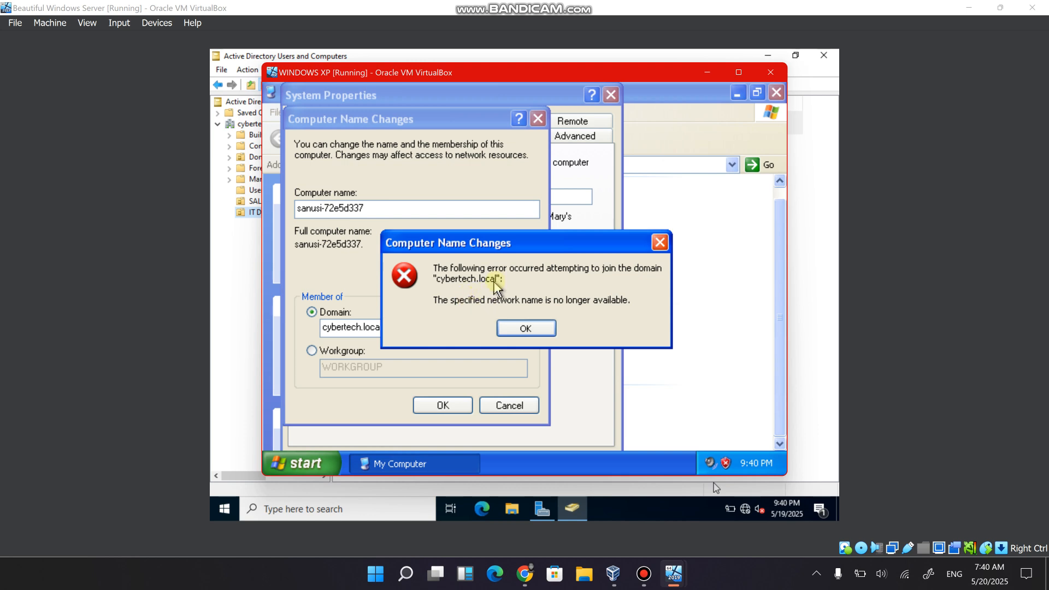
click(528, 328)
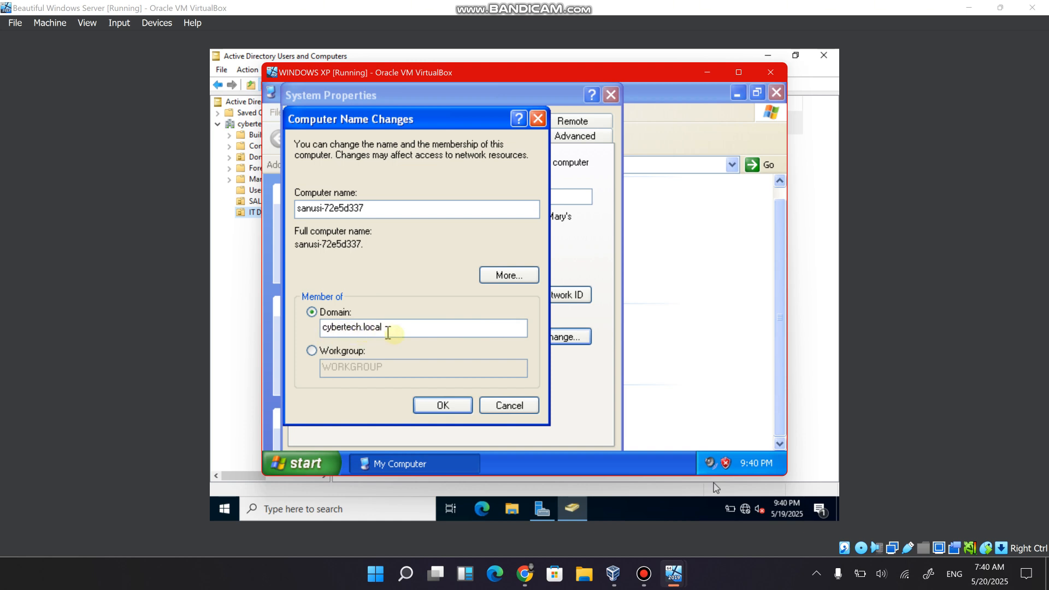
Resubmit the cybertech.local domain join and try to authorize it again with the IT user's logon name and account password.
click(449, 406)
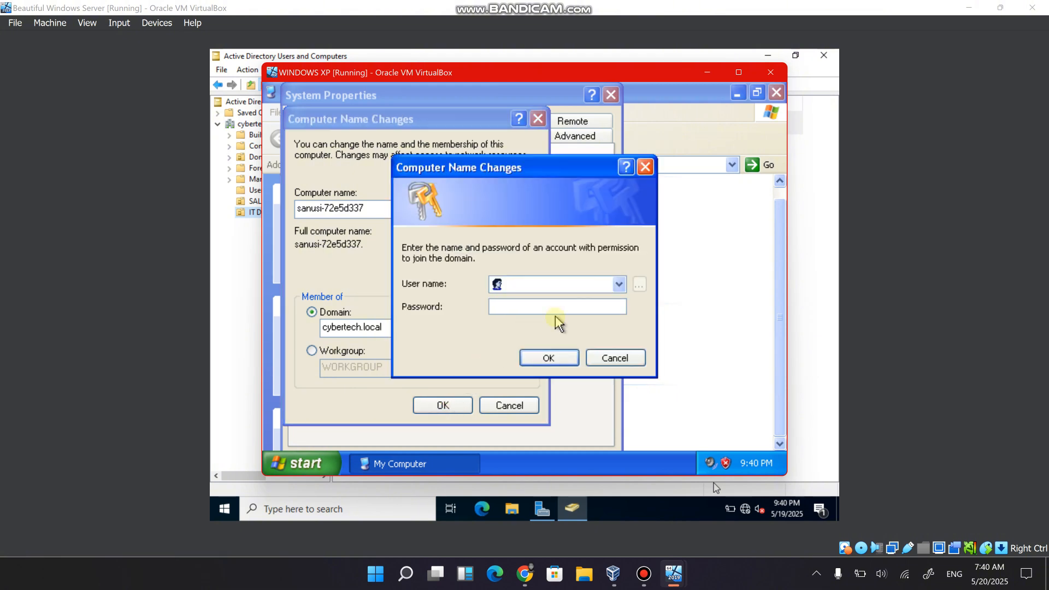
text(charles.IT)
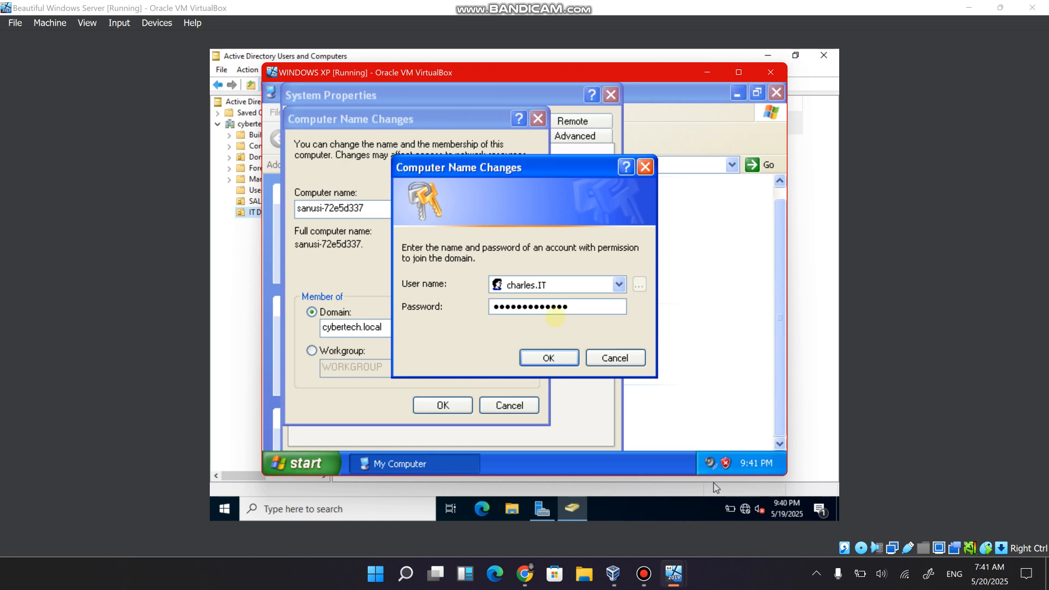
key(Return)
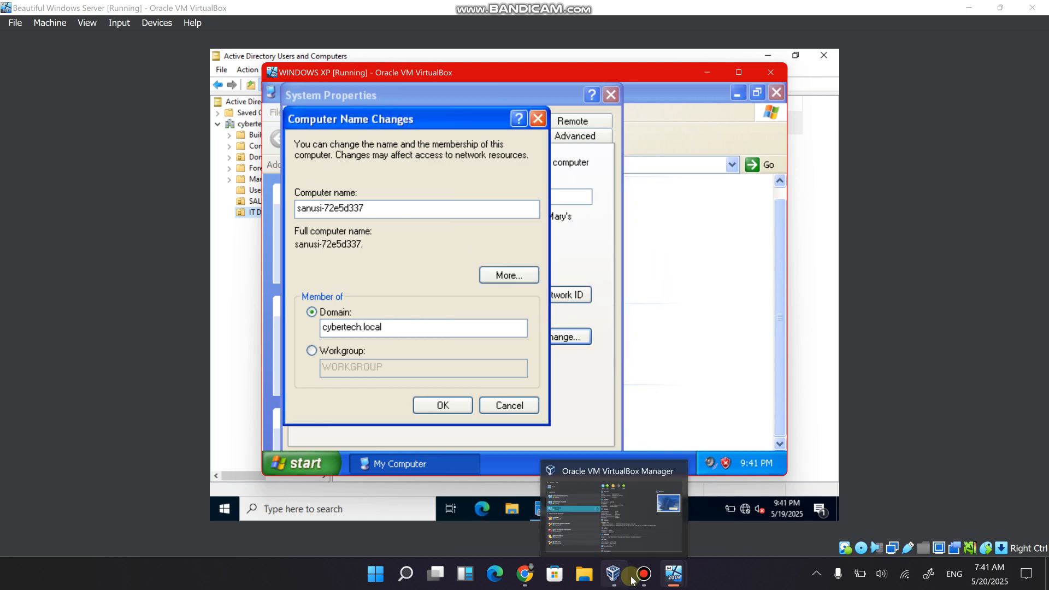
Switch to the Windows Server machine and open a Command Prompt from the Run dialog.
mouse_move(673, 573)
click(563, 543)
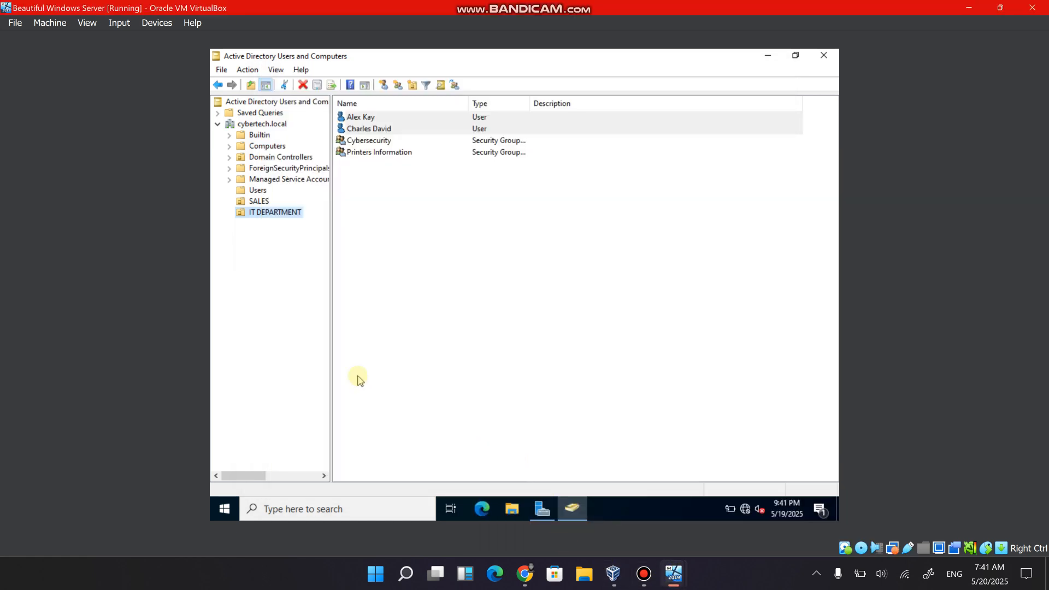
key(super+r)
key(super)
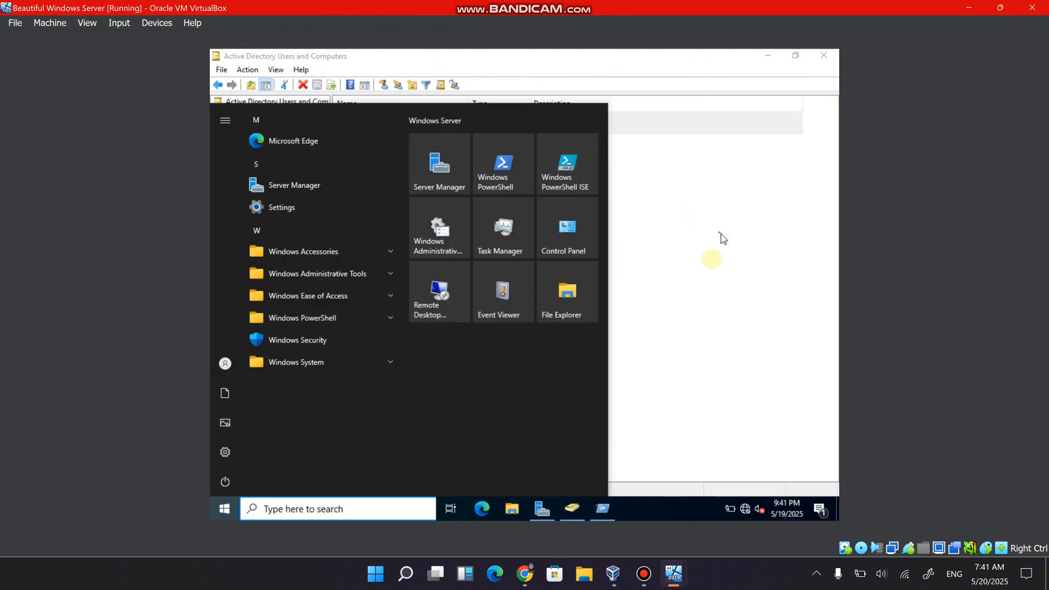
click(678, 284)
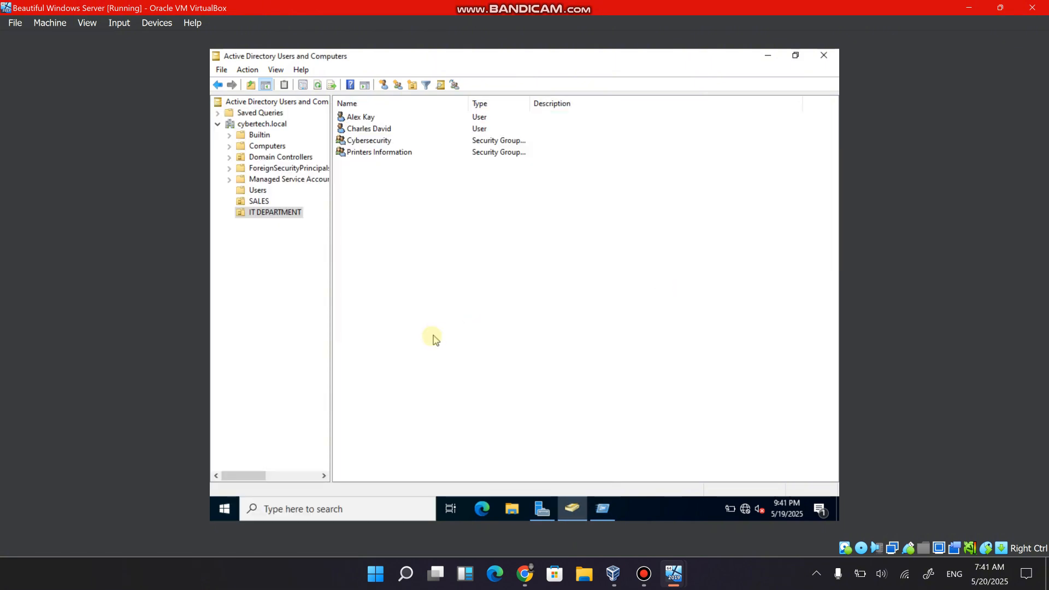
key(super+r)
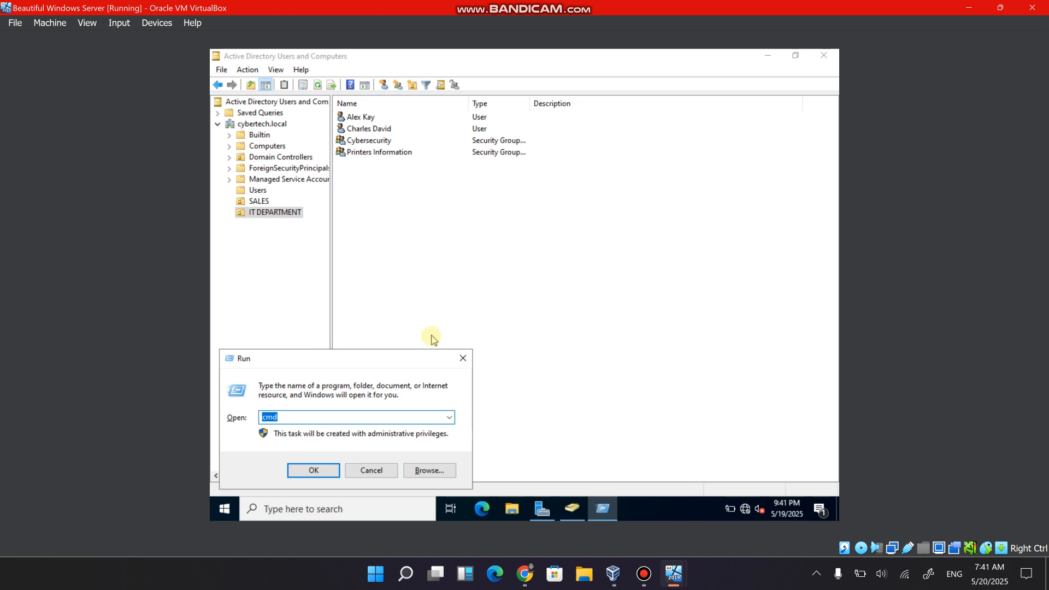
key(Return)
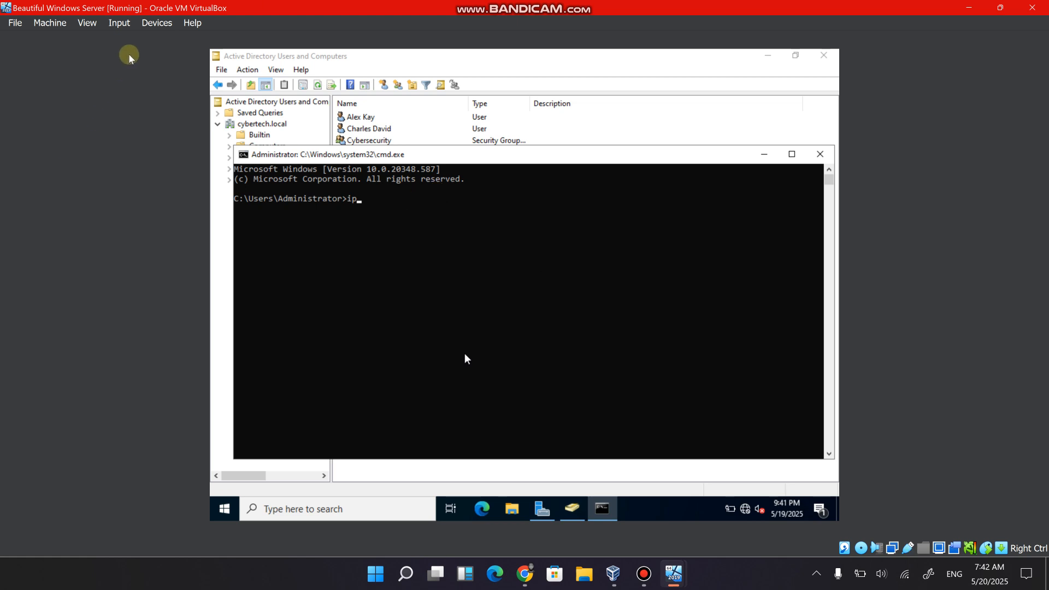
click(167, 26)
mouse_move(117, 25)
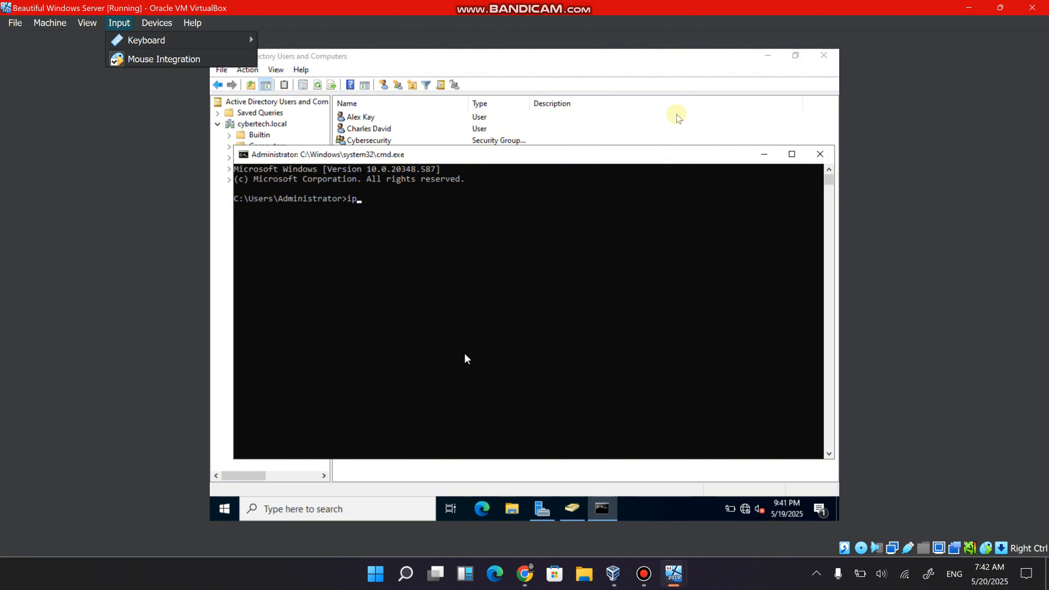
click(760, 159)
click(763, 156)
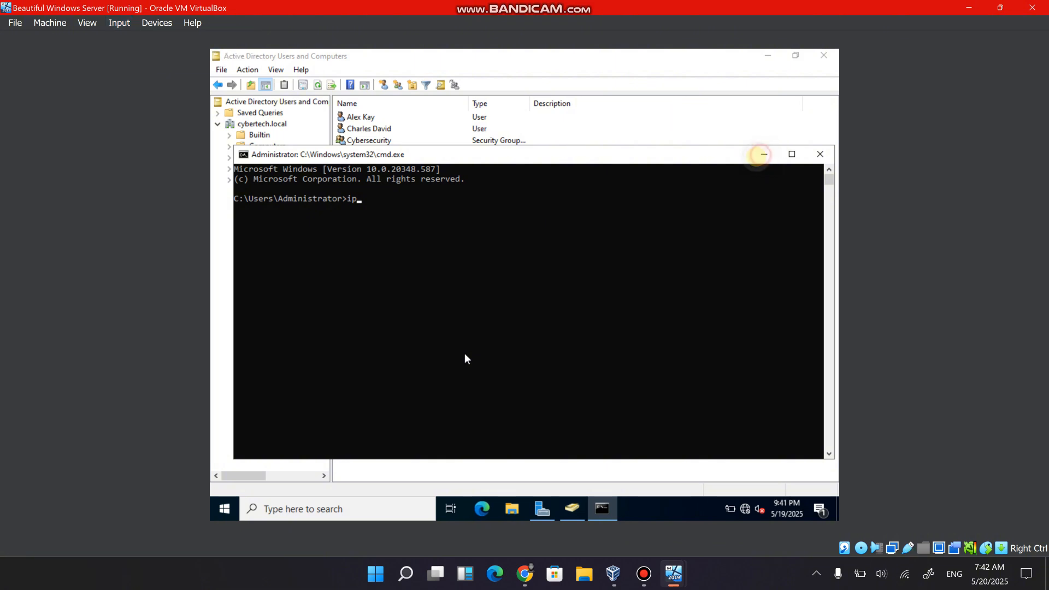
click(703, 113)
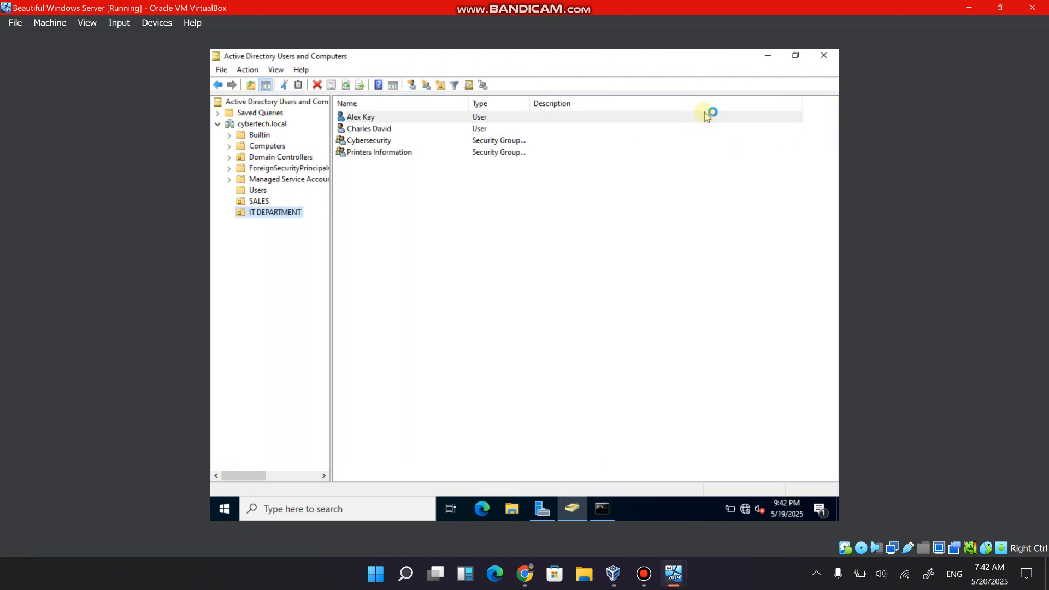
Bring the server's Command Prompt back up and run ipconfig to check its IP configuration.
click(608, 511)
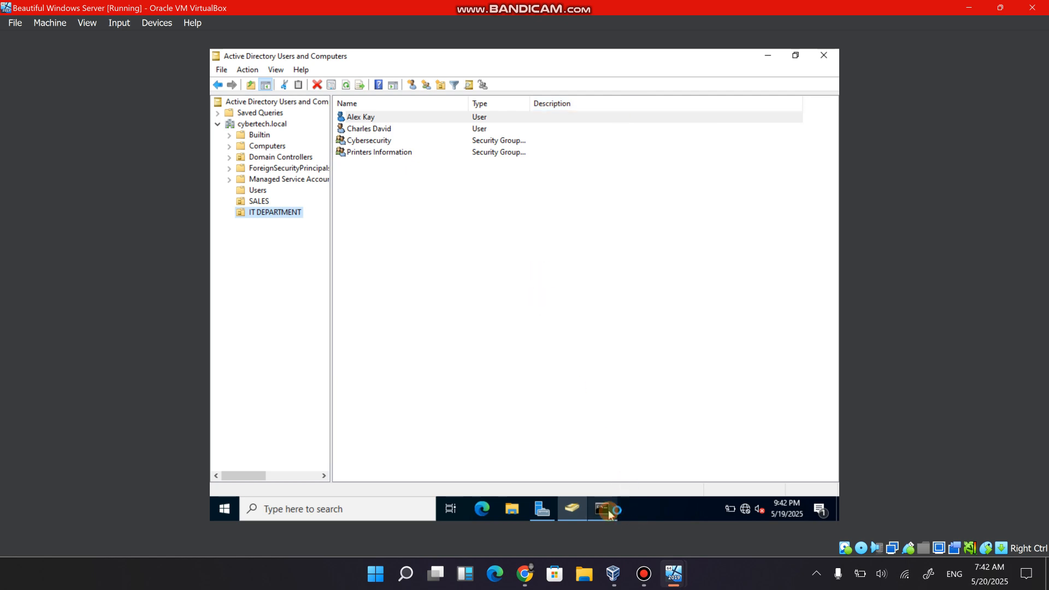
click(452, 348)
text(iptbtt)
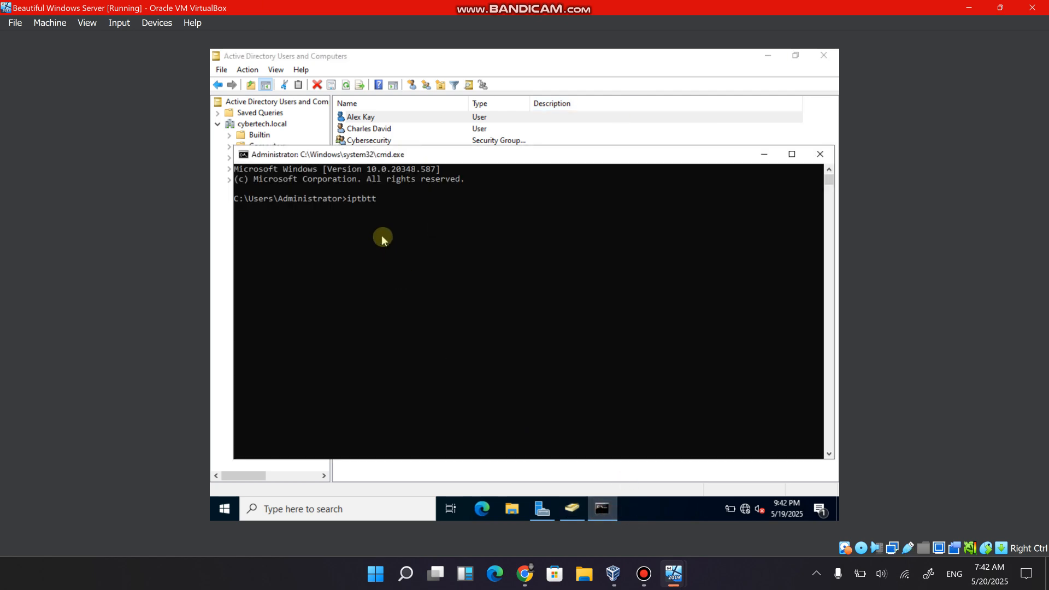
key(BackSpace)
key(BackSpace)
key(BackSpace)
key(BackSpace)
text(config)
key(Return)
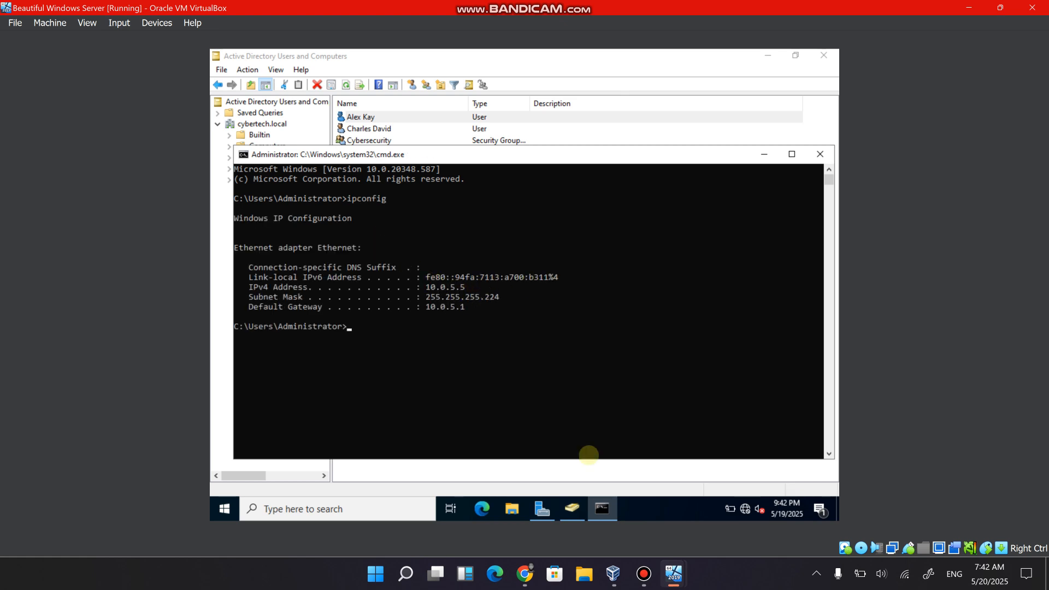
Switch to the Windows XP machine, dismiss the domain join error, and close the Computer Name Changes and System Properties dialogs.
mouse_move(645, 565)
mouse_move(673, 572)
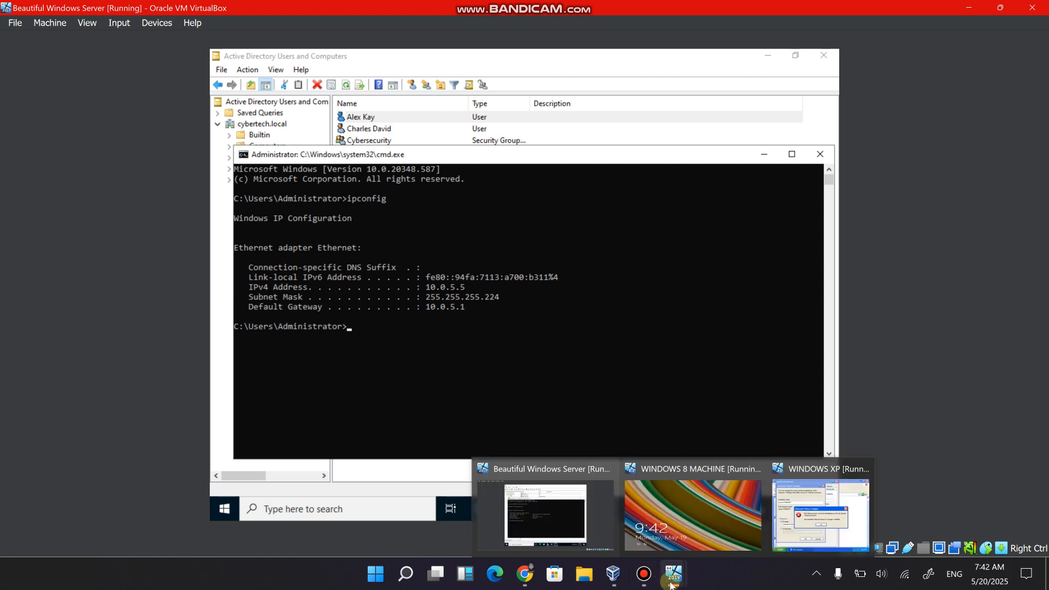
click(770, 507)
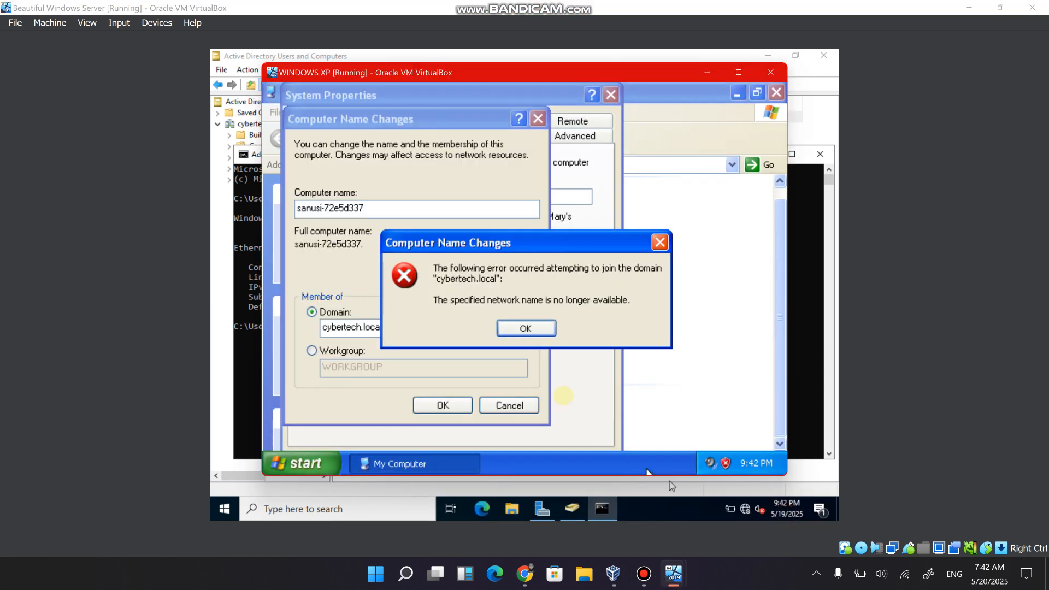
click(526, 328)
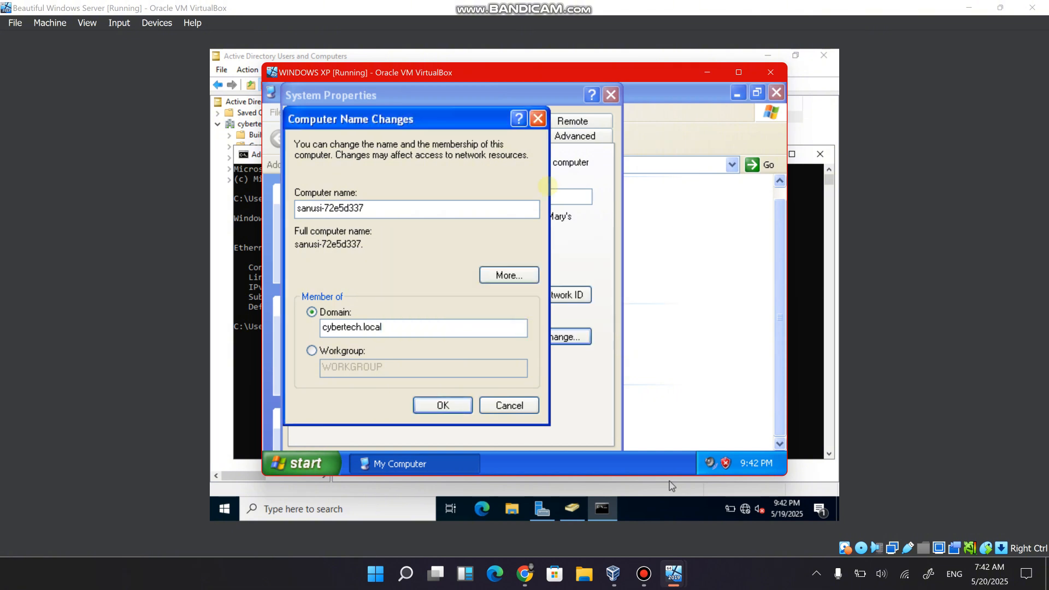
click(538, 120)
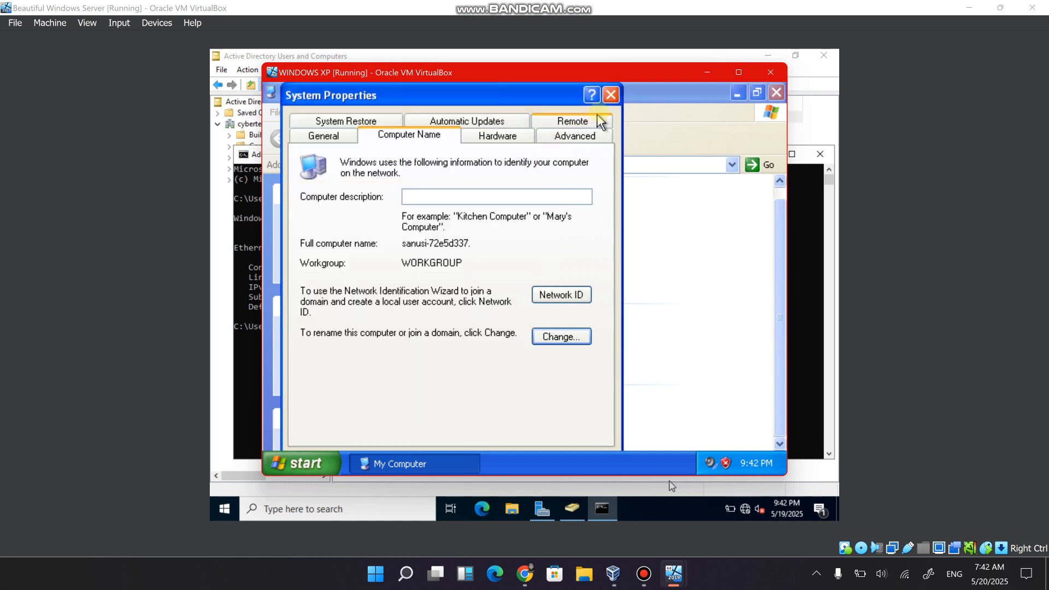
click(610, 96)
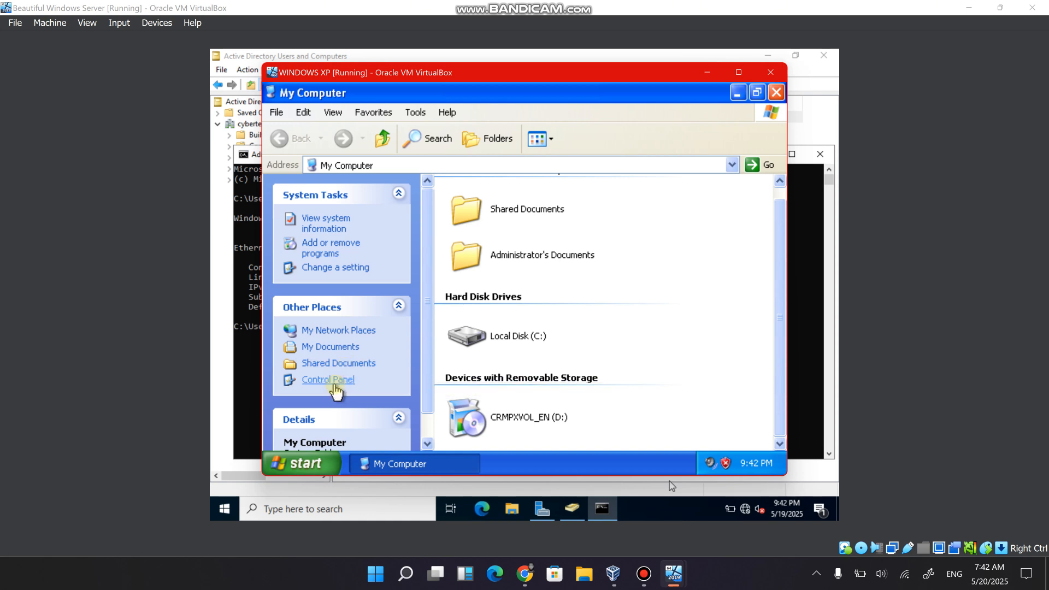
Open the Internet Protocol (TCP/IP) properties of the Local Area Connection to check its IP and DNS server addresses.
click(330, 380)
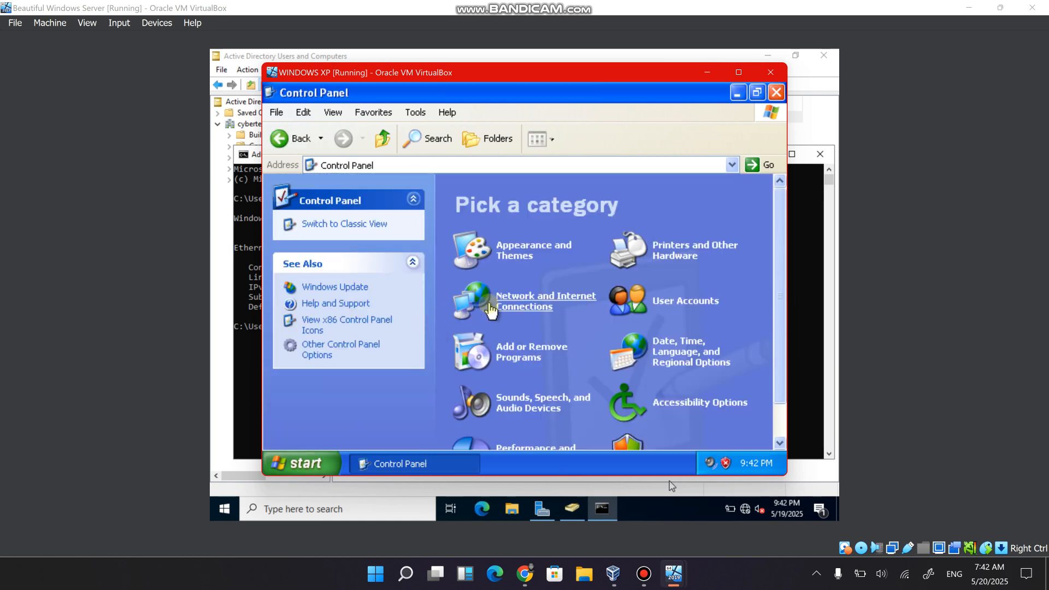
click(500, 302)
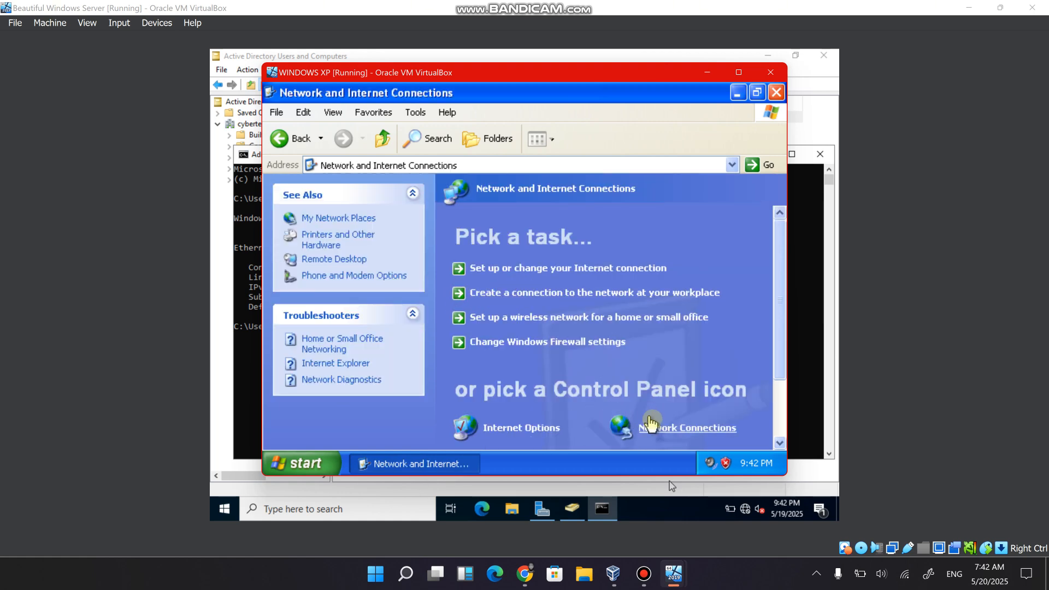
click(652, 425)
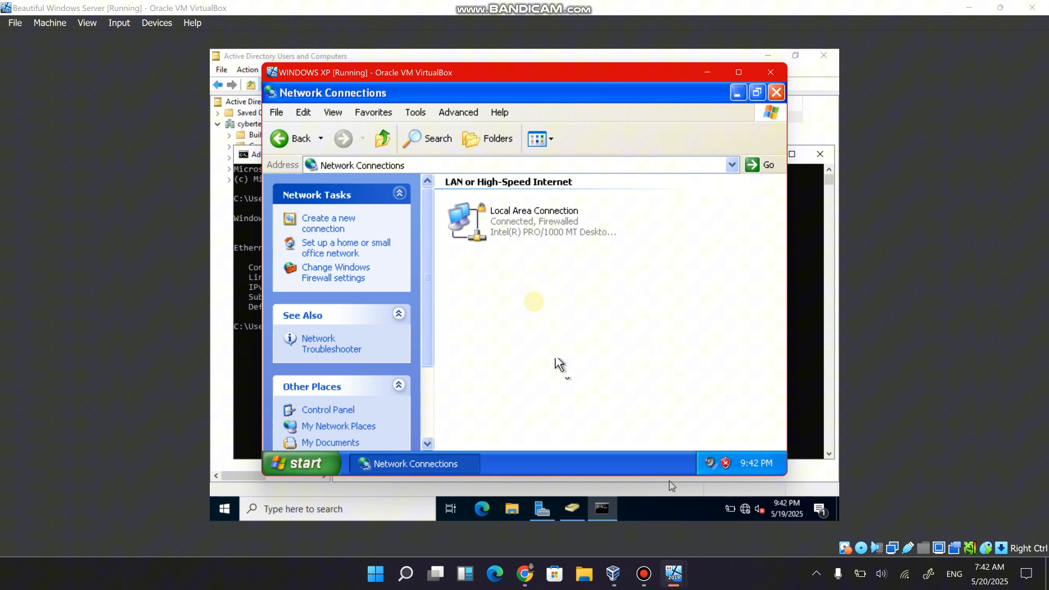
right_click(516, 235)
click(543, 366)
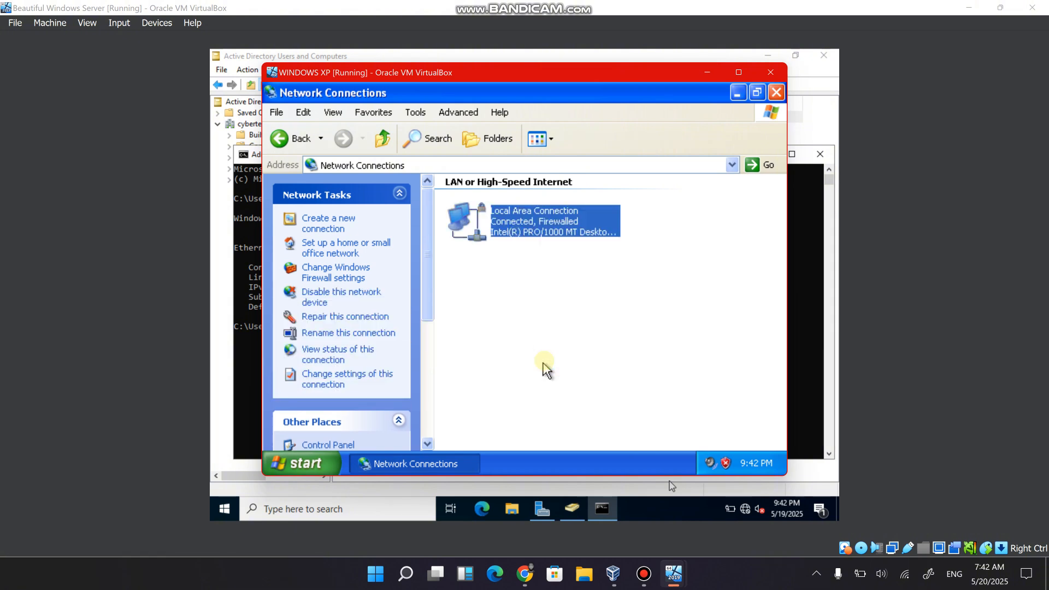
right_click(410, 255)
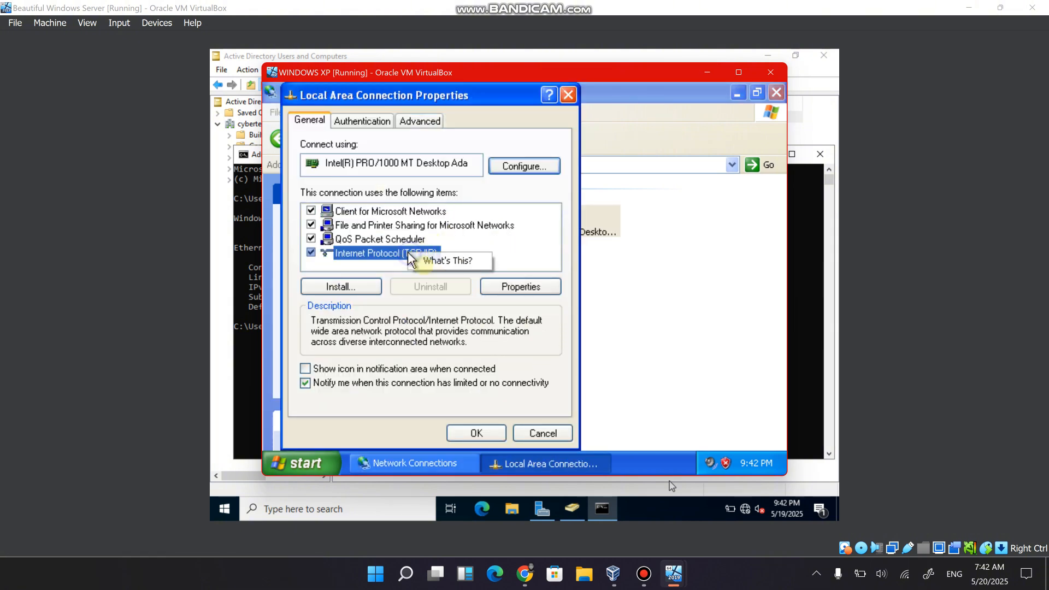
click(519, 287)
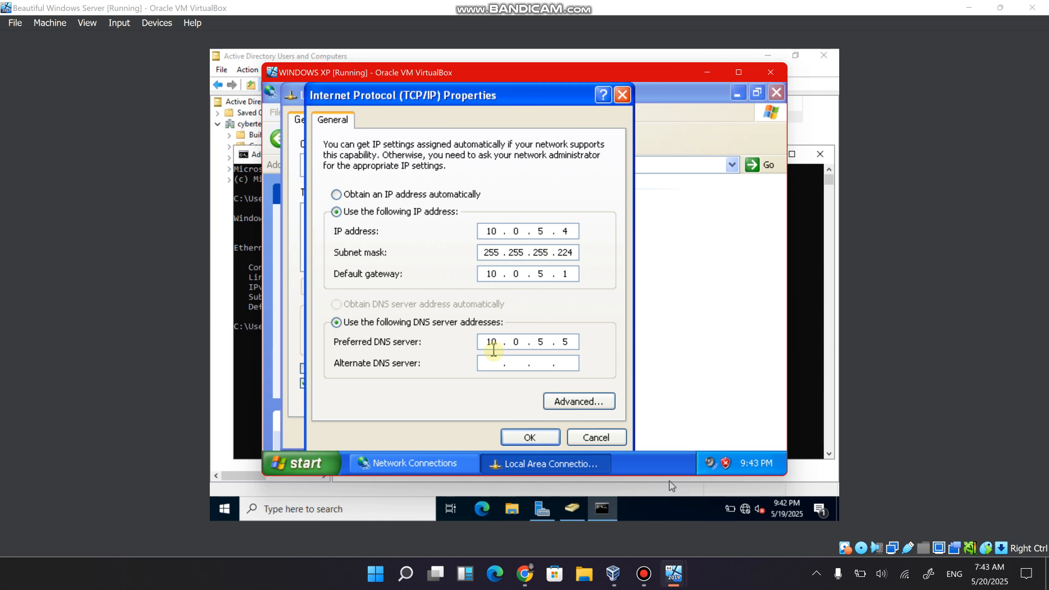
Run ipconfig in a Command Prompt on the Windows XP machine to check its IP configuration, and close the prompt.
key(super+r)
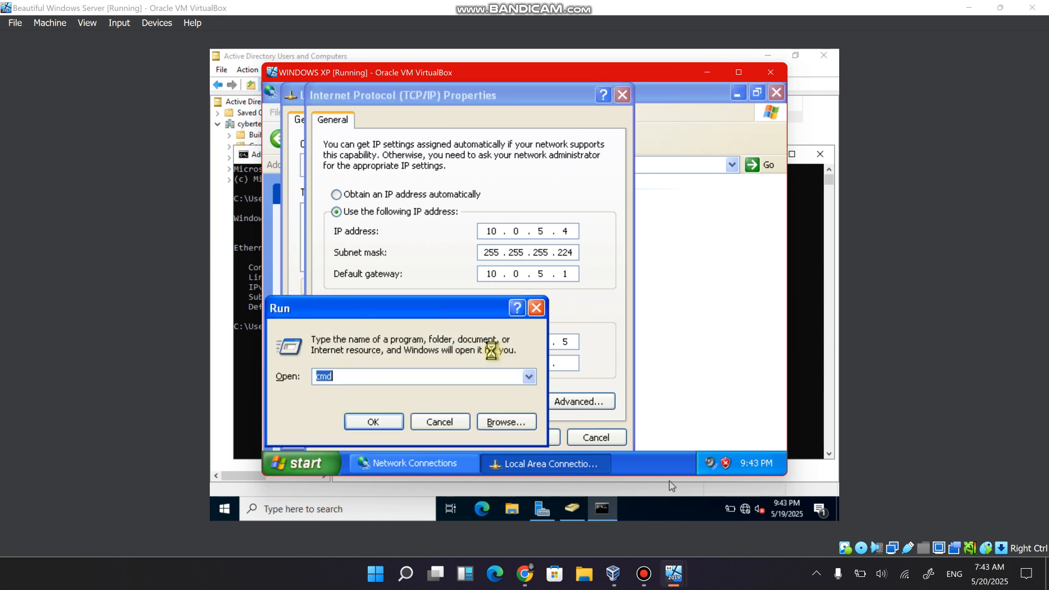
key(Return)
text(ipcon)
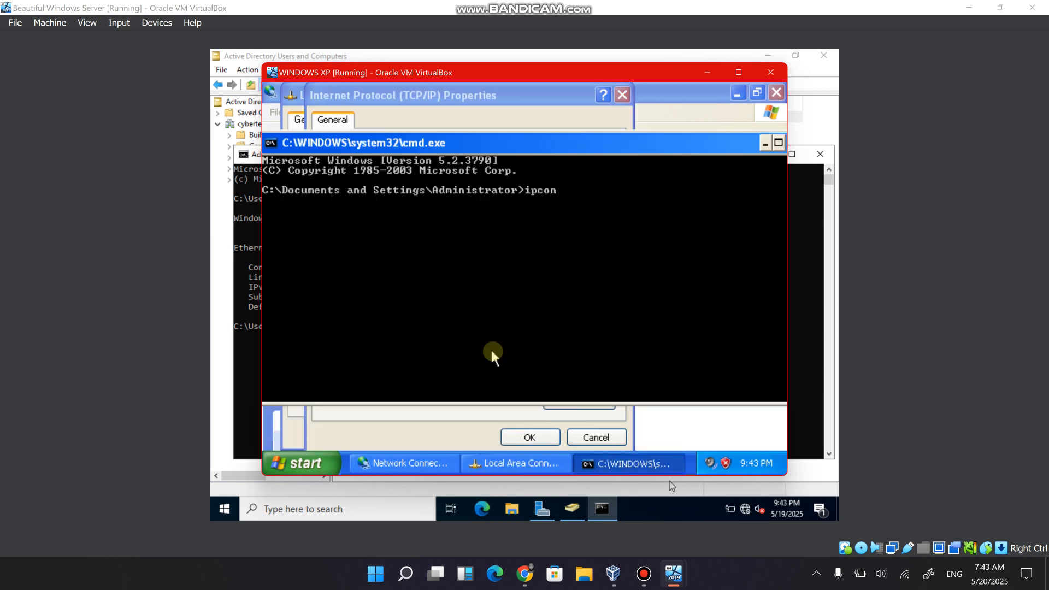
text(fig)
key(Return)
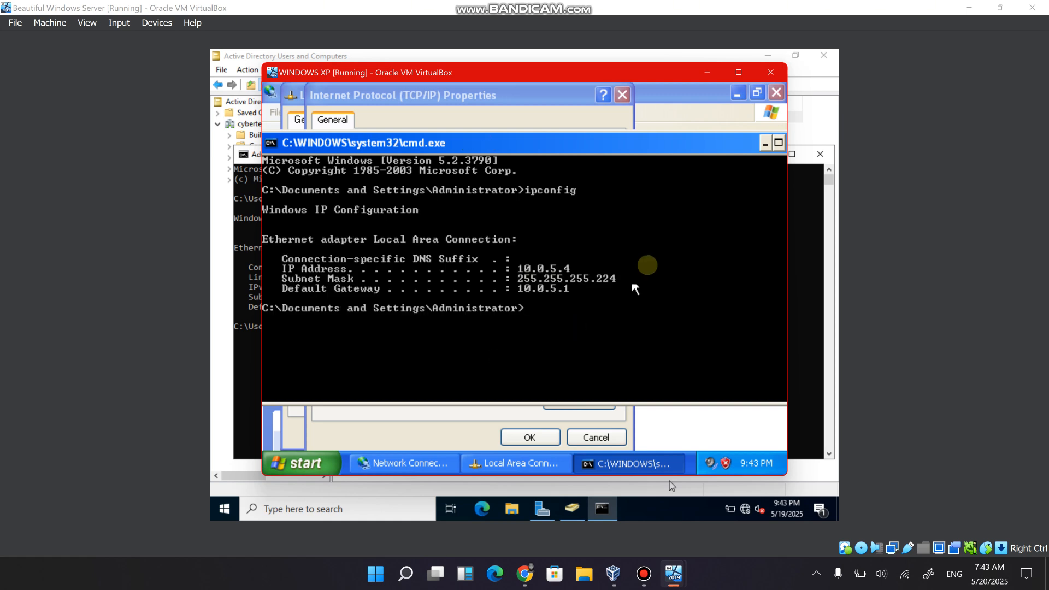
drag(625, 147, 562, 169)
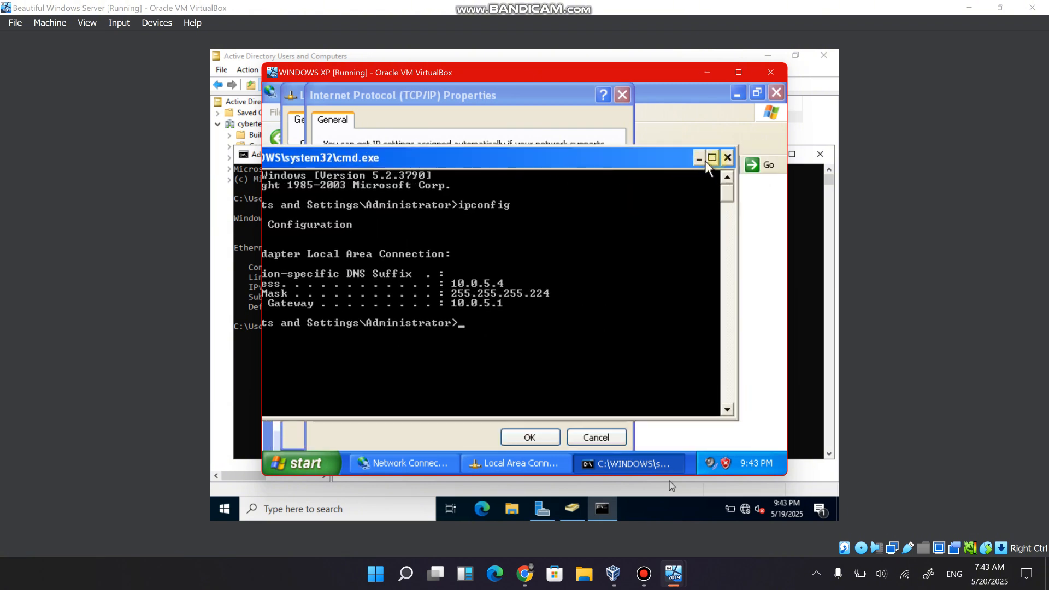
click(727, 158)
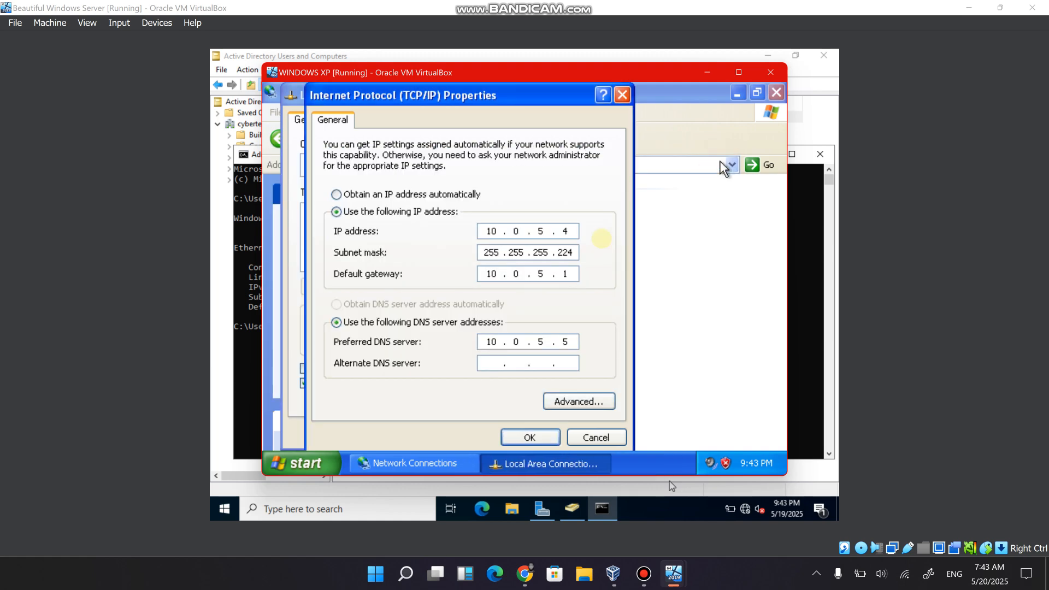
Accept the TCP/IP and Local Area Connection properties and close the Network Connections window.
click(511, 437)
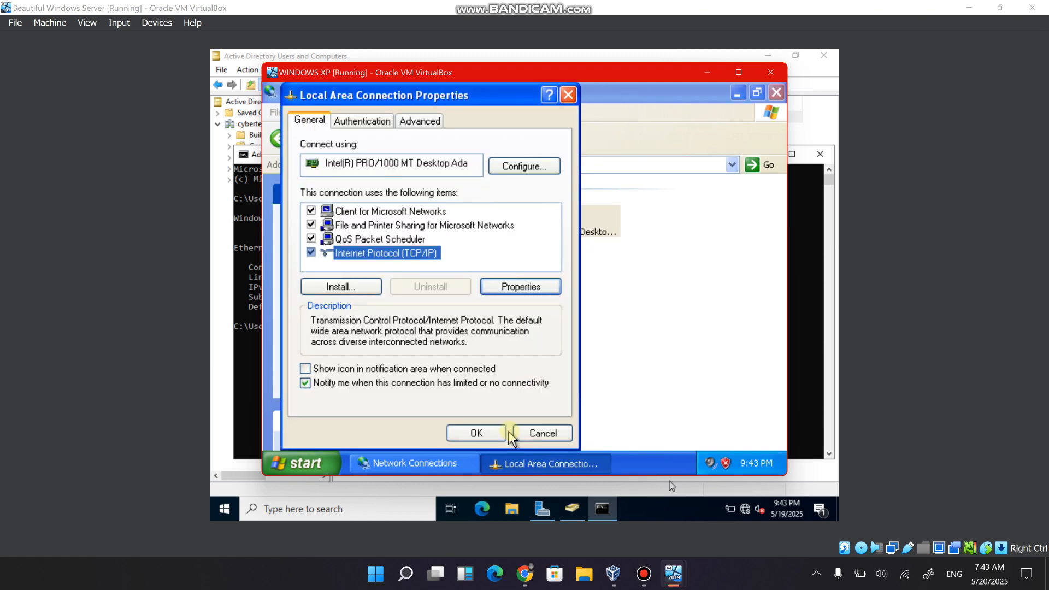
click(492, 433)
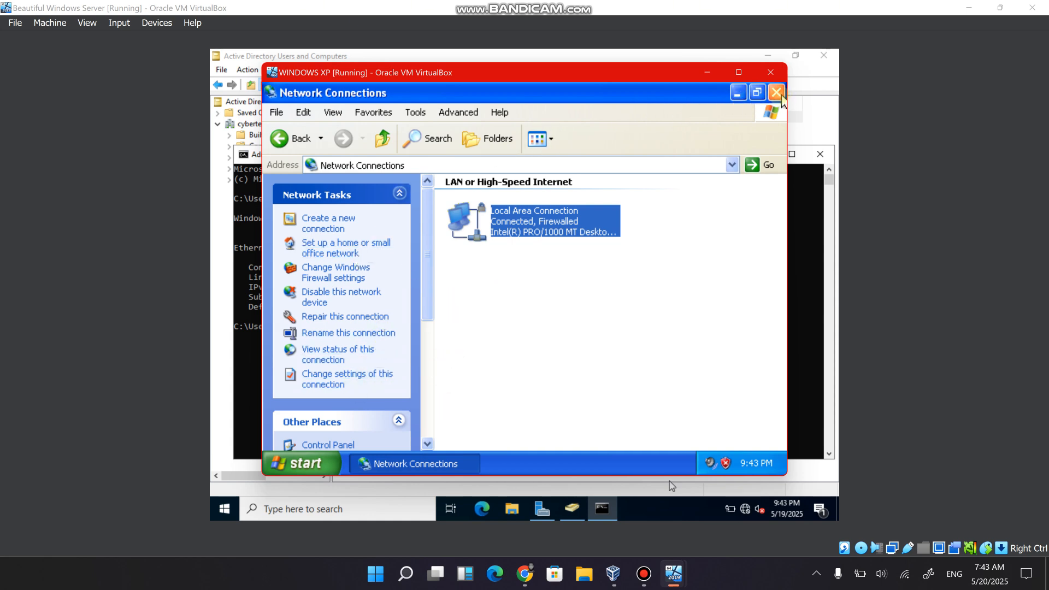
click(775, 93)
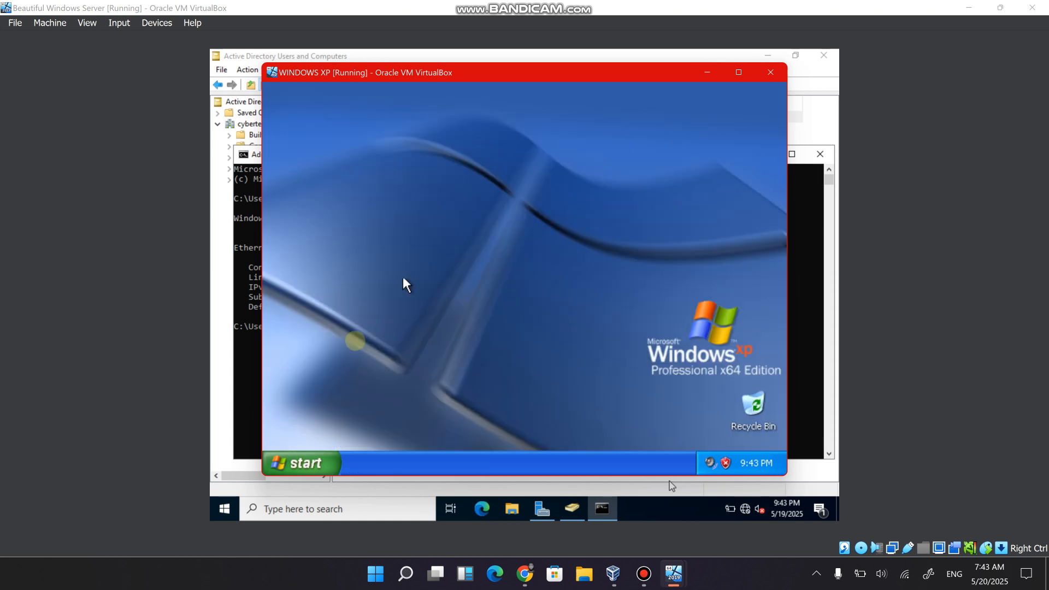
Open the Computer Name Changes dialog from the My Computer system properties on the Windows XP machine.
key(super+e)
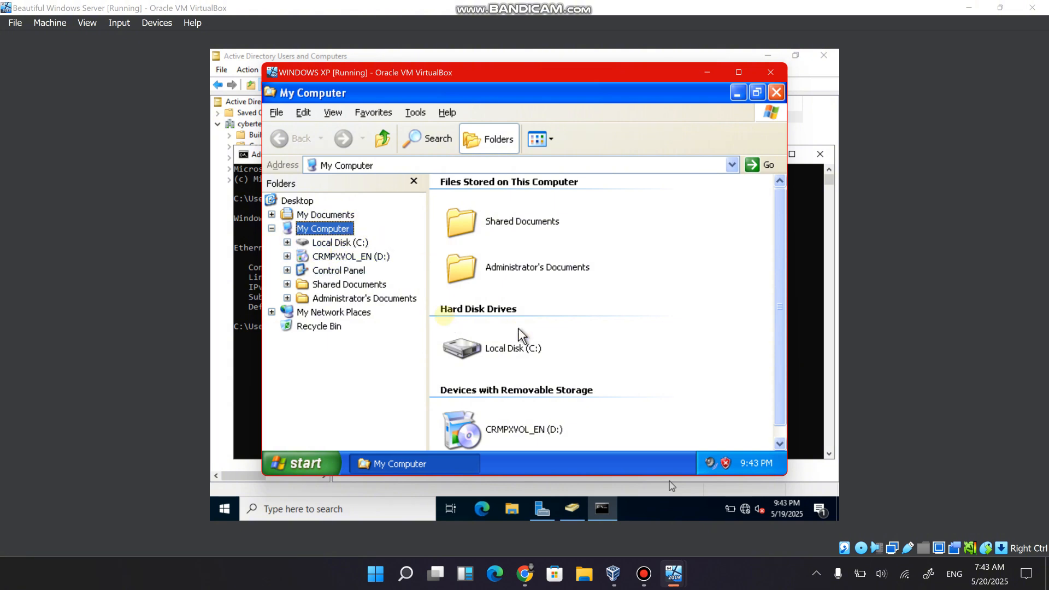
right_click(323, 227)
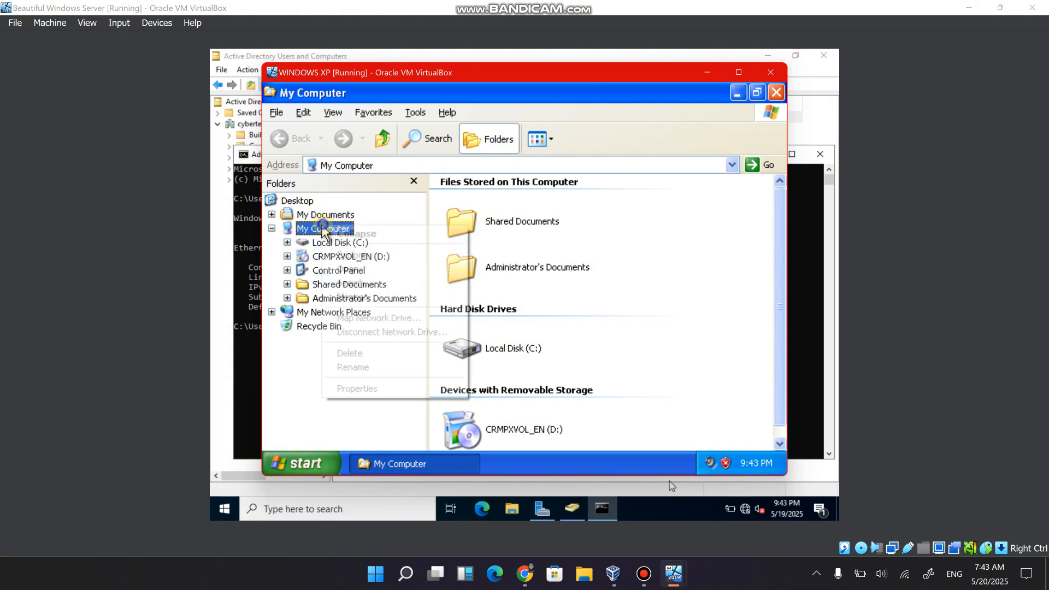
click(352, 388)
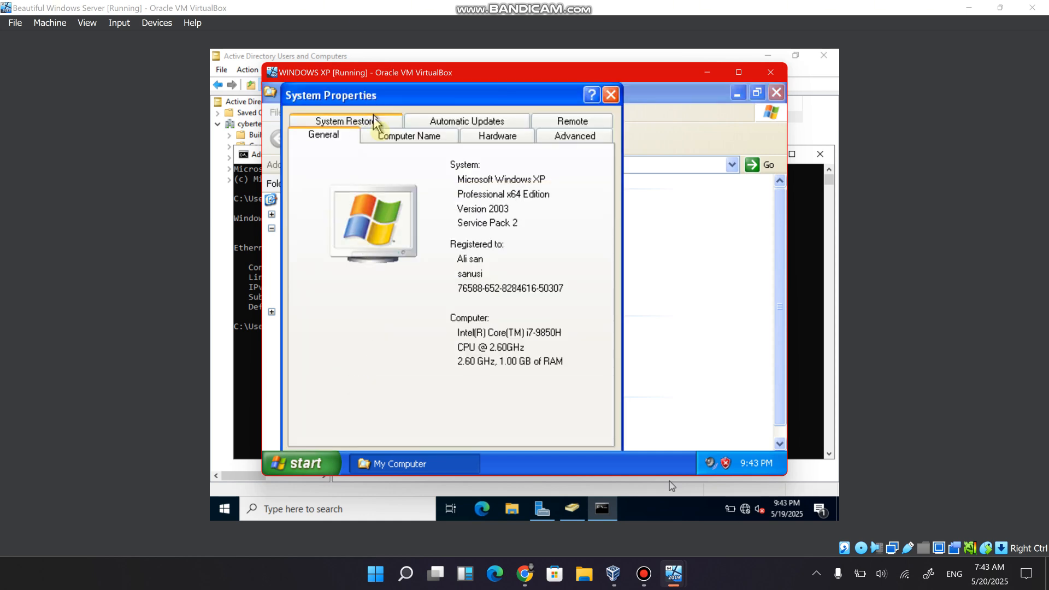
click(383, 138)
click(379, 125)
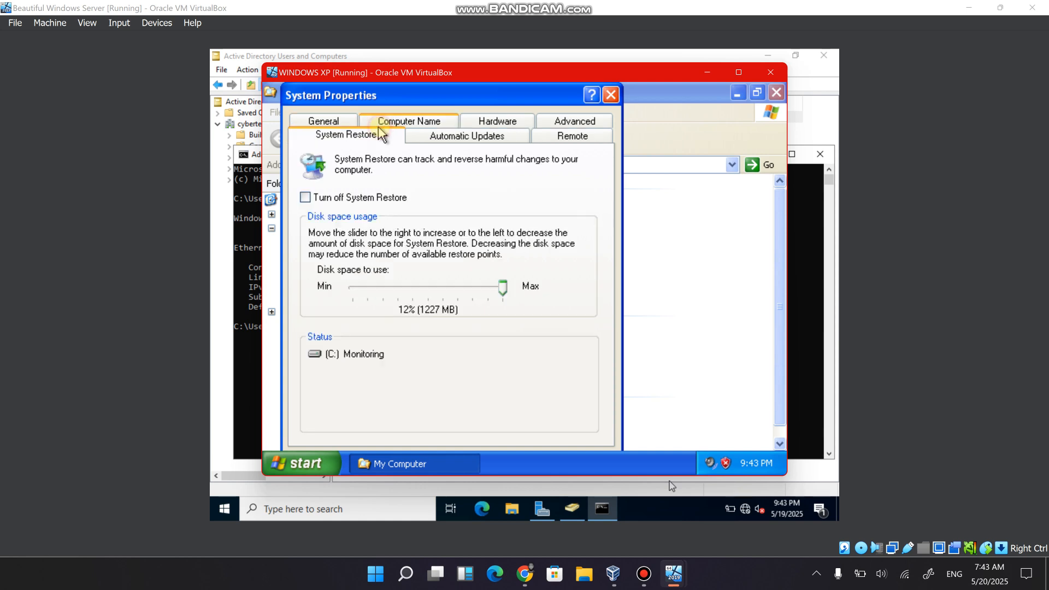
click(425, 140)
click(392, 122)
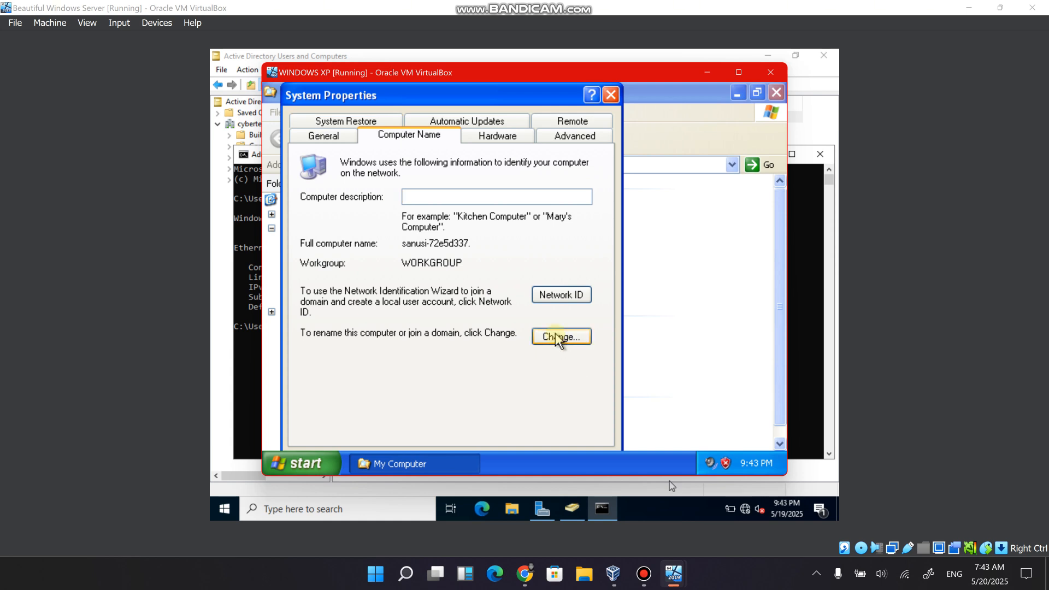
click(556, 335)
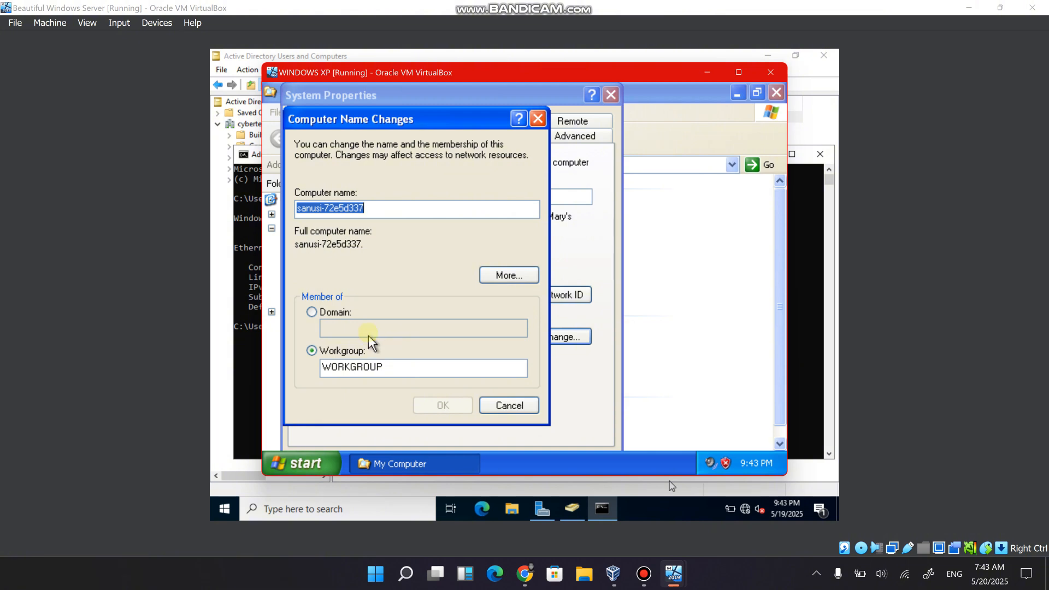
Set the computer's membership to the domain cybertech.local and submit the change.
click(312, 311)
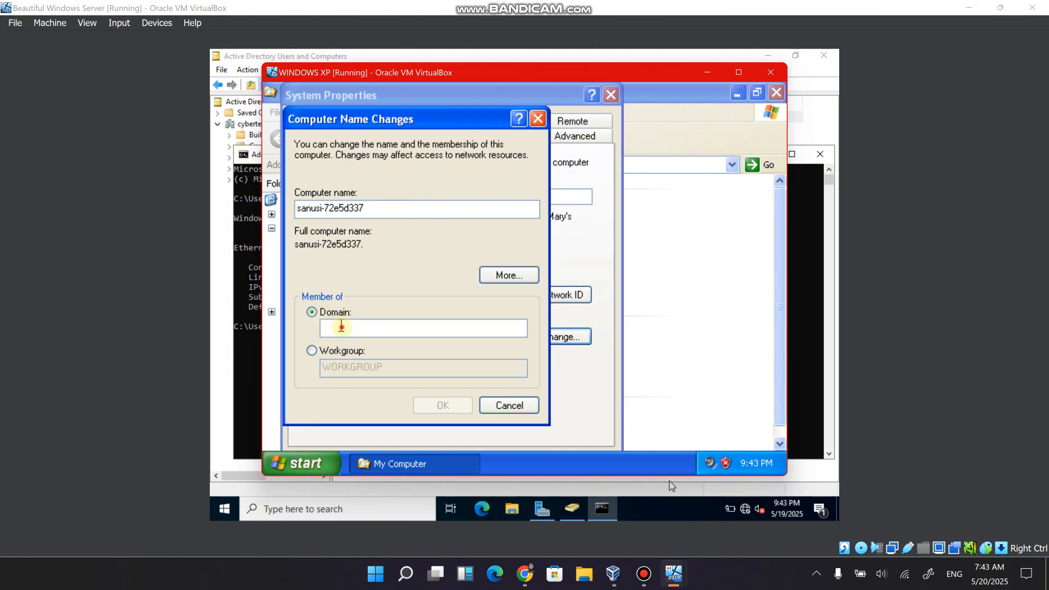
click(343, 327)
text(cybertech.local)
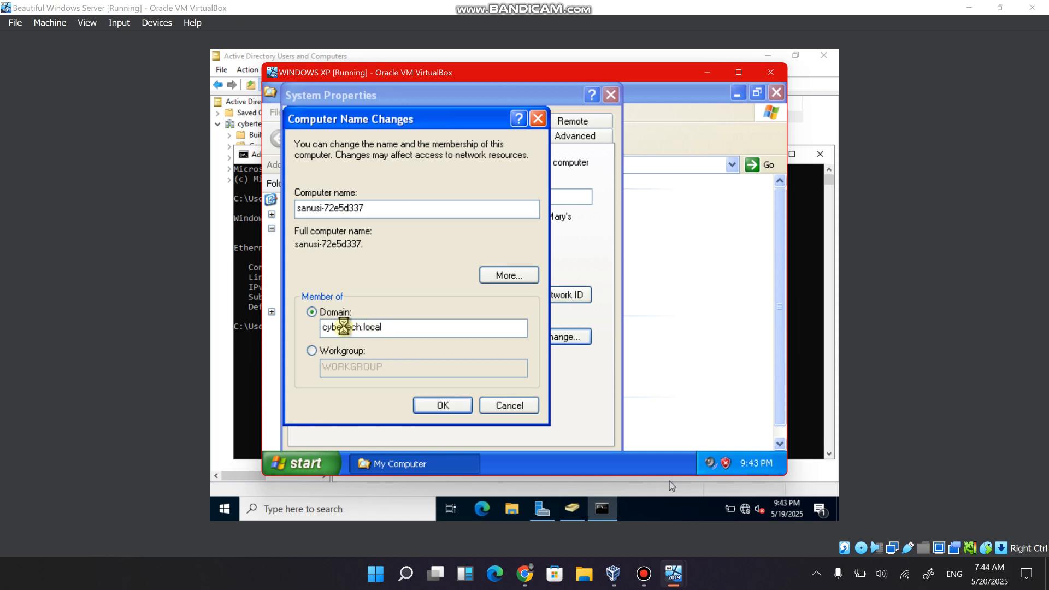
key(Return)
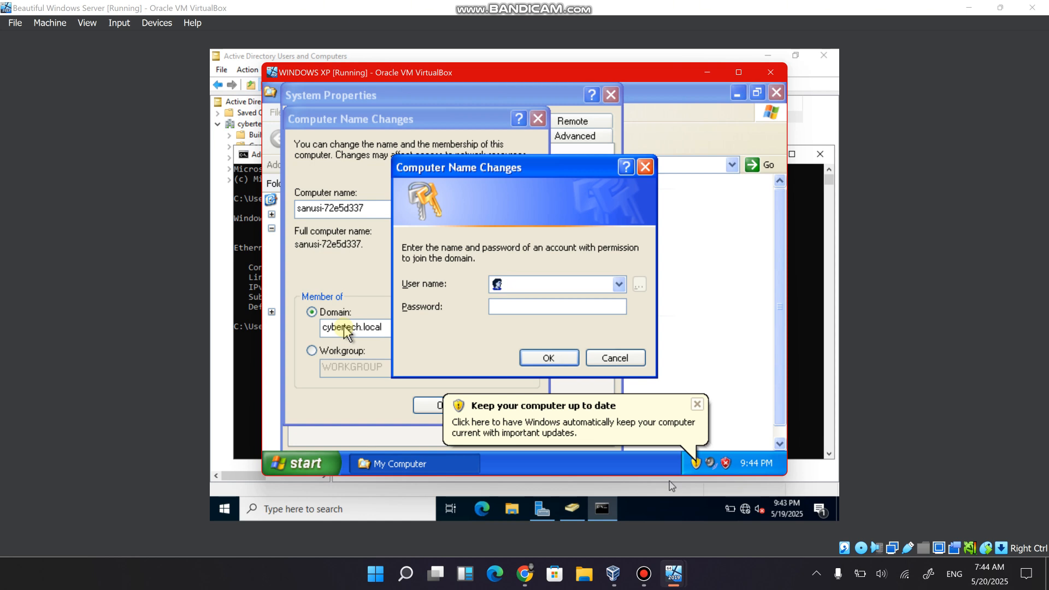
Try to authorize the domain join with the IT domain user's user name and account password, and dismiss the update notification.
text(charles)
text(.IY)
text(T)
key(Tab)
text(•••••••••••••)
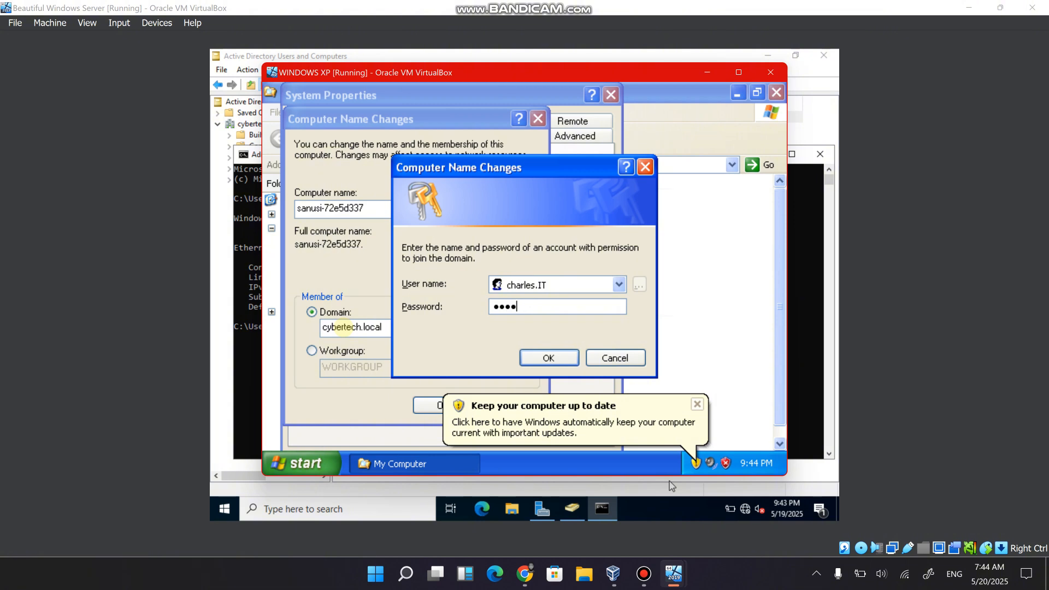
text(•)
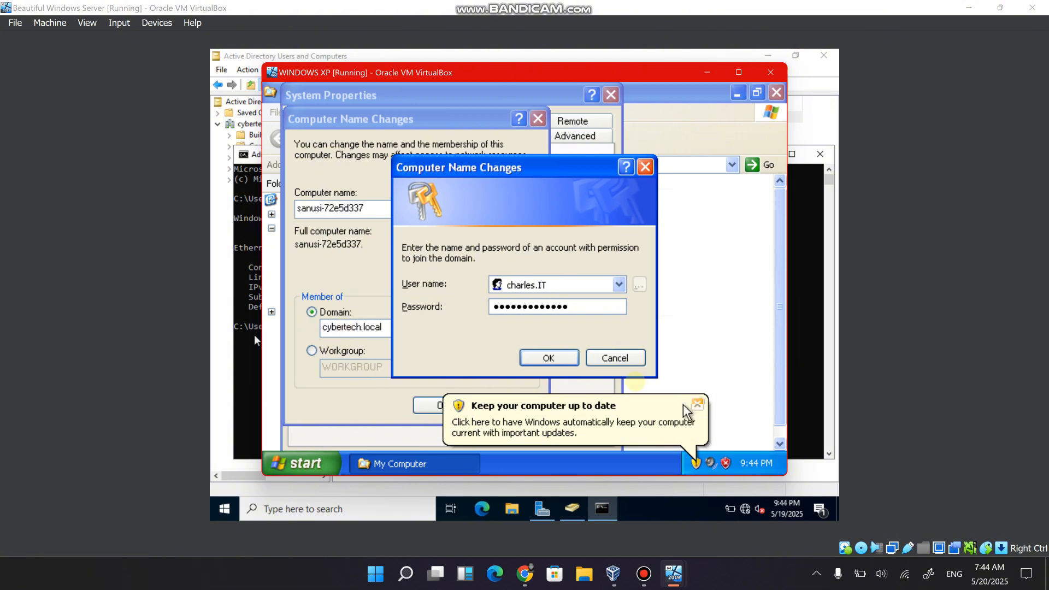
click(561, 357)
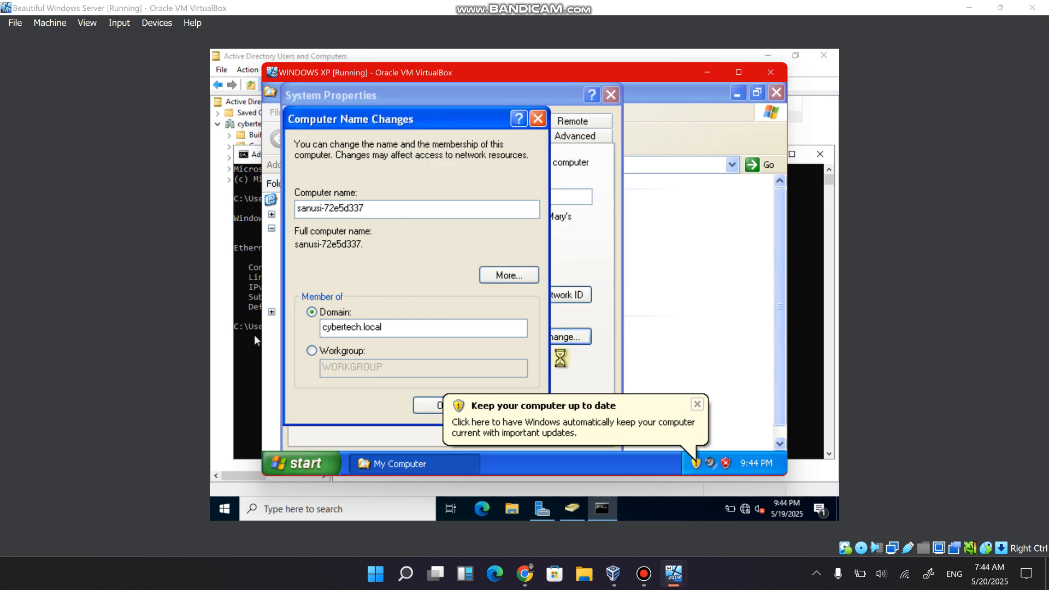
click(697, 405)
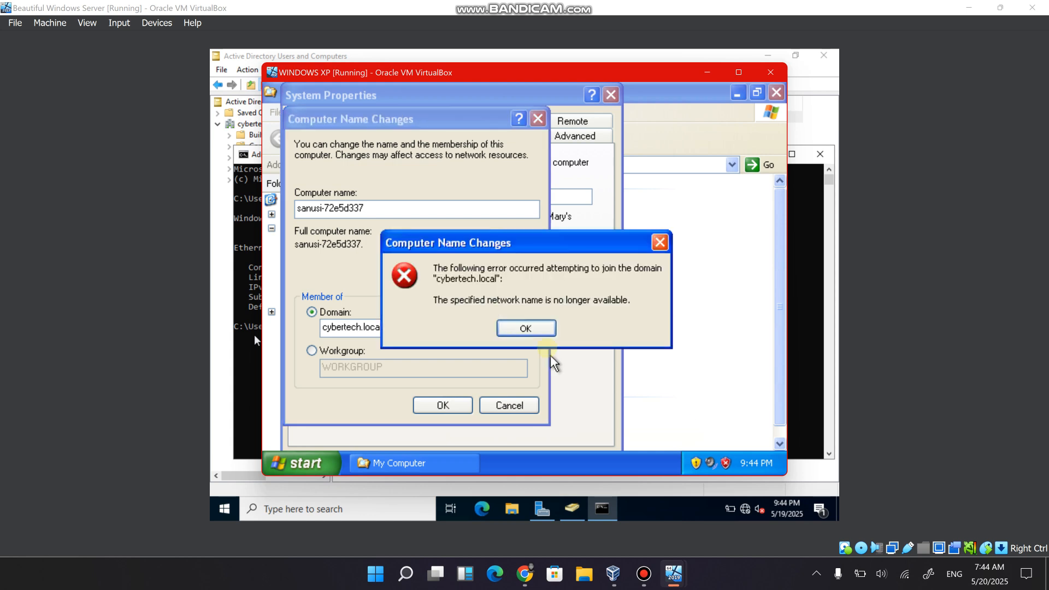
Dismiss the domain join error and close the Computer Name Changes, System Properties and My Computer windows.
click(542, 328)
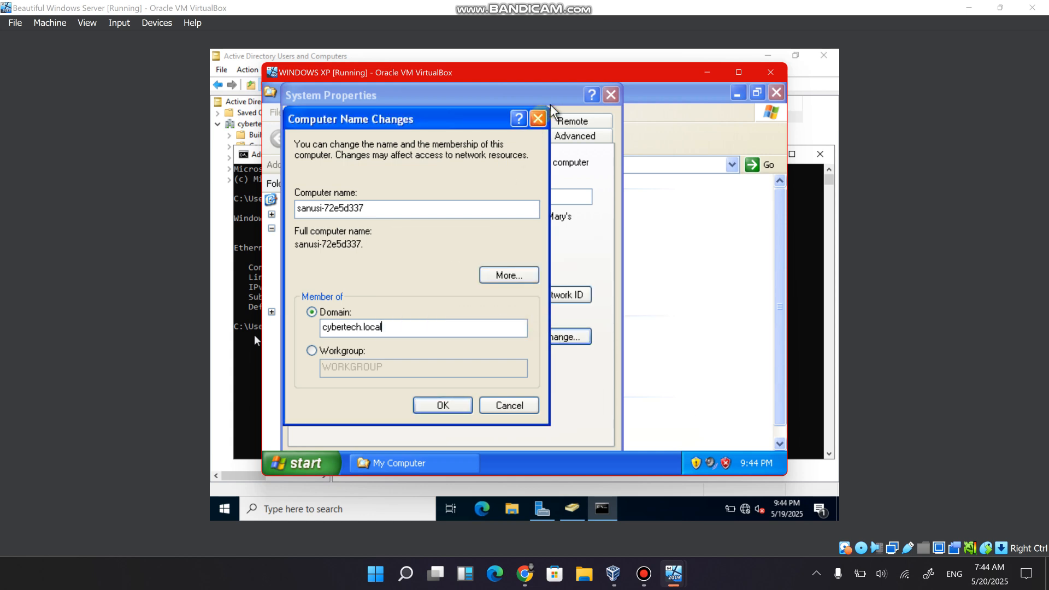
click(537, 118)
click(613, 94)
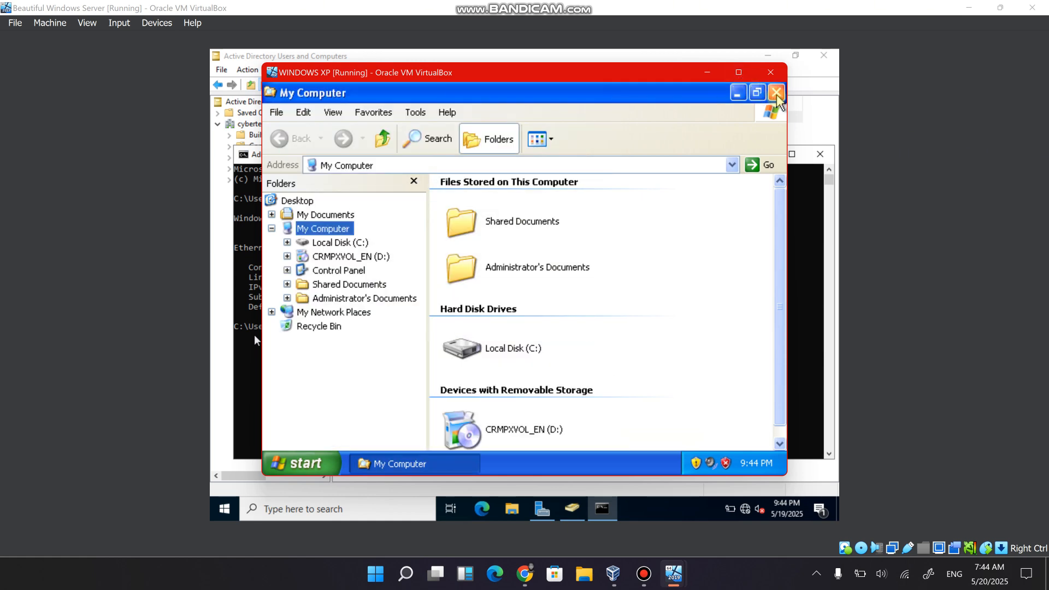
click(757, 92)
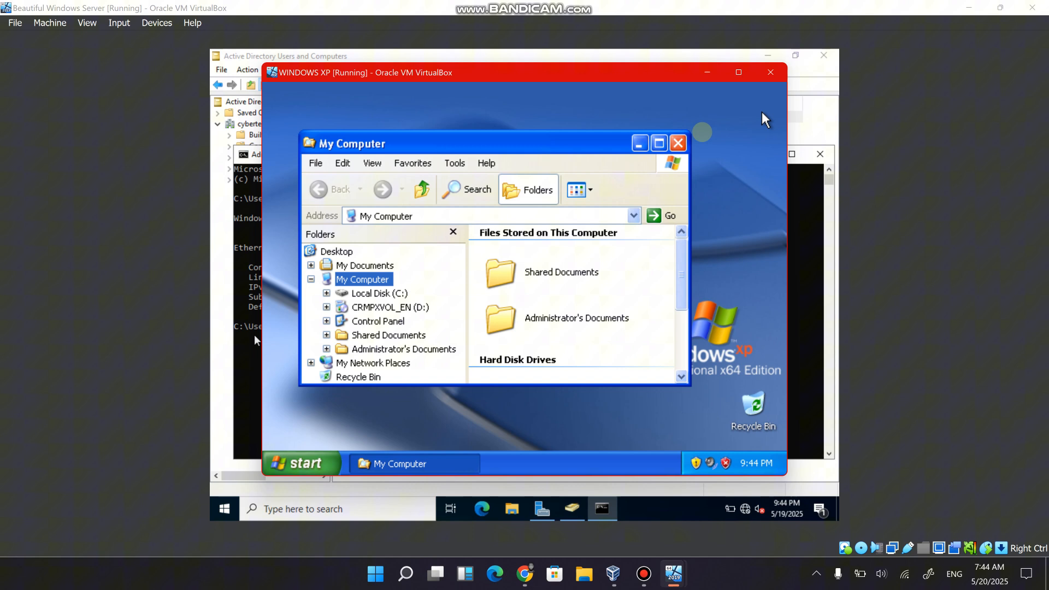
click(678, 143)
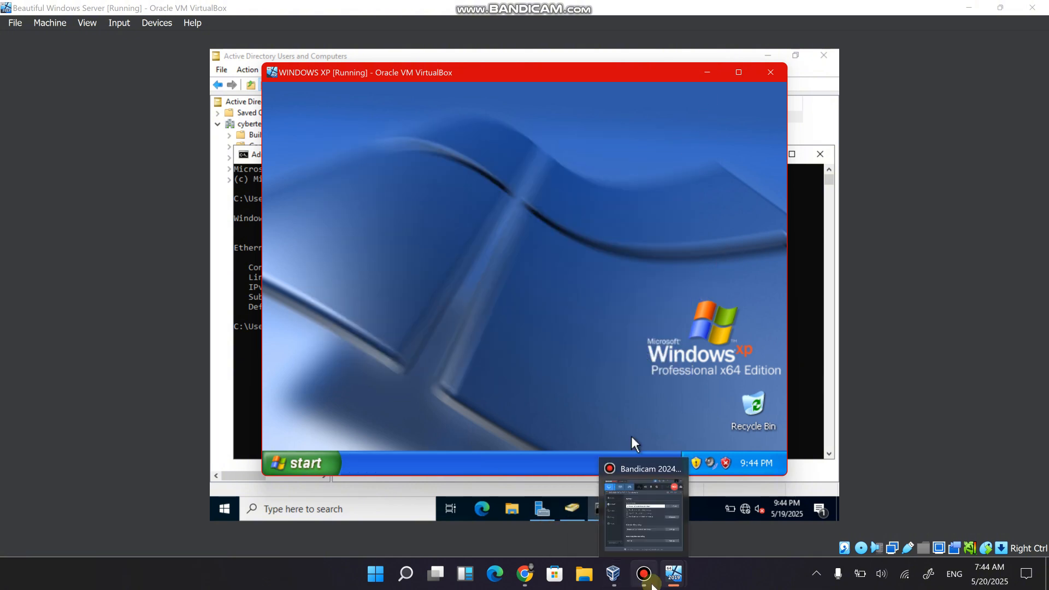
Switch to the Canva network diagram in Chrome and underline step 9, about adding and configuring users, with the red pen.
mouse_move(673, 574)
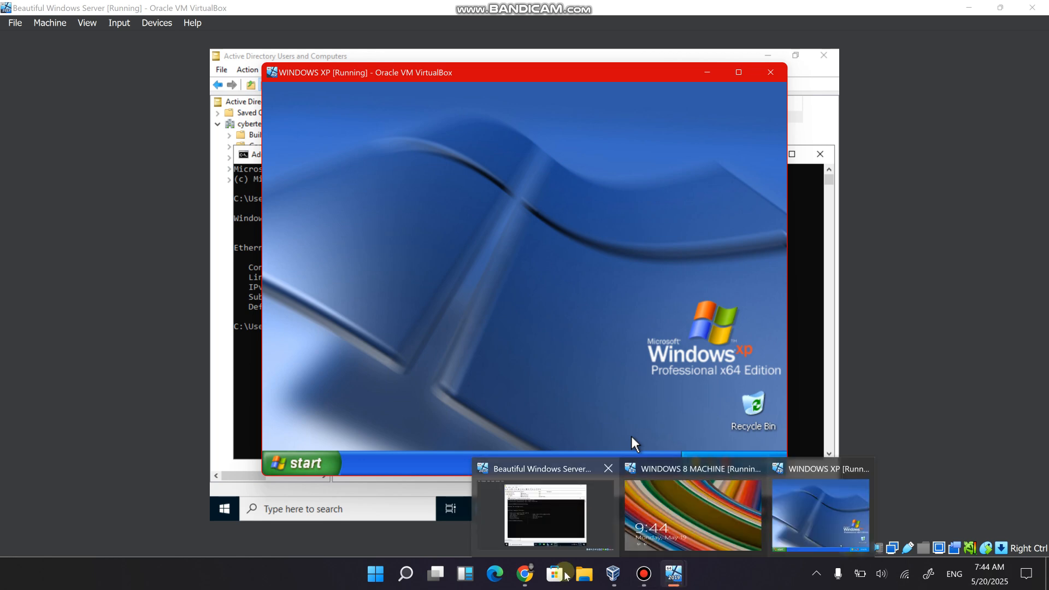
click(524, 574)
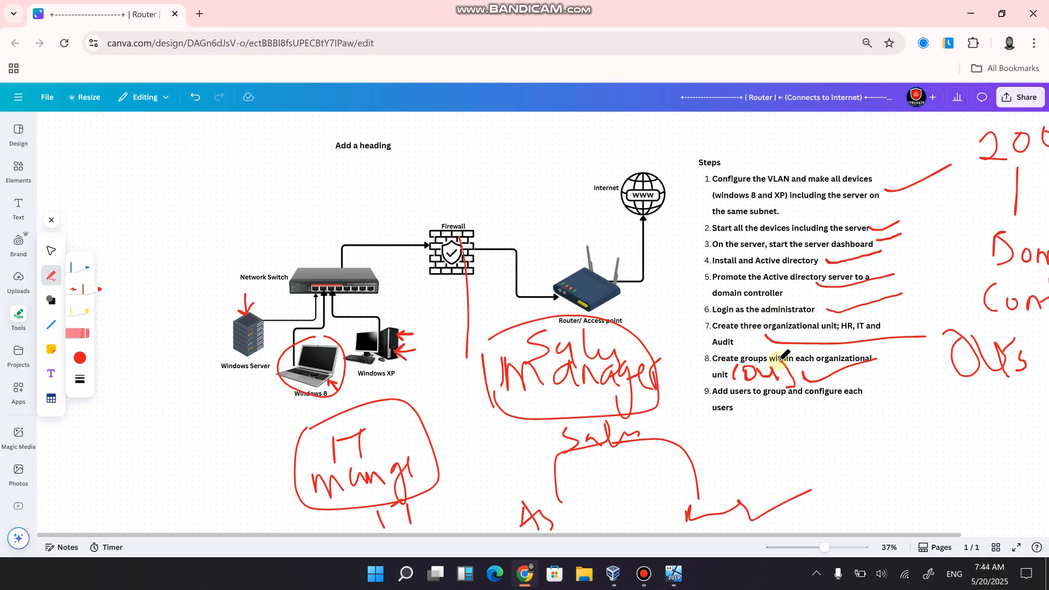
drag(761, 403, 855, 391)
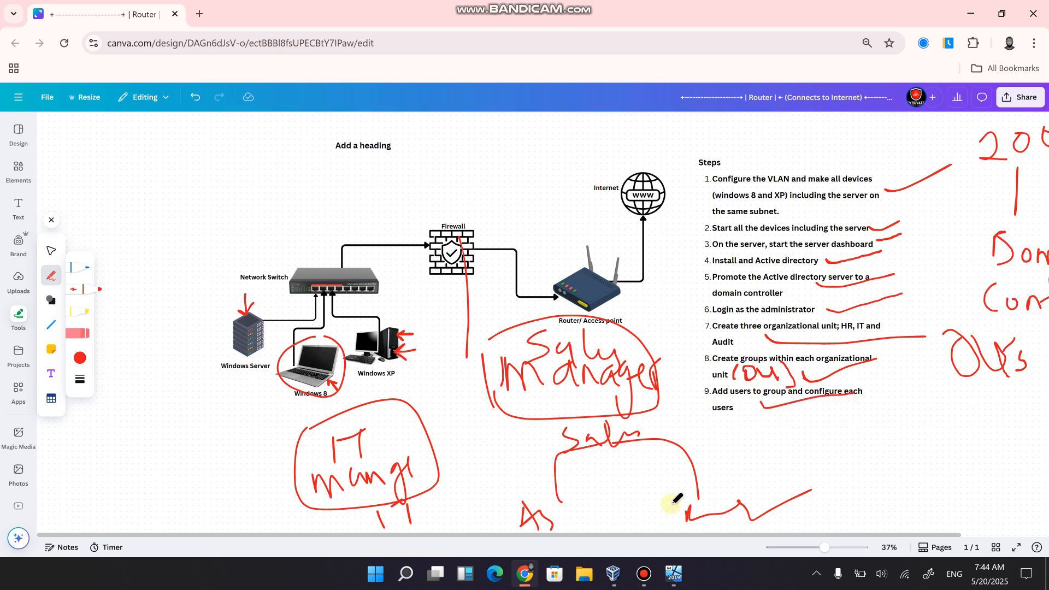
Switch to the Windows Server machine, close its Command Prompt, and show the Users container of cybertech.local.
mouse_move(616, 582)
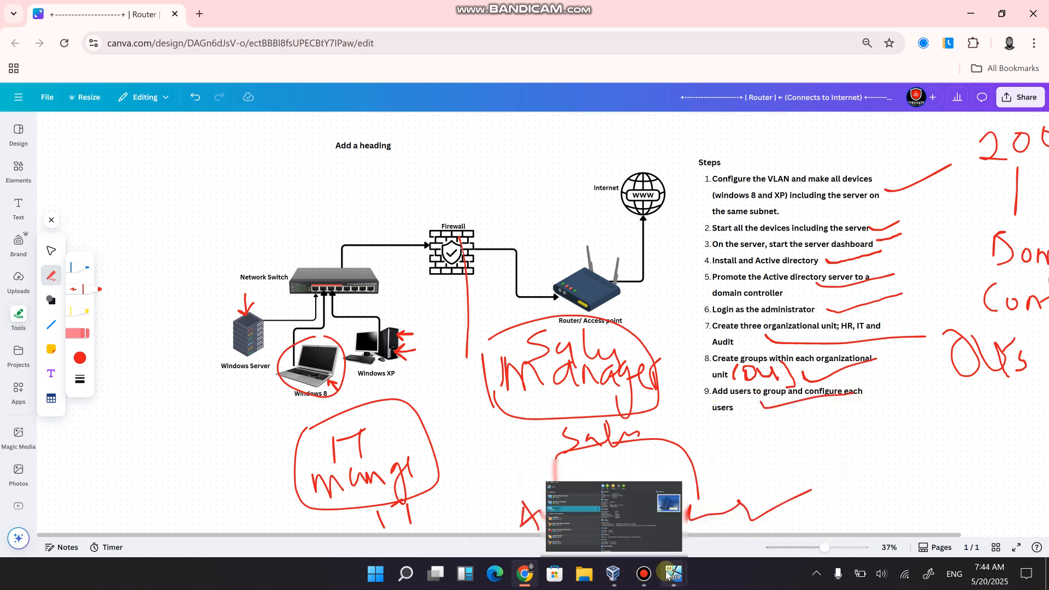
mouse_move(667, 576)
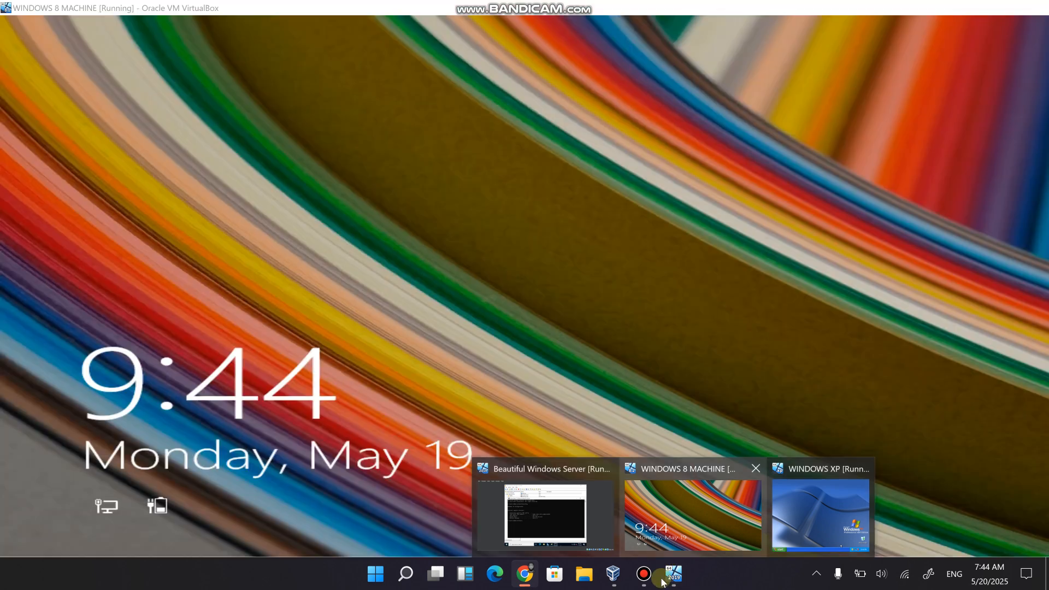
click(663, 548)
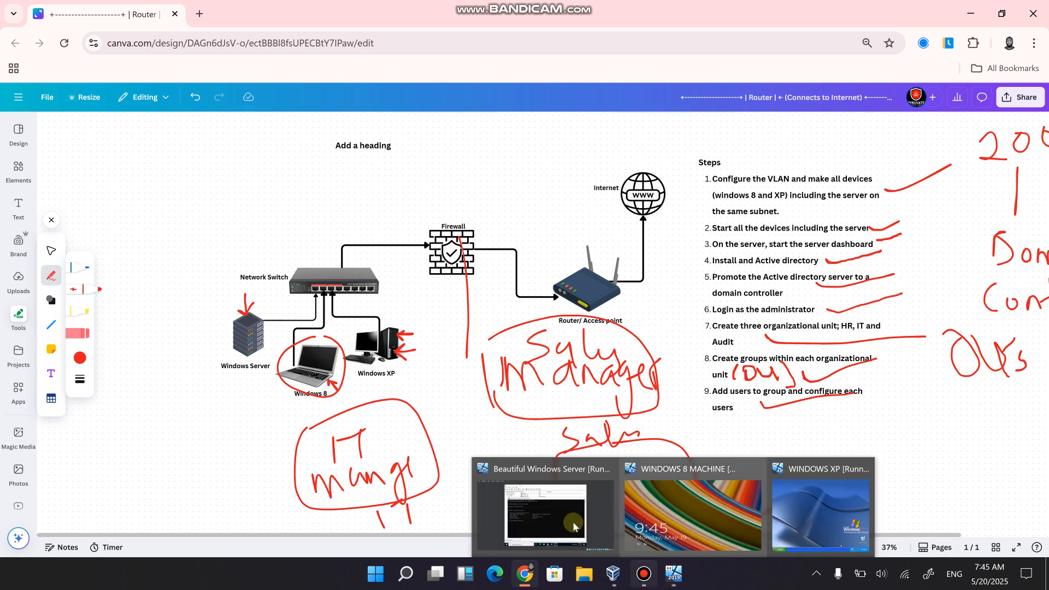
click(574, 527)
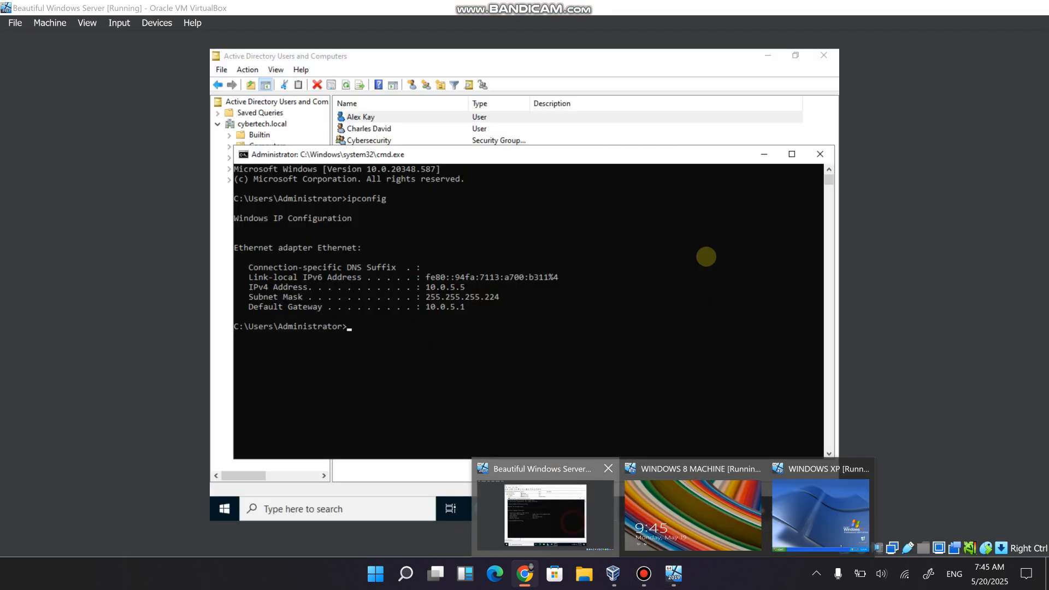
click(820, 154)
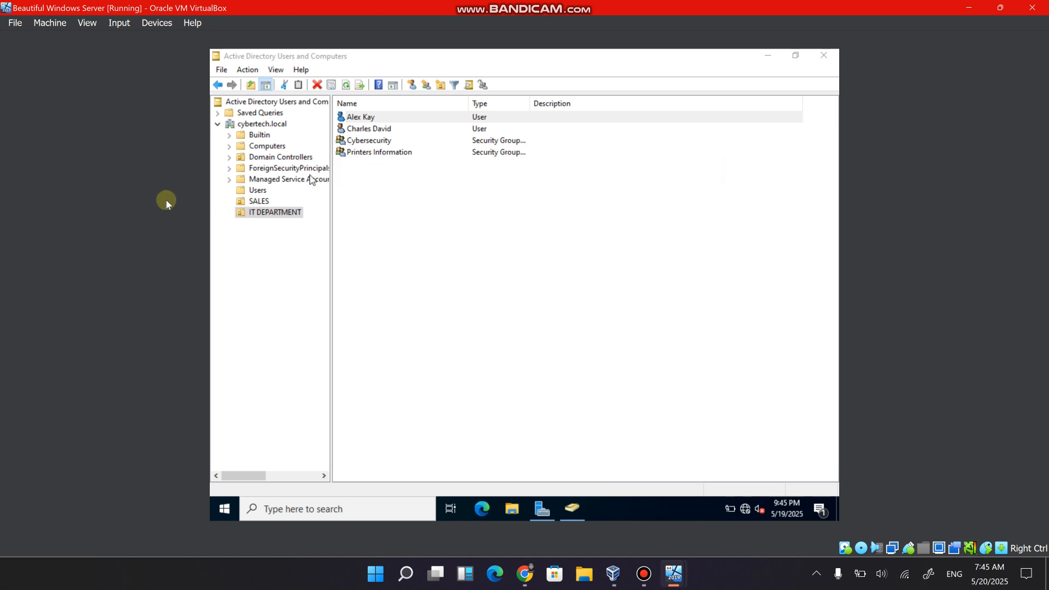
click(256, 191)
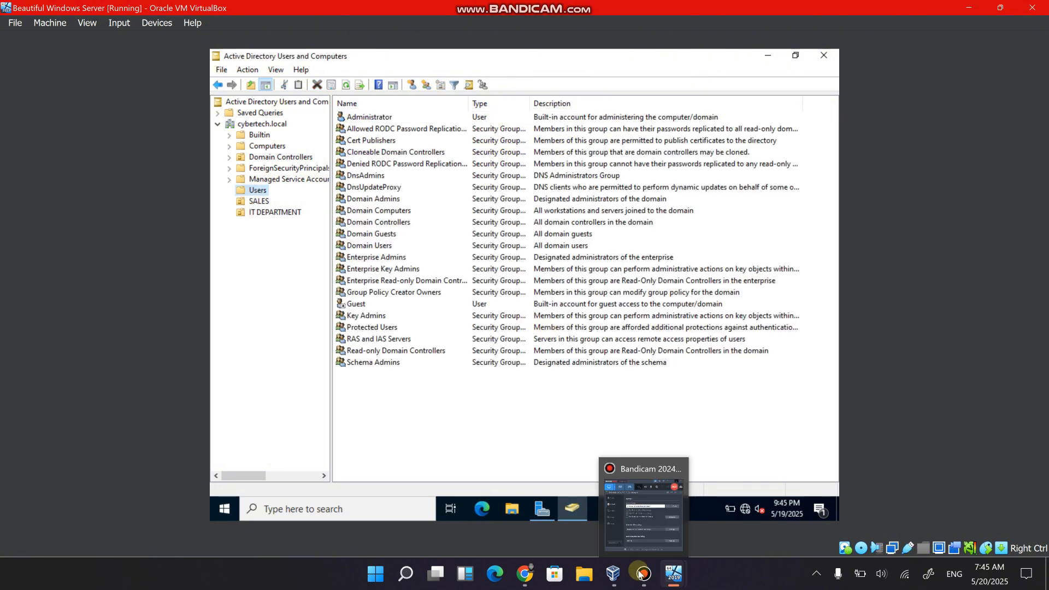
click(644, 573)
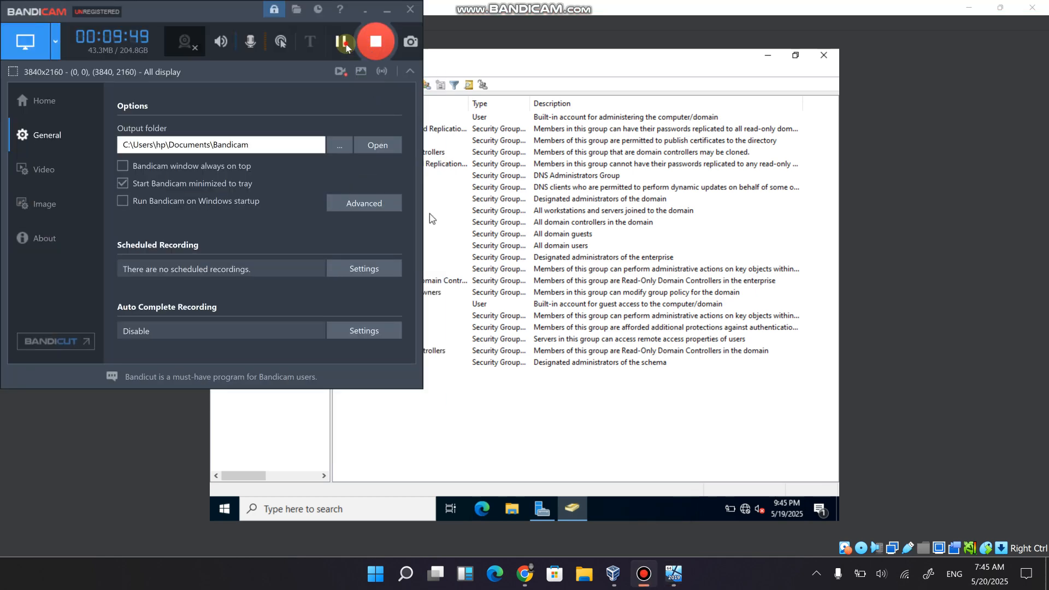
click(386, 10)
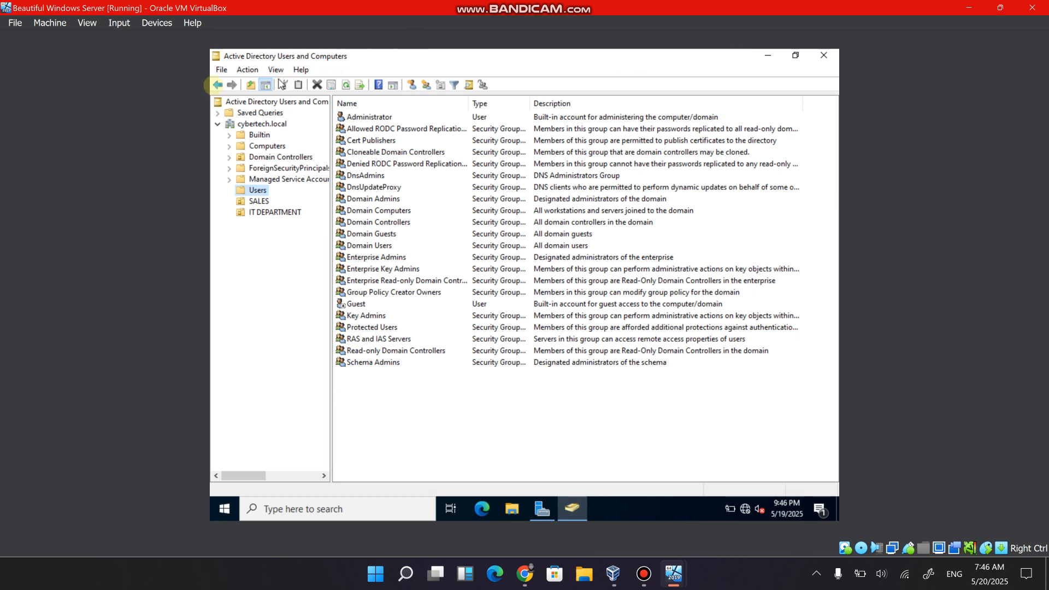
Go back to the SALES organizational unit and close Active Directory Users and Computers.
click(217, 85)
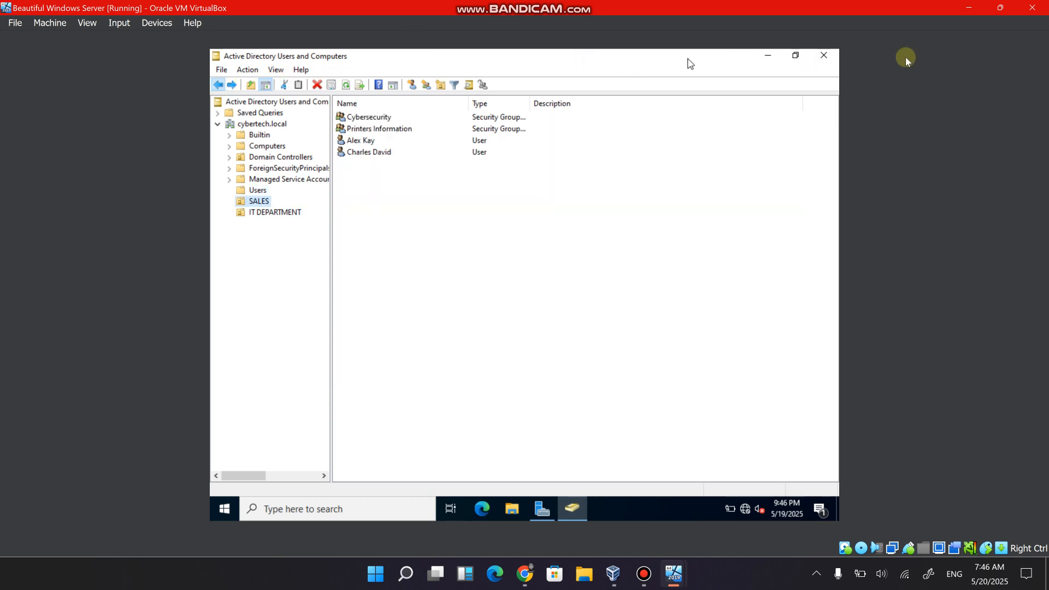
click(822, 56)
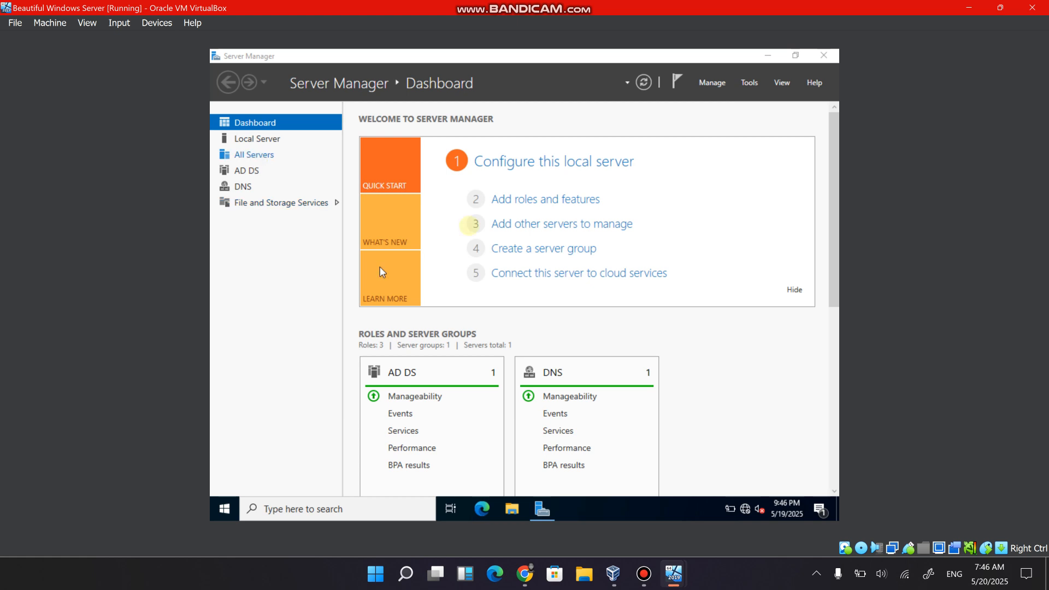
Open Group Policy Management and expand the cybertech.local forest down to the contents of its cybertech.local domain.
click(746, 82)
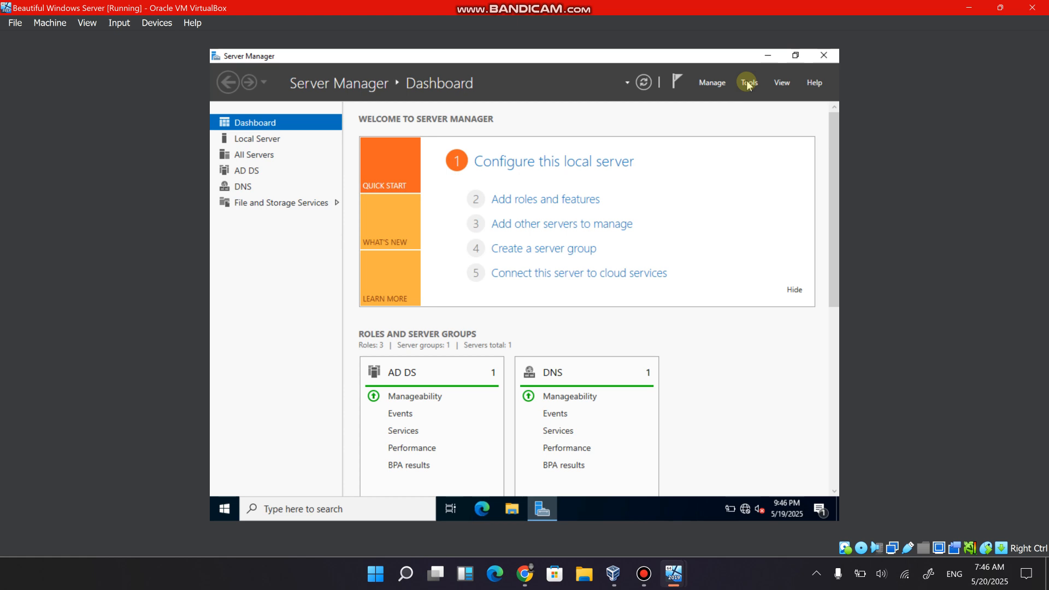
click(748, 83)
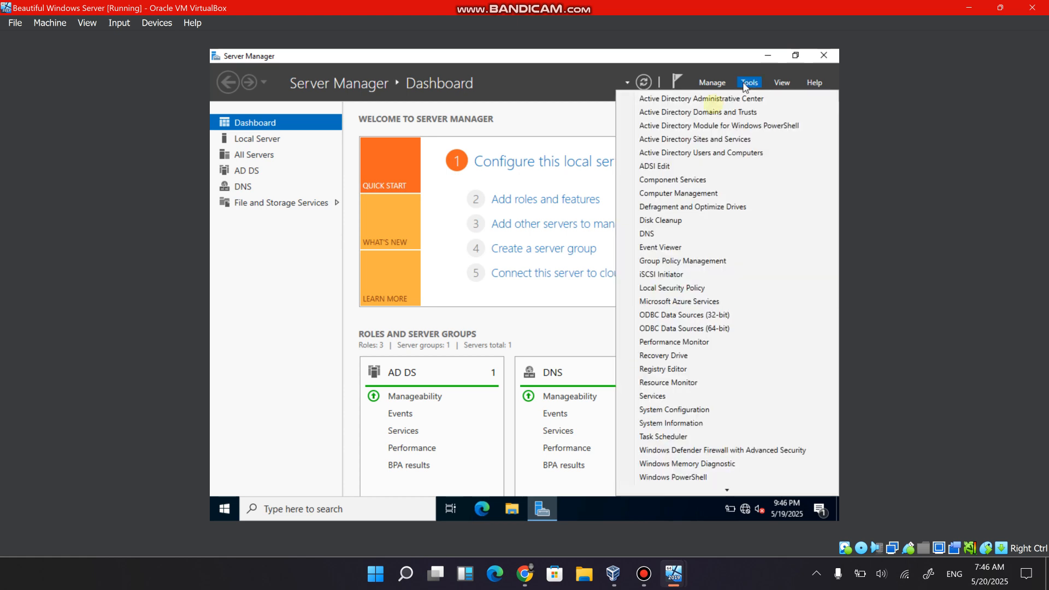
click(682, 261)
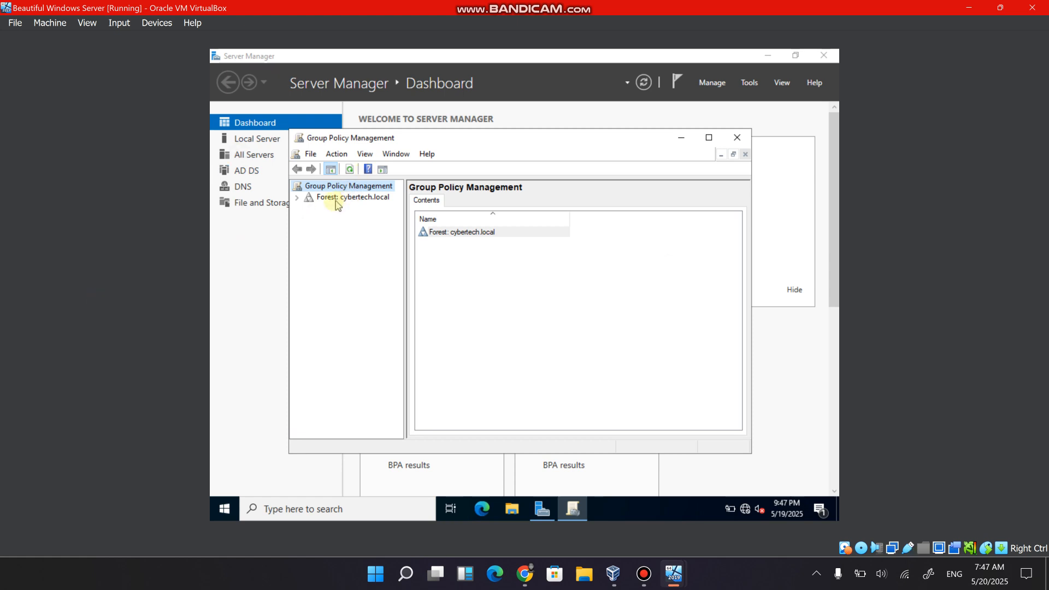
click(296, 198)
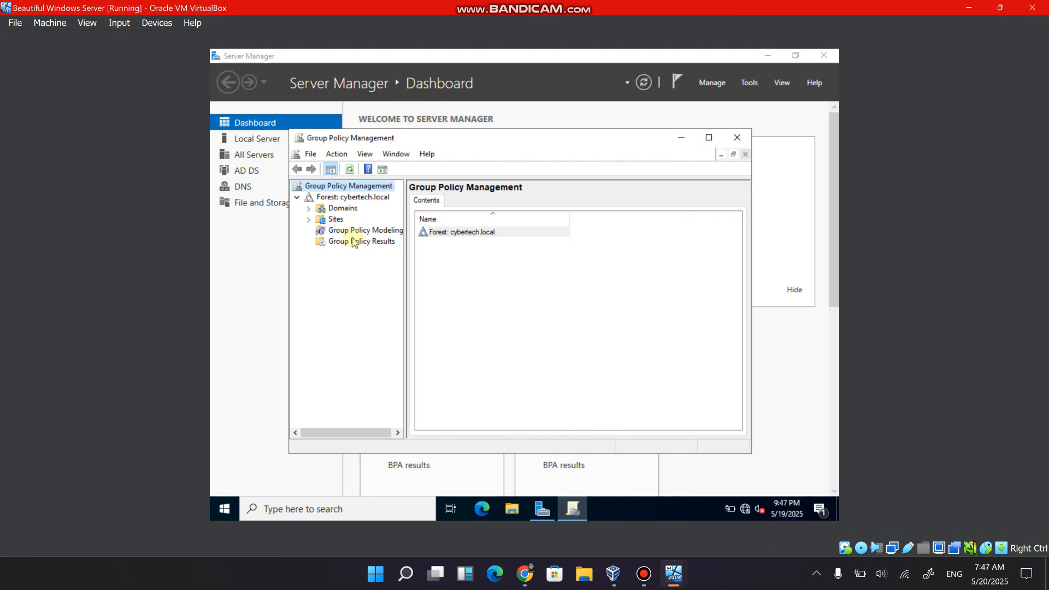
click(308, 208)
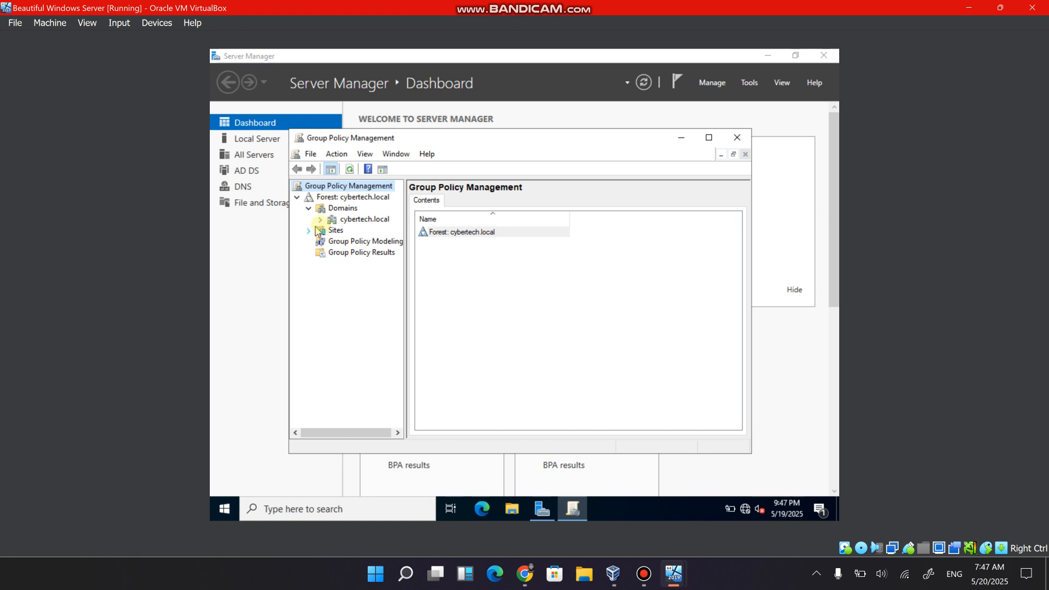
click(319, 220)
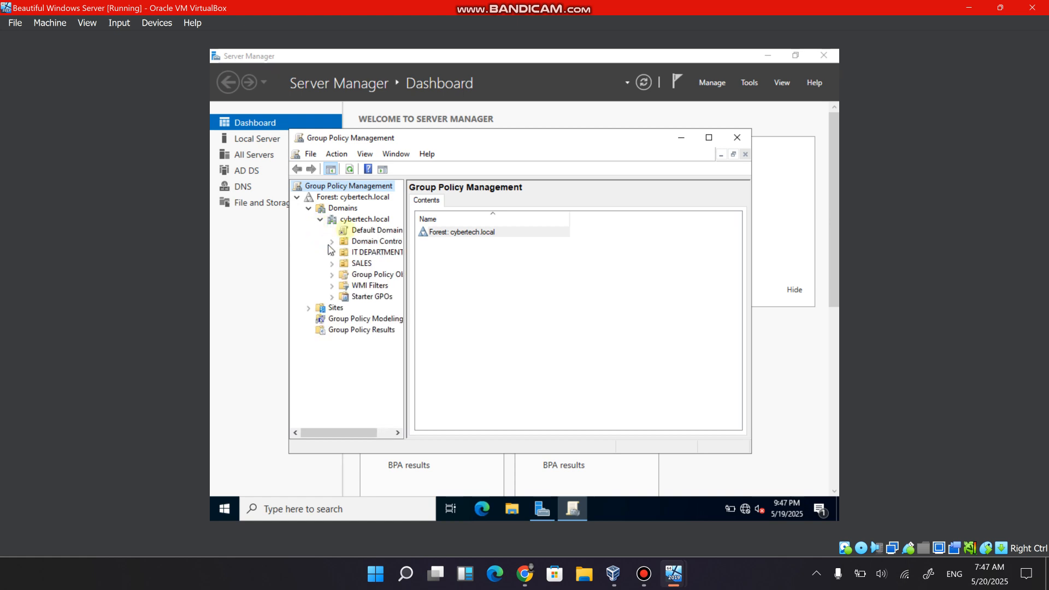
drag(352, 253, 358, 281)
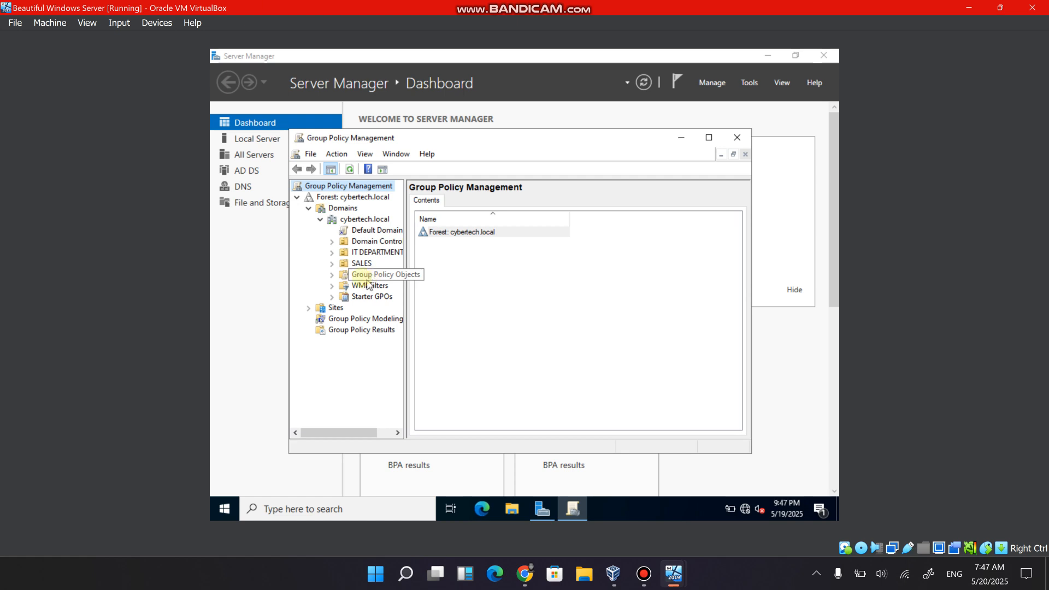
Create a new Group Policy Object named "Disable usb policy" in cybertech.local with no source starter GPO.
right_click(360, 275)
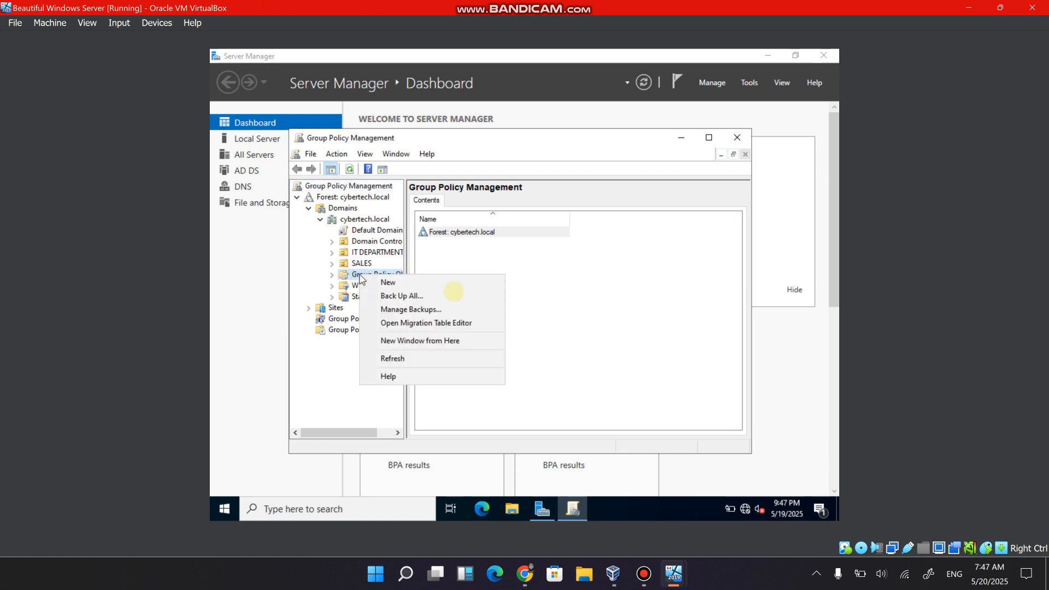
click(457, 283)
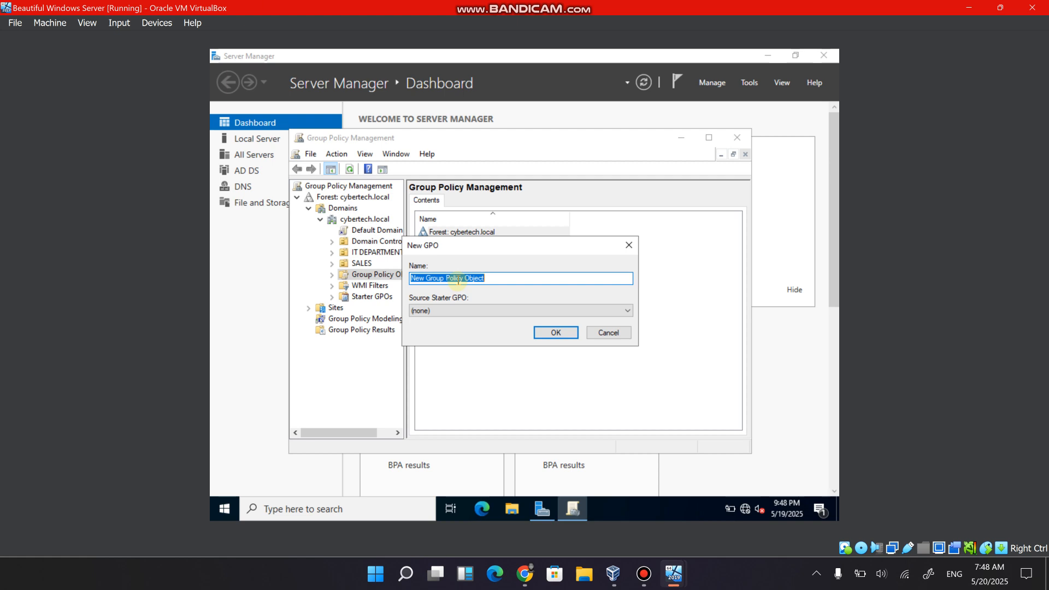
text(Disanle)
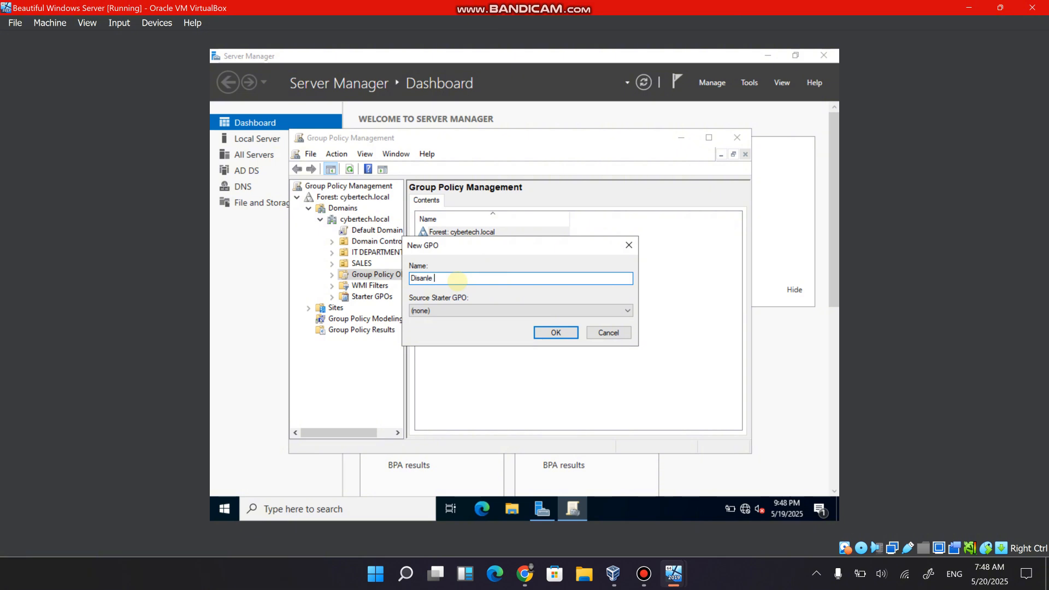
key(BackSpace)
key(BackSpace)
key(BackSpace)
text(ble usb policy)
click(556, 333)
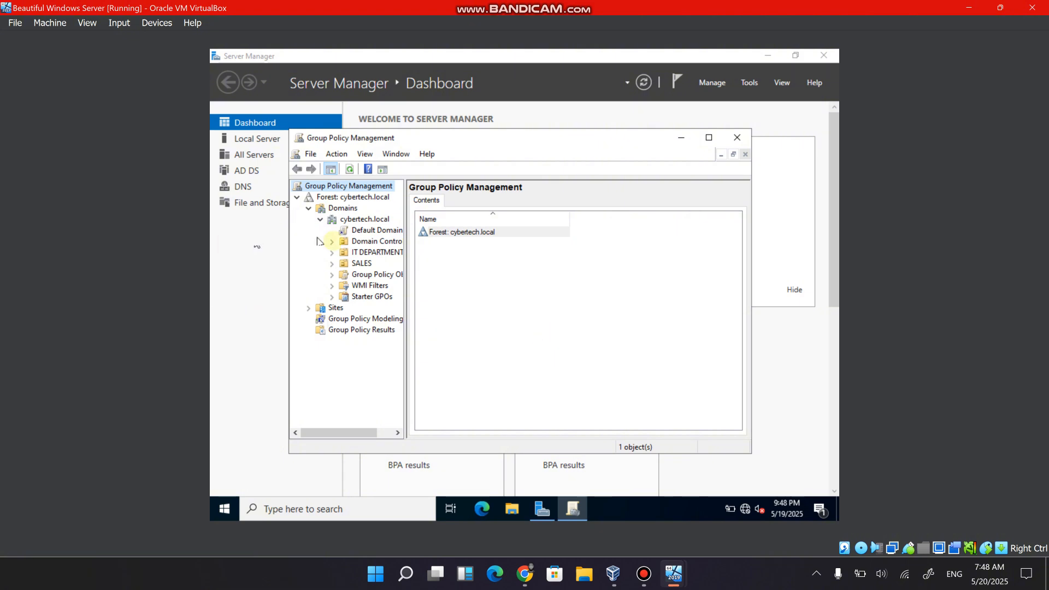
Expand Group Policy Objects and open the Disable usb policy for editing.
click(332, 275)
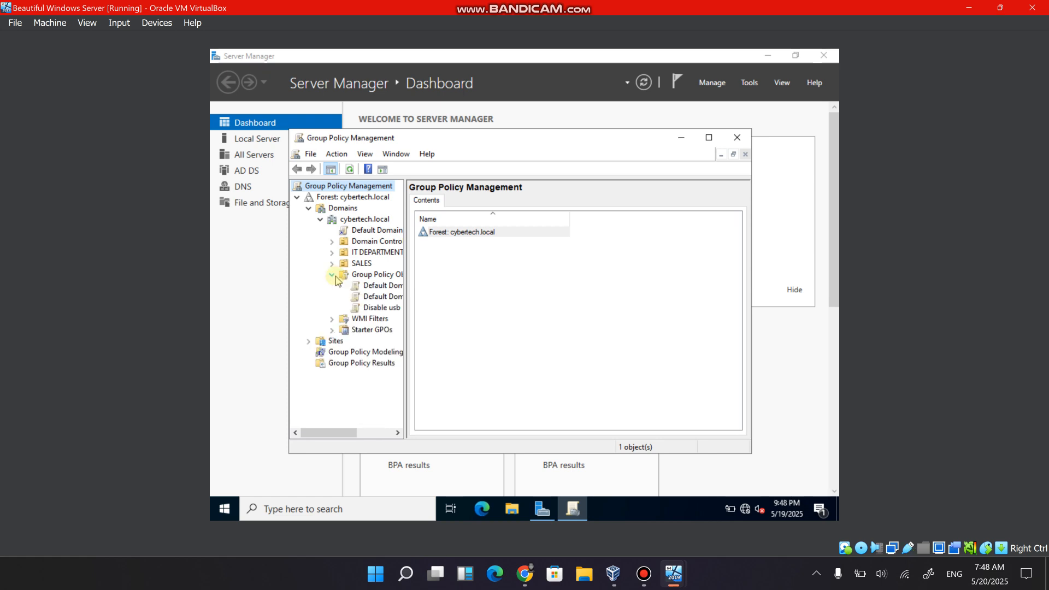
right_click(376, 309)
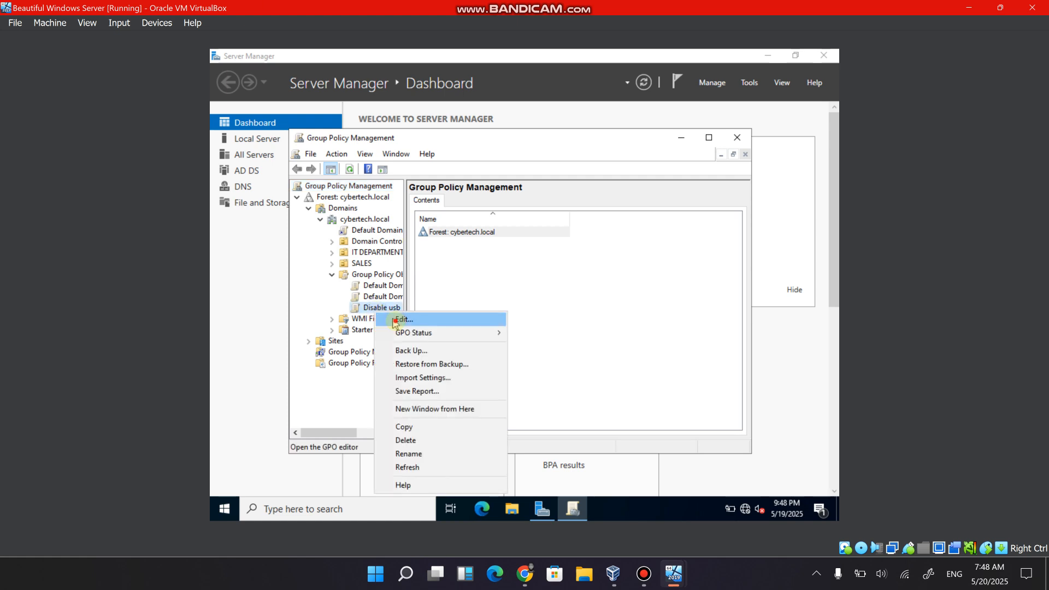
click(395, 320)
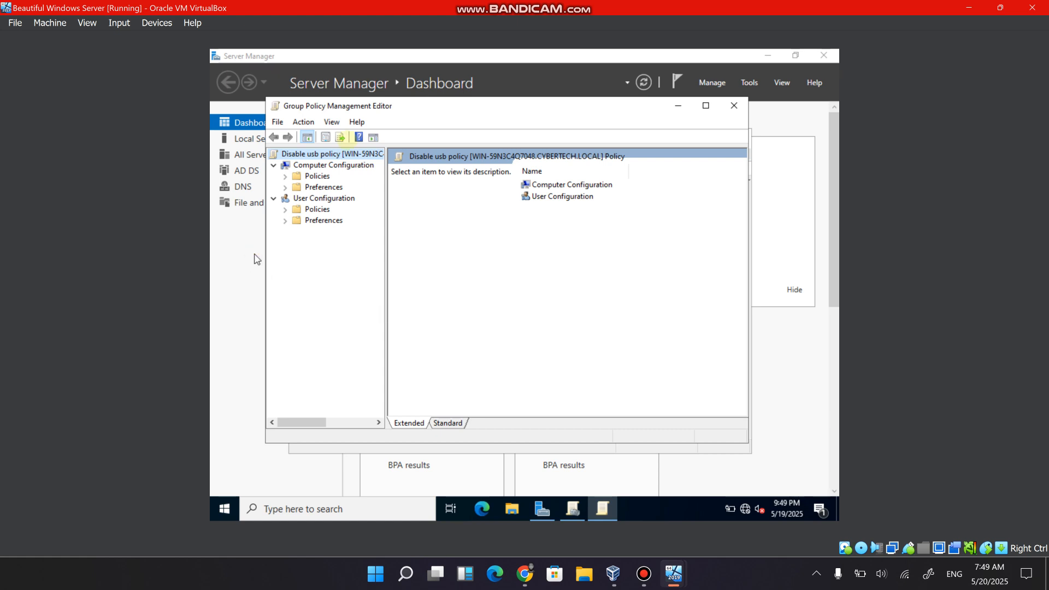
Under Computer Configuration, expand Policies with Software Settings, Windows Settings and Administrative Templates, down to the System folder's contents.
click(285, 177)
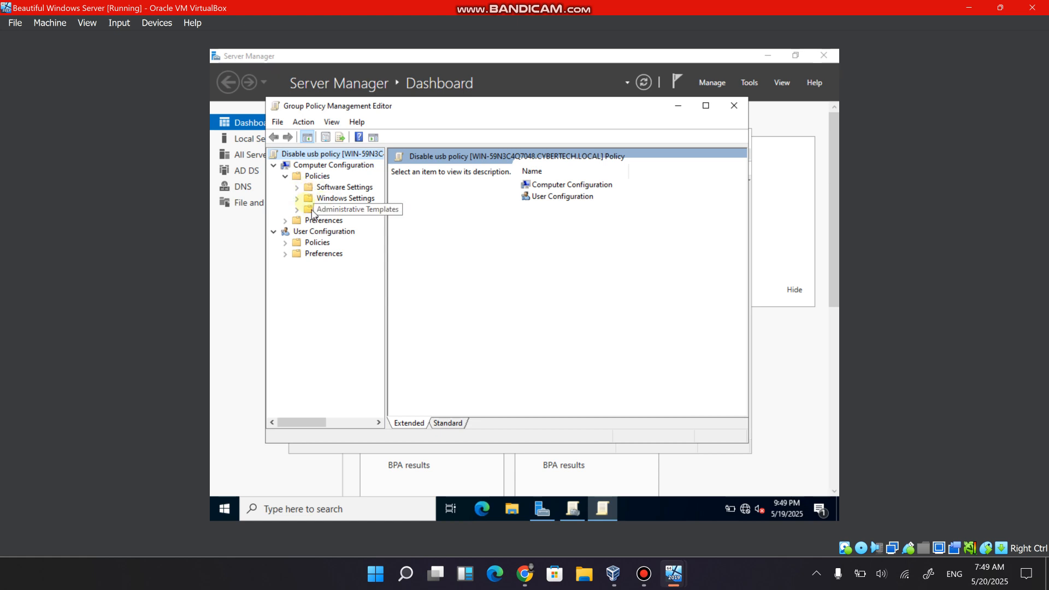
click(298, 188)
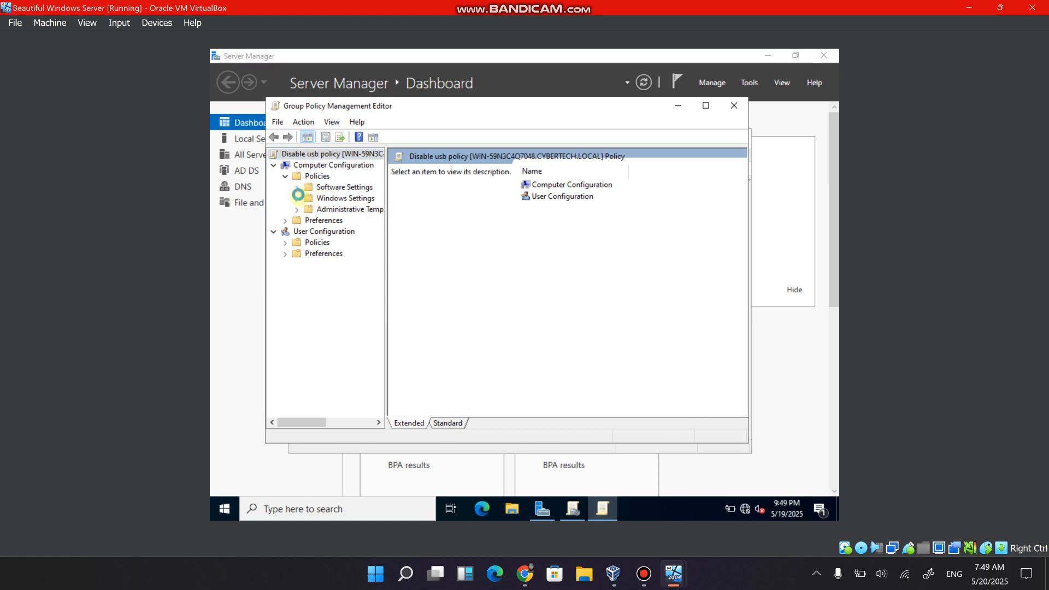
click(297, 210)
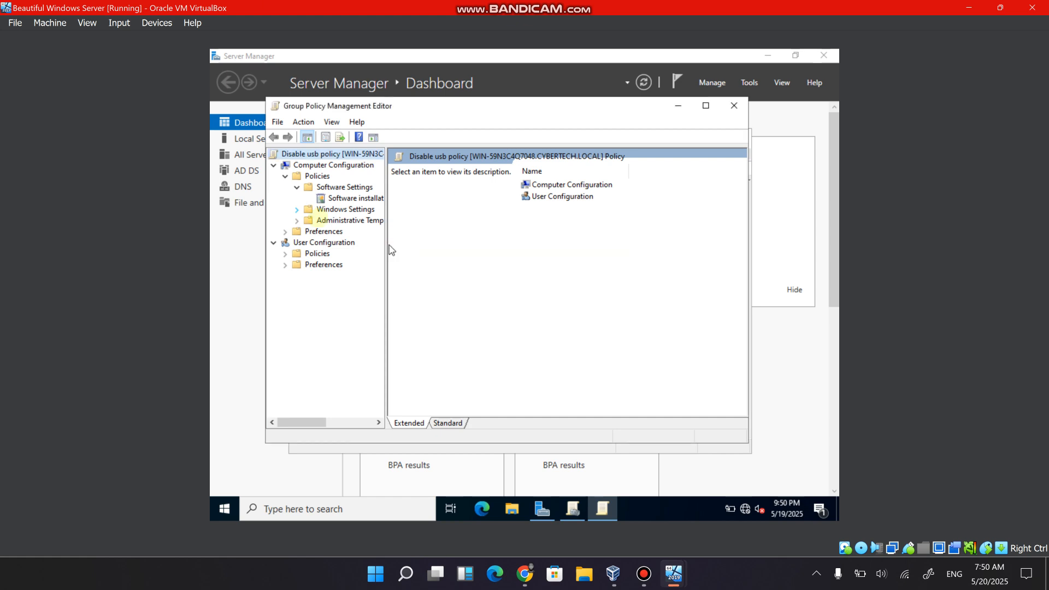
click(296, 209)
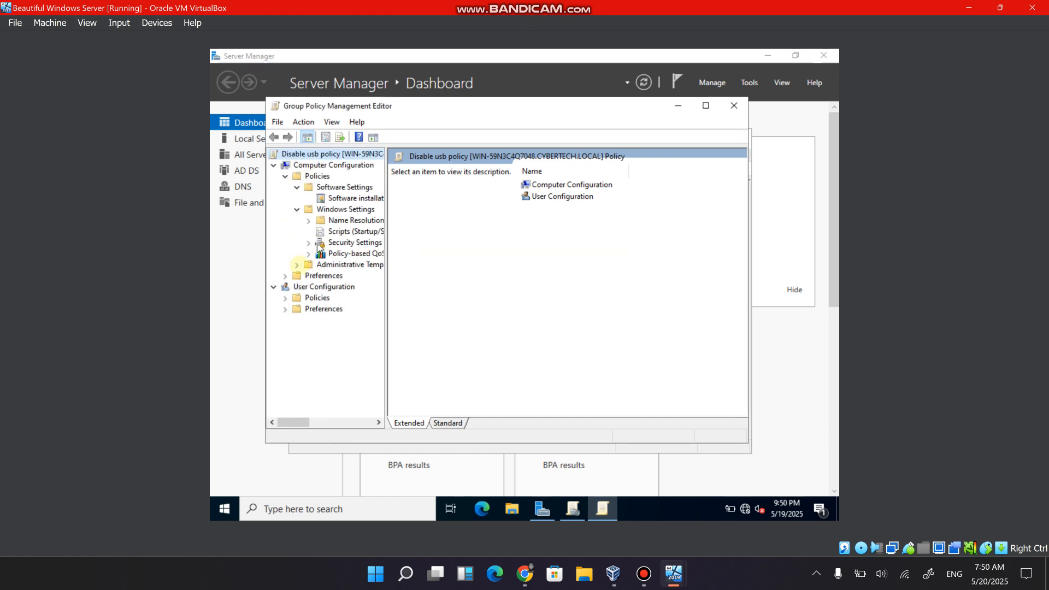
click(297, 265)
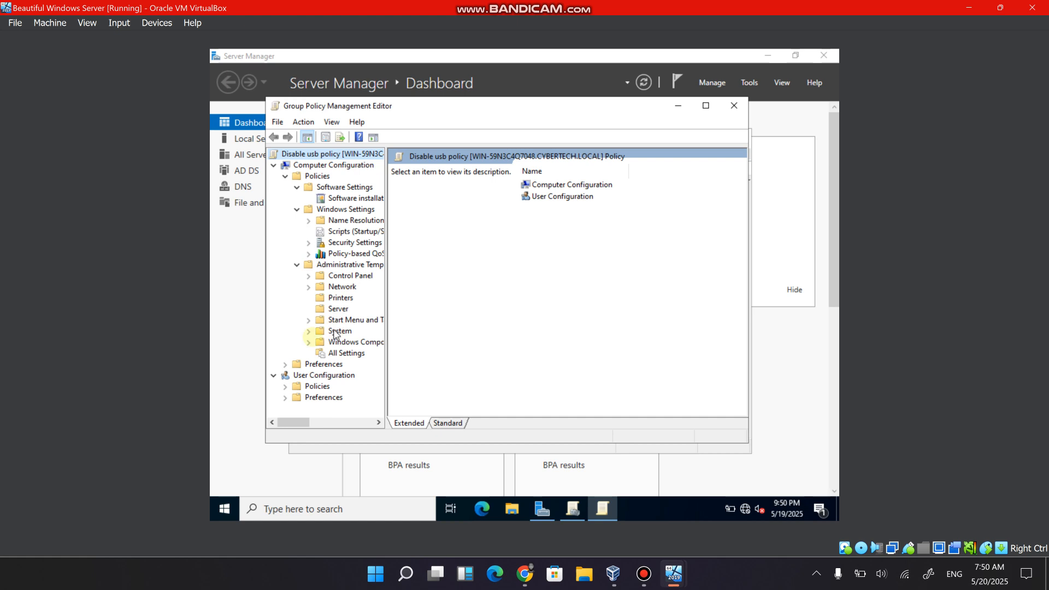
click(308, 331)
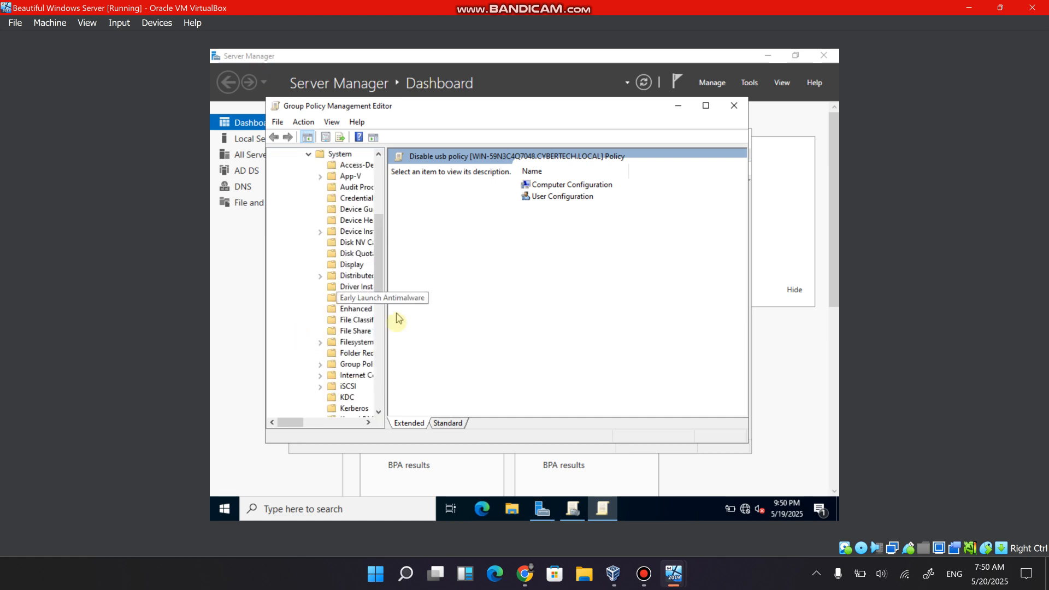
Widen the policy tree, show the Removable Storage Access settings under System, and widen the editor window.
drag(390, 321, 476, 325)
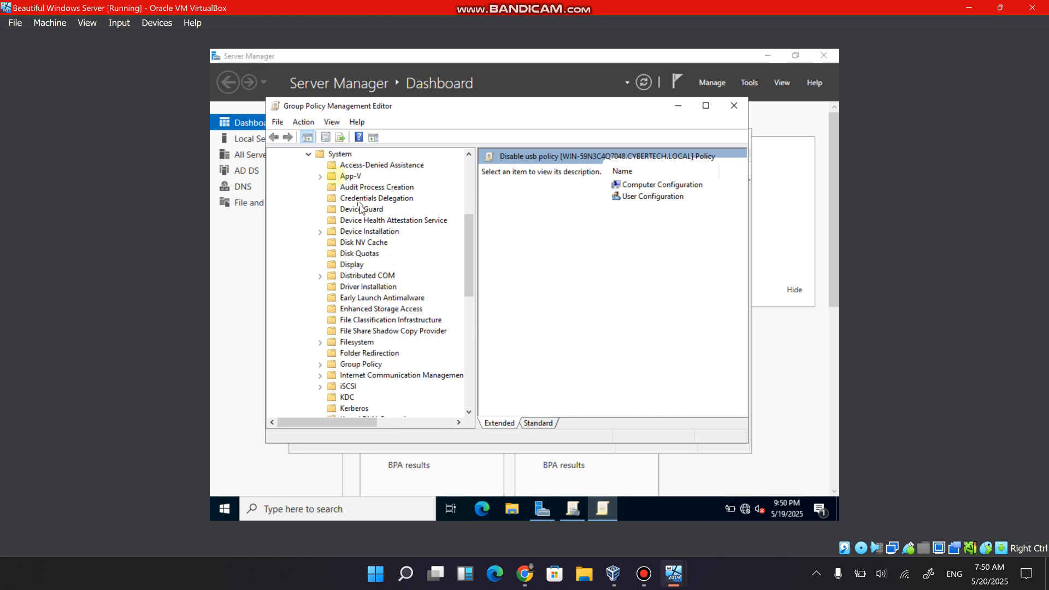
scroll(363, 224, down, 6)
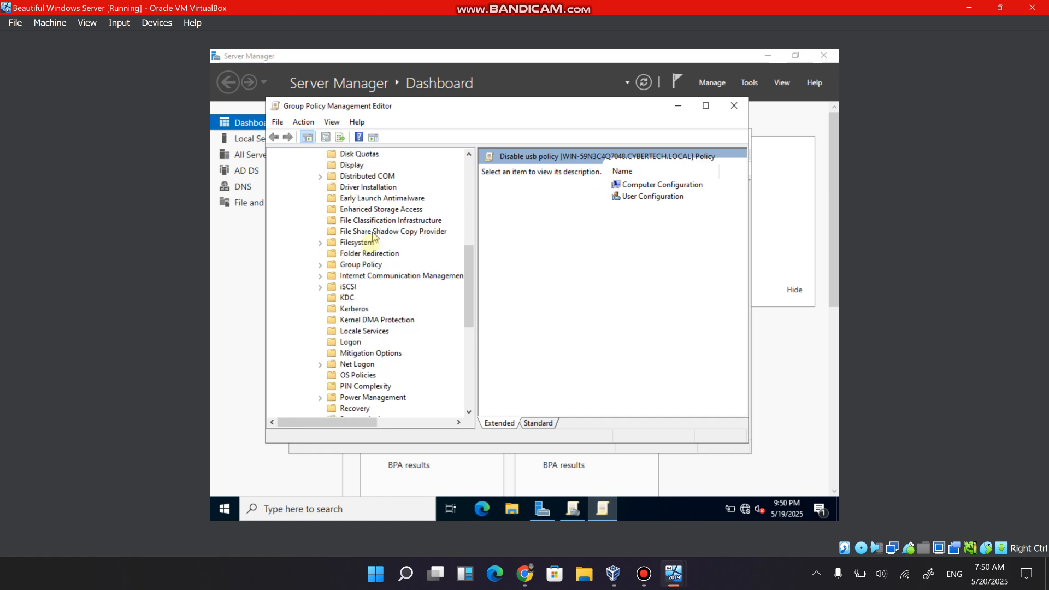
scroll(371, 247, down, 1)
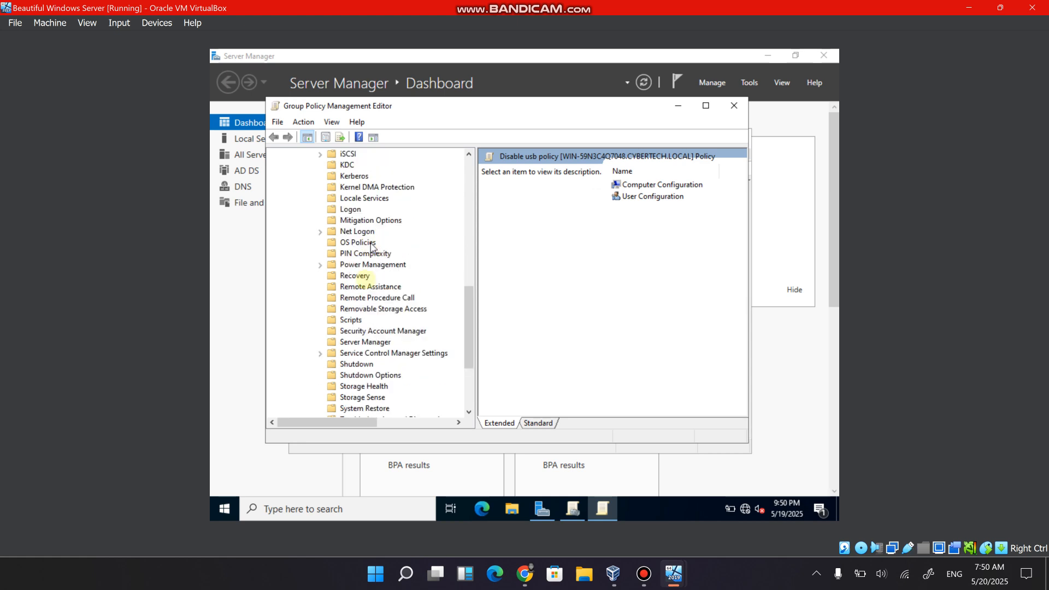
click(370, 309)
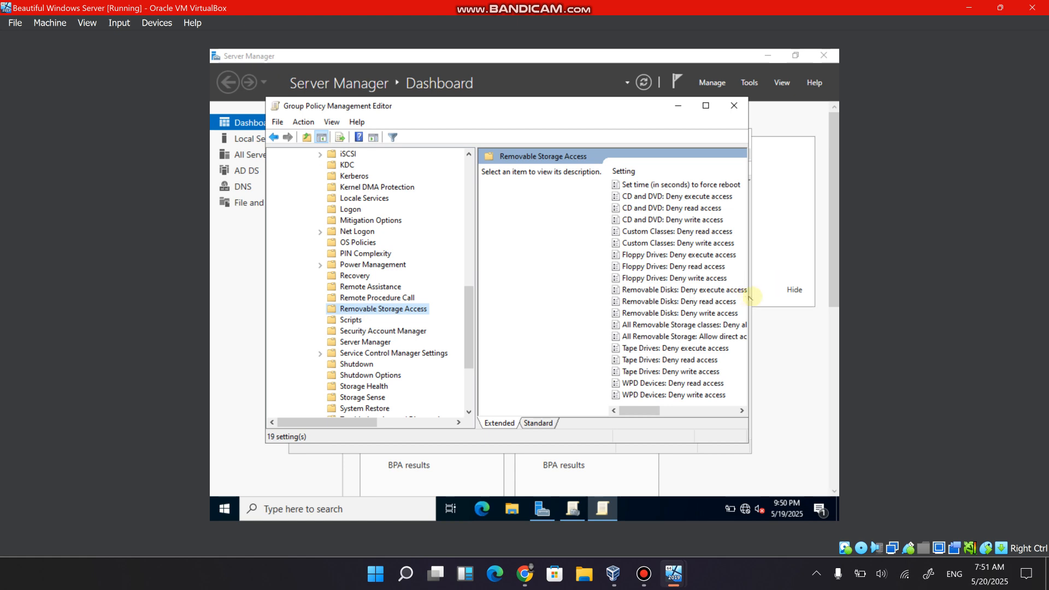
drag(749, 295, 809, 295)
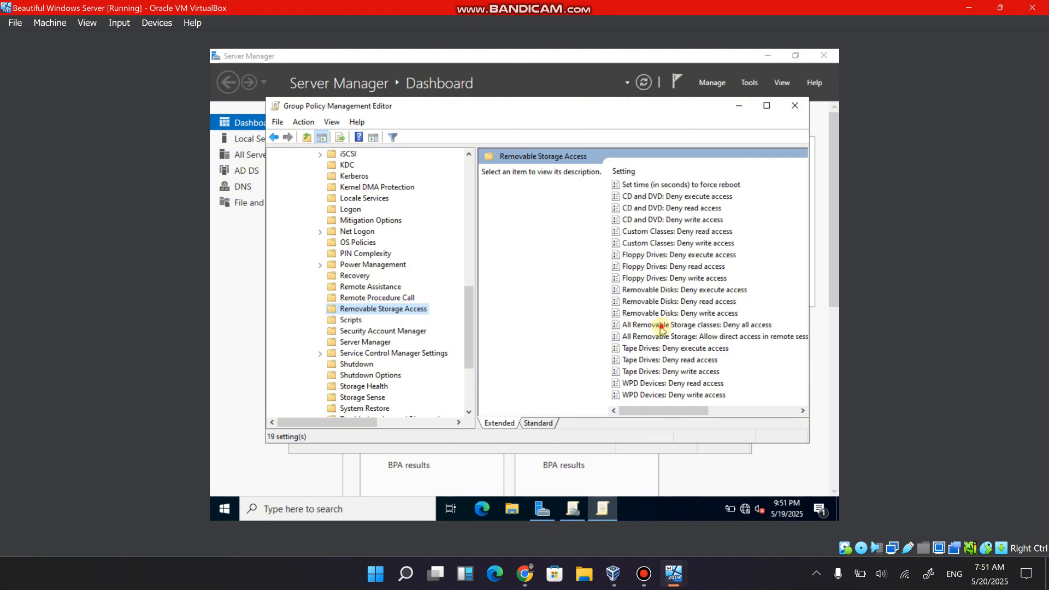
Set the policy "All Removable Storage classes: Deny all access" to Enabled and apply it.
click(660, 326)
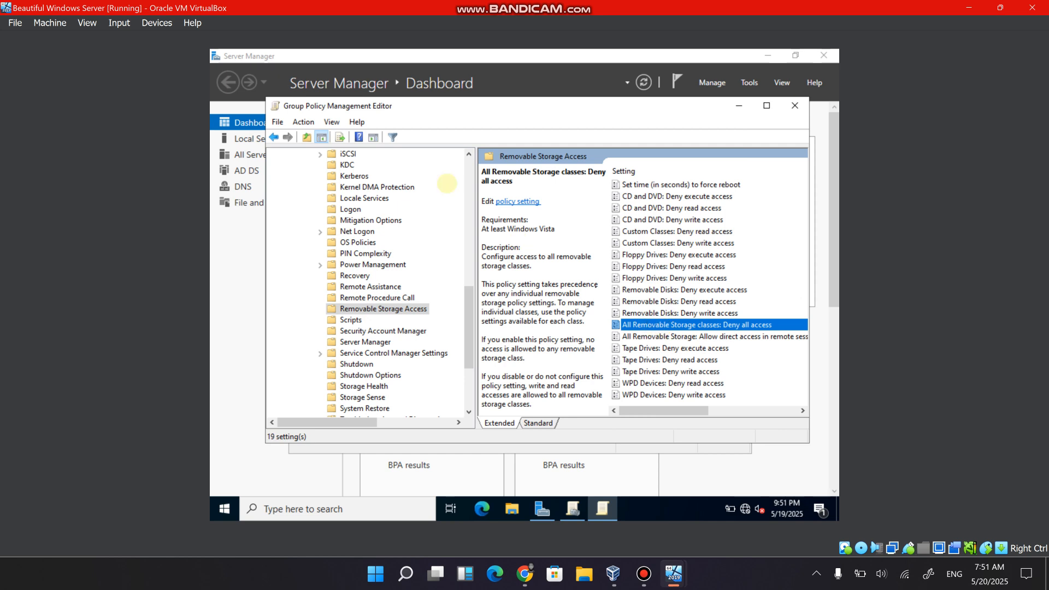
click(508, 207)
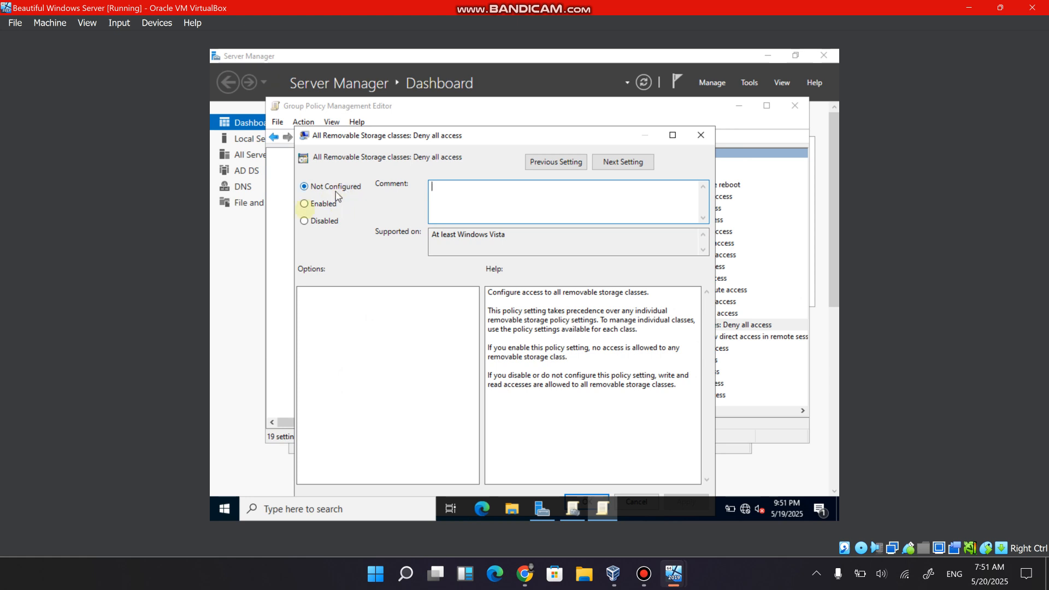
click(304, 205)
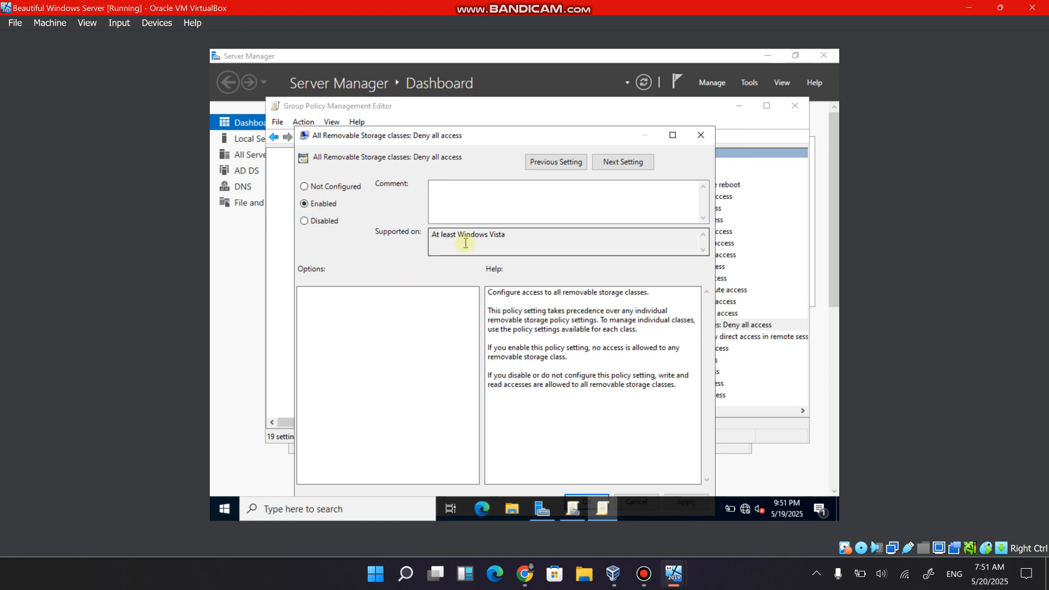
click(495, 142)
drag(495, 144, 487, 113)
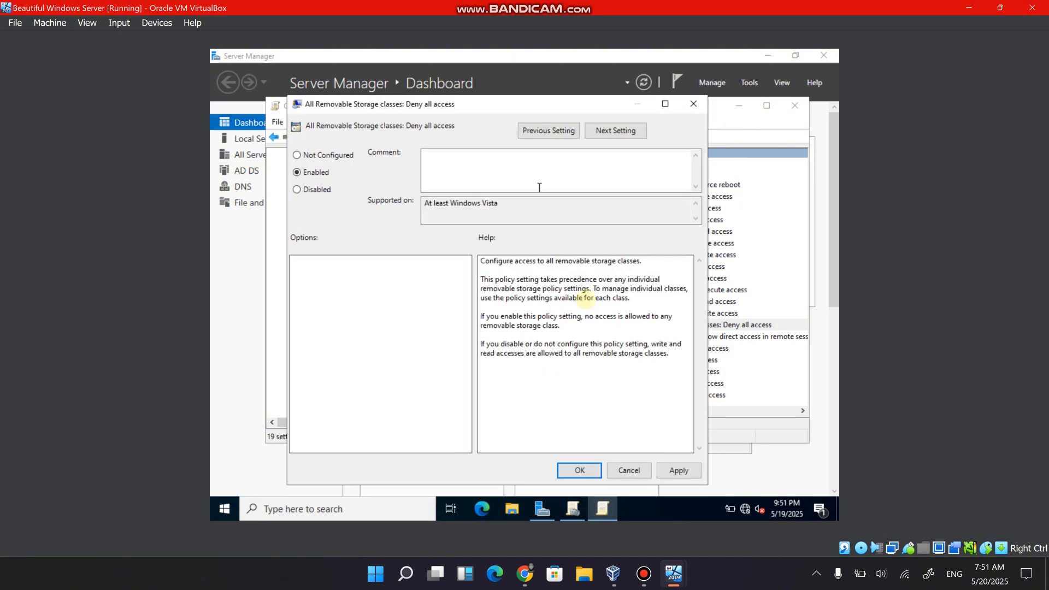
click(681, 473)
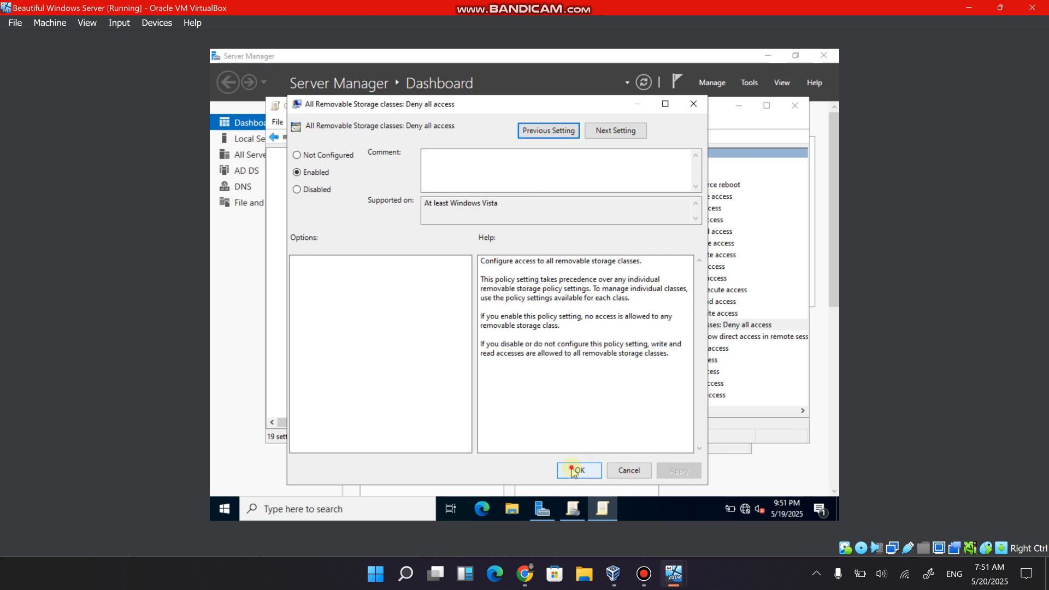
click(572, 470)
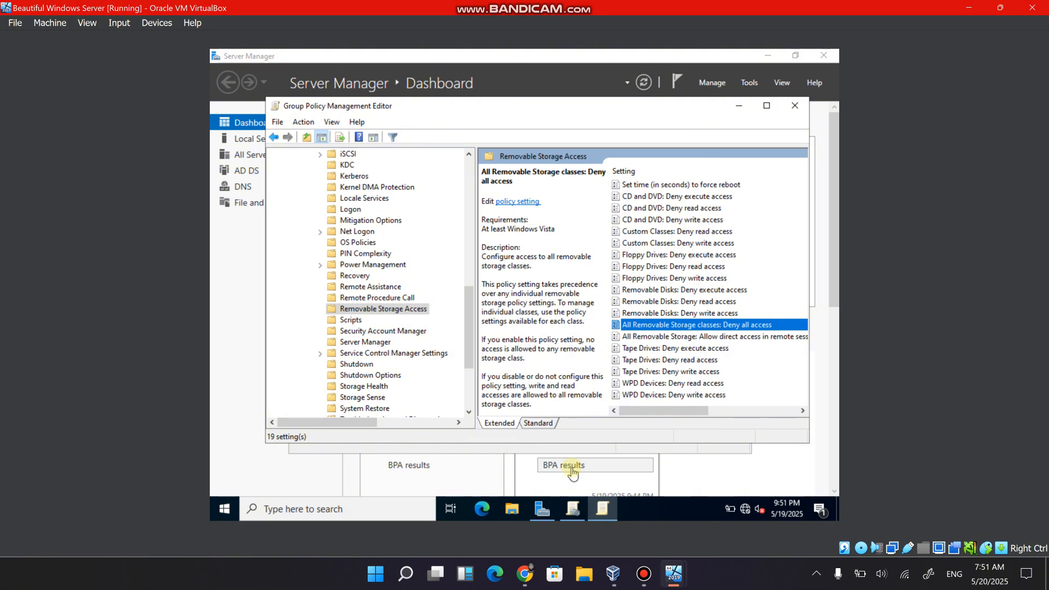
Return to the System folder under Administrative Templates and collapse it.
scroll(361, 269, up, 2)
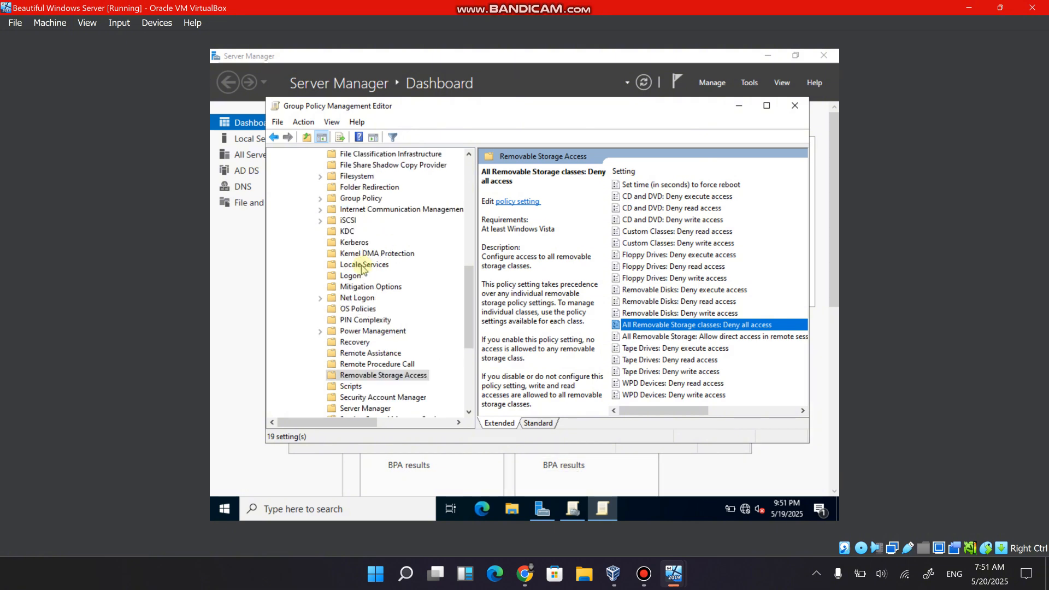
scroll(361, 269, up, 8)
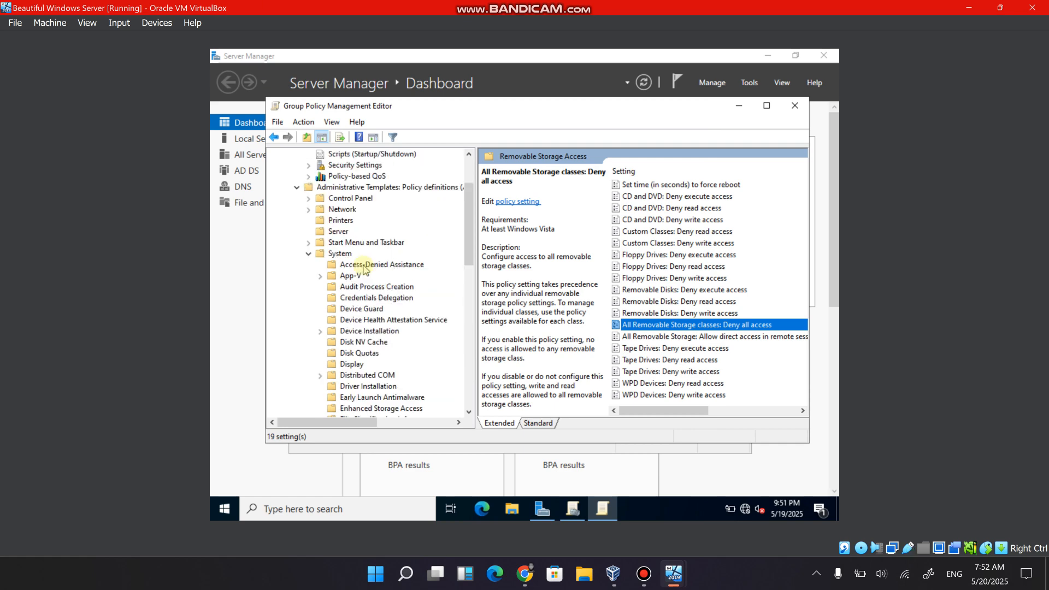
scroll(363, 268, up, 3)
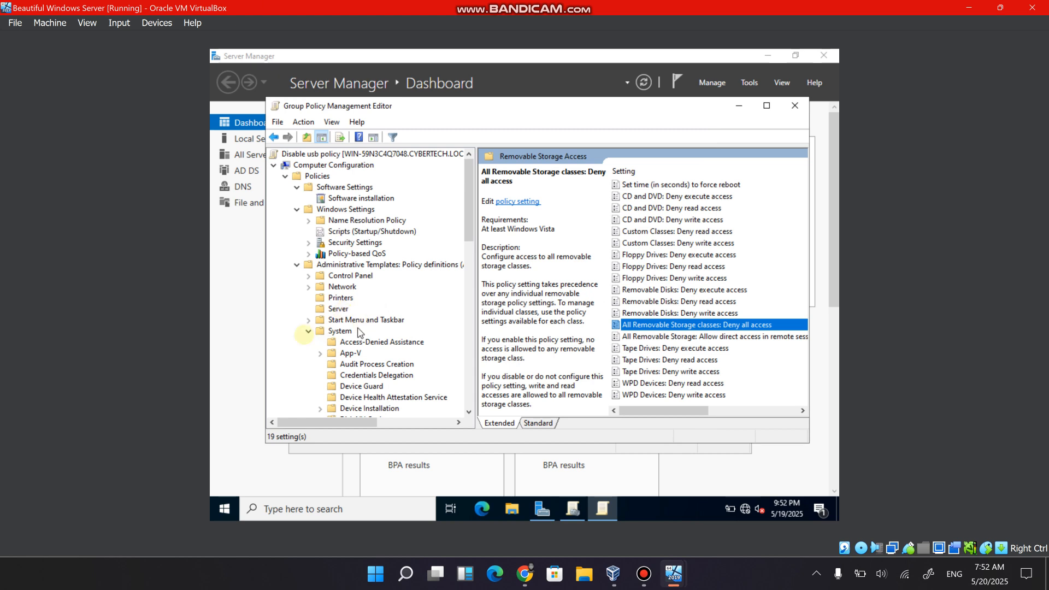
click(308, 331)
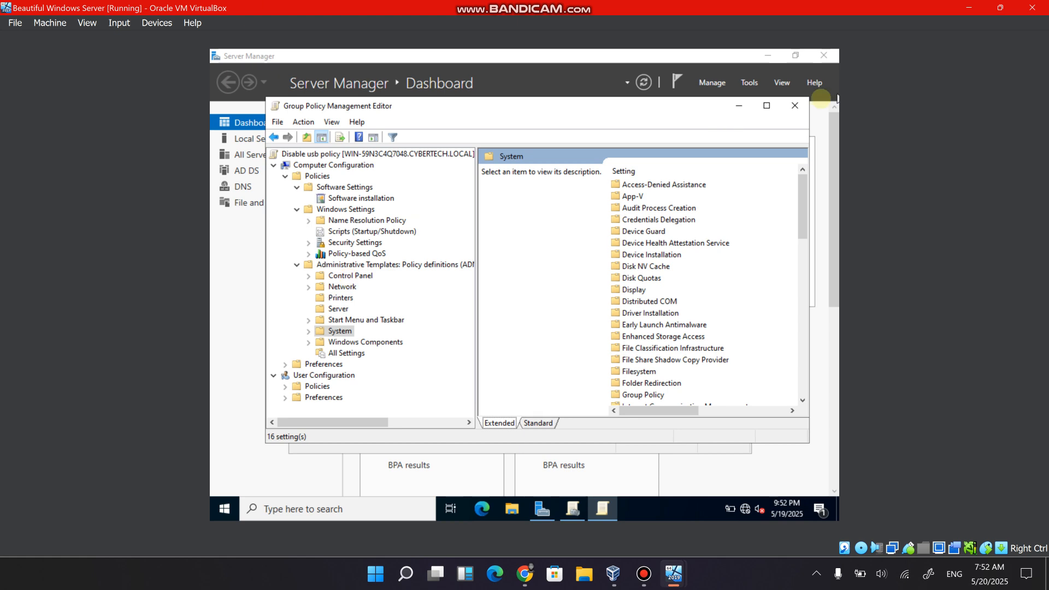
Close the Group Policy Management Editor and expand the IT DEPARTMENT and SALES organizational units under cybertech.local.
click(794, 105)
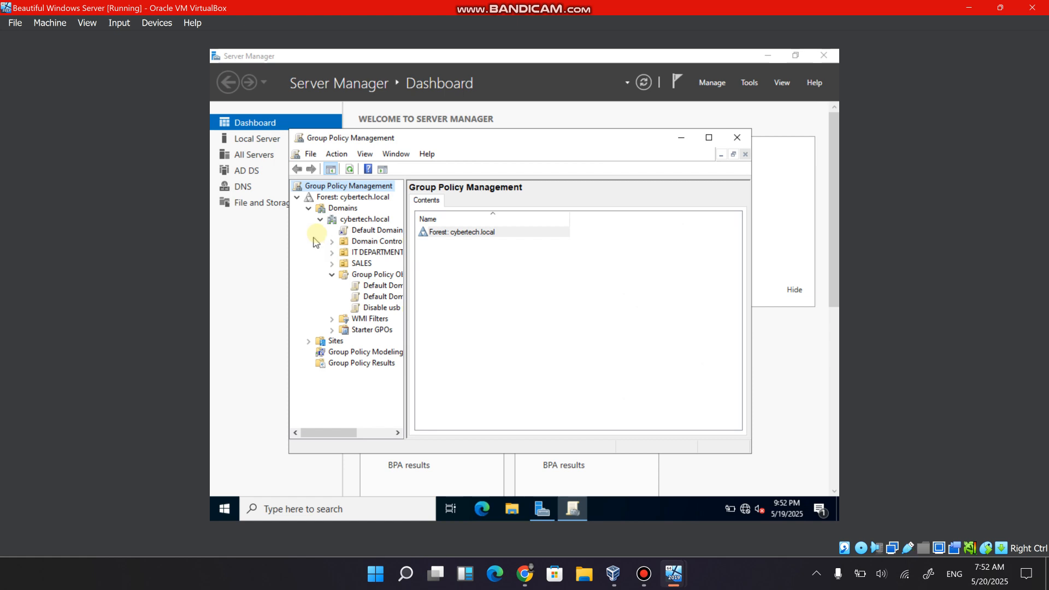
click(321, 219)
click(321, 219)
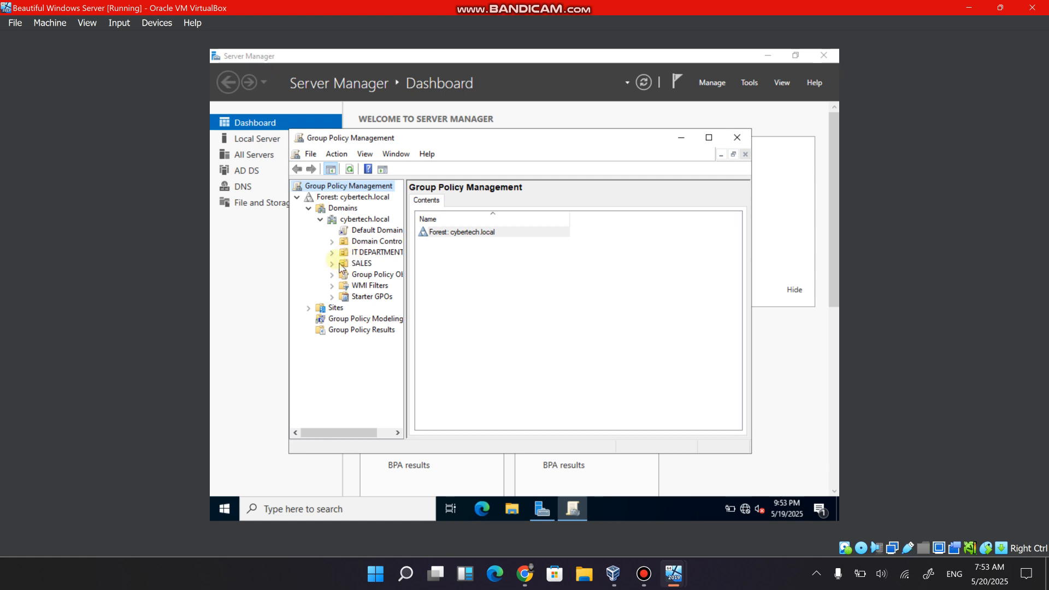
click(332, 254)
click(330, 266)
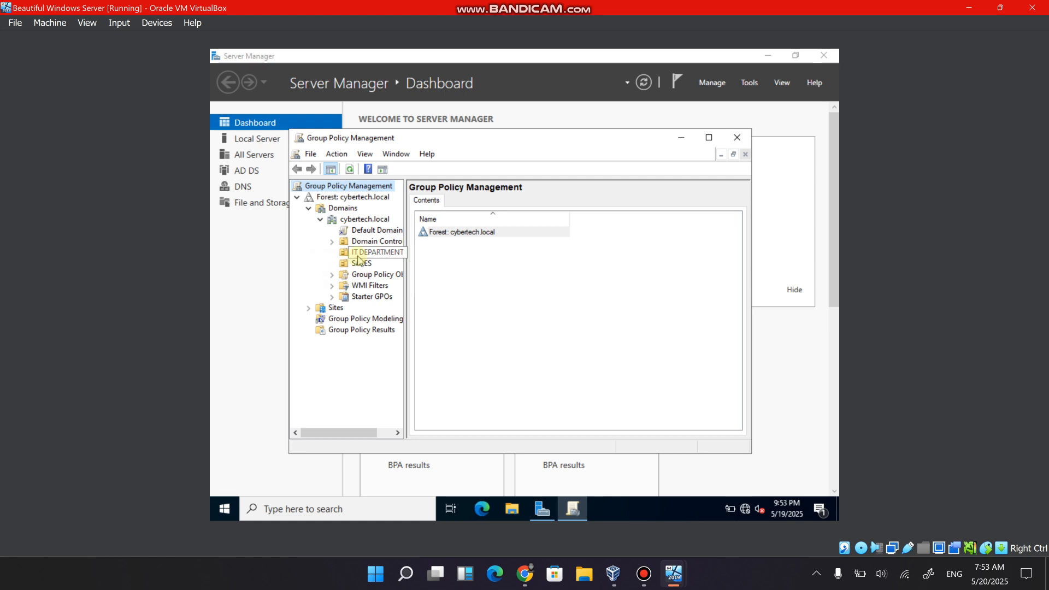
Start linking an existing GPO to the IT DEPARTMENT organizational unit.
click(359, 257)
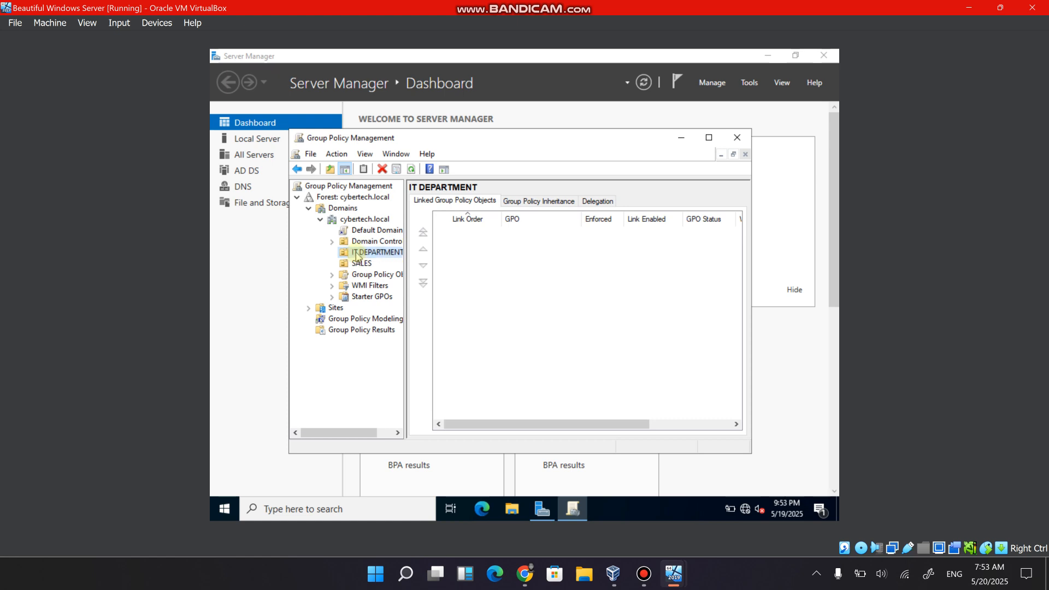
right_click(356, 255)
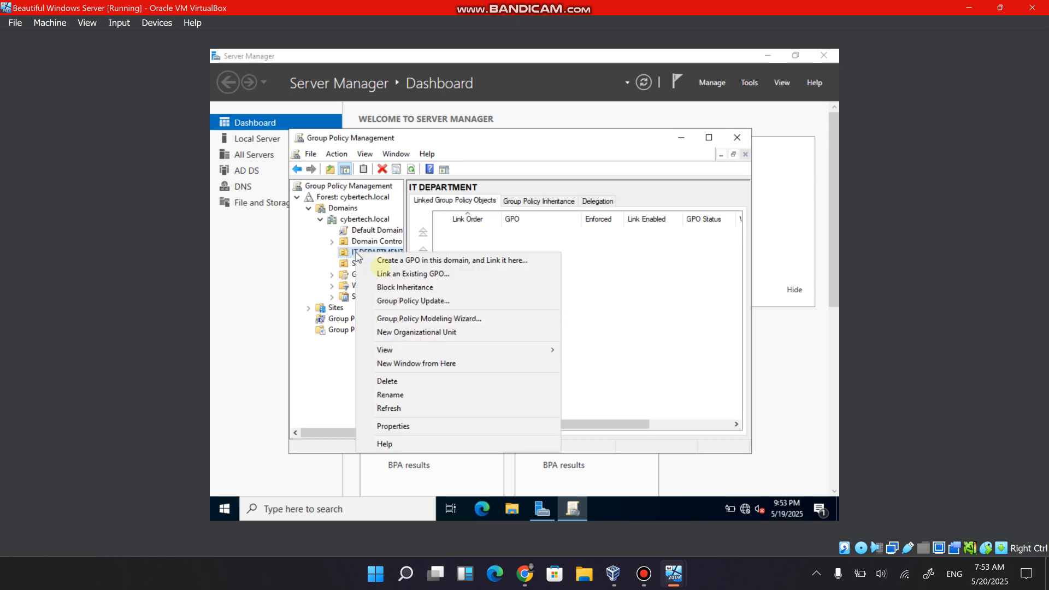
click(391, 280)
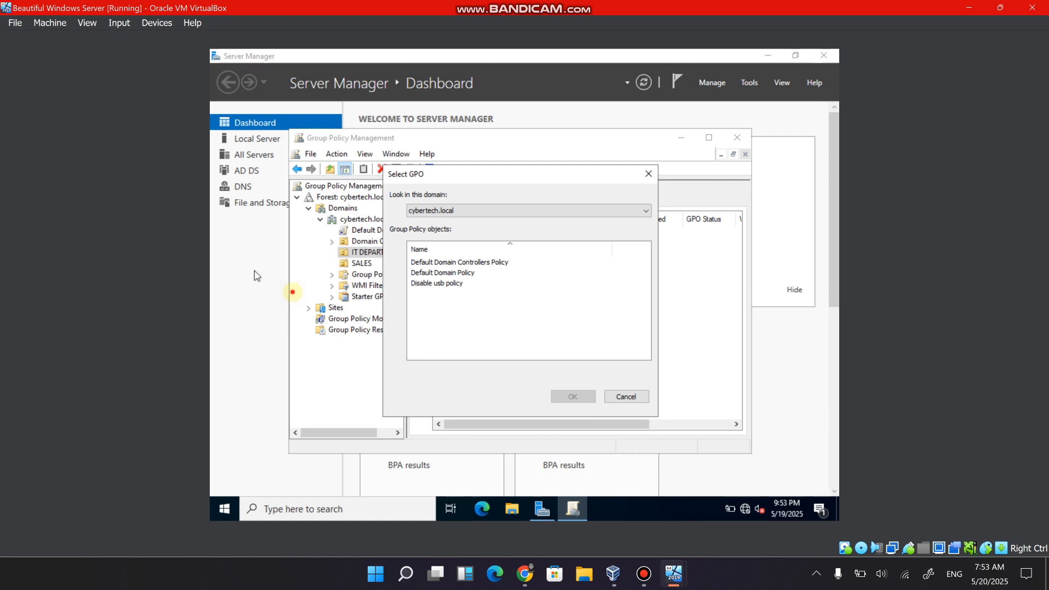
click(276, 284)
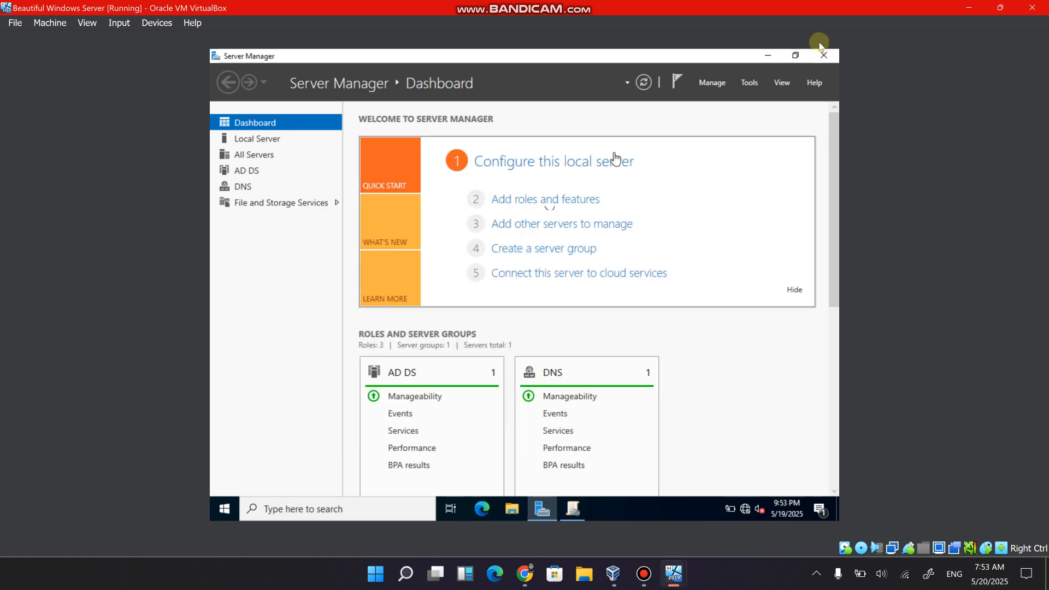
click(752, 85)
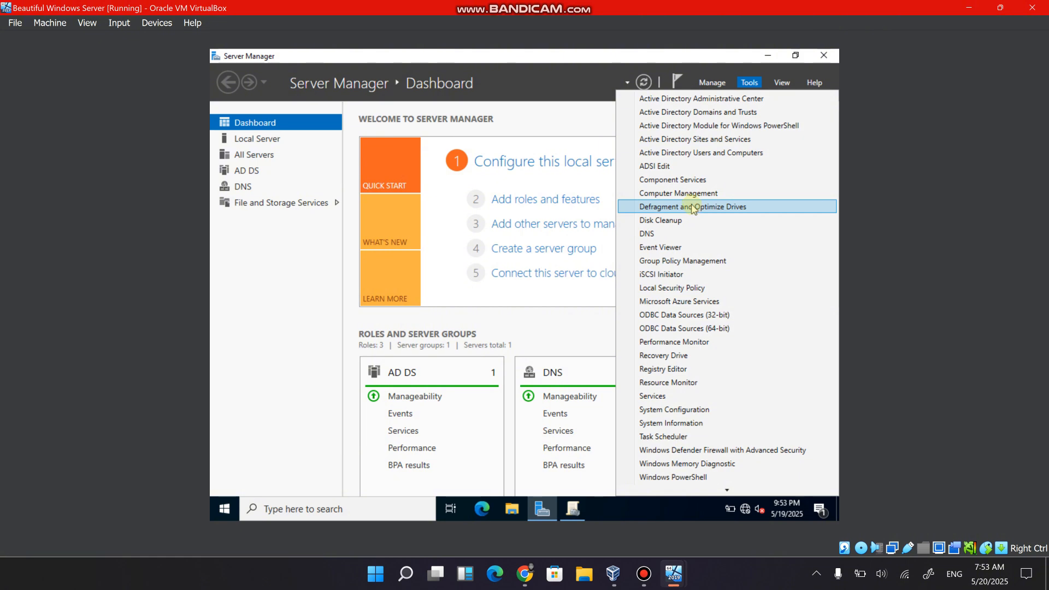
click(570, 509)
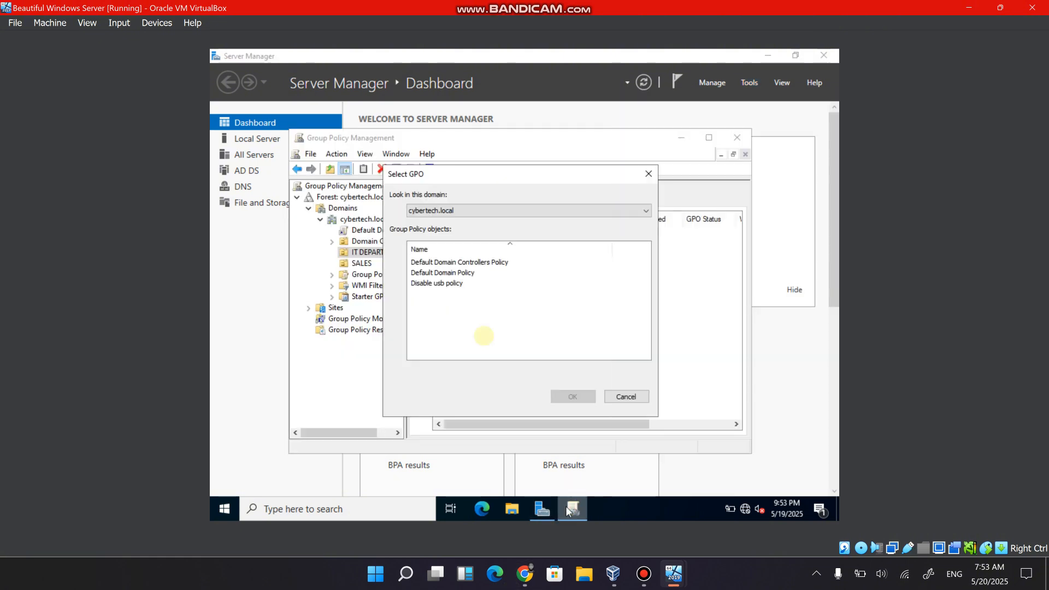
Choose "Disable usb policy" as the GPO to link to IT DEPARTMENT and confirm the link.
click(432, 283)
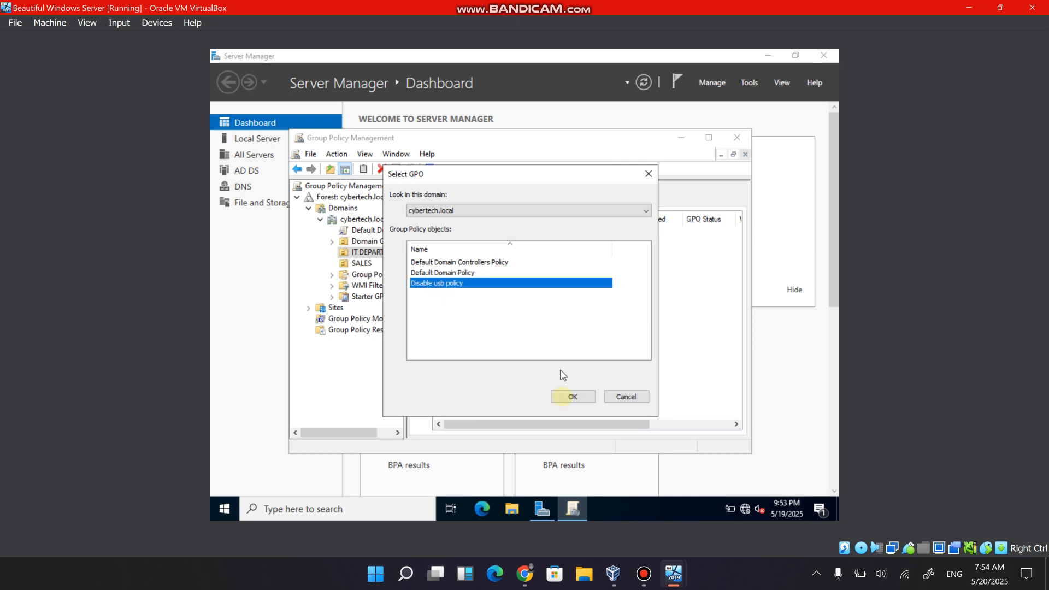
click(571, 397)
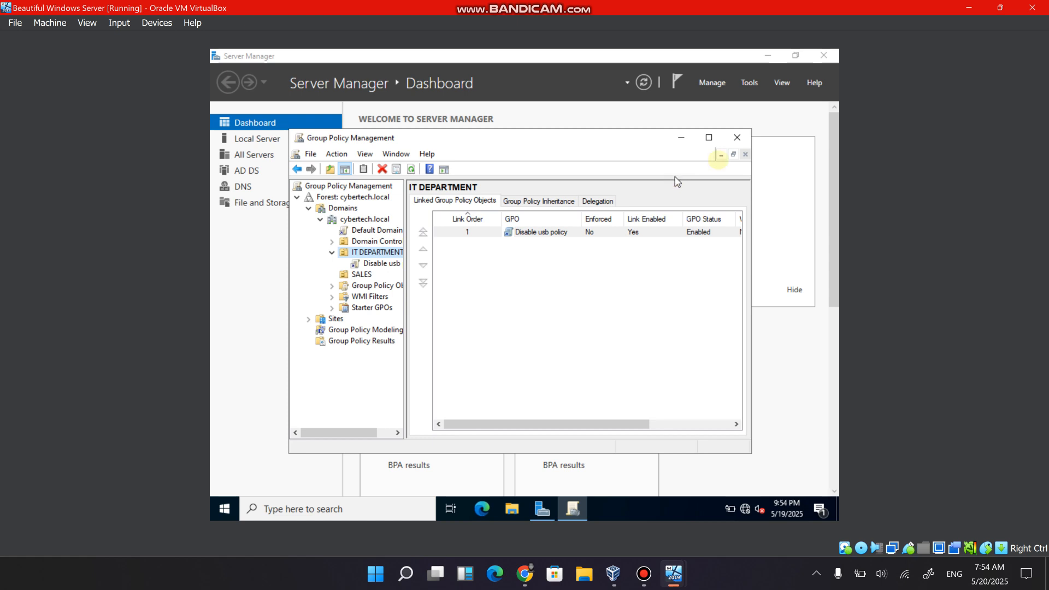
Close Group Policy Management and minimize Server Manager to reach the server desktop.
click(735, 147)
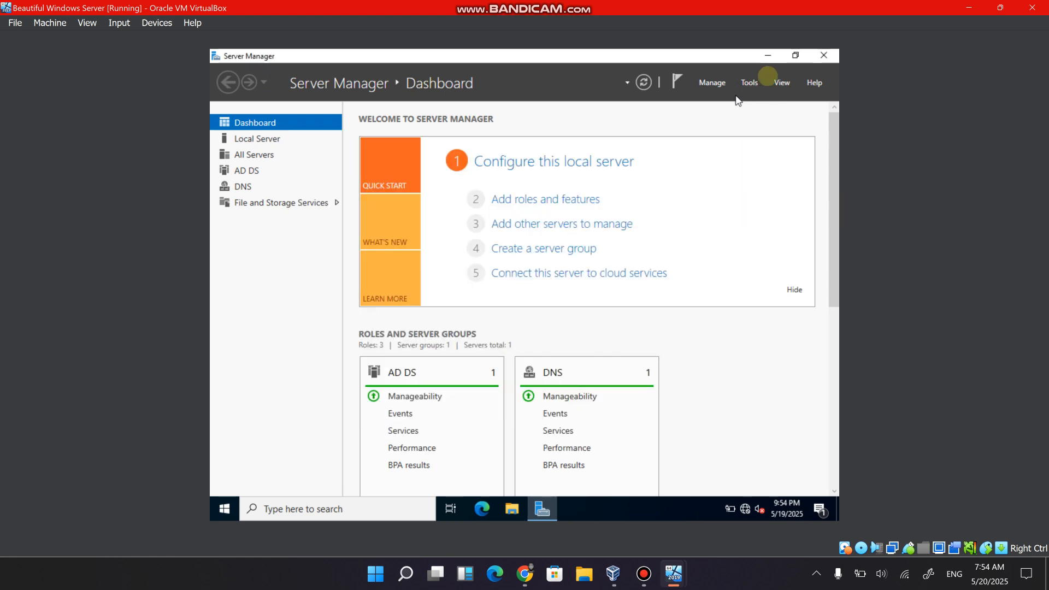
click(766, 57)
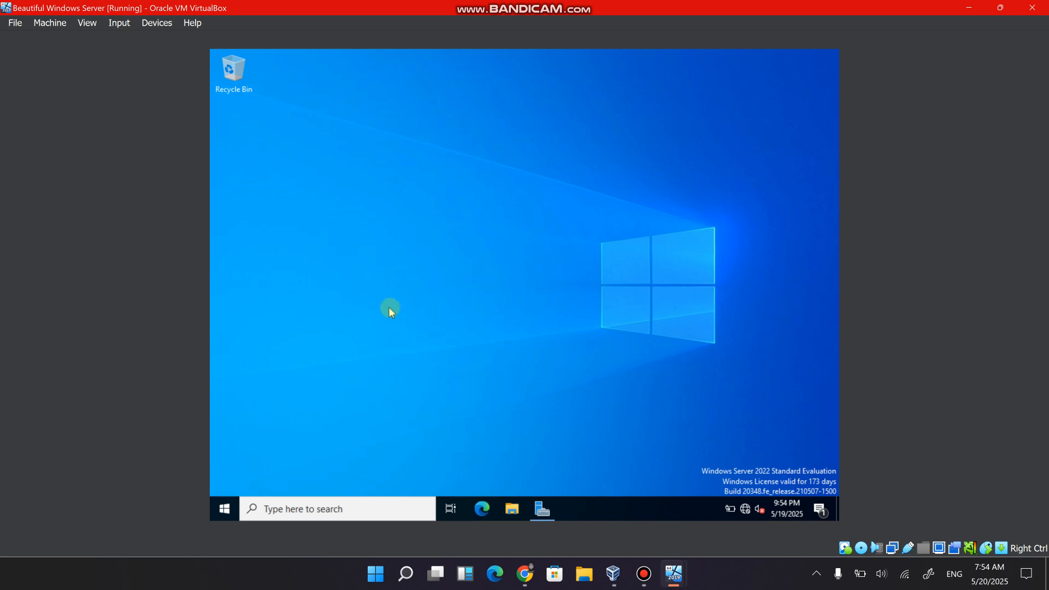
Force a Group Policy refresh on the server with gpupdate /force in a command prompt, and exit the prompt.
key(super+r)
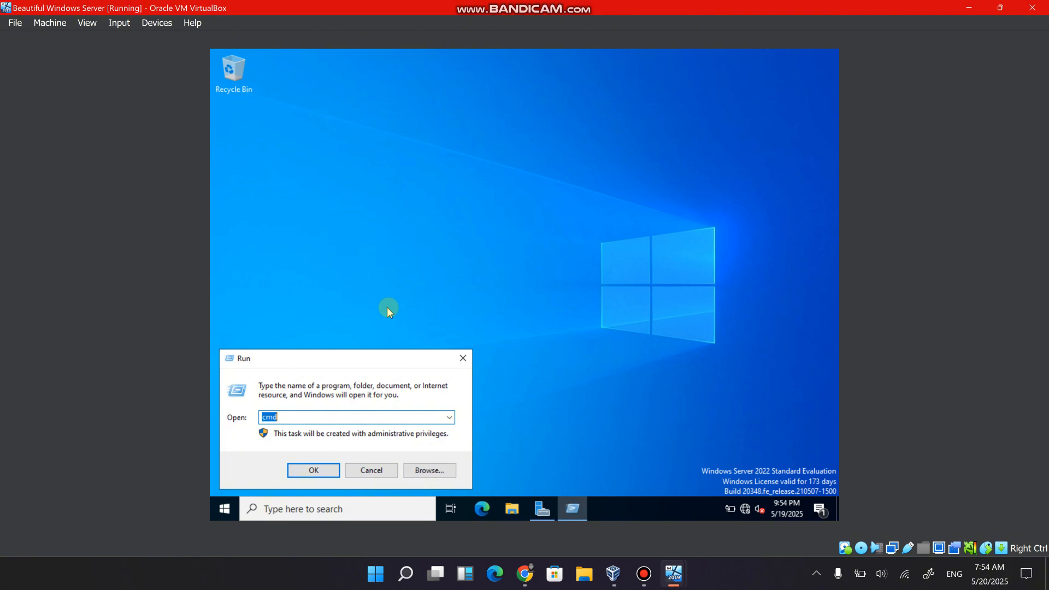
key(Escape)
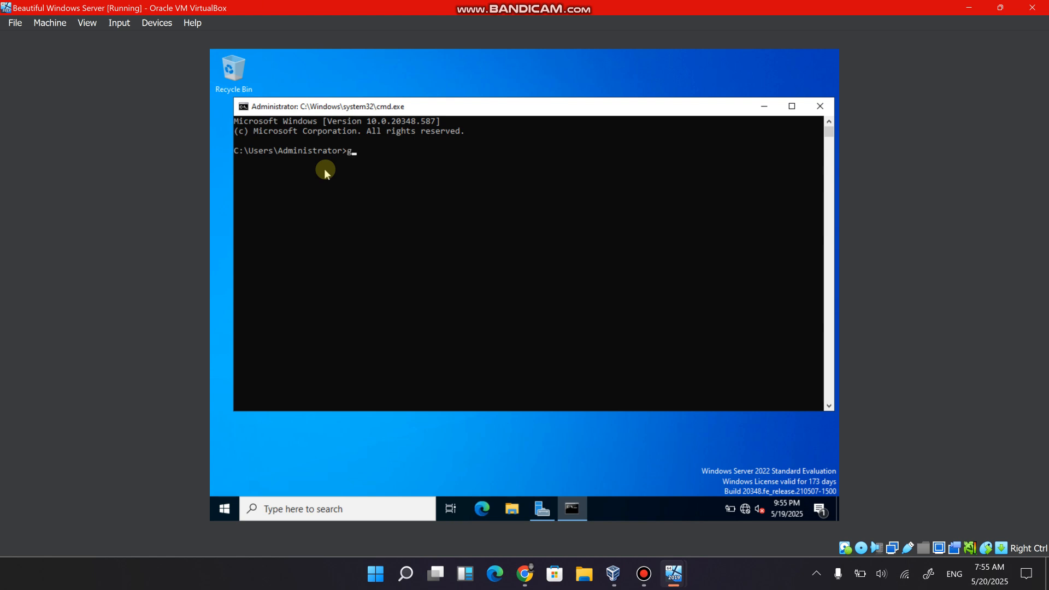
text(pupdate /force)
key(Return)
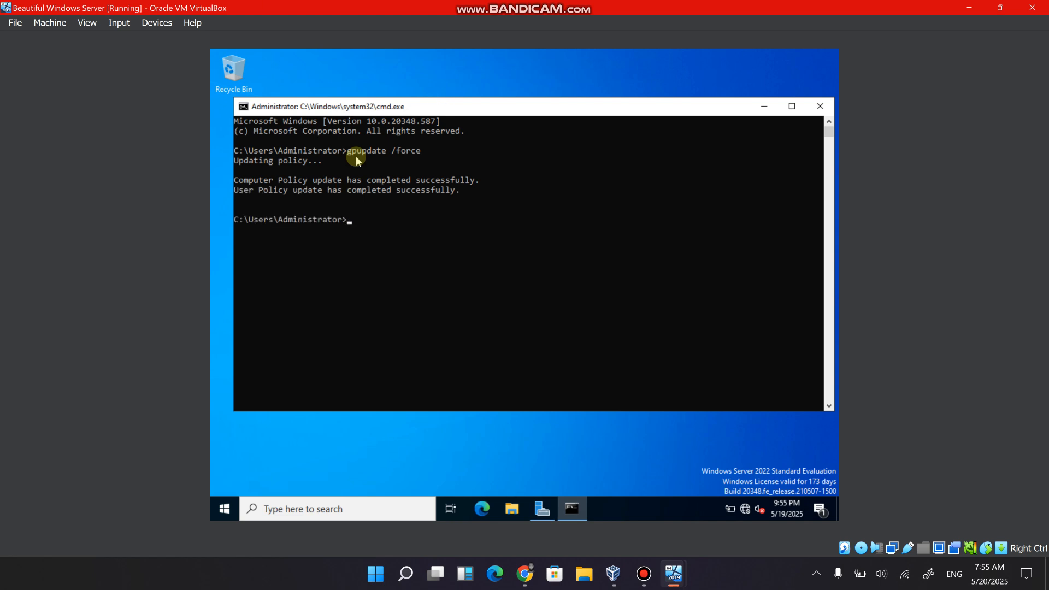
text(exit)
key(Return)
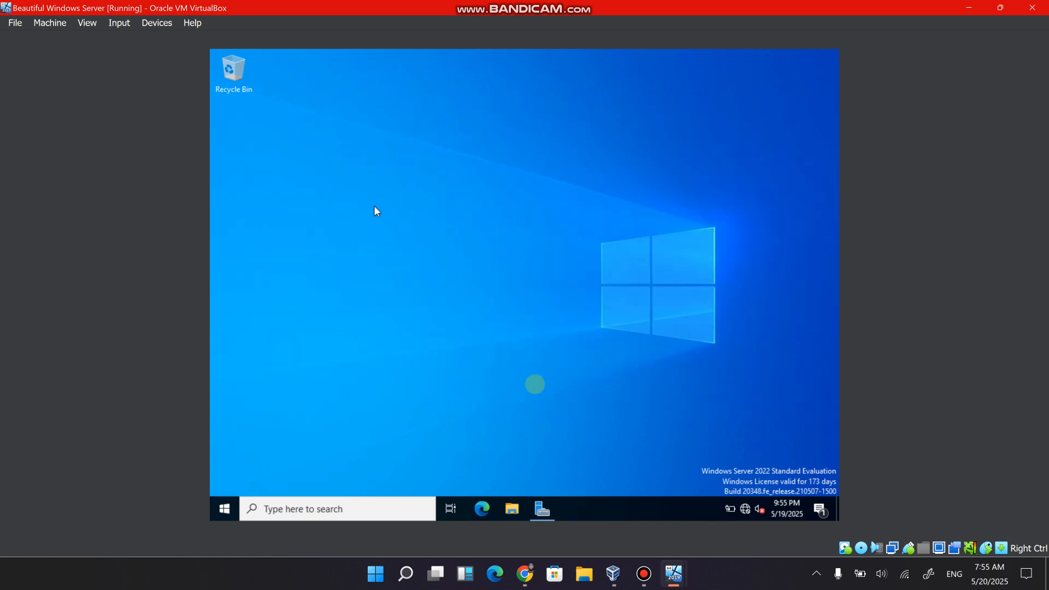
Switch to the WINDOWS 8 MACHINE virtual machine and choose to sign in as another user.
mouse_move(666, 582)
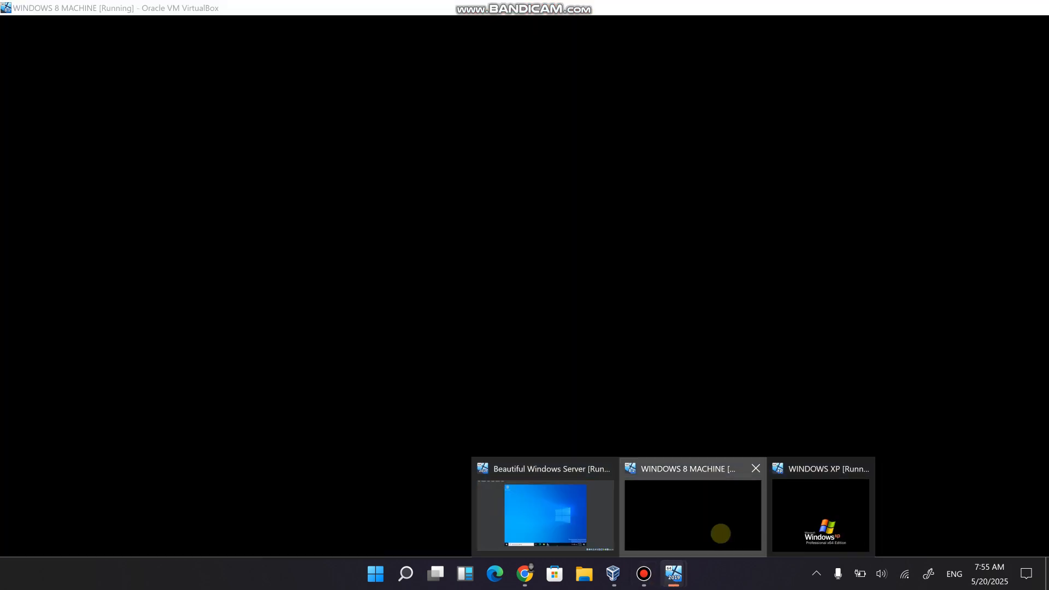
click(720, 533)
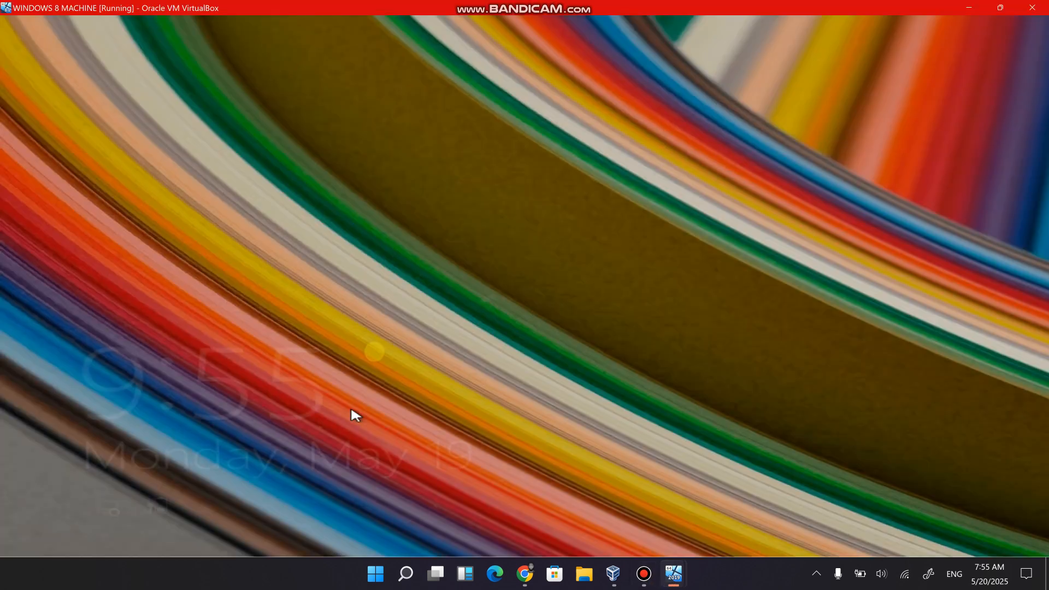
click(386, 308)
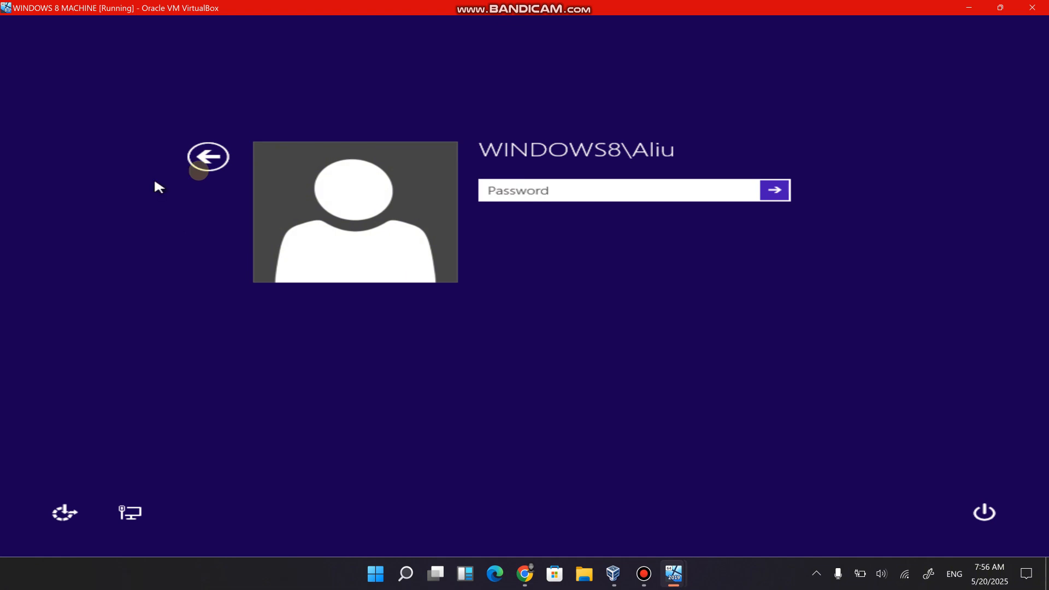
click(201, 167)
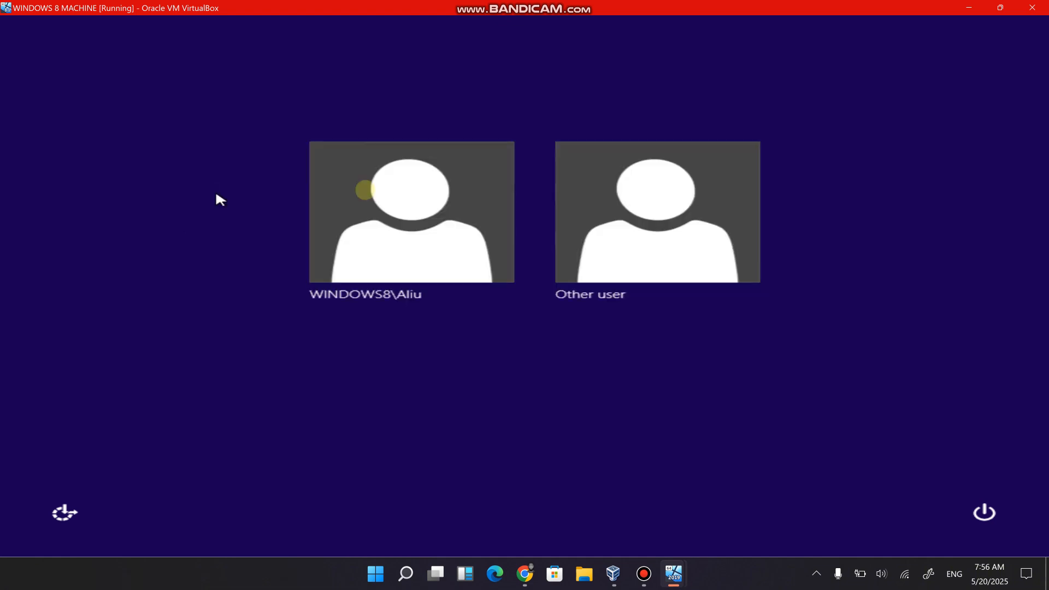
click(643, 242)
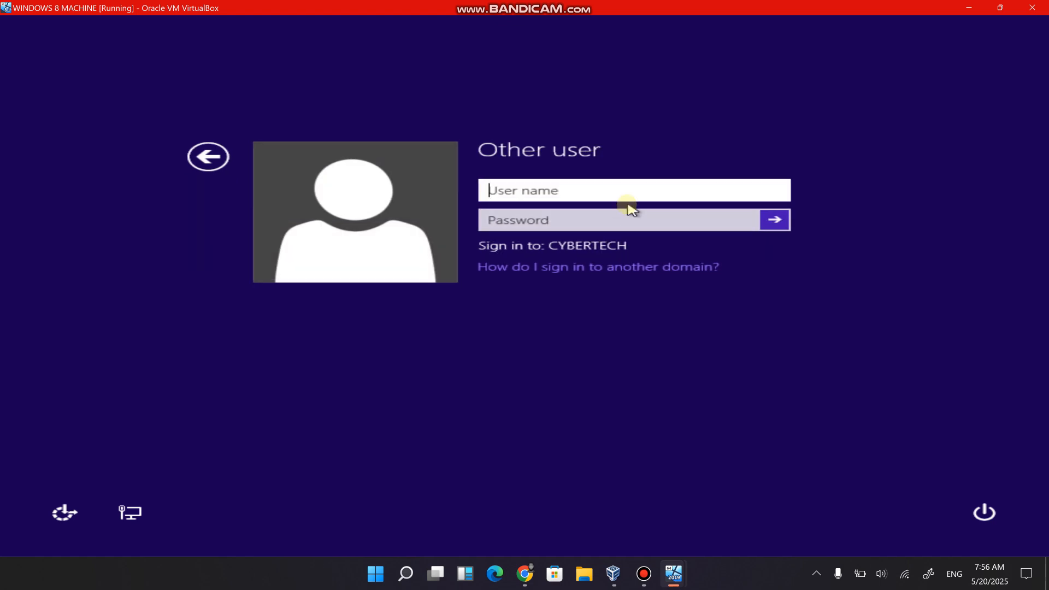
Sign in to the CYBERTECH domain with the IT user's user name and account password.
text(alex.IT)
key(Tab)
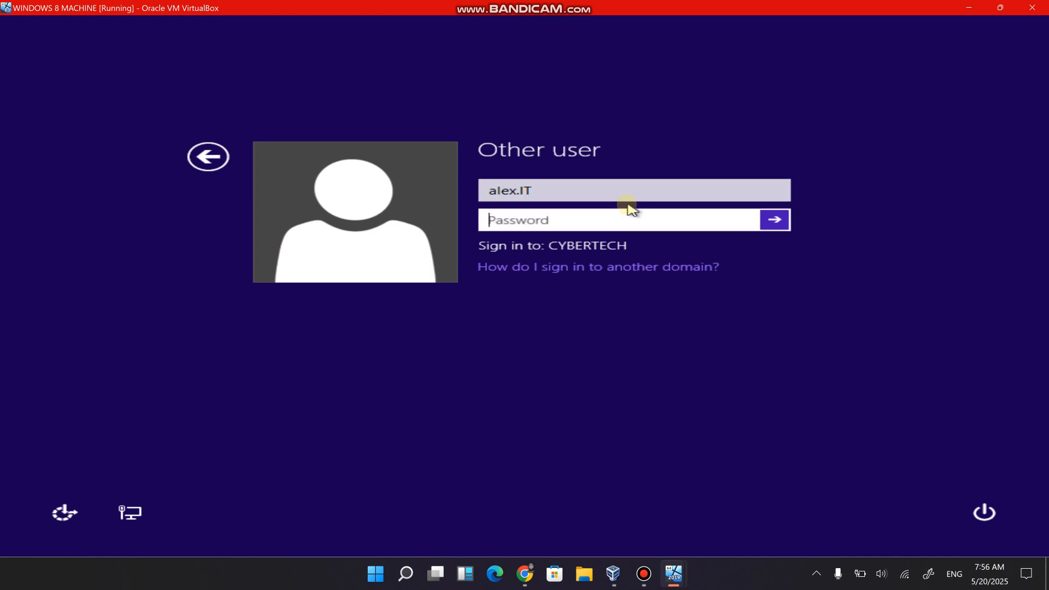
text(**************)
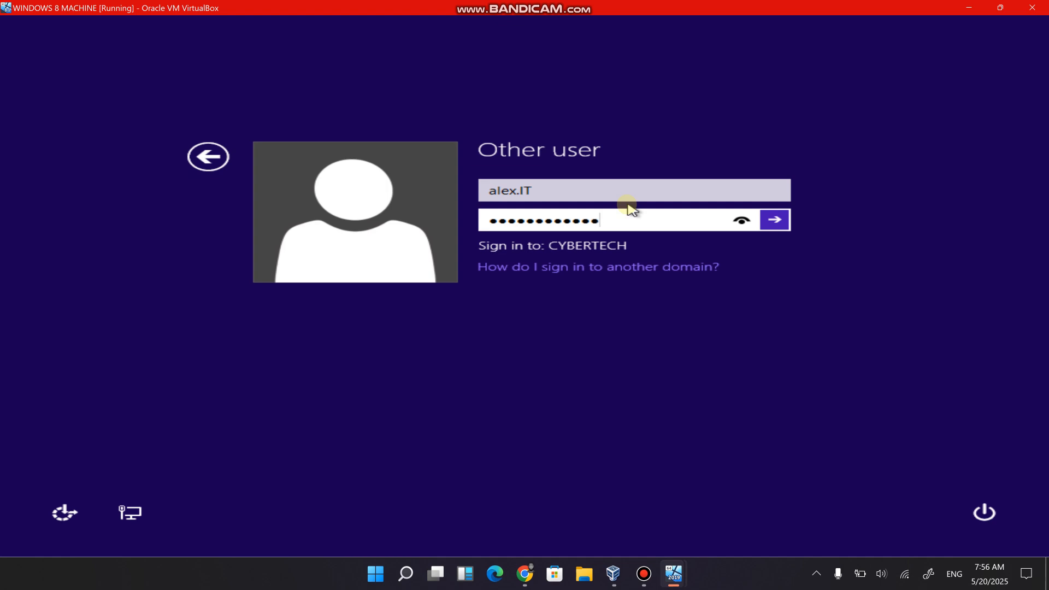
click(774, 220)
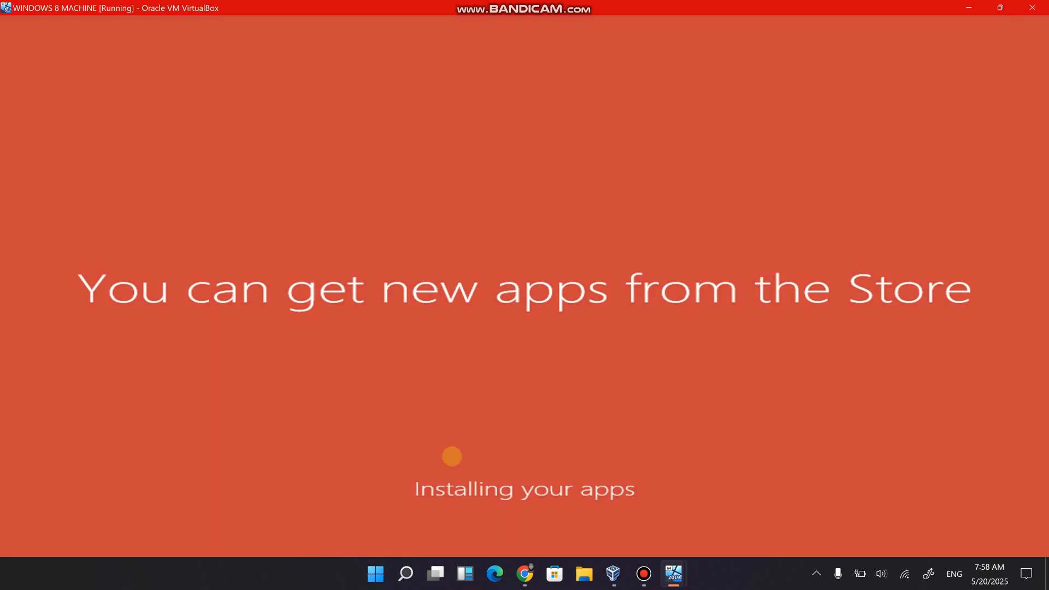
click(634, 578)
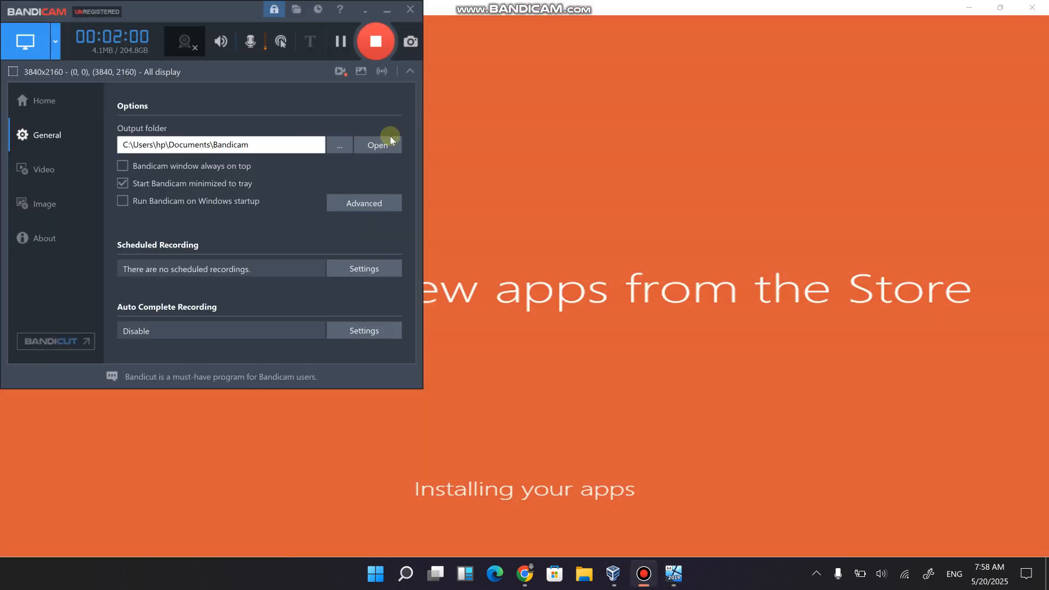
click(352, 41)
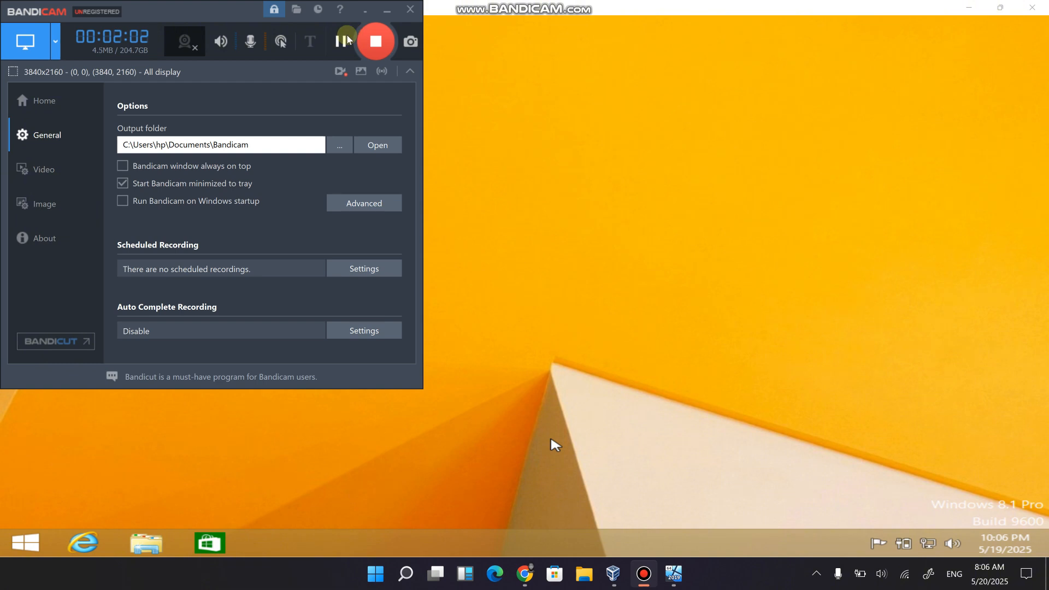
click(385, 14)
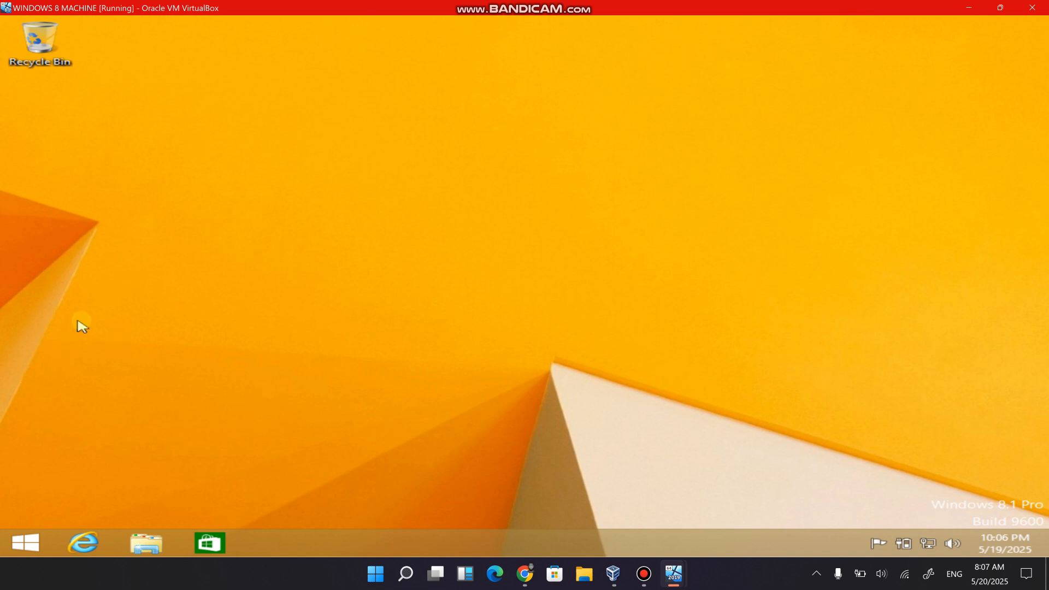
Open a command prompt on the Windows 8 client and force a policy refresh with gpupdate /force.
key(super+r)
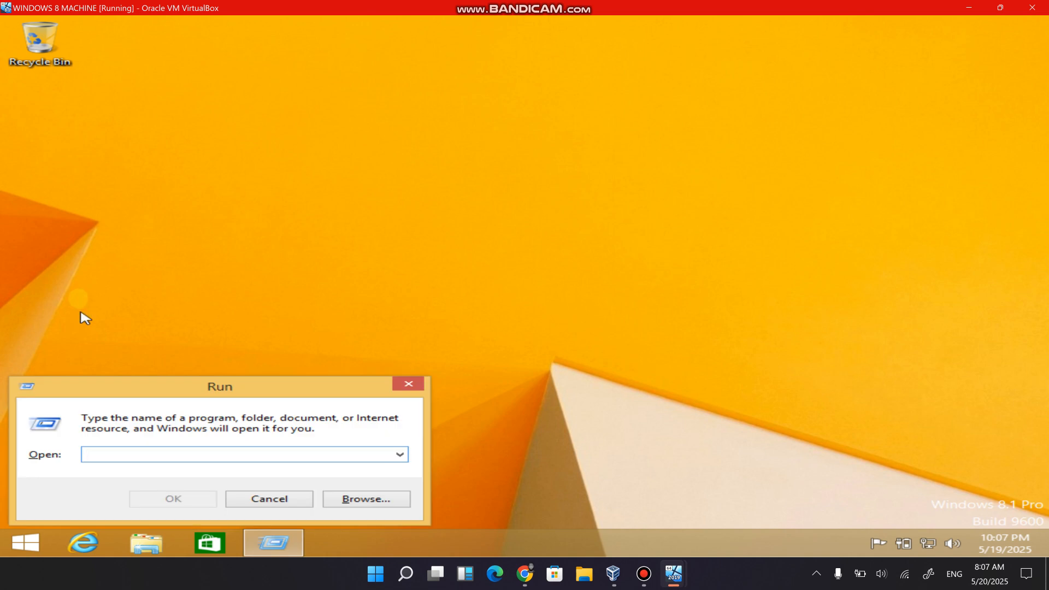
text(cmd)
key(Return)
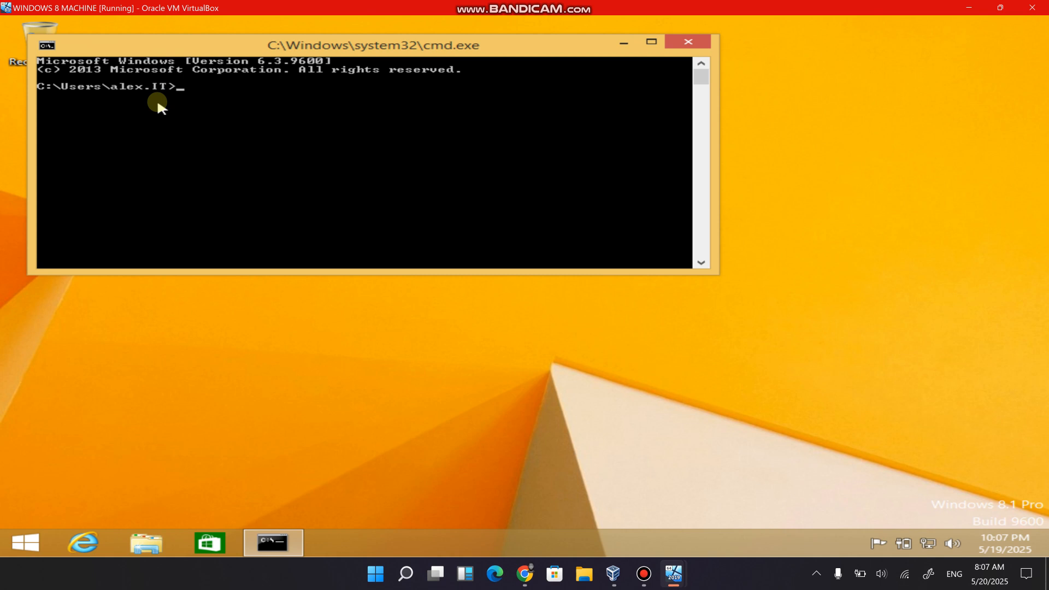
text(gpupdate /force)
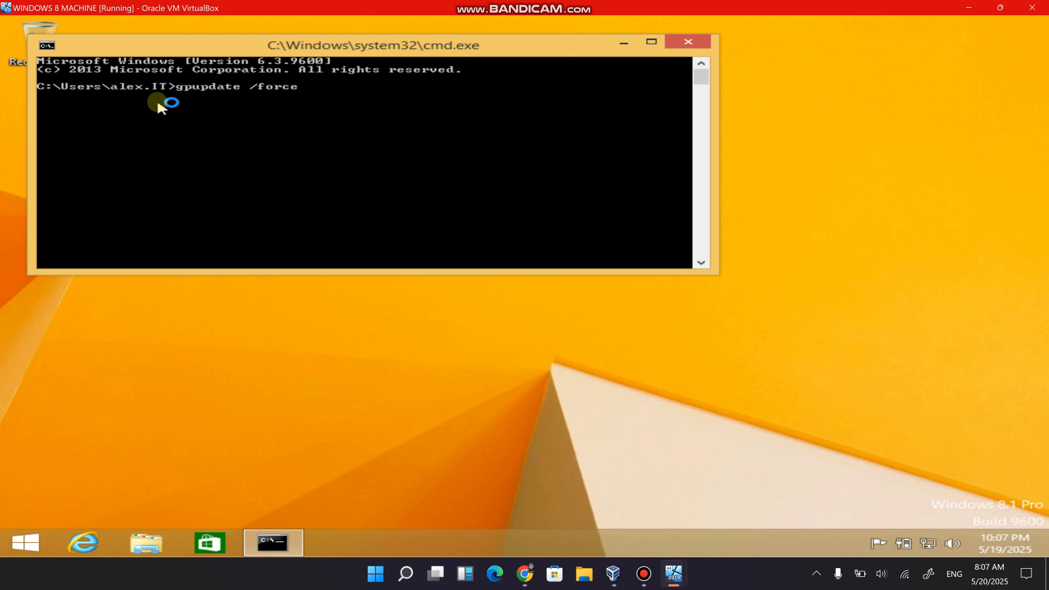
key(Return)
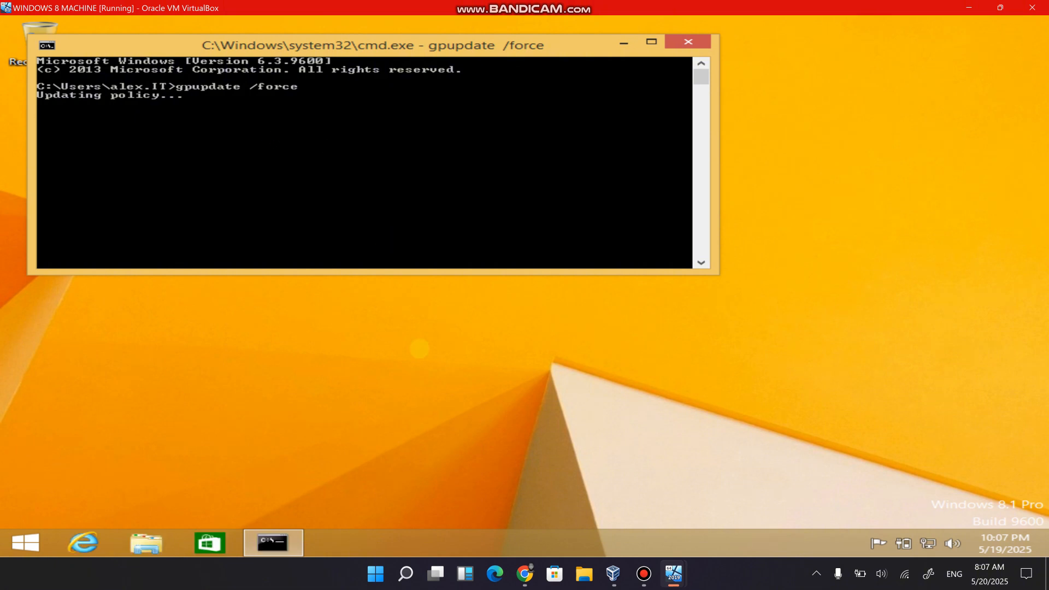
Switch to the Canva network diagram in Chrome and handwrite "10. Create a group policy." below step 9 of the Steps list.
click(519, 582)
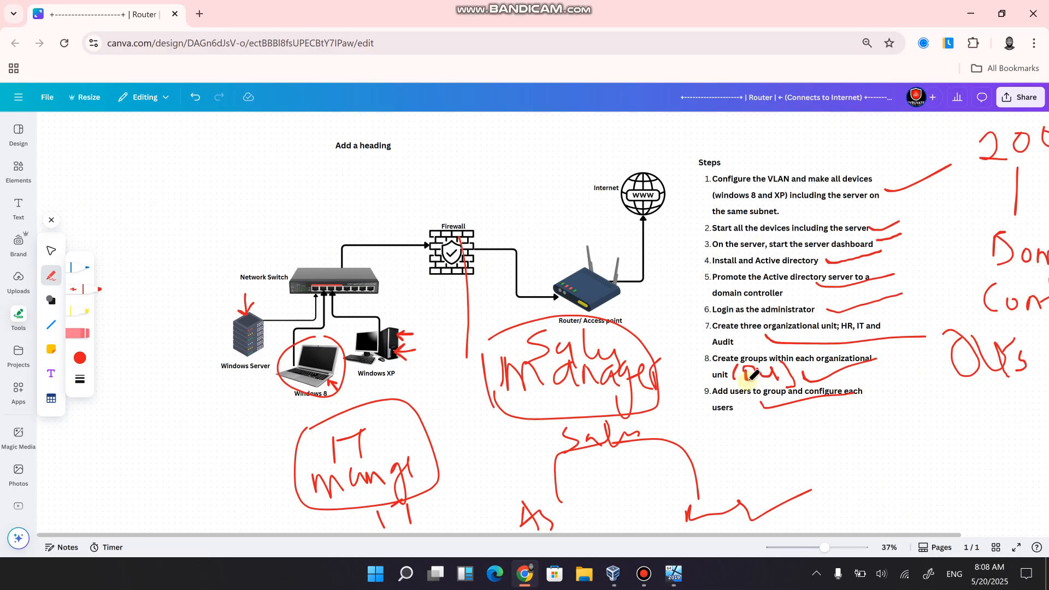
click(750, 405)
click(721, 425)
mouse_move(709, 423)
mouse_down()
mouse_move(707, 447)
mouse_move(725, 436)
mouse_move(772, 452)
mouse_move(789, 440)
mouse_move(829, 449)
mouse_up()
click(741, 445)
mouse_move(839, 409)
mouse_down()
mouse_move(839, 448)
mouse_move(862, 444)
mouse_move(857, 424)
mouse_move(889, 443)
mouse_move(920, 445)
mouse_up()
mouse_move(923, 426)
mouse_down()
mouse_move(918, 467)
mouse_move(899, 465)
mouse_up()
mouse_move(941, 429)
mouse_down()
mouse_move(941, 441)
mouse_move(966, 437)
mouse_move(972, 458)
mouse_up()
drag(977, 432, 990, 437)
drag(782, 471, 781, 502)
mouse_move(781, 476)
mouse_down()
mouse_move(779, 486)
mouse_move(802, 472)
mouse_move(814, 484)
mouse_up()
mouse_move(831, 468)
mouse_down()
mouse_move(832, 487)
mouse_move(856, 485)
mouse_up()
drag(868, 473, 863, 503)
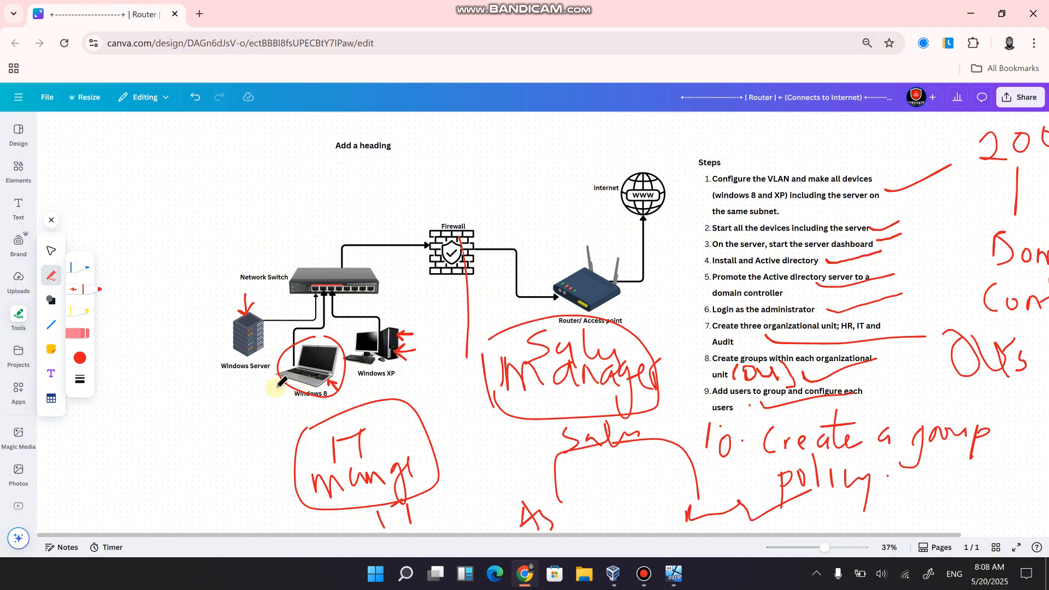
Draw red upward arrows to the Windows 8 laptop and the Windows XP computer, and an arc beside the XP computer.
drag(276, 402, 277, 437)
mouse_move(268, 396)
mouse_down()
mouse_move(279, 383)
mouse_move(302, 402)
mouse_up()
drag(382, 382, 390, 447)
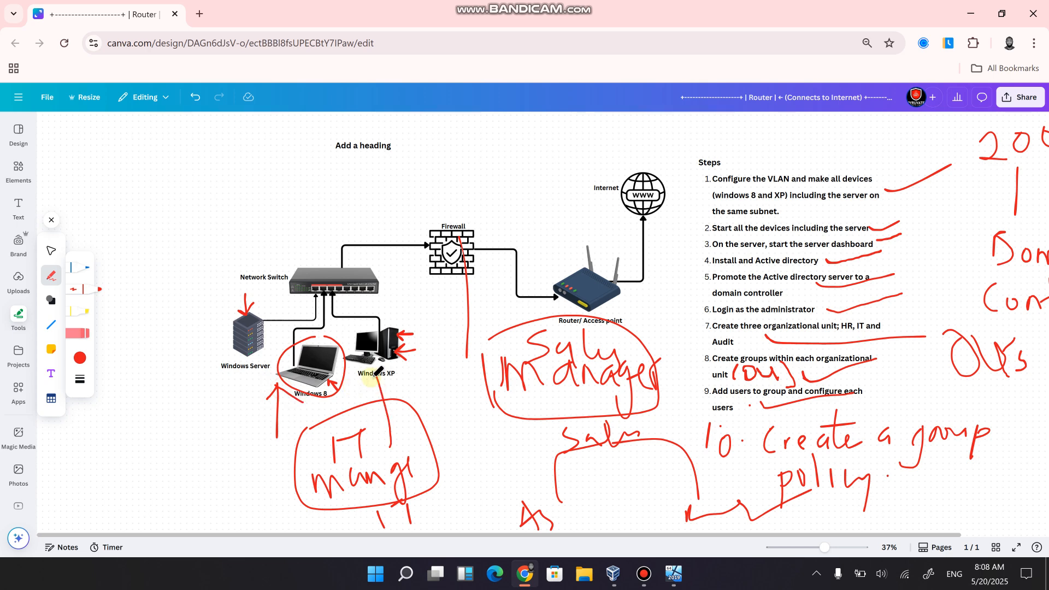
drag(364, 399, 377, 380)
drag(377, 379, 432, 395)
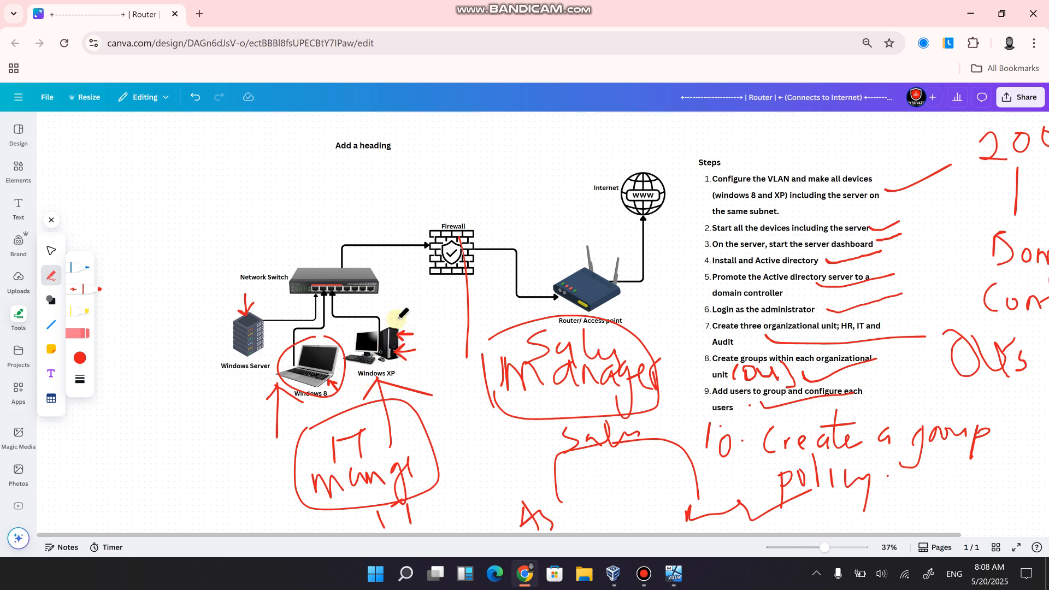
drag(397, 319, 424, 346)
drag(390, 376, 387, 377)
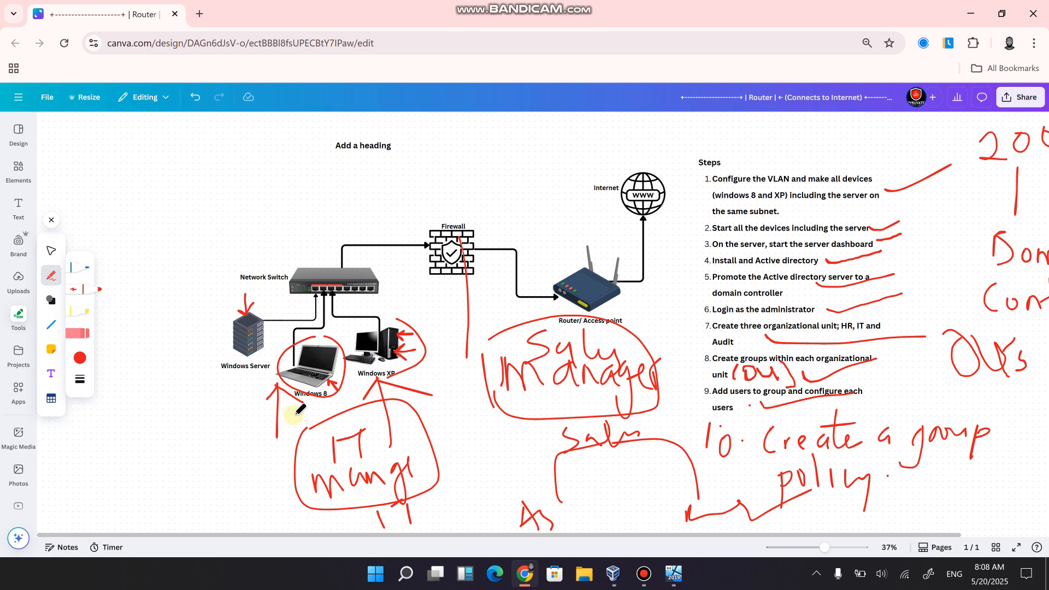
drag(294, 415, 305, 413)
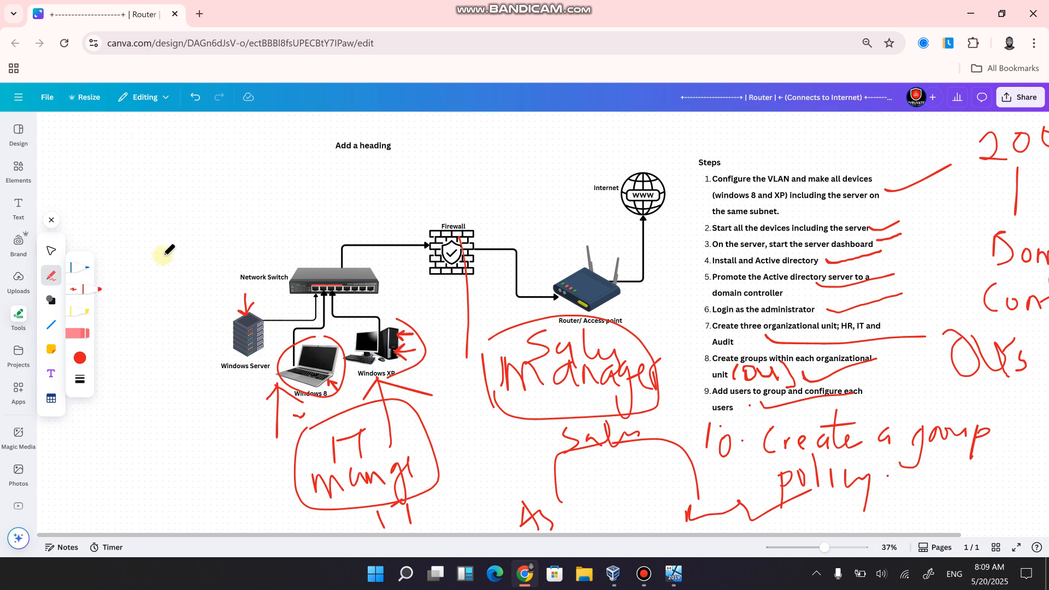
Start handwriting a number beginning with 2 in the blank area above the Windows Server.
mouse_move(131, 179)
mouse_down()
mouse_move(138, 210)
mouse_move(158, 206)
mouse_up()
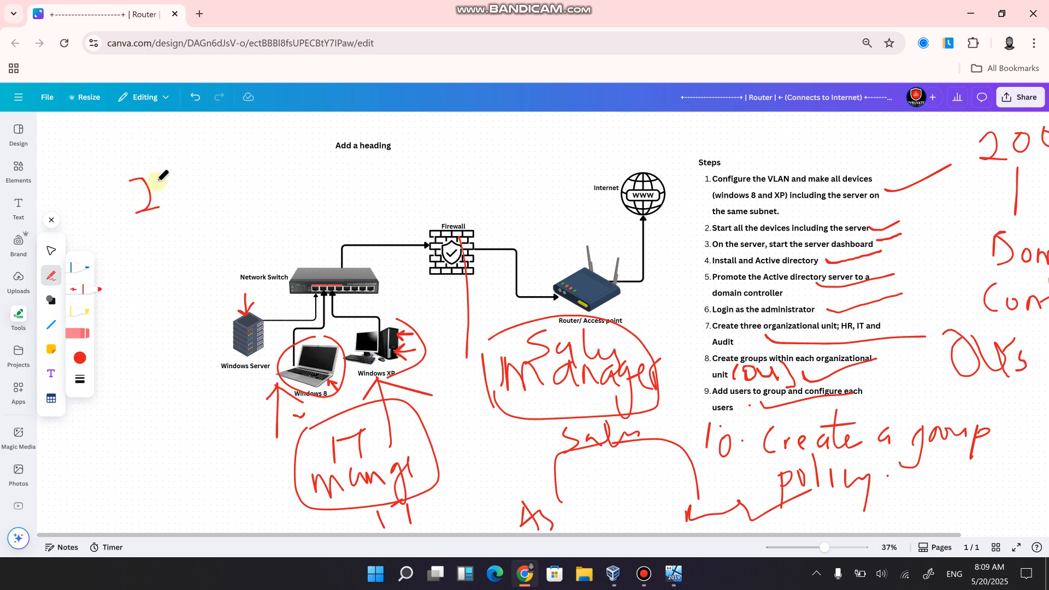
mouse_move(158, 179)
mouse_down()
mouse_move(180, 169)
mouse_move(166, 176)
mouse_up()
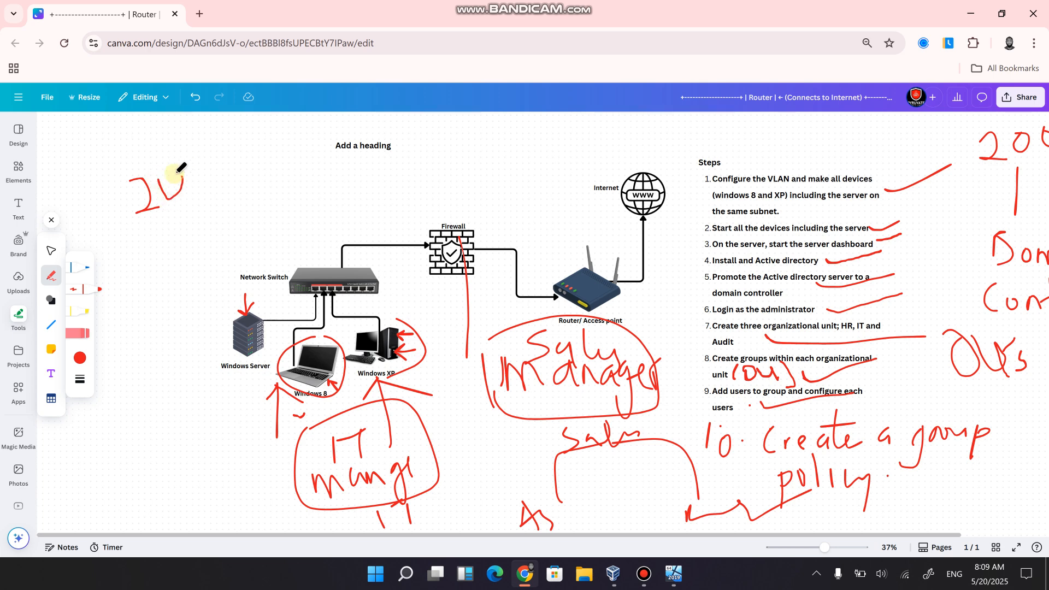